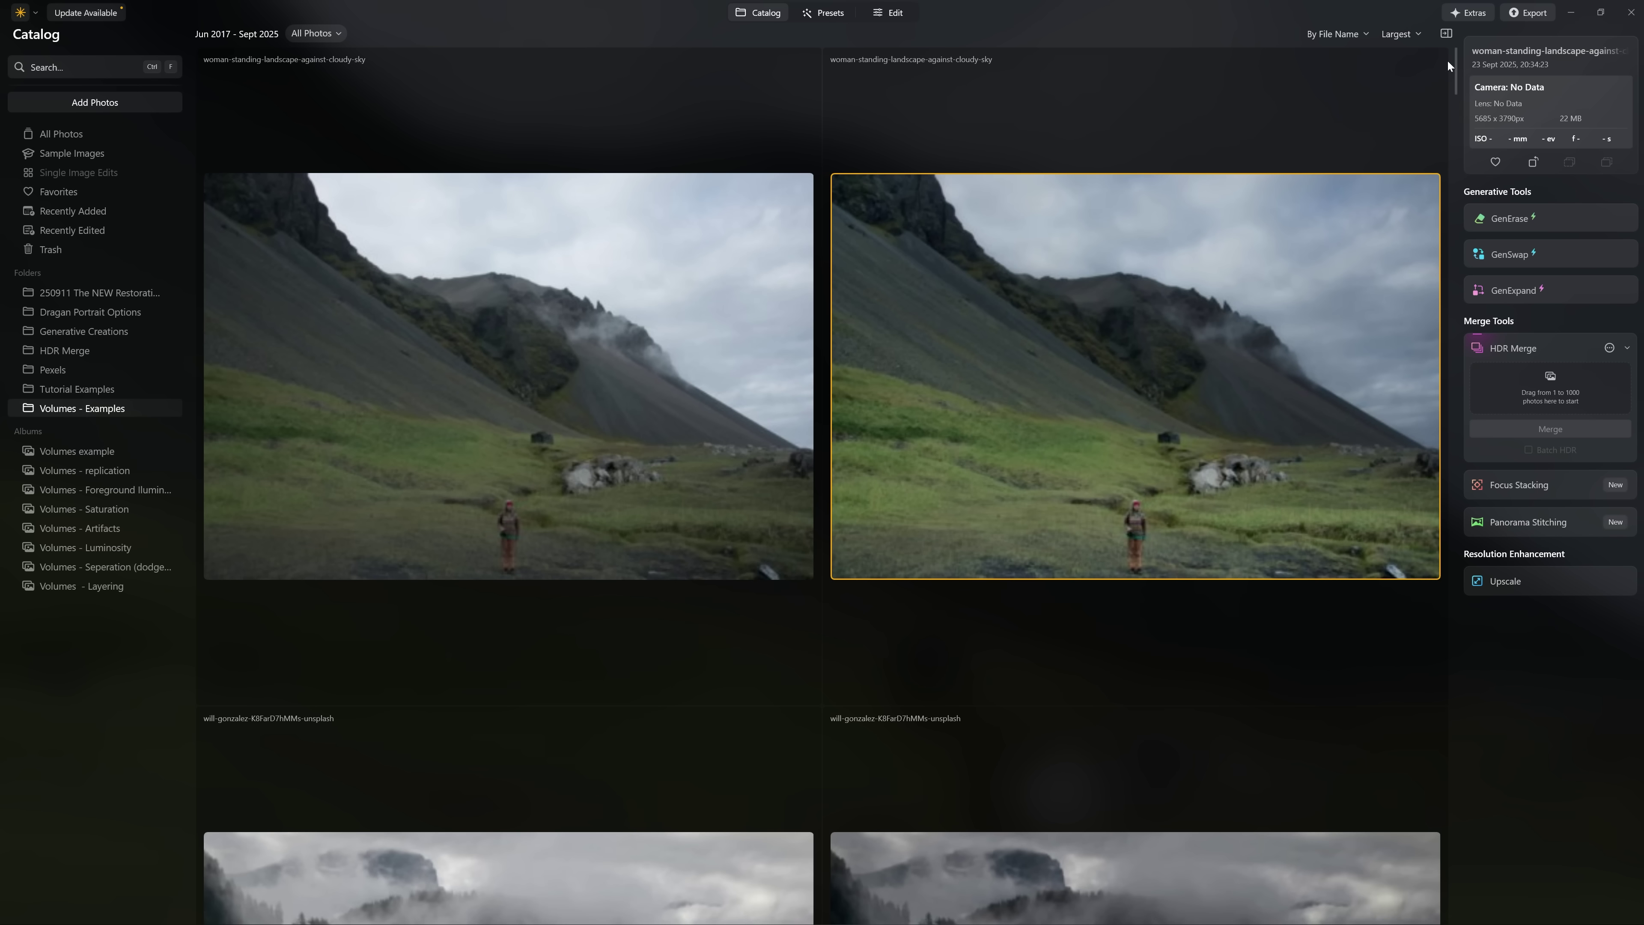
# Browse the Volumes - Examples folder, comparing the original and edited version of each landscape and city photo.
pyautogui.moveTo(1456, 58); pyautogui.dragTo(1481, 128)
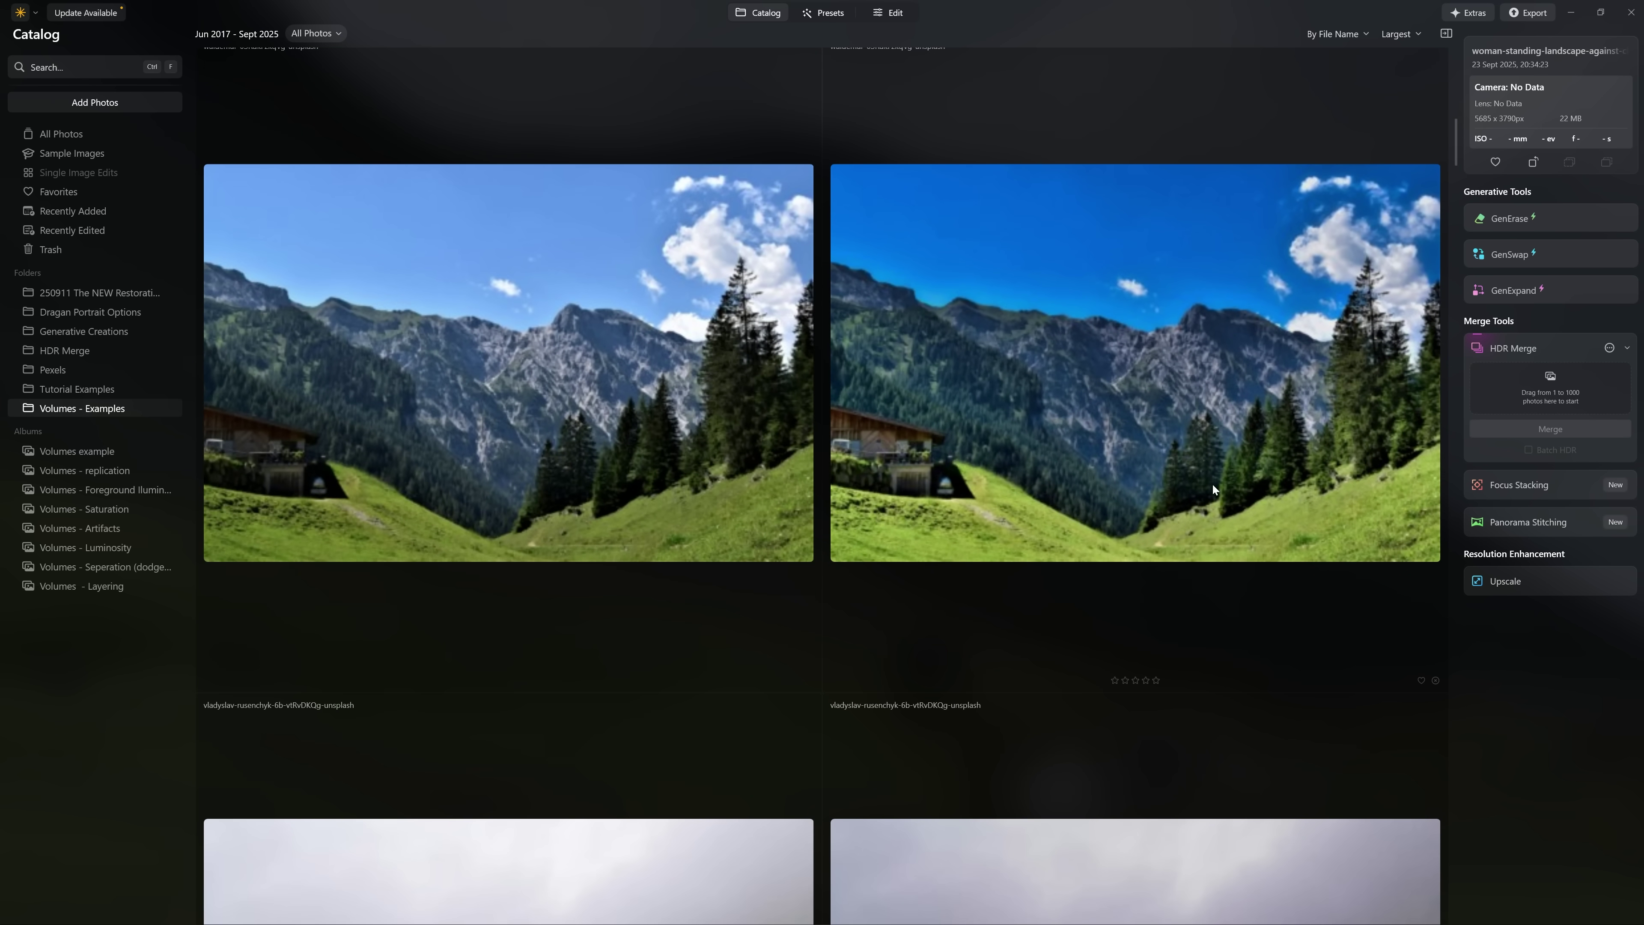
pyautogui.scroll(-5, 1095, 573)
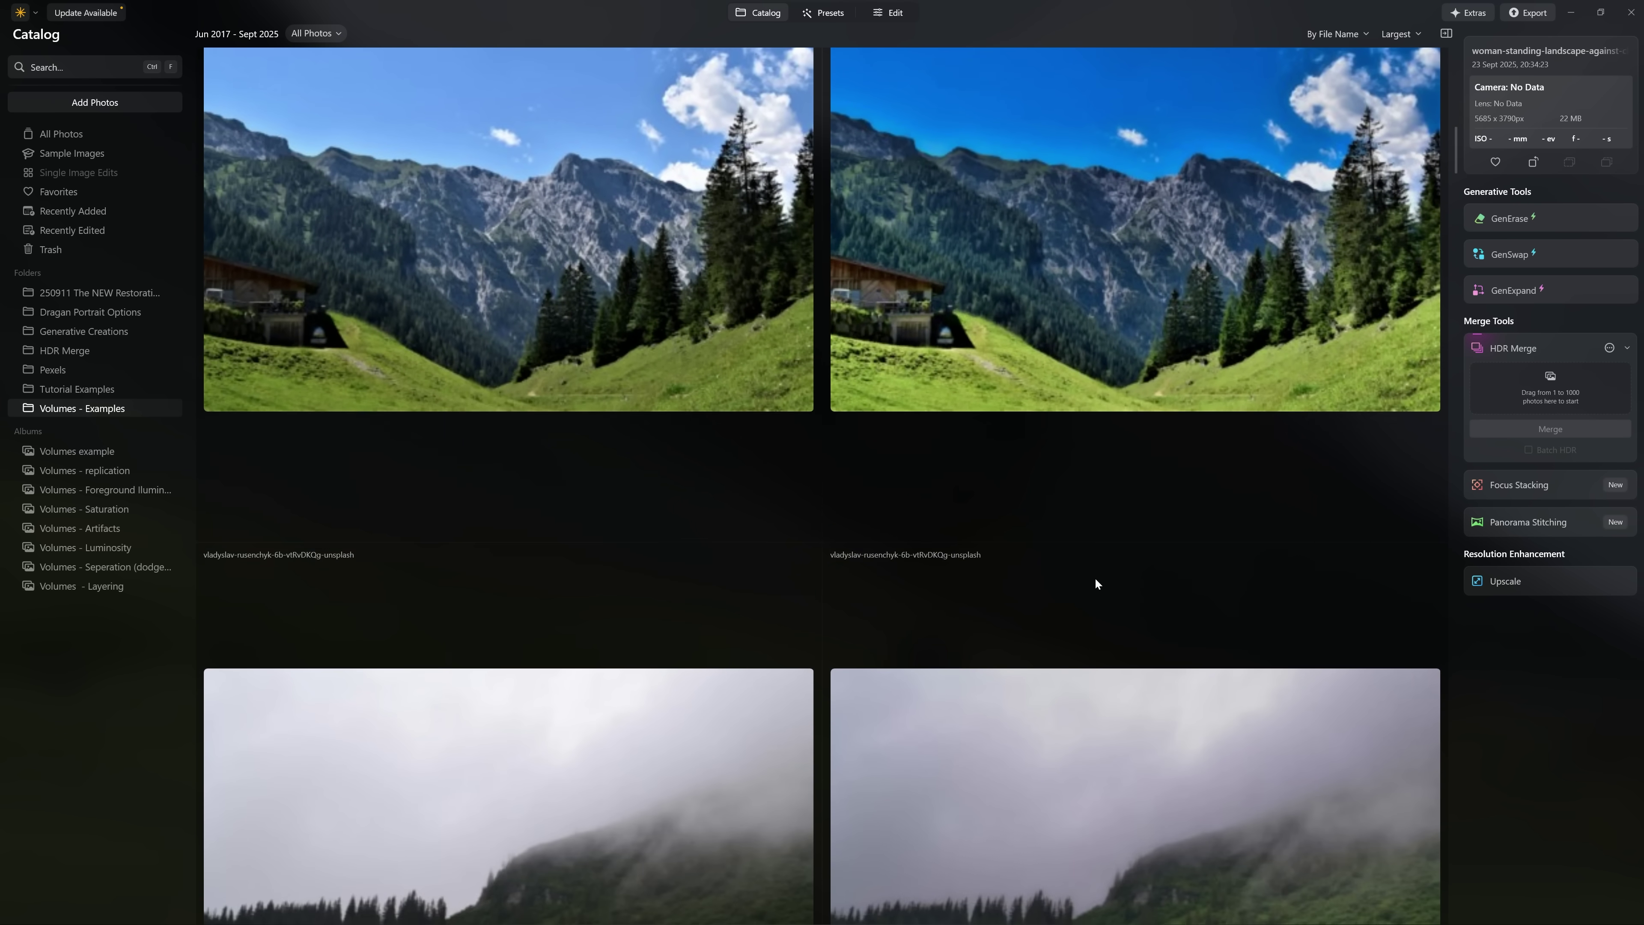
pyautogui.scroll(-2, 1096, 578)
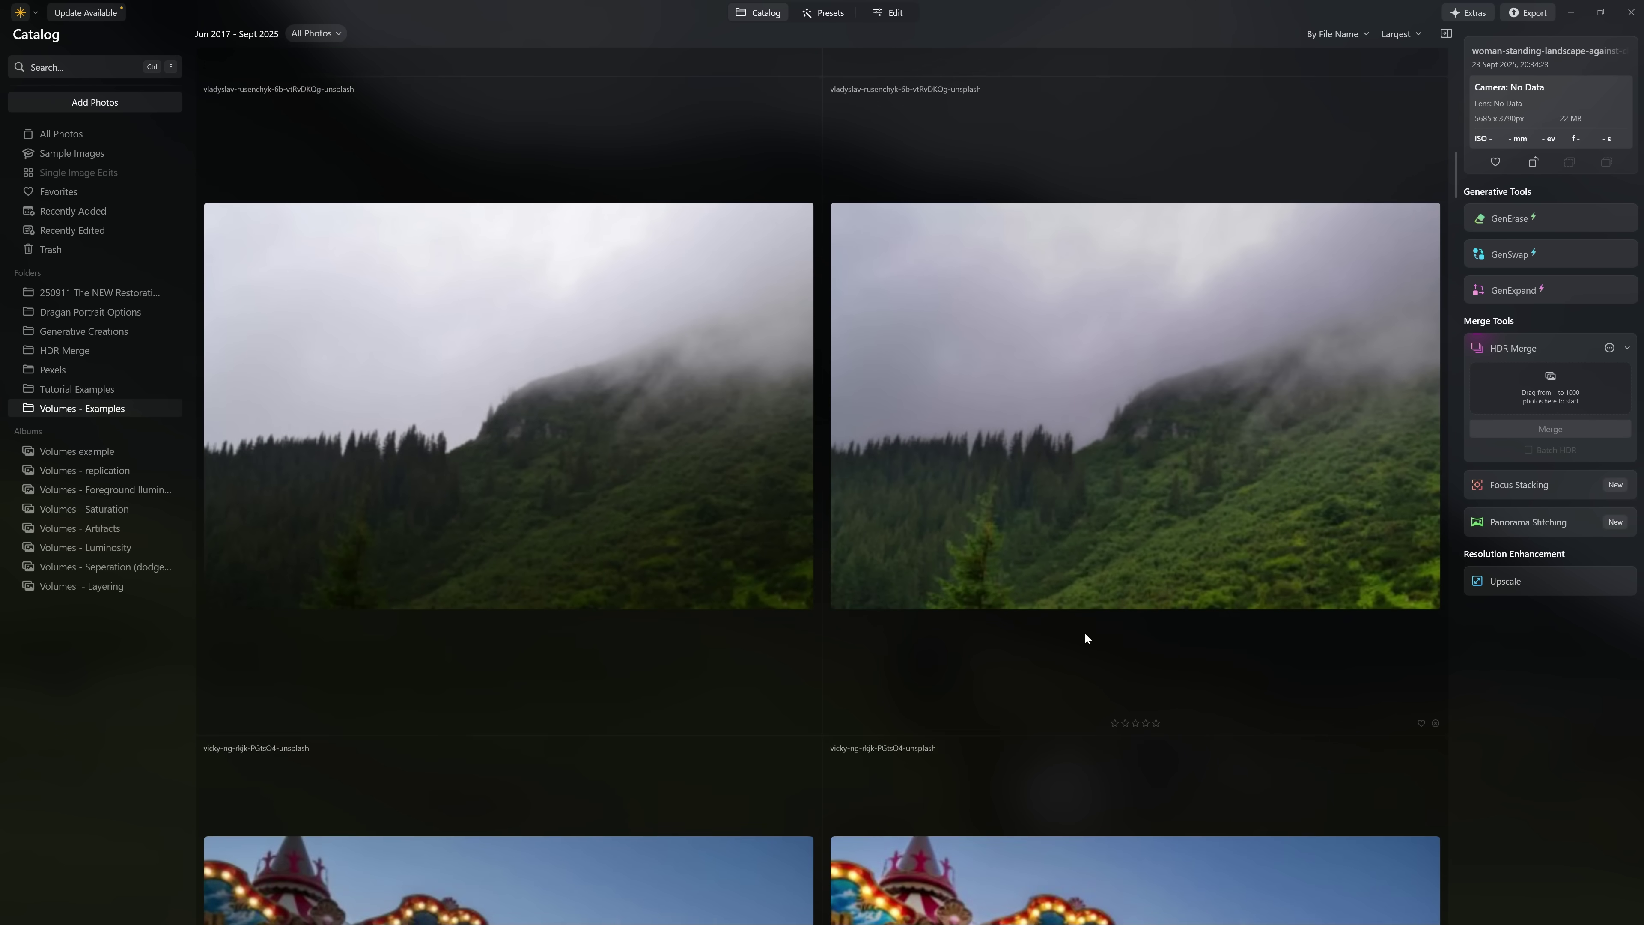
pyautogui.scroll(-4, 1084, 631)
pyautogui.scroll(-3, 1076, 655)
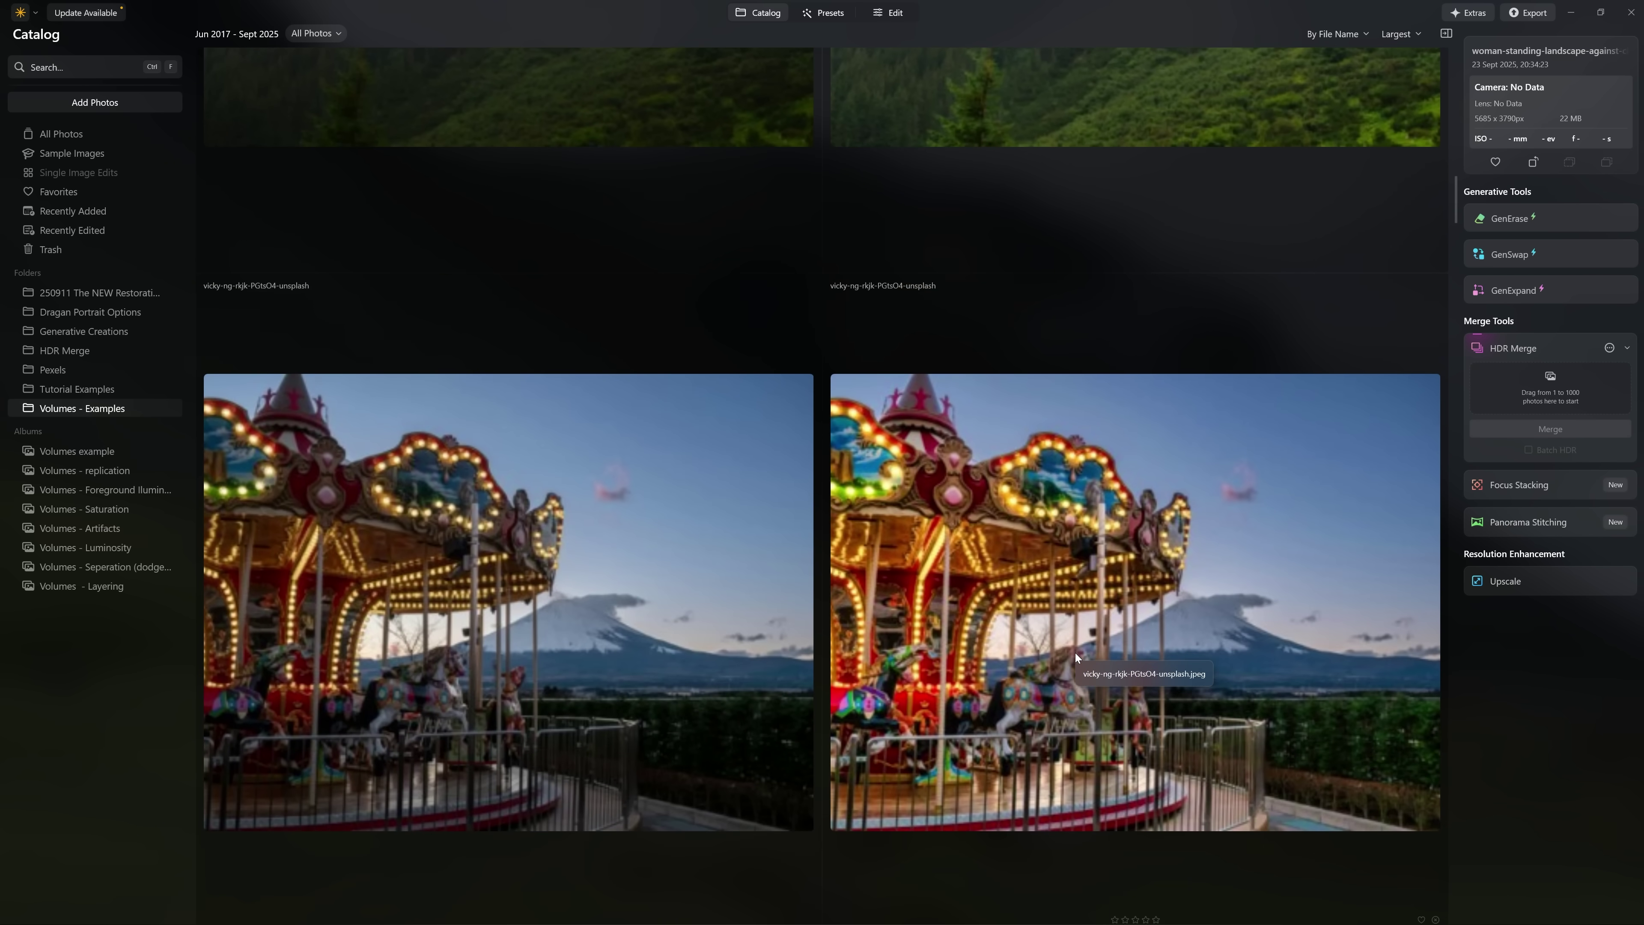
pyautogui.scroll(-5, 1074, 653)
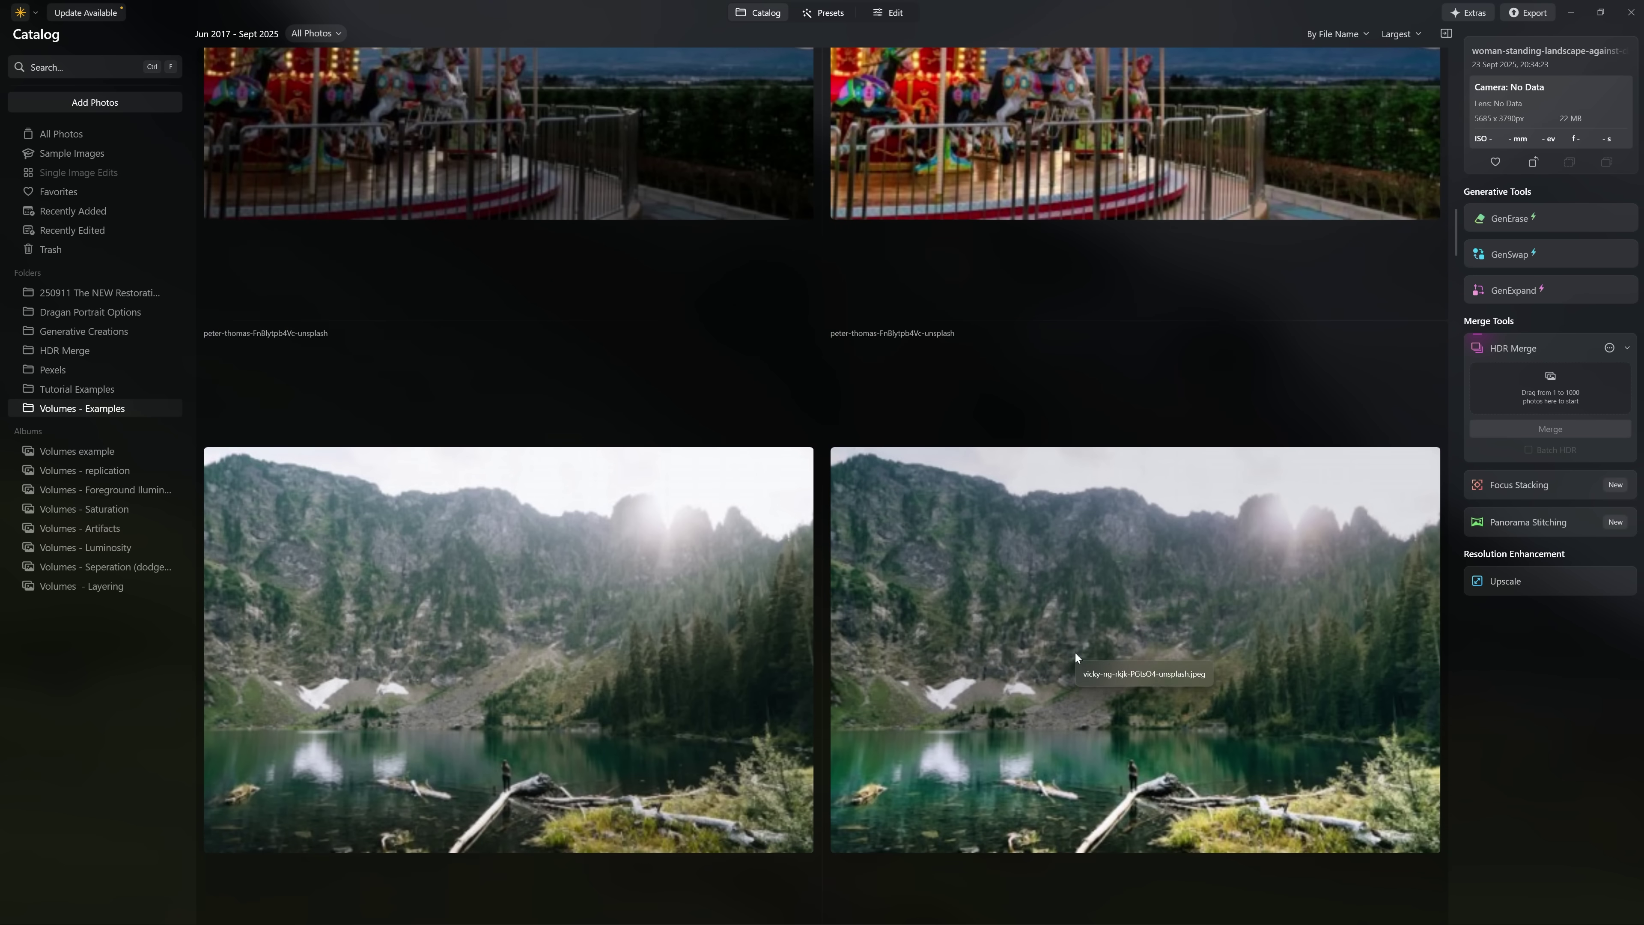
pyautogui.scroll(-8, 1075, 654)
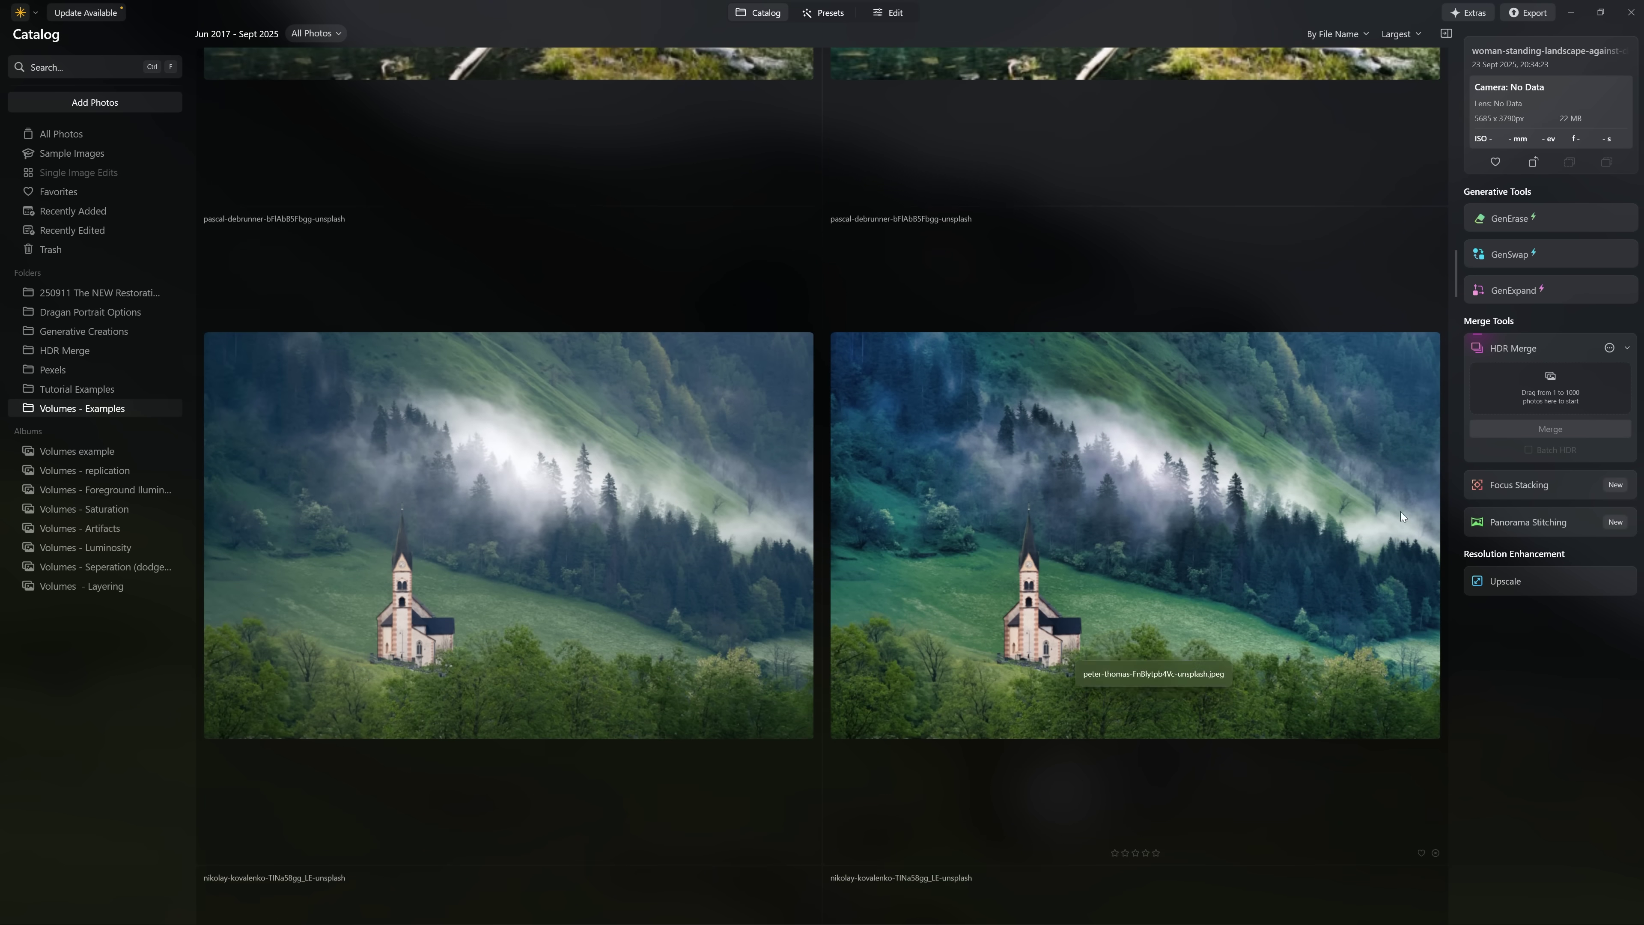
pyautogui.click(1422, 290)
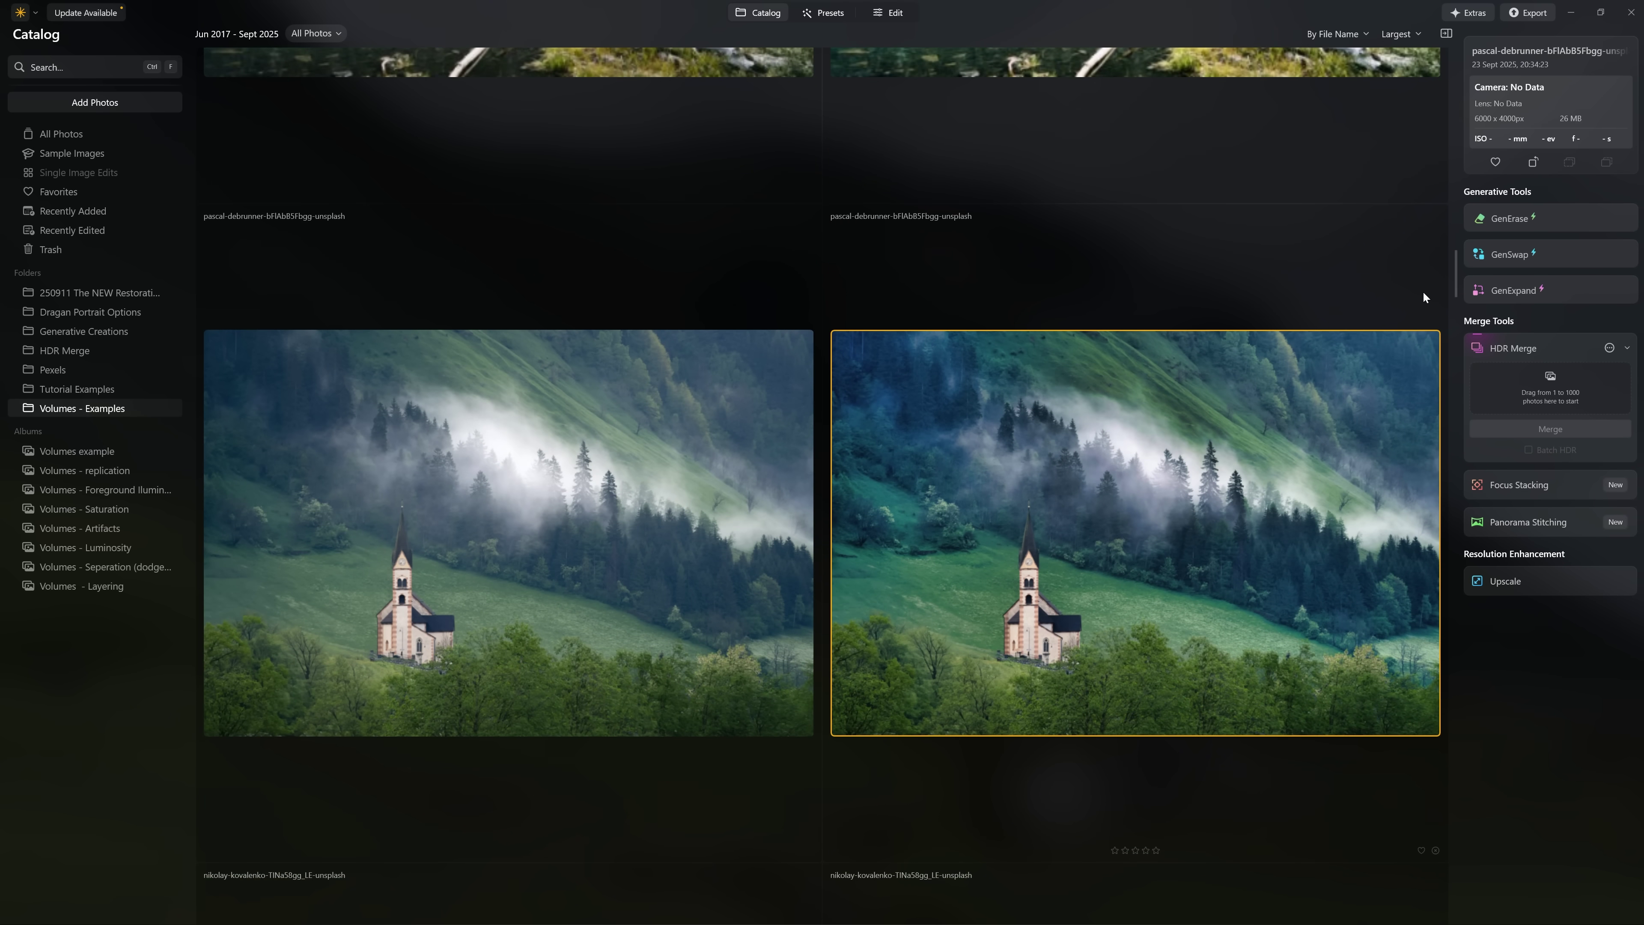
pyautogui.scroll(-2, 1423, 297)
pyautogui.scroll(-5, 1423, 300)
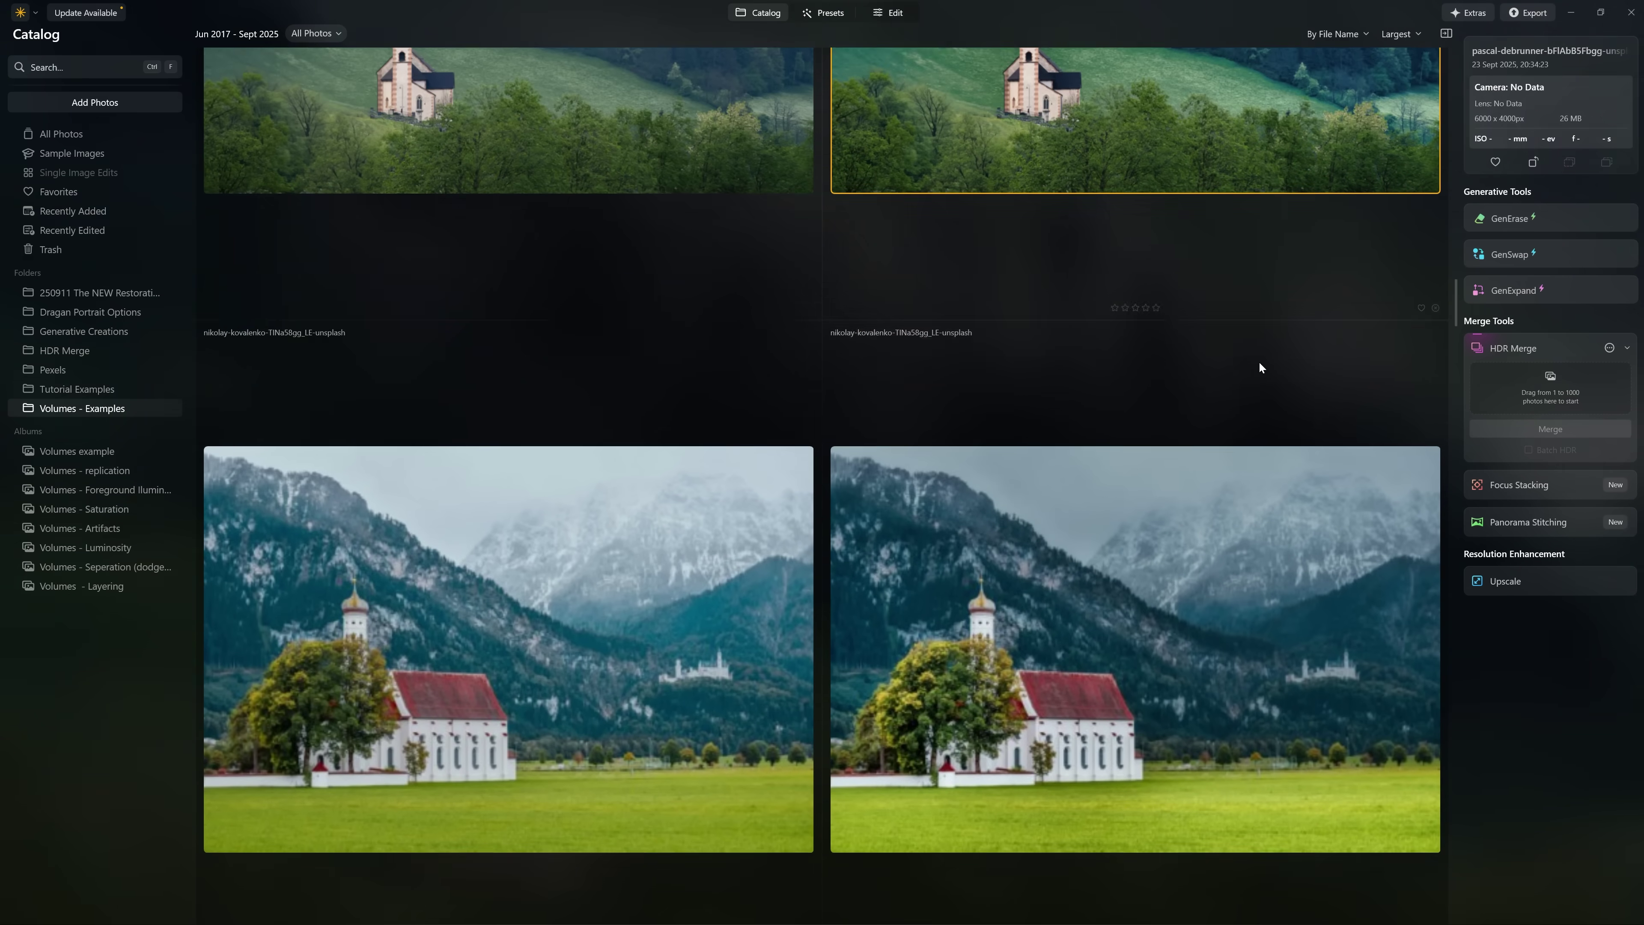
pyautogui.scroll(-12, 1251, 361)
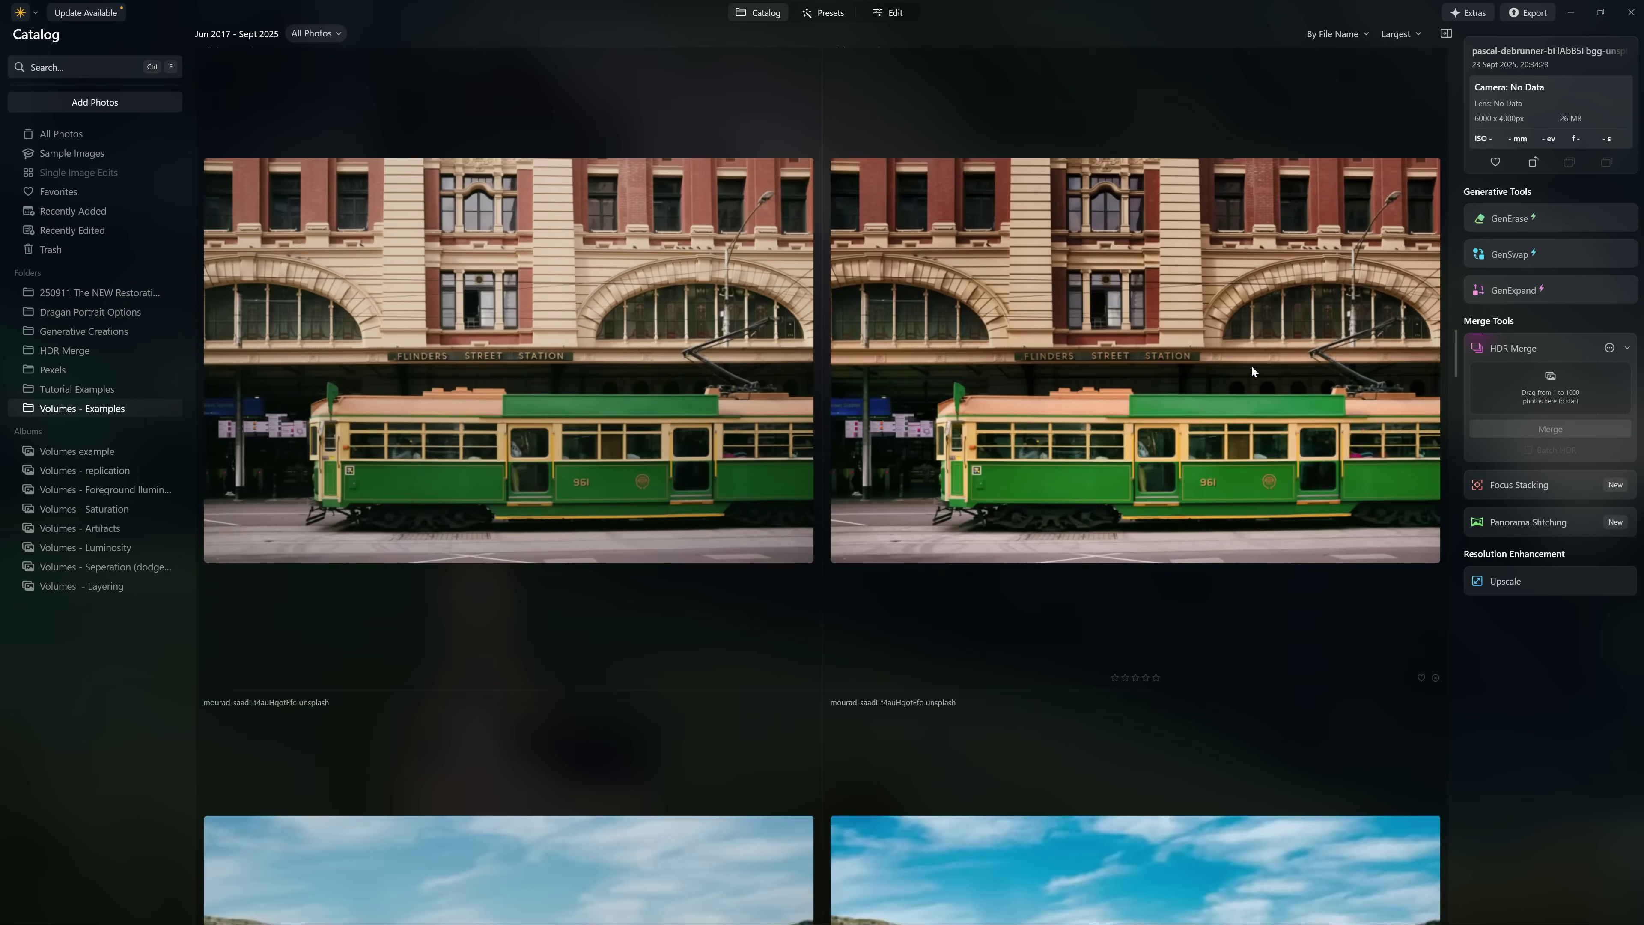
pyautogui.scroll(-9, 1251, 374)
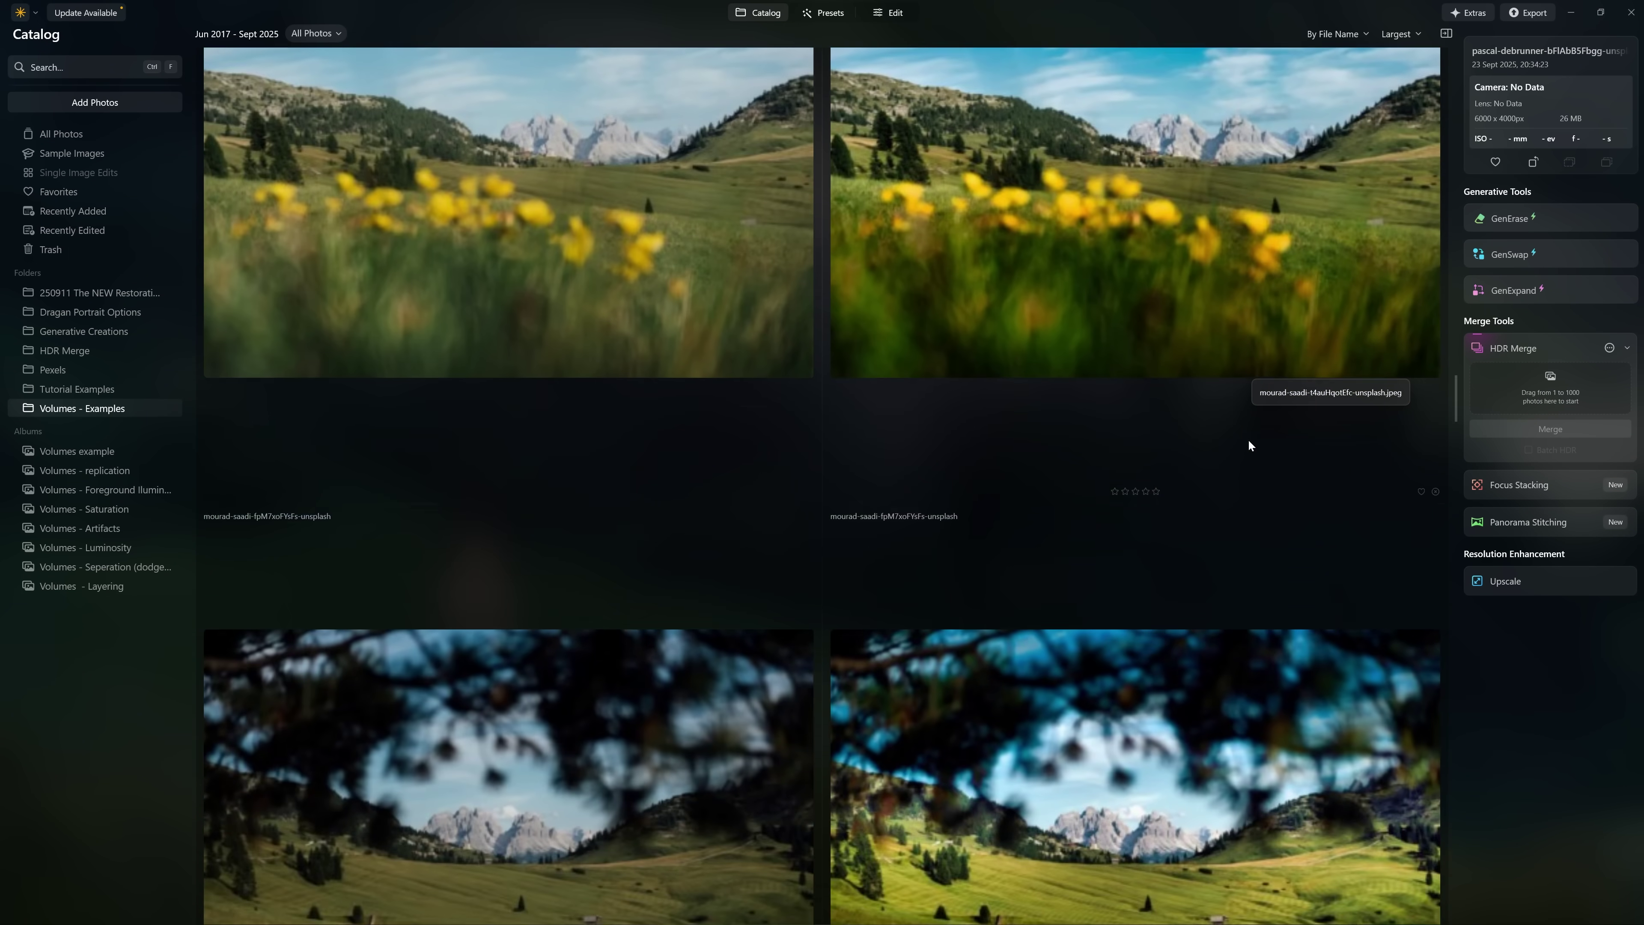
pyautogui.scroll(-6, 1252, 469)
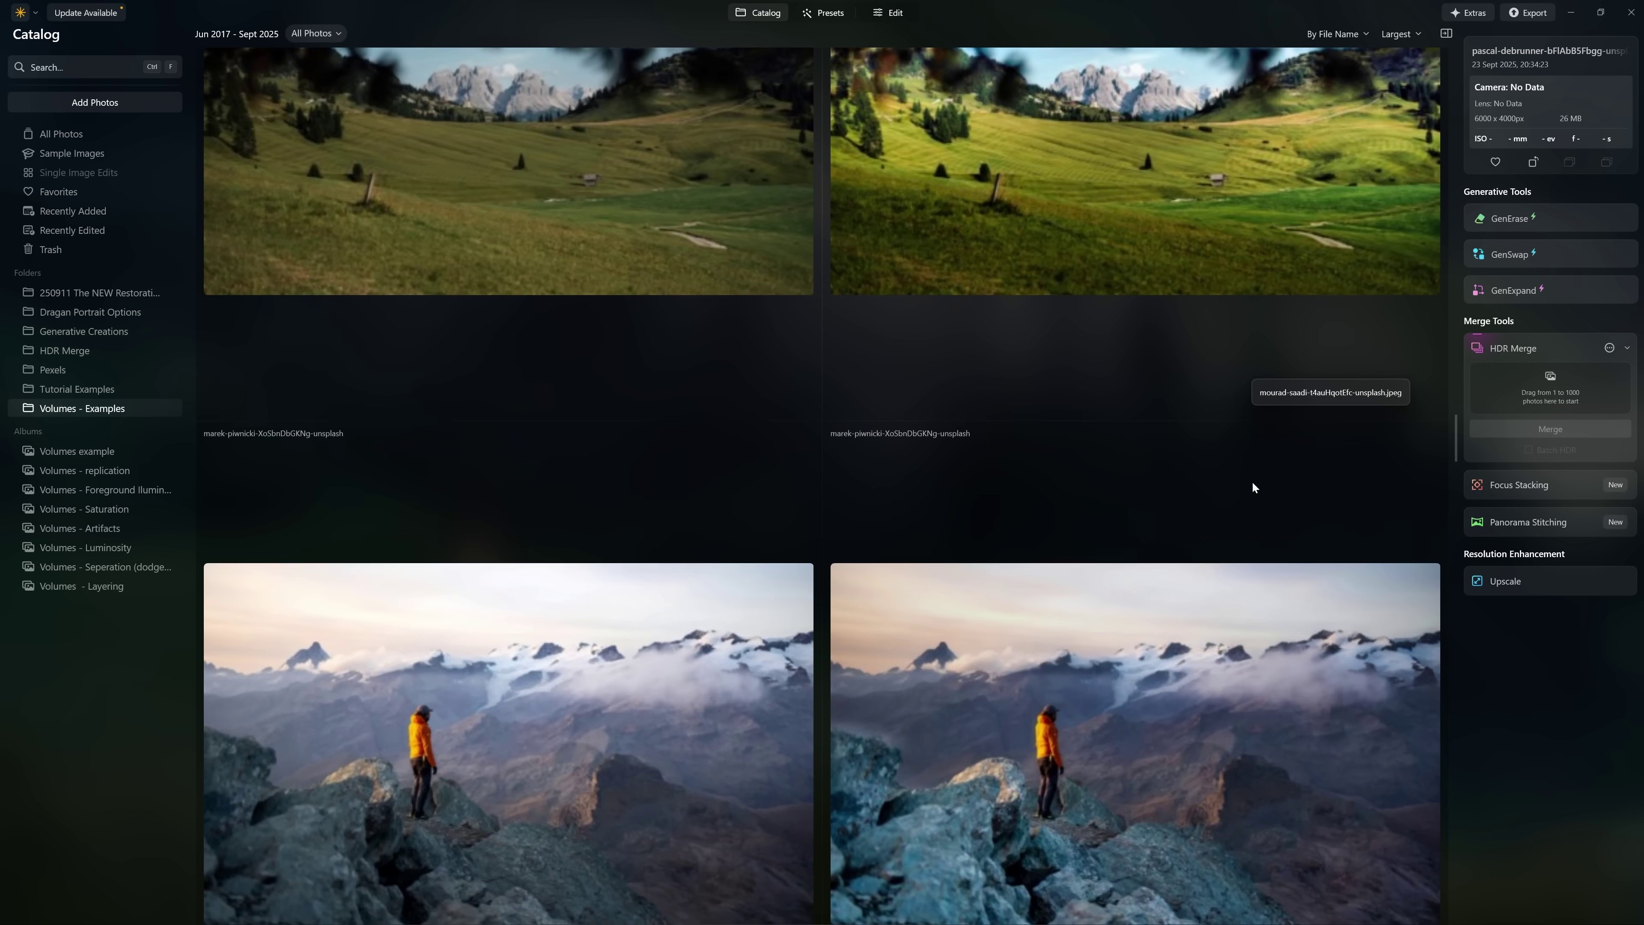
pyautogui.scroll(-8, 1253, 488)
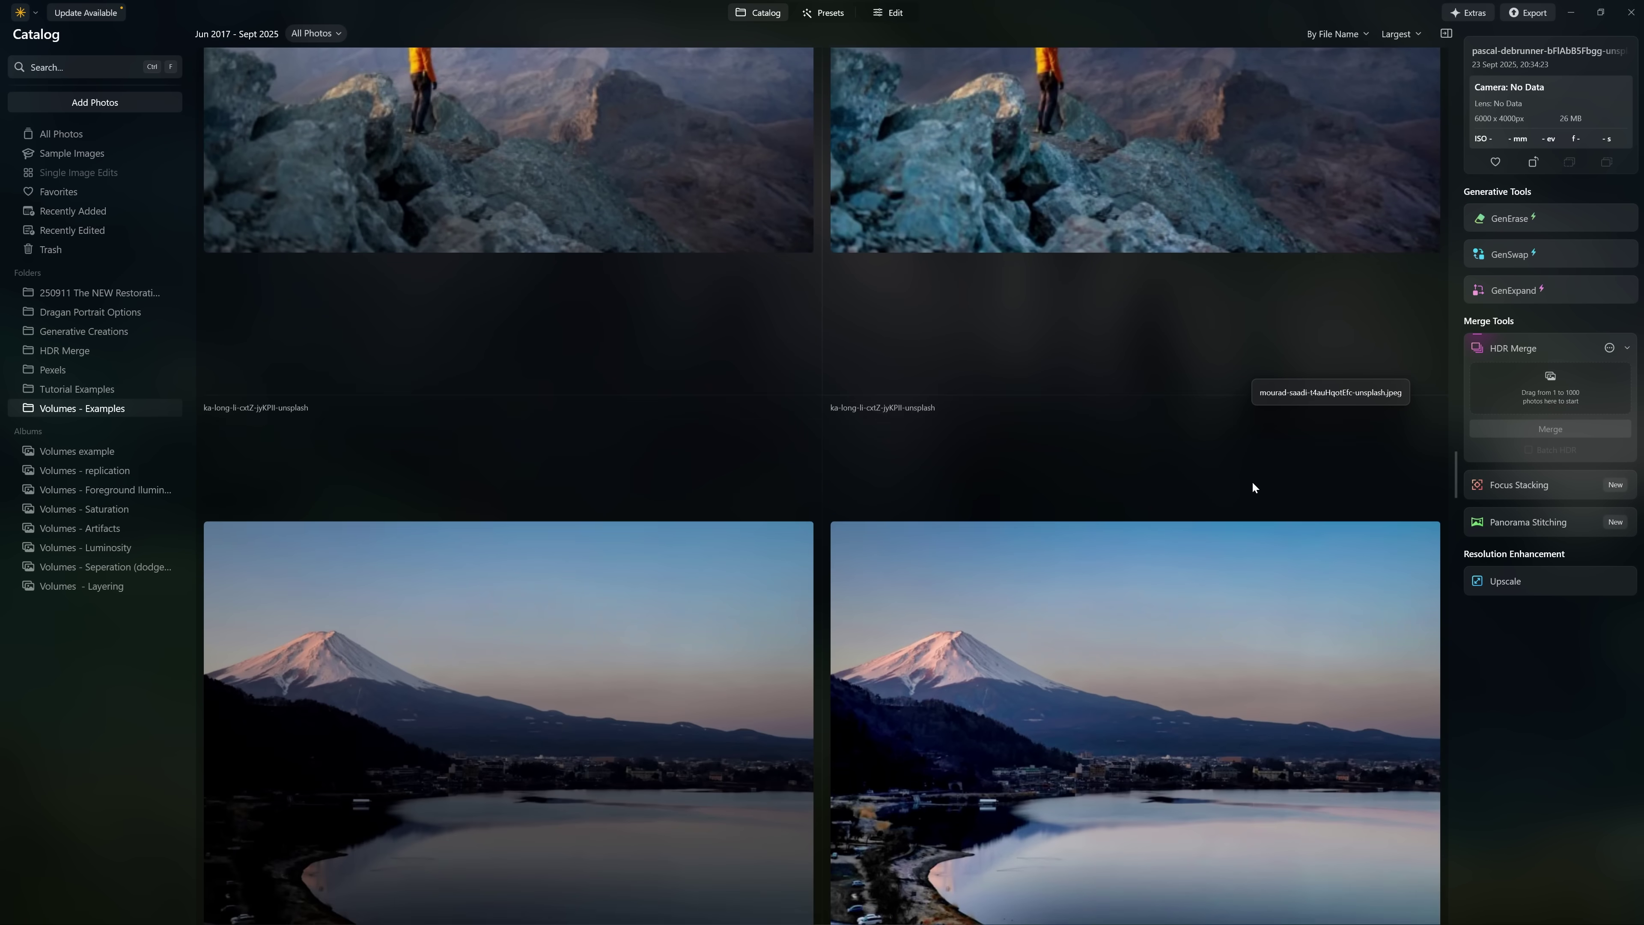
pyautogui.scroll(-6, 1252, 490)
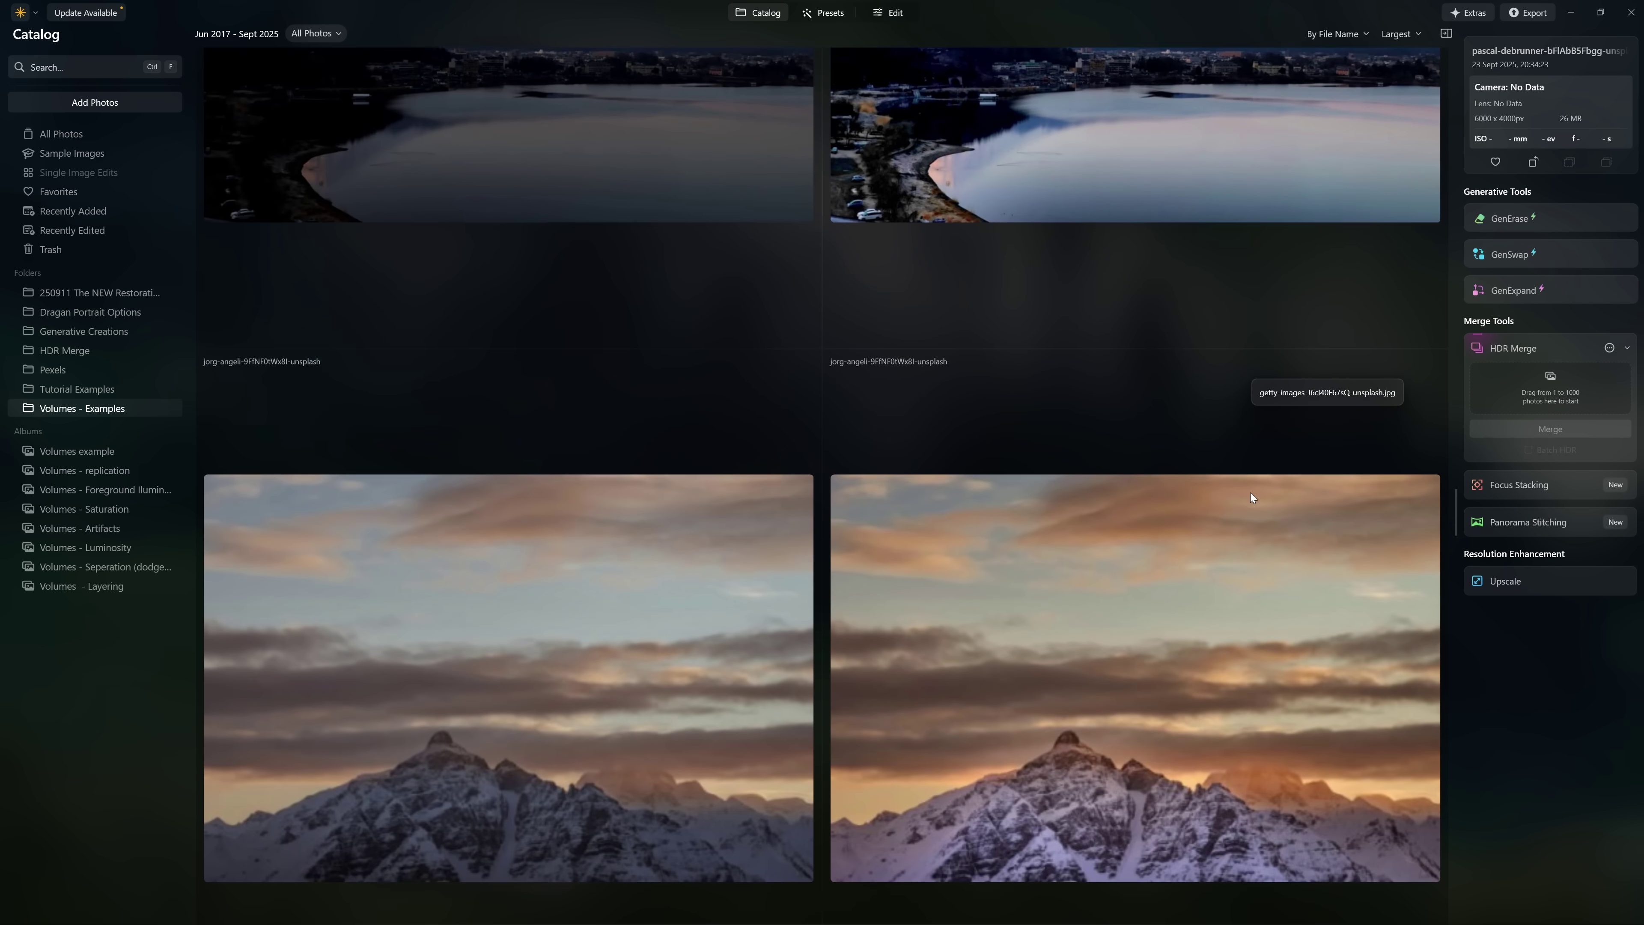
pyautogui.scroll(-5, 1249, 492)
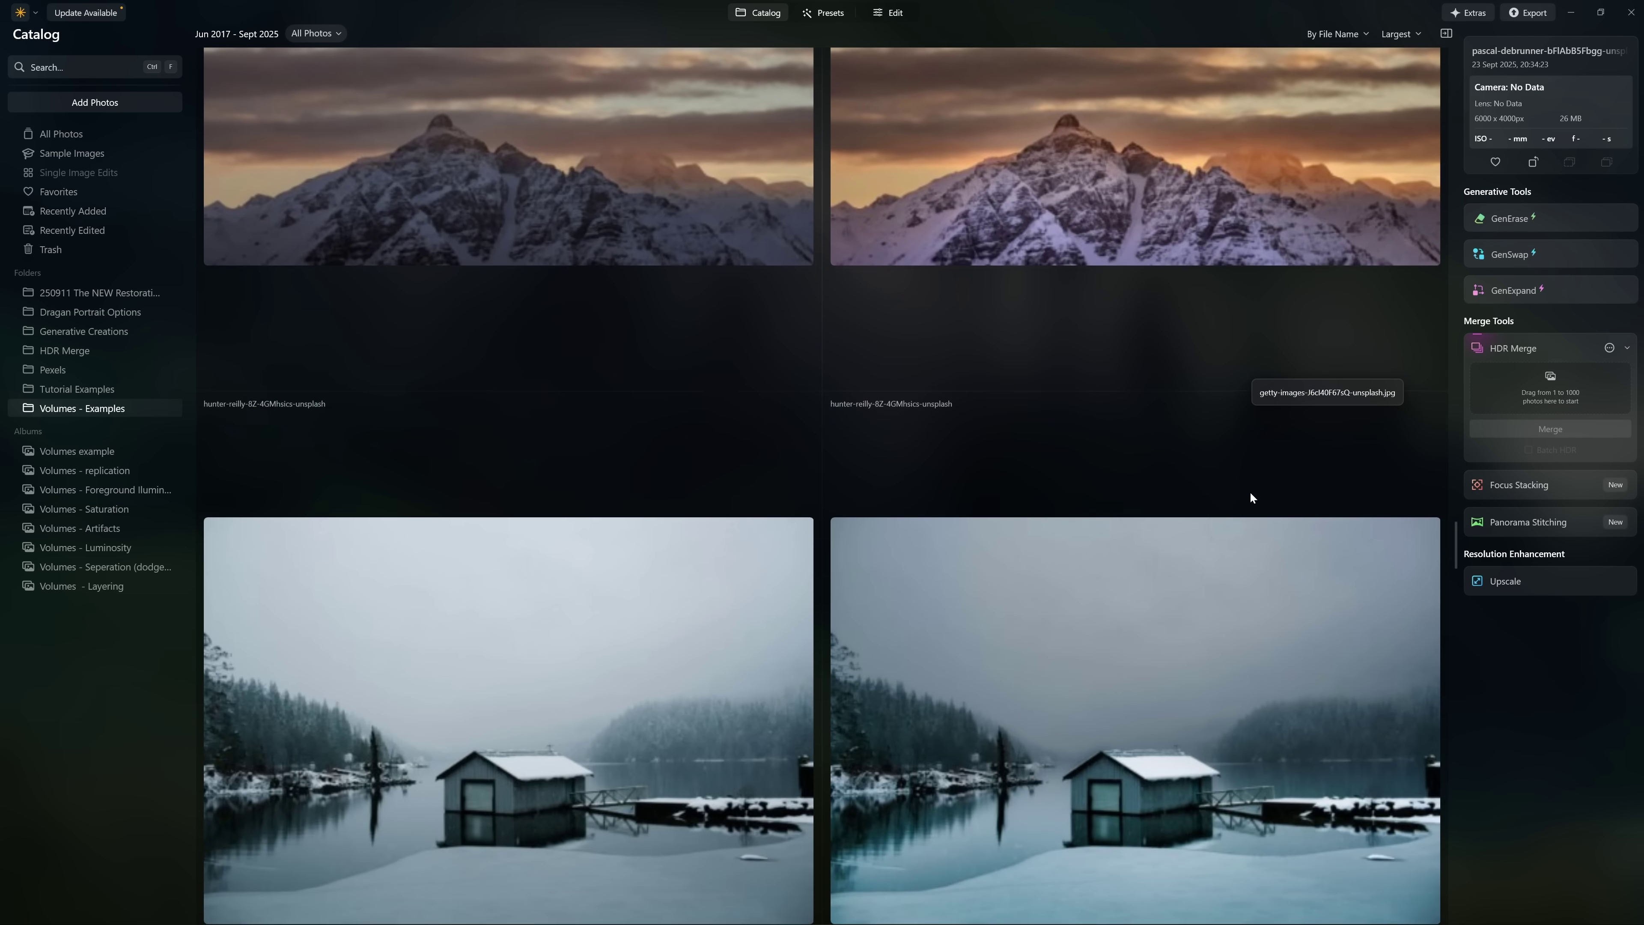
pyautogui.scroll(-6, 1246, 504)
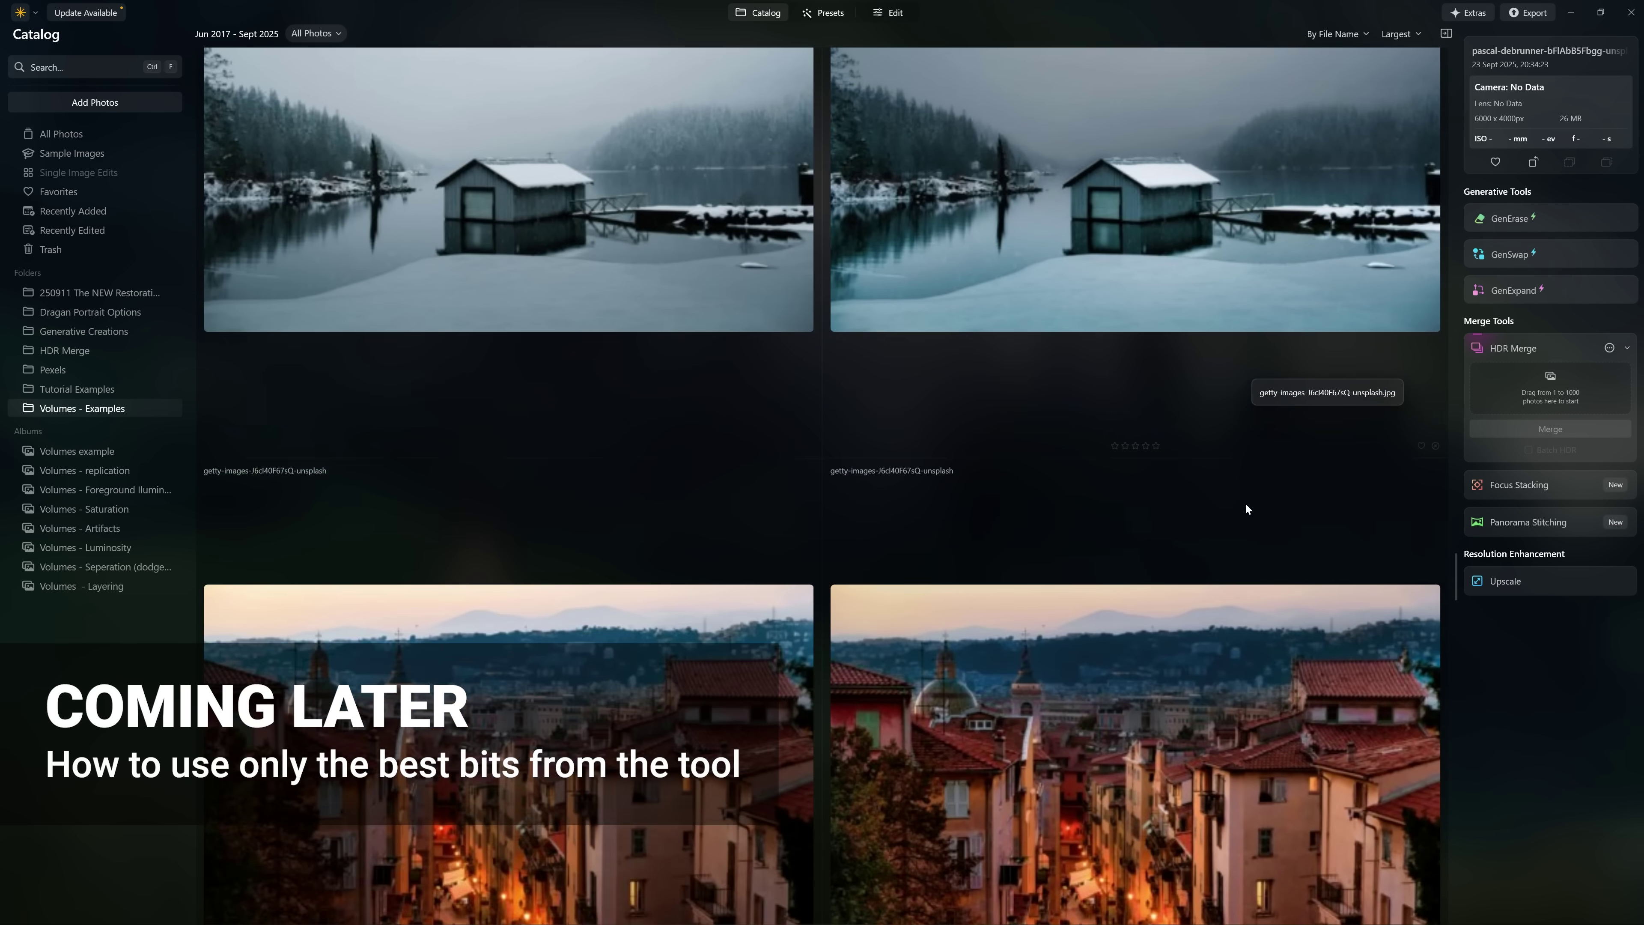
pyautogui.scroll(-3, 1246, 503)
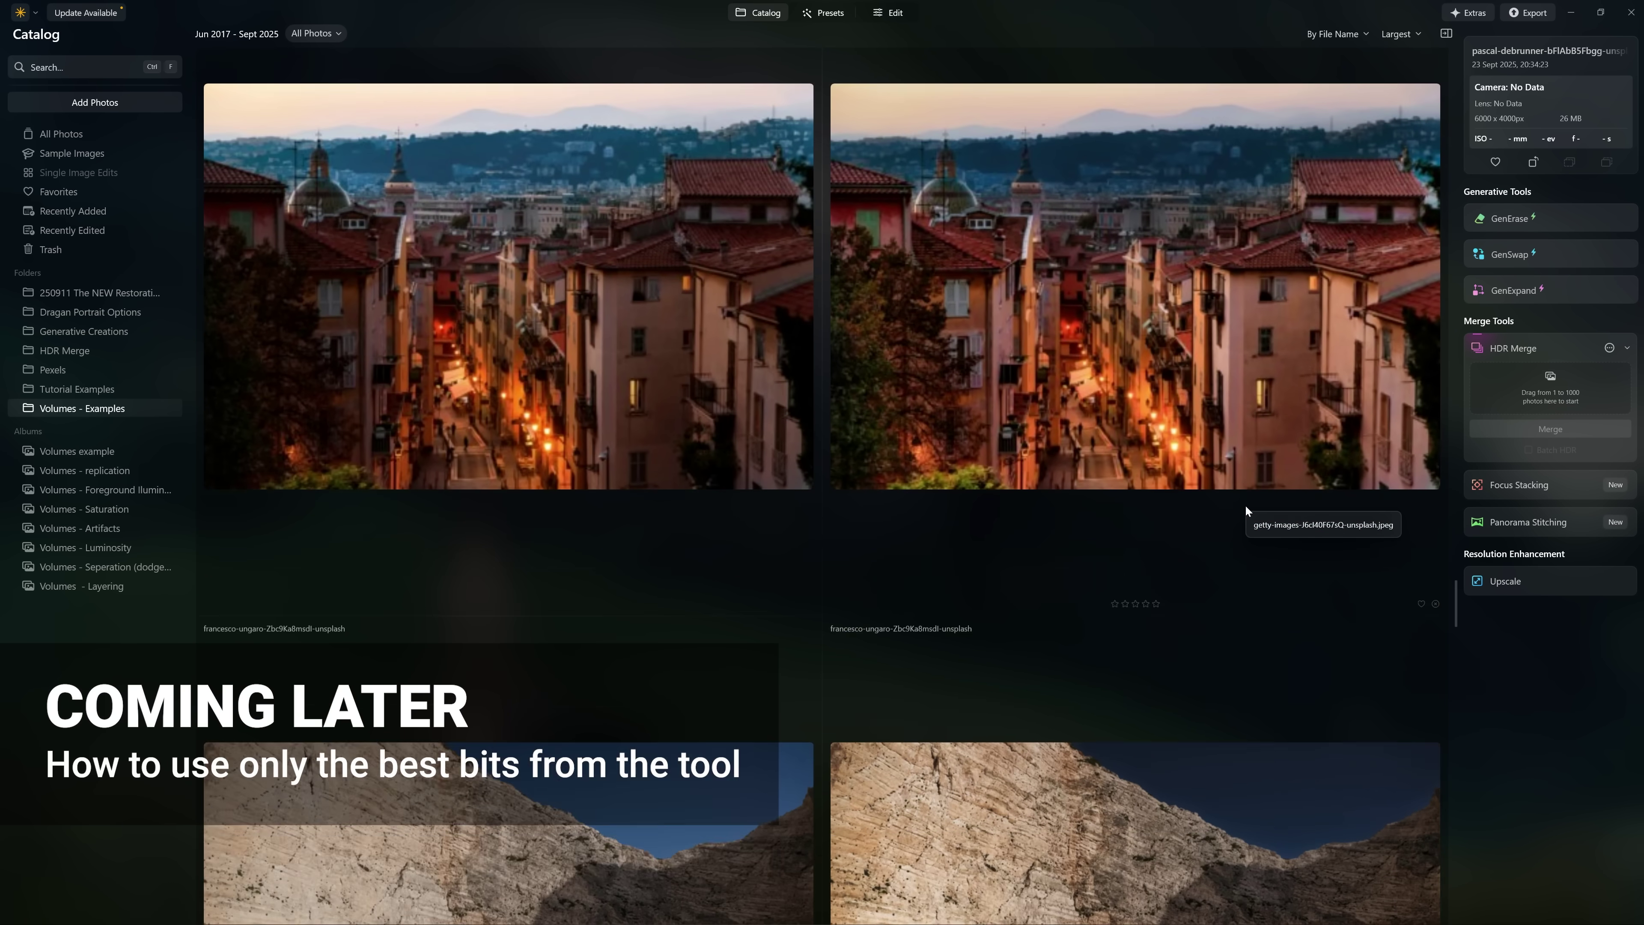
pyautogui.scroll(-3, 1244, 508)
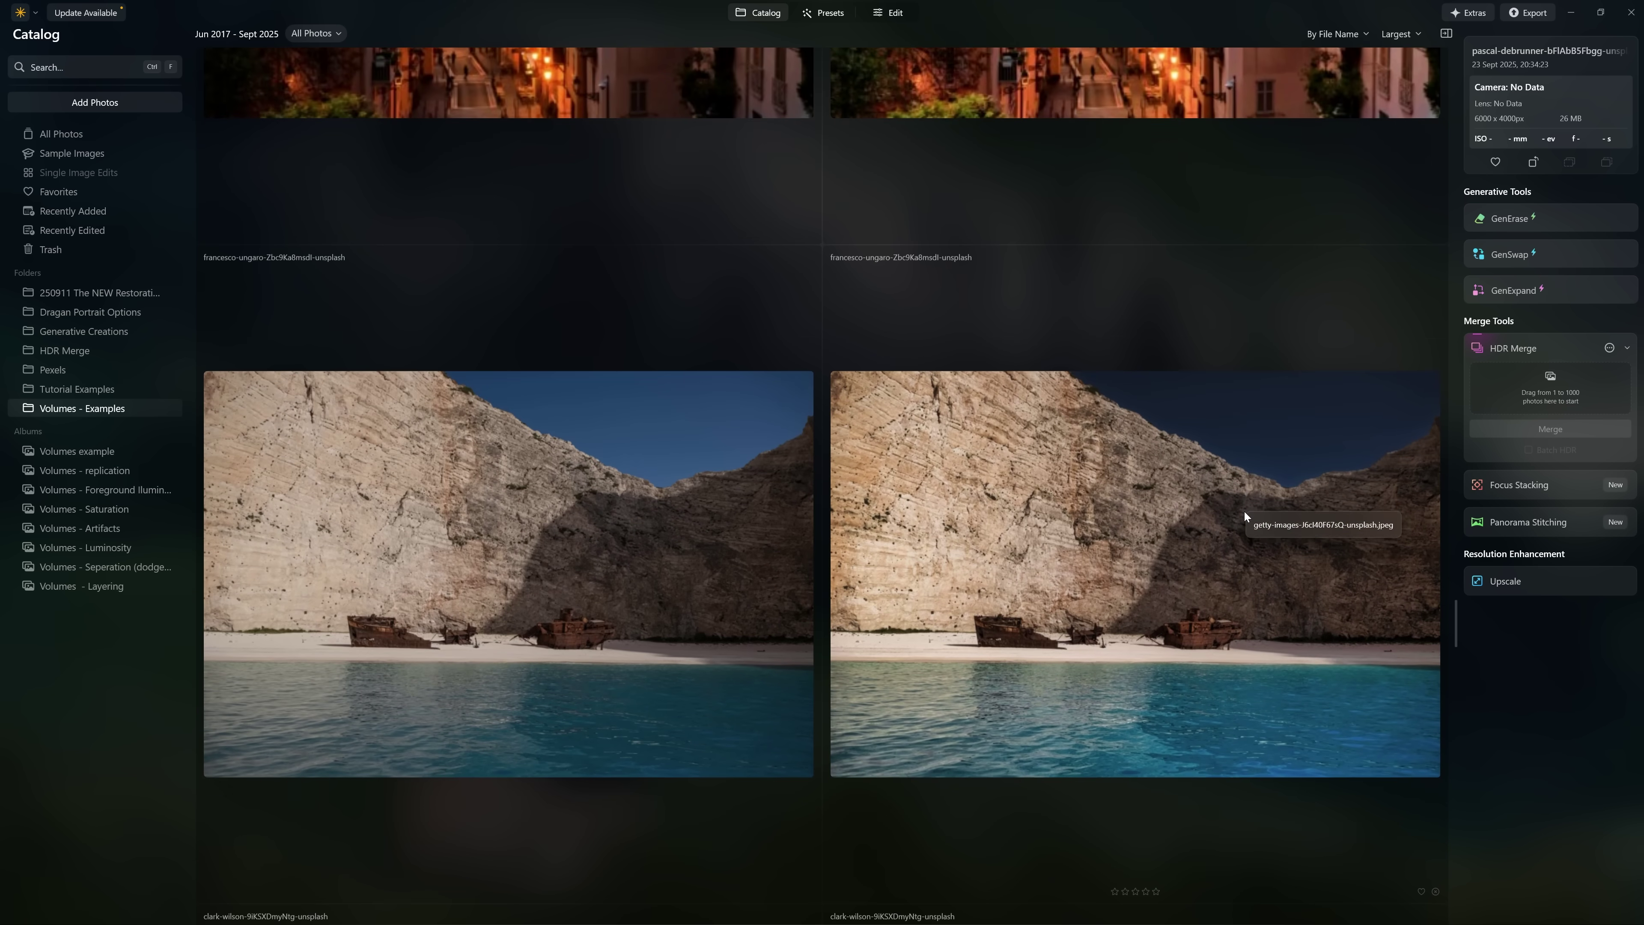
pyautogui.scroll(-5, 1222, 518)
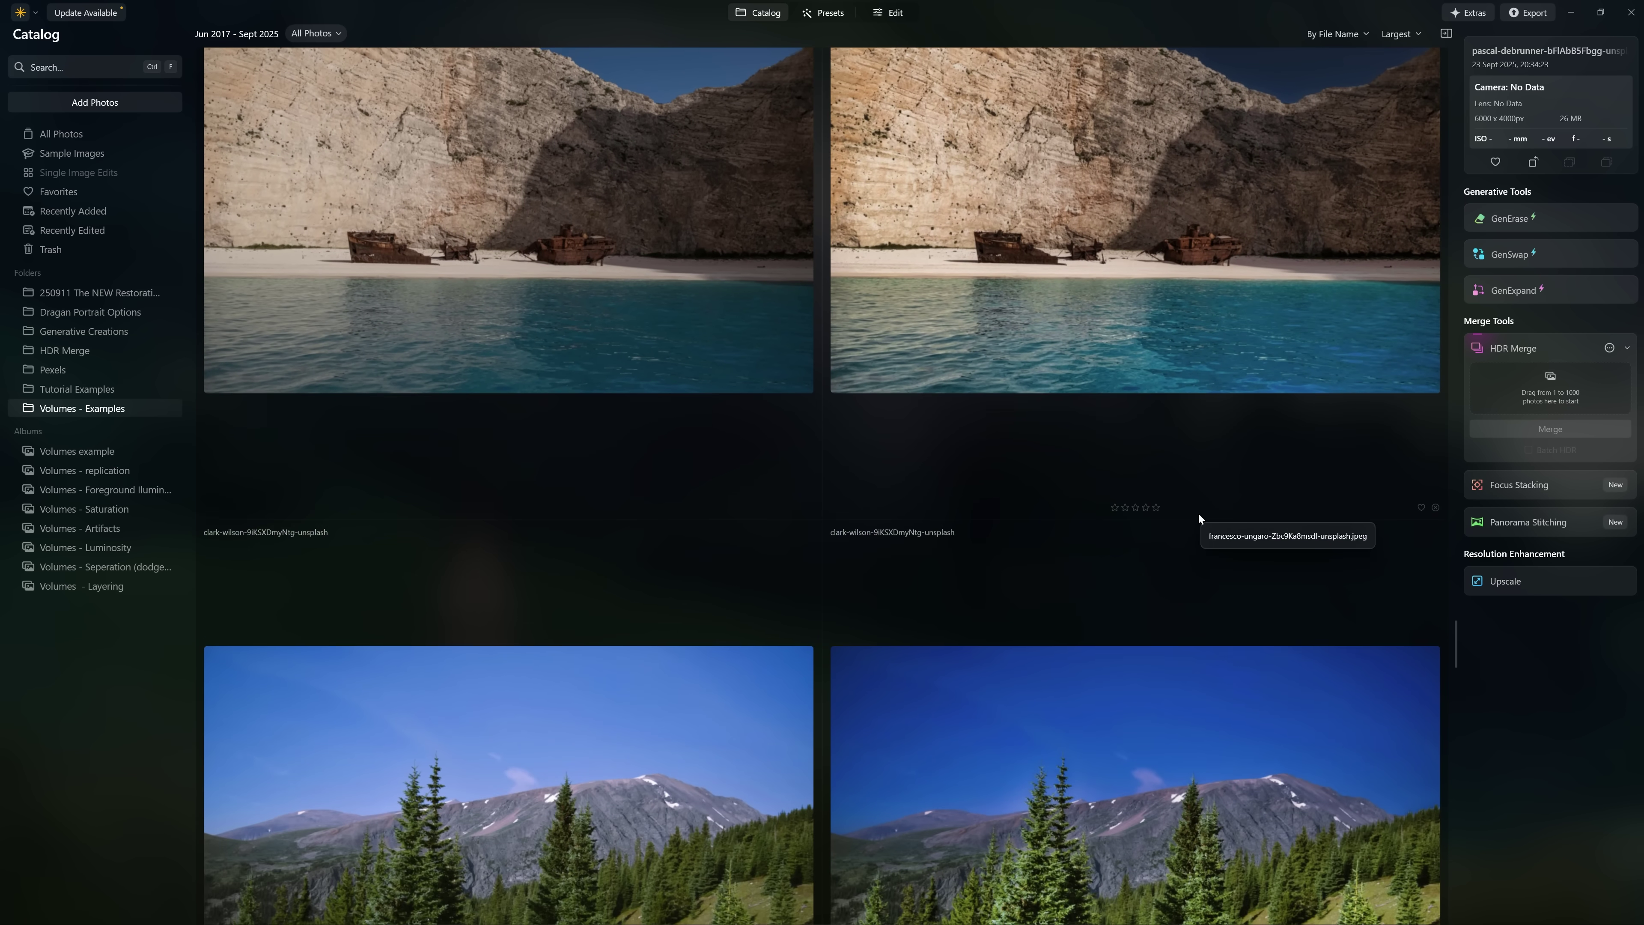
pyautogui.scroll(-6, 1197, 517)
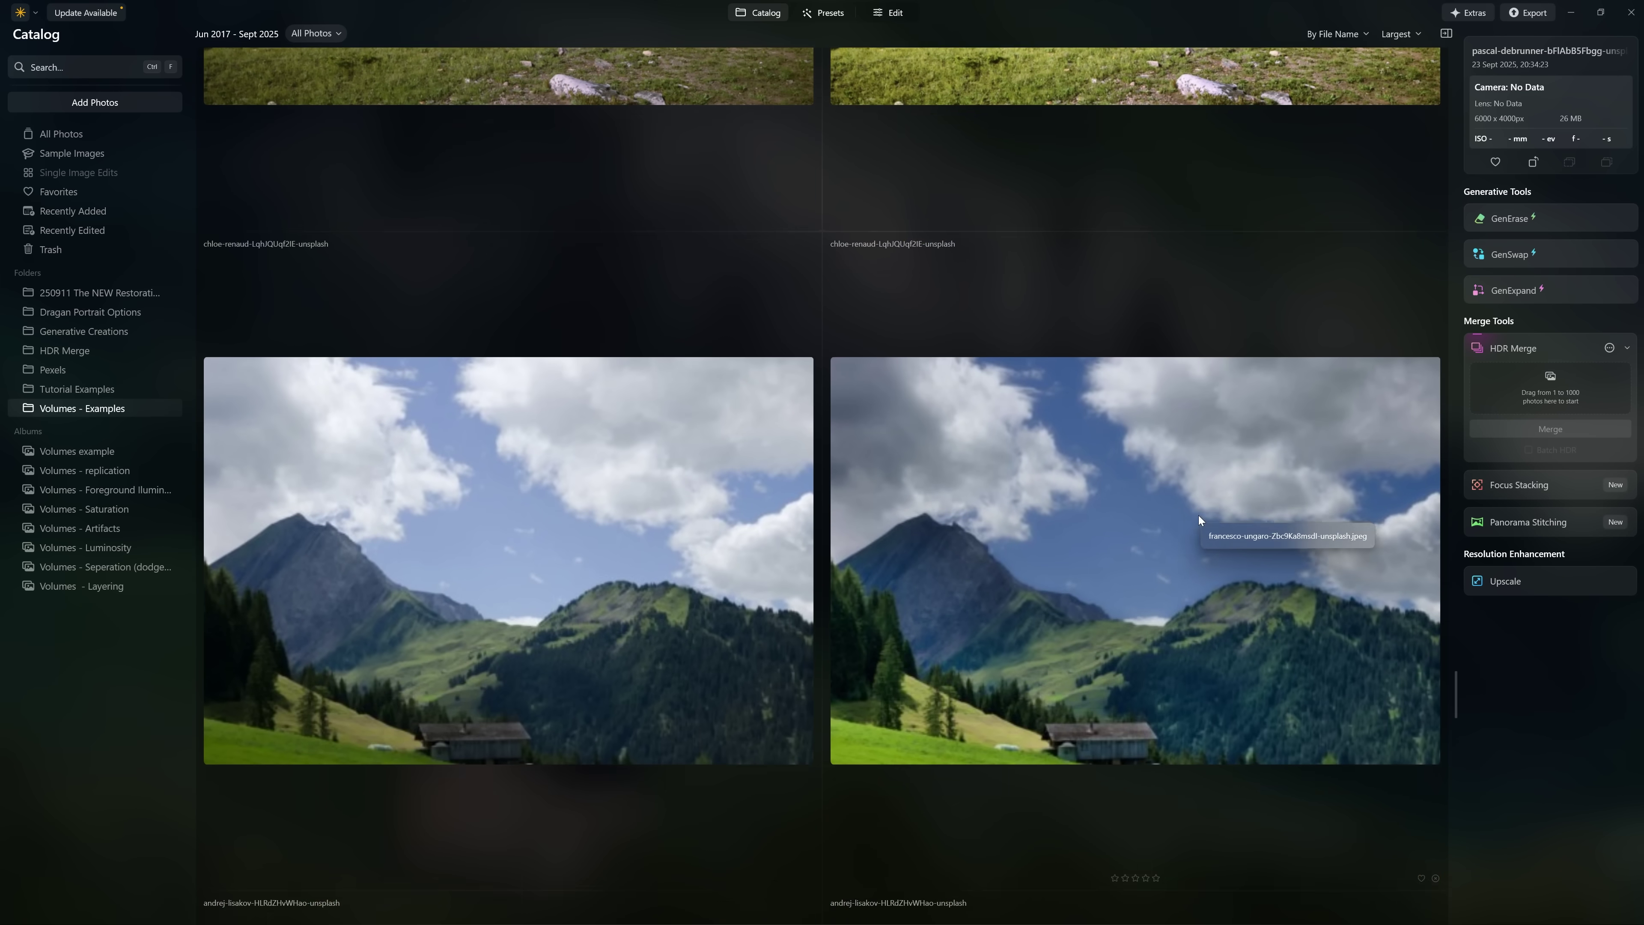
# Go back to the mountain meadow photo framed by dark branches and open its unedited version in single-image view.
pyautogui.scroll(20, 1198, 515)
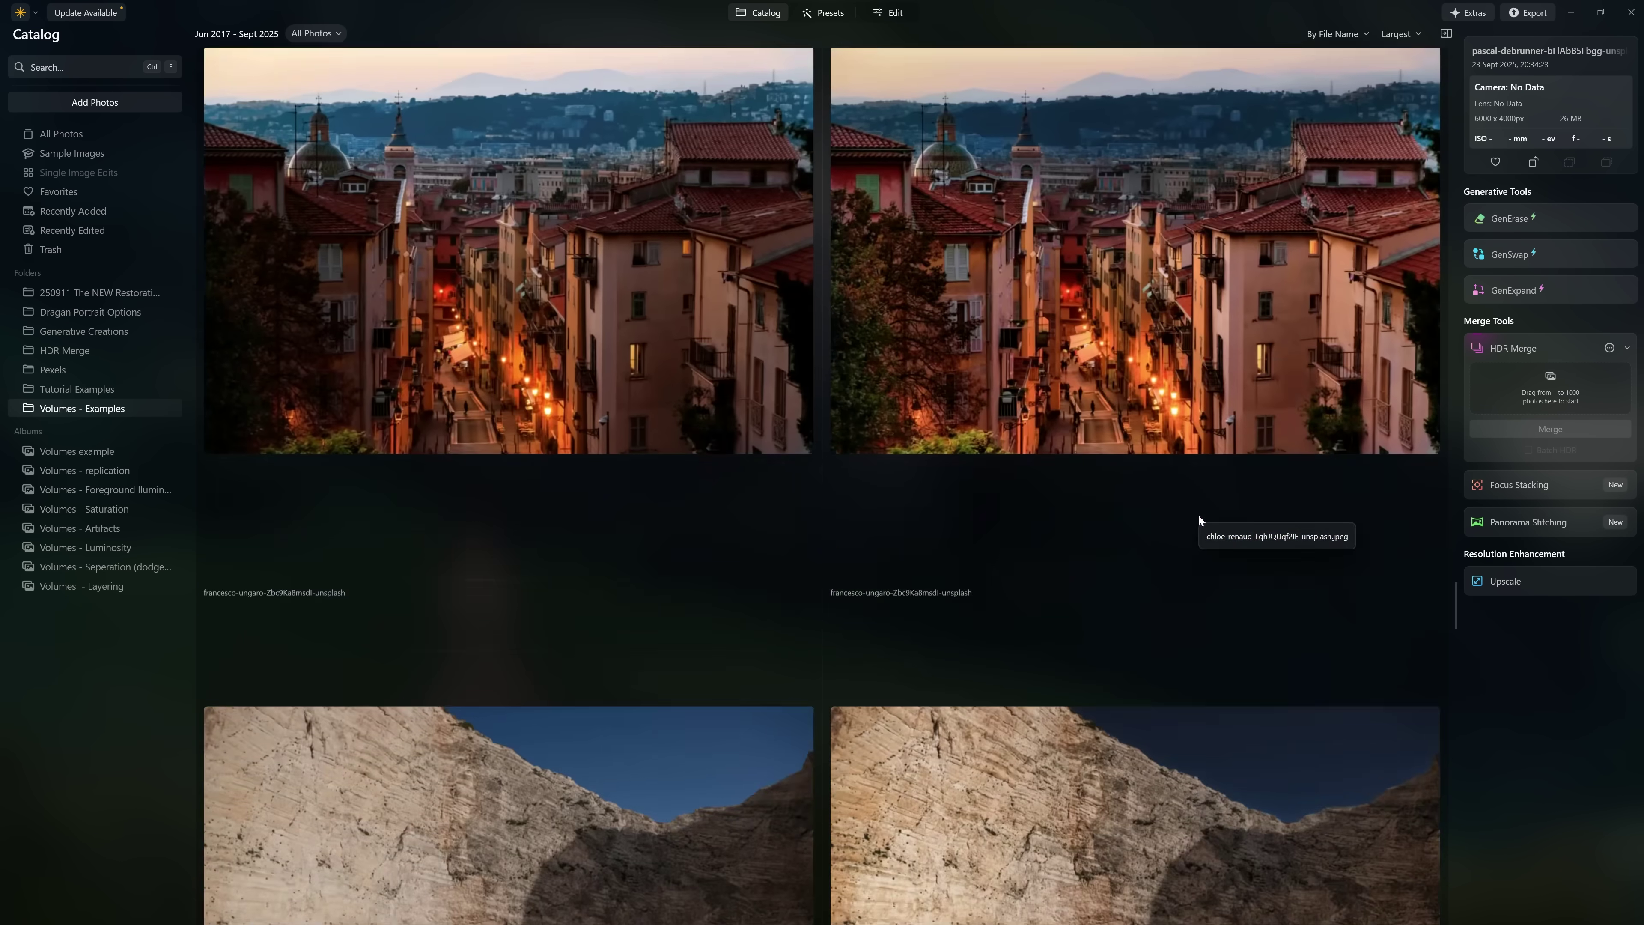
pyautogui.scroll(15, 1198, 516)
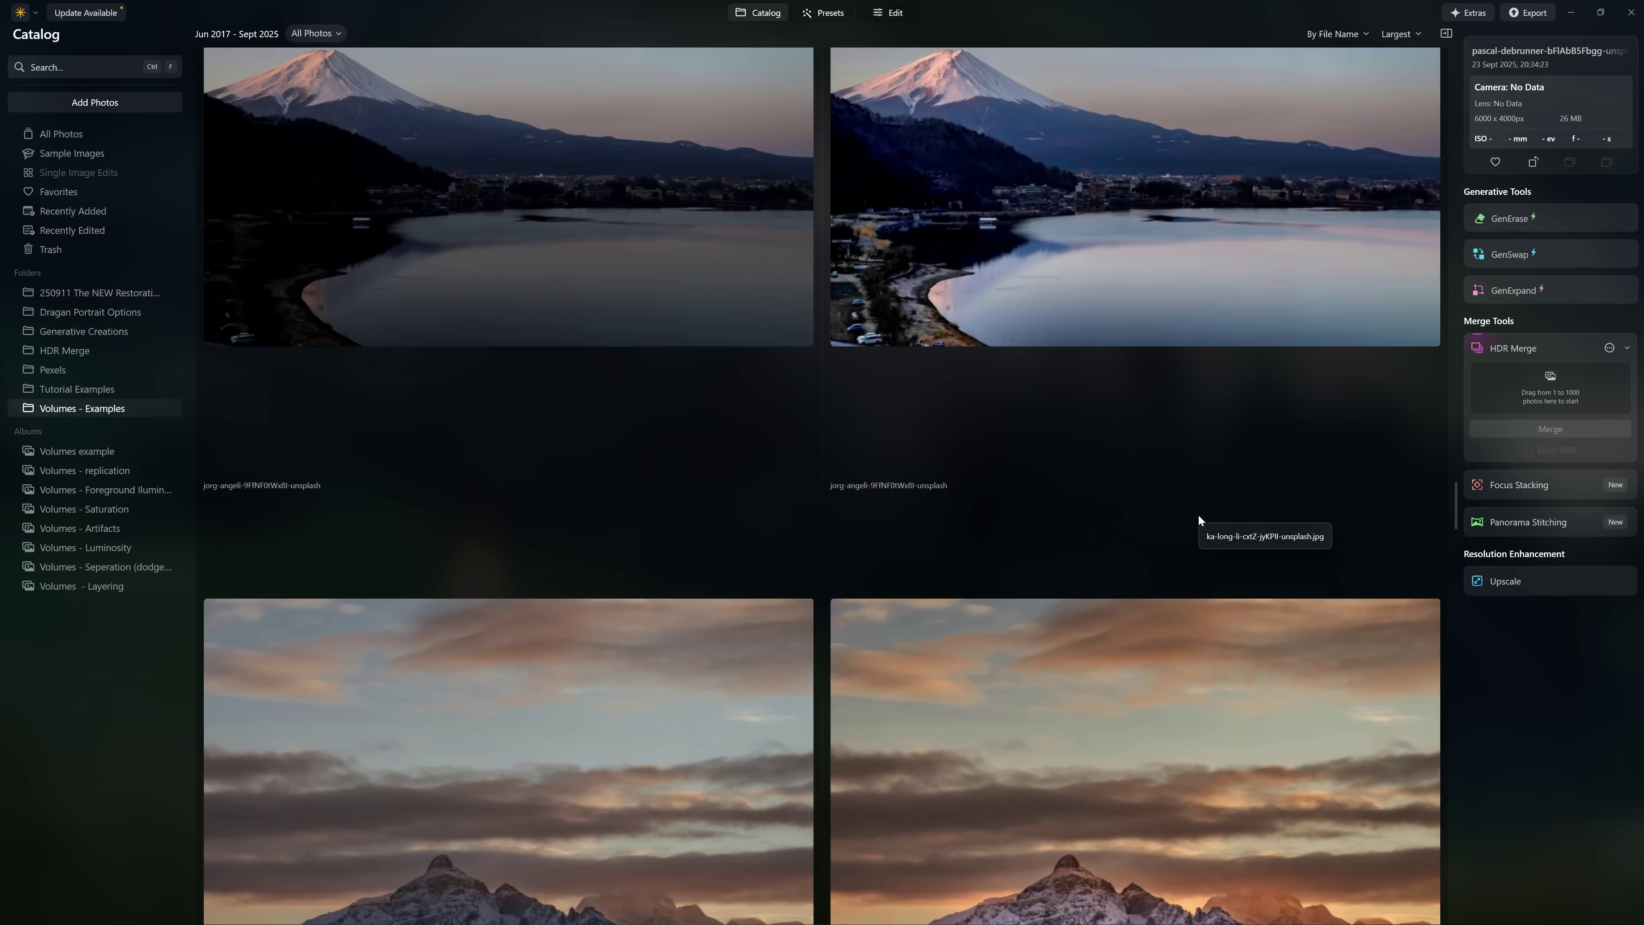
pyautogui.scroll(5, 1198, 515)
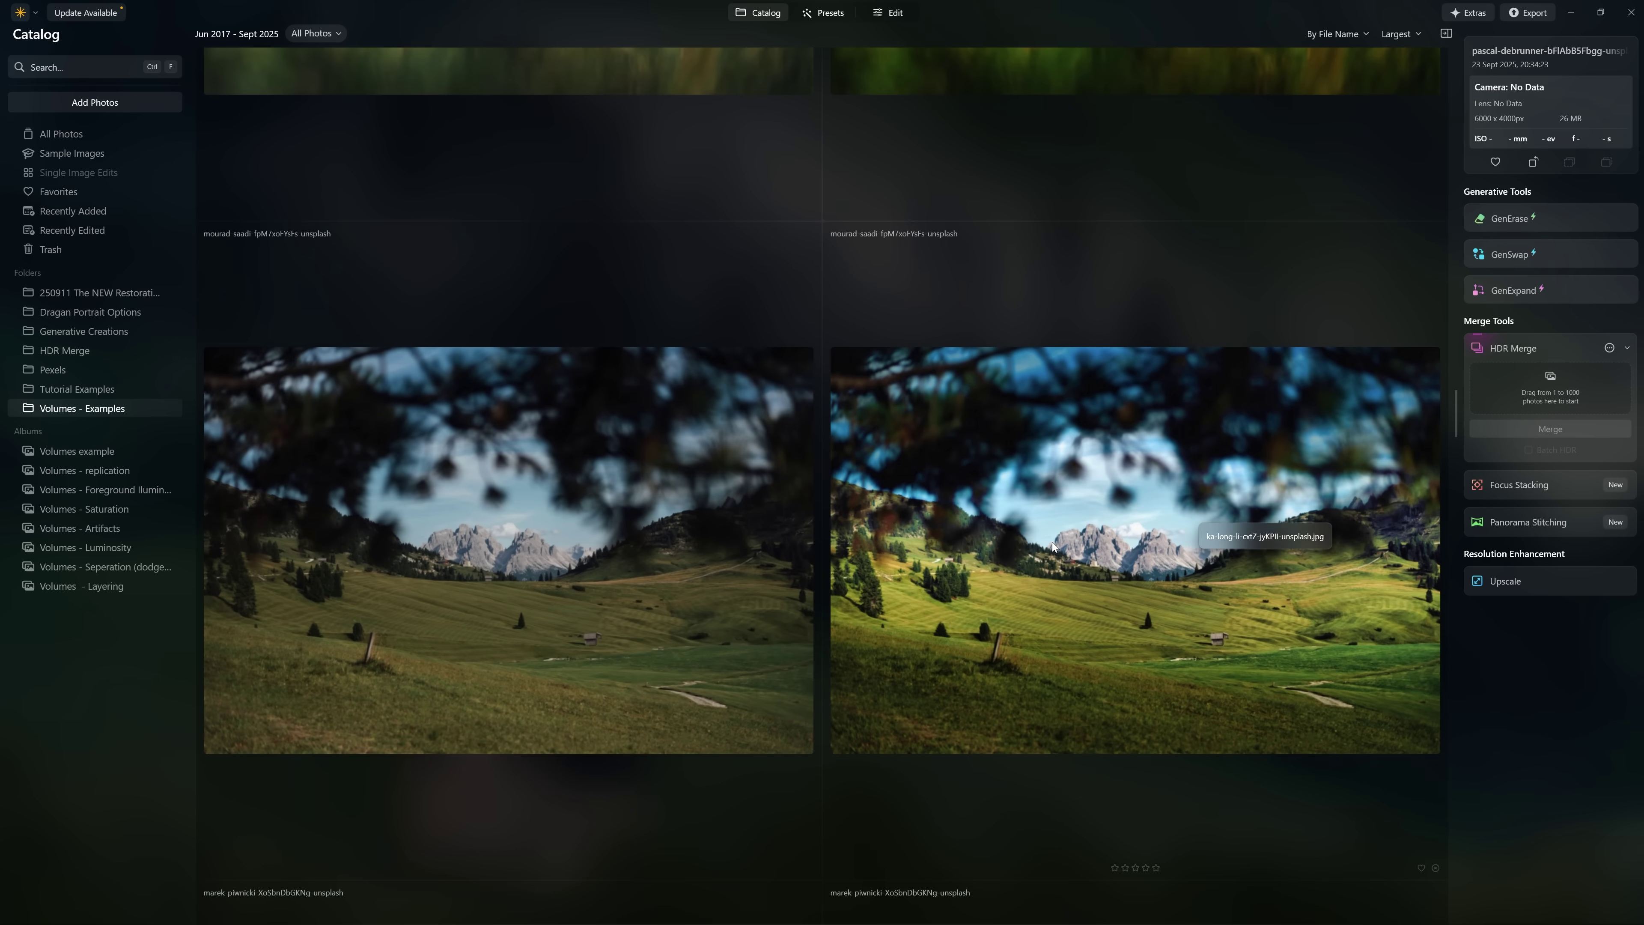
pyautogui.click(770, 546)
pyautogui.doubleClick(769, 545)
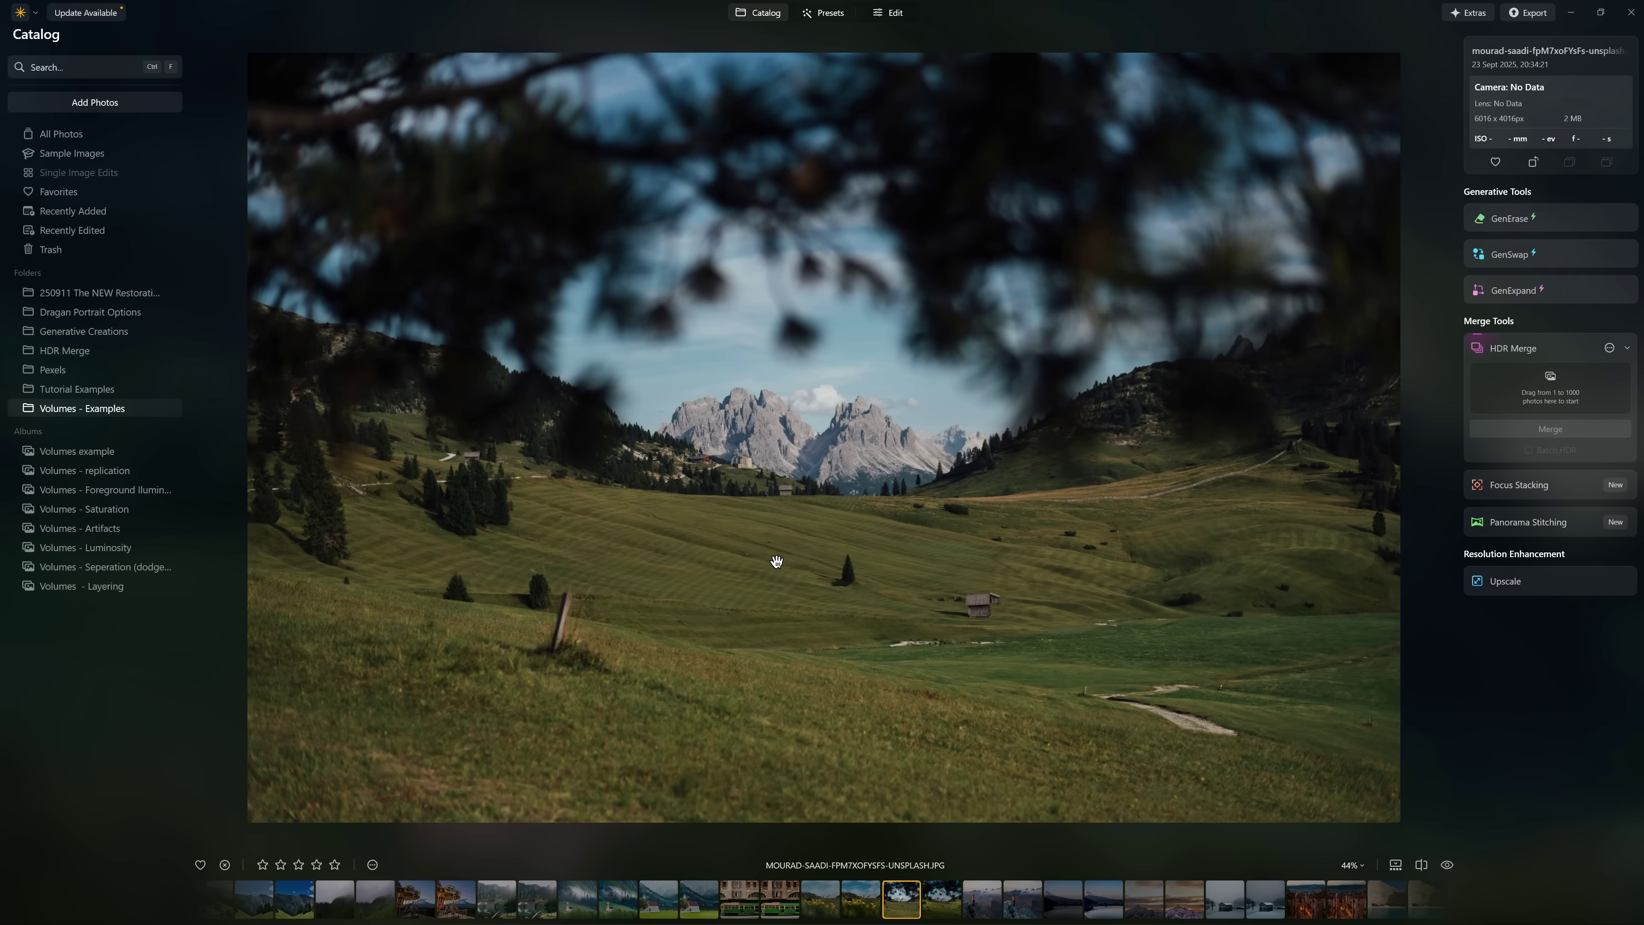
# Compare the edited and original versions of the branch-framed meadow photo by switching between them several times, finishing on the original.
pyautogui.click(944, 899)
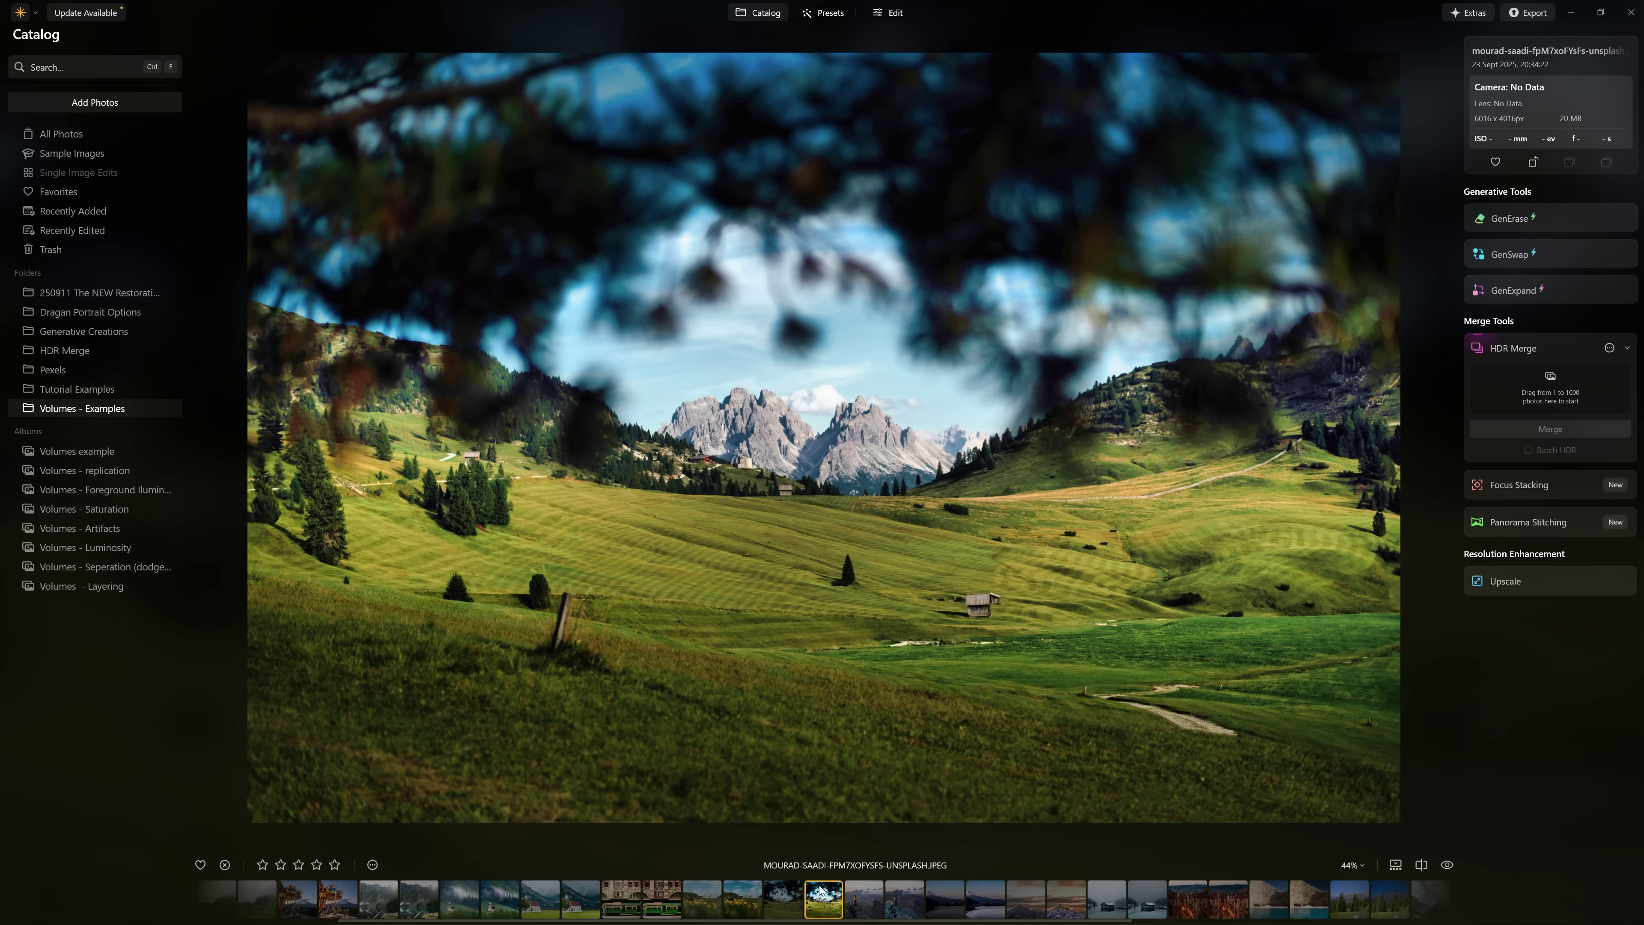
pyautogui.click(790, 902)
pyautogui.press('Right')
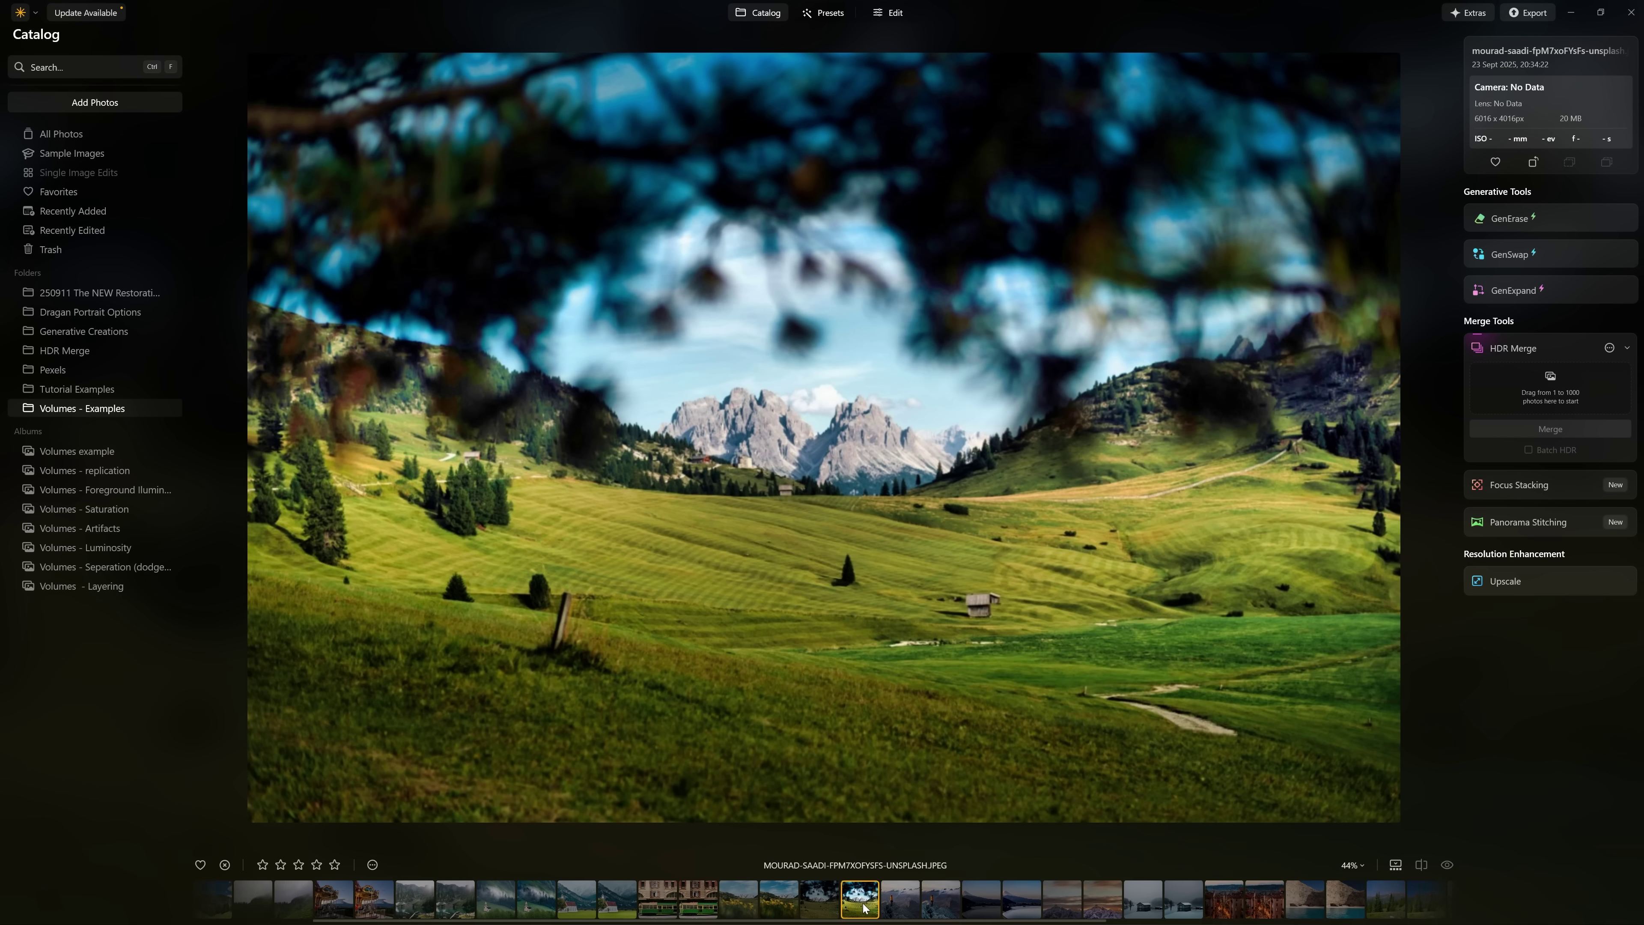
pyautogui.click(780, 903)
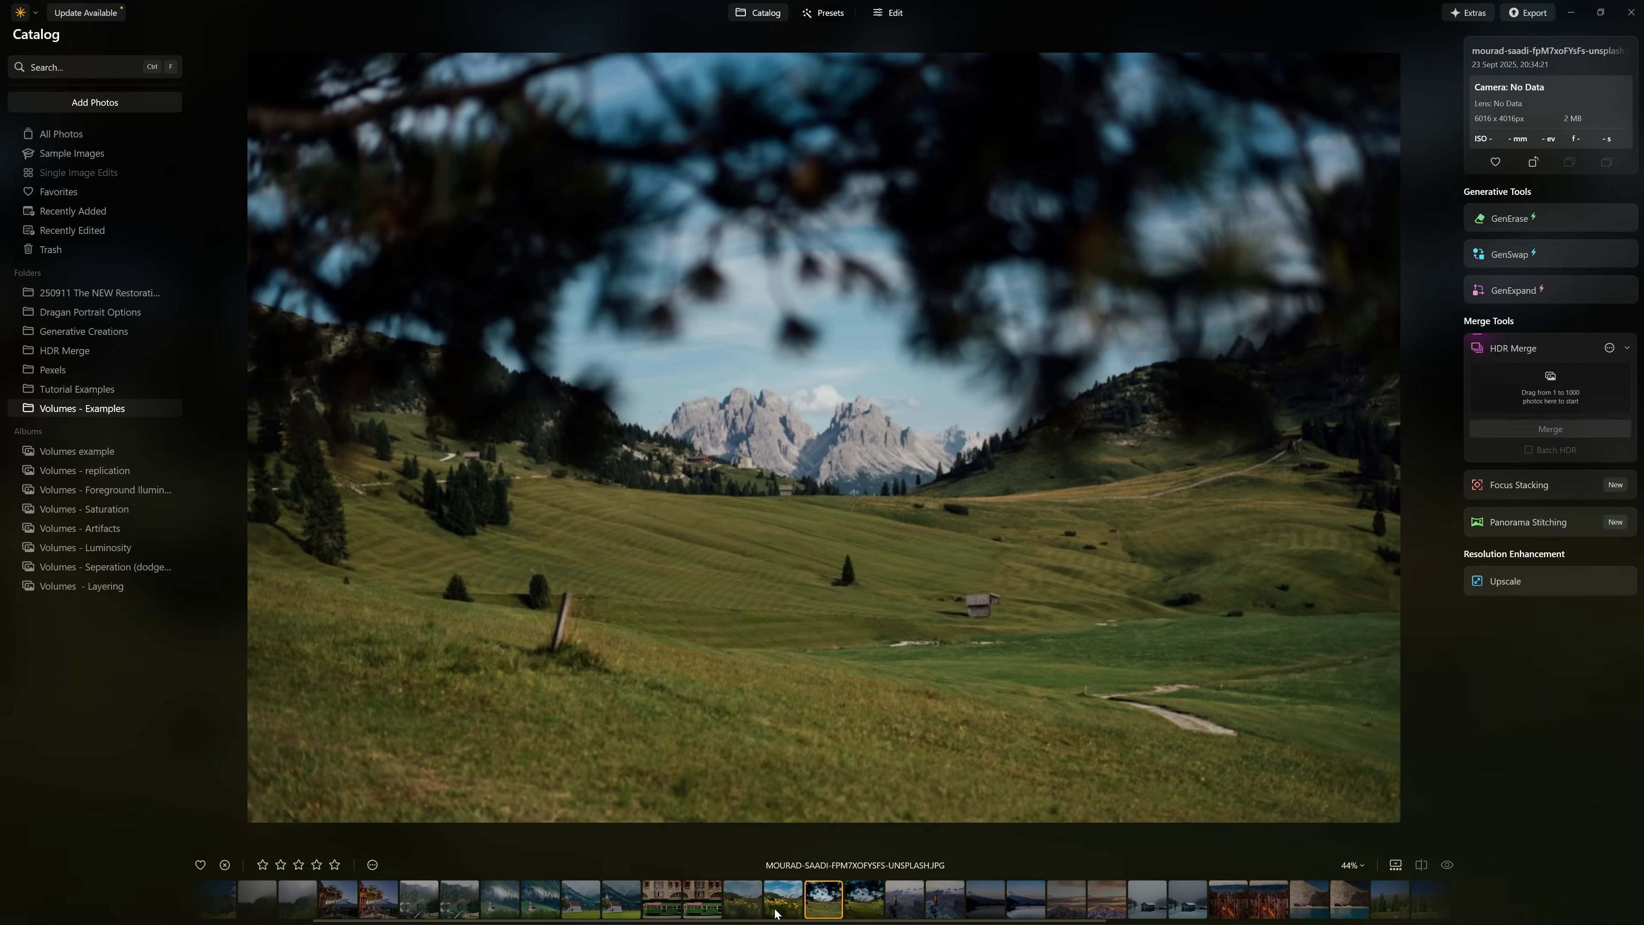
pyautogui.click(853, 906)
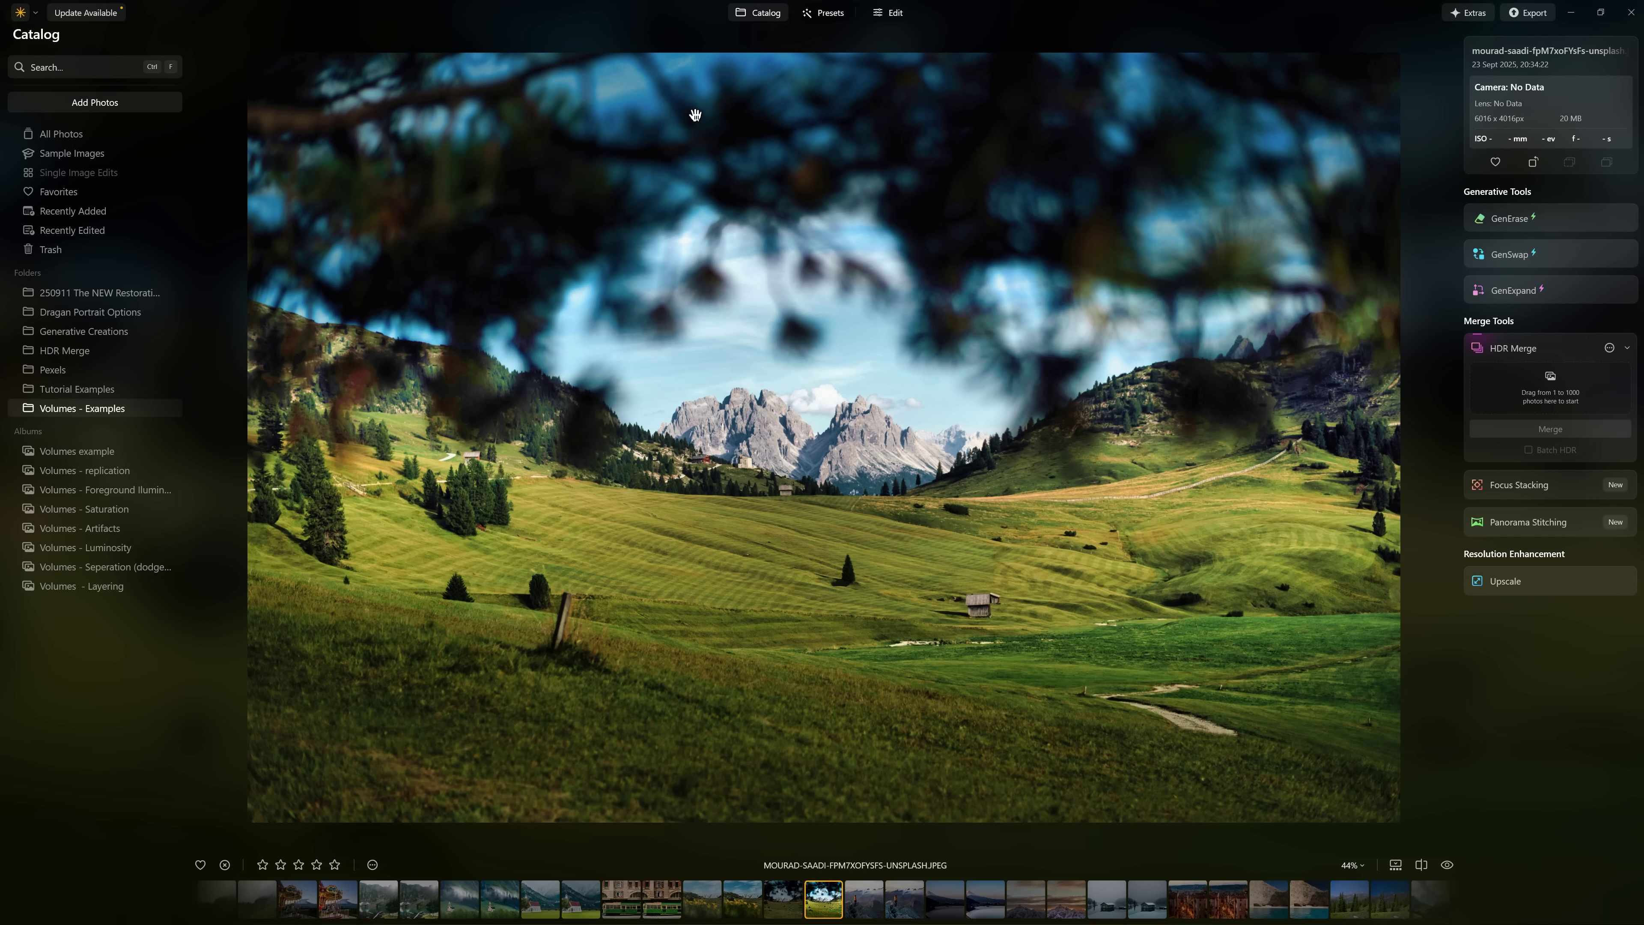
pyautogui.click(800, 905)
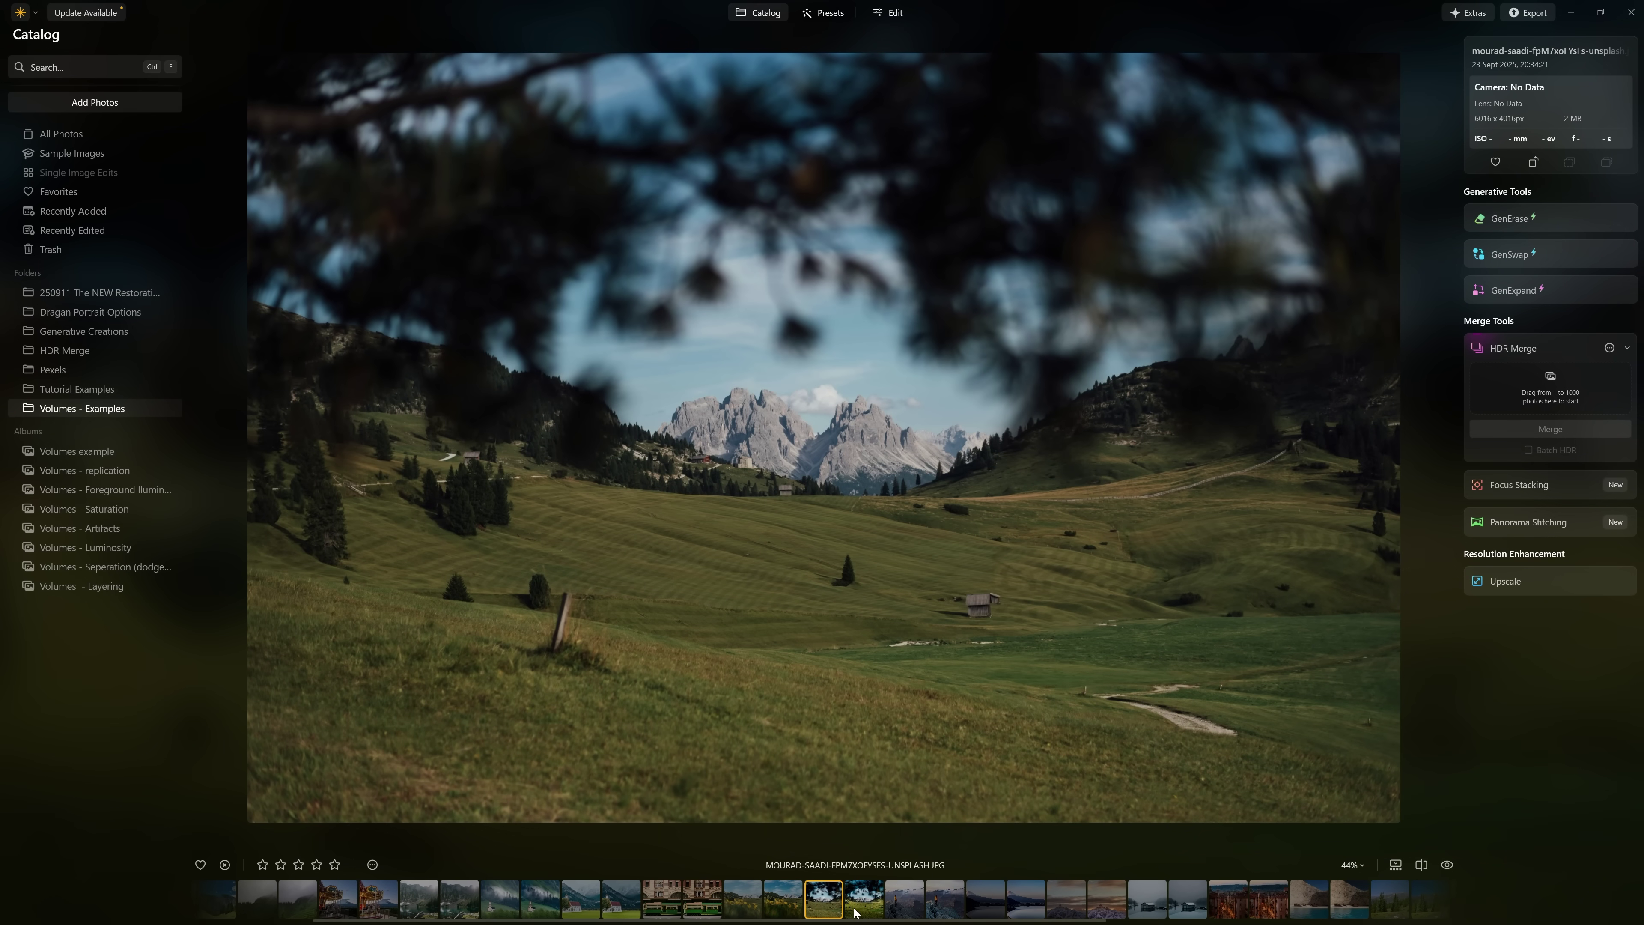
pyautogui.click(855, 906)
pyautogui.click(779, 906)
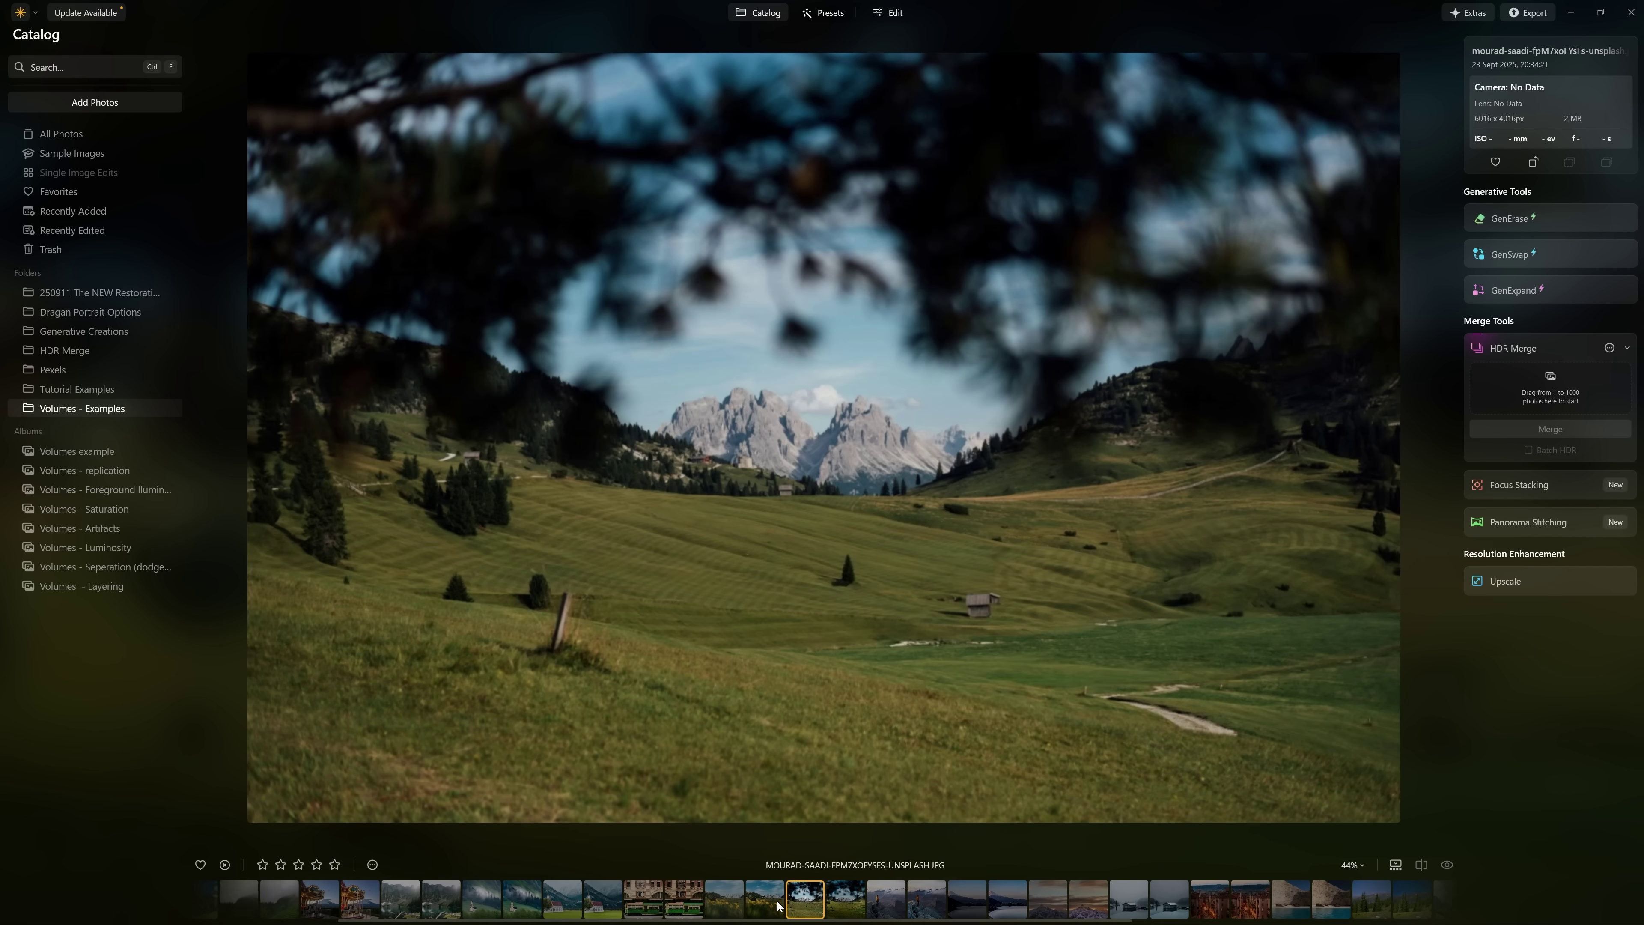
# View the yellow-flower meadow, tram, church and lake originals, then return to the branch-framed meadow's original and edited versions.
pyautogui.click(743, 905)
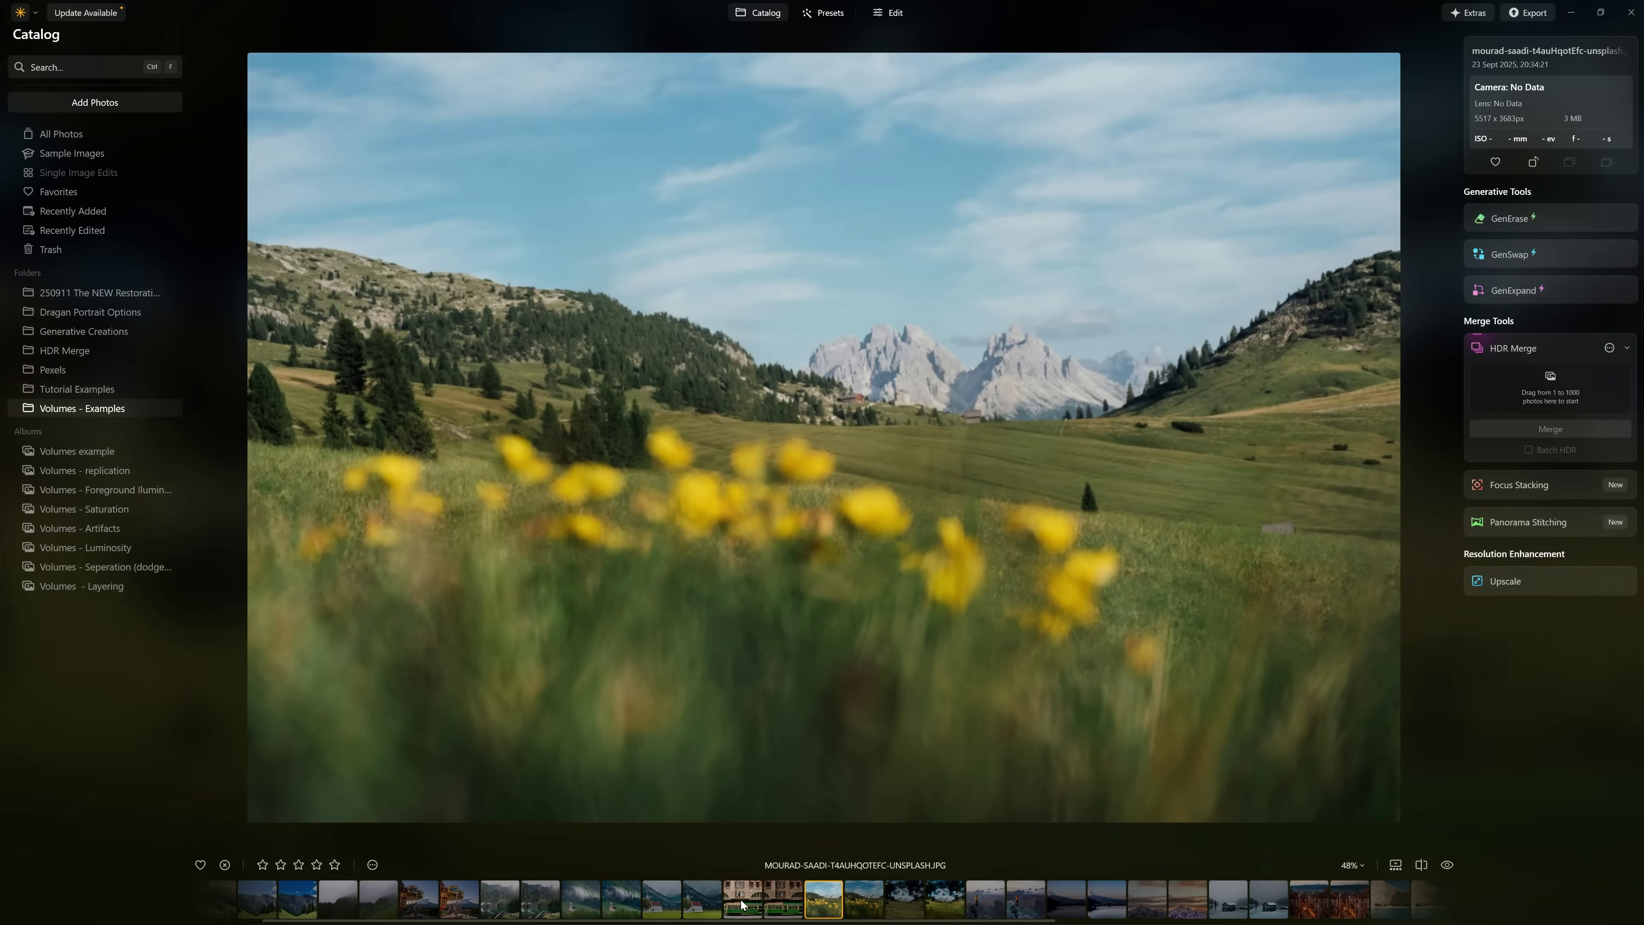
pyautogui.click(738, 903)
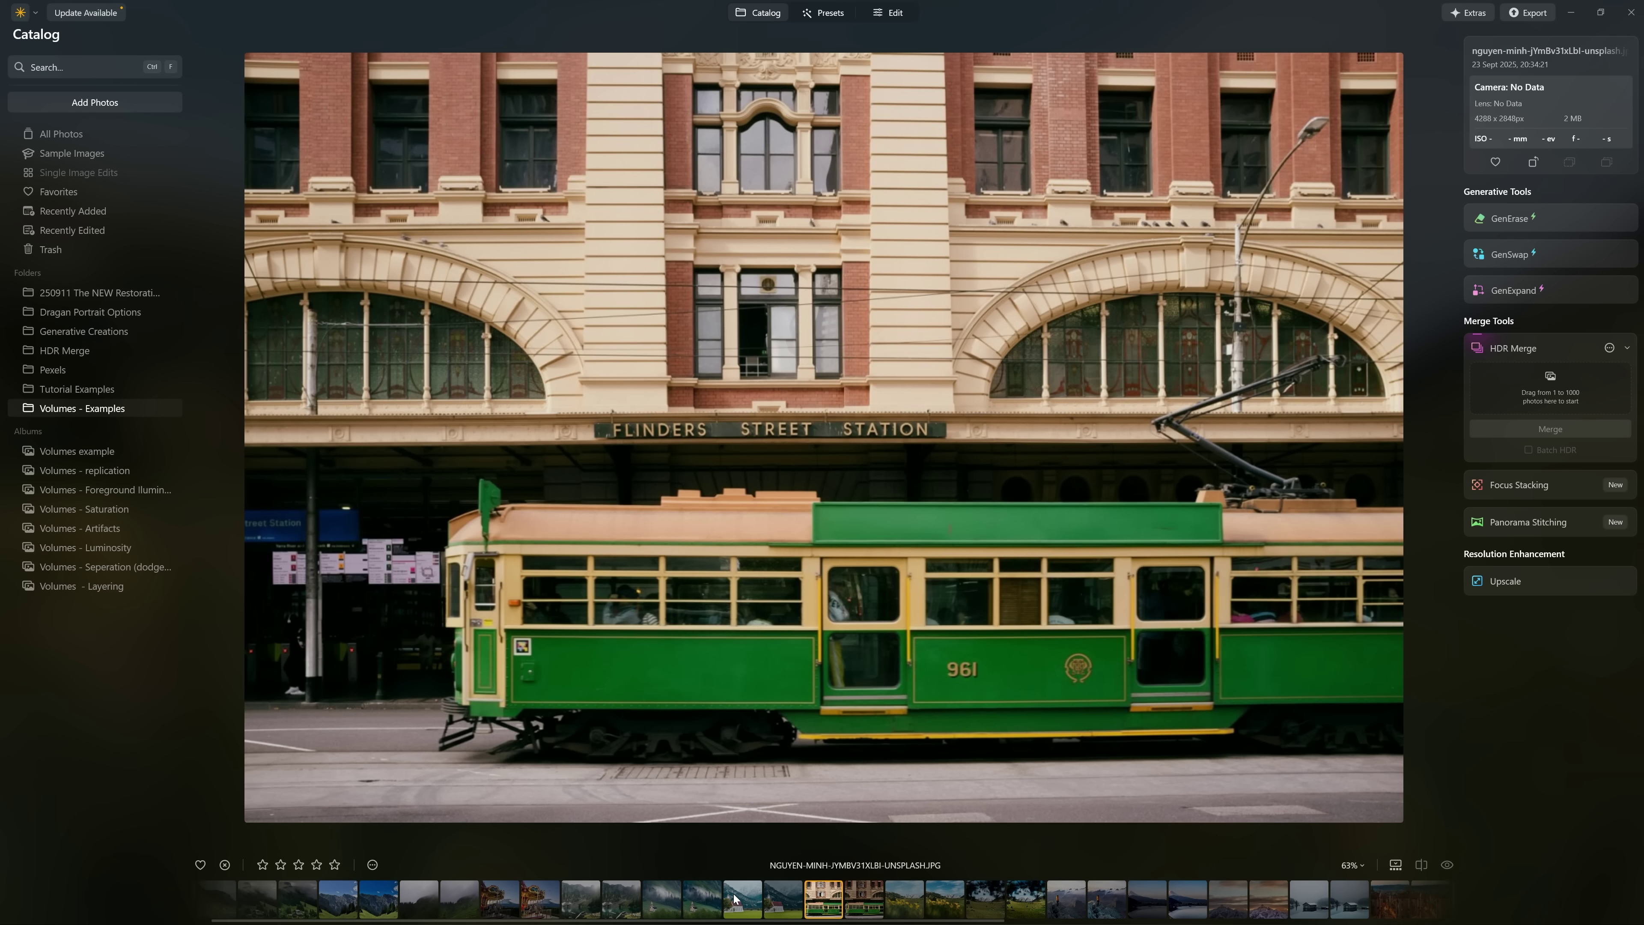
pyautogui.click(744, 902)
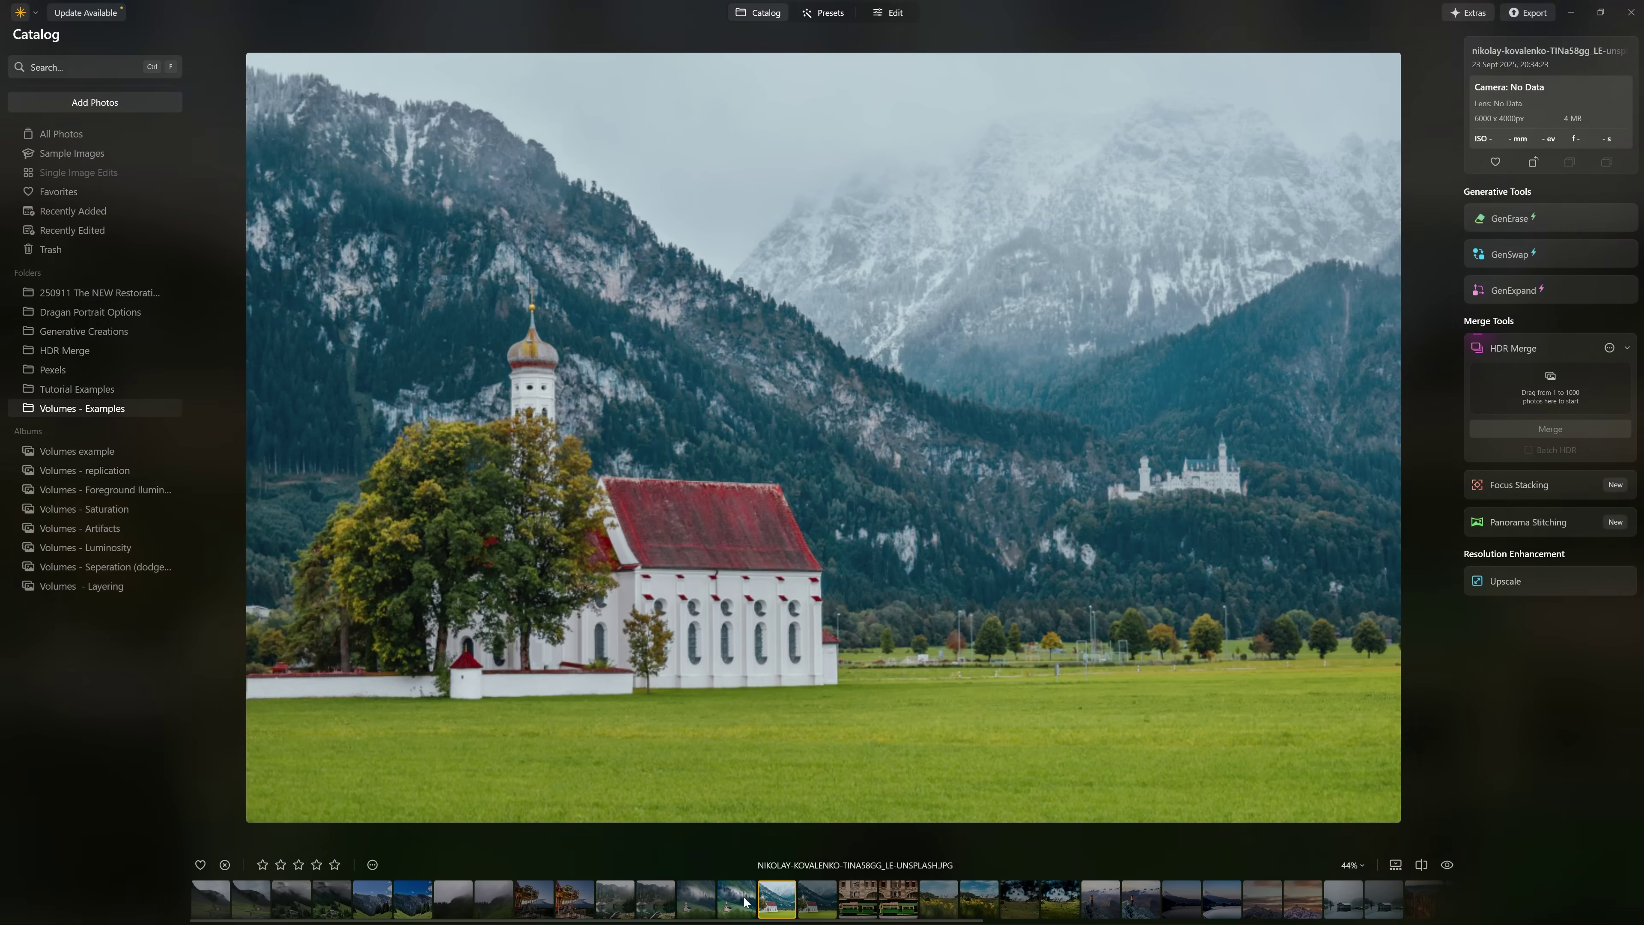
pyautogui.click(695, 900)
pyautogui.click(618, 895)
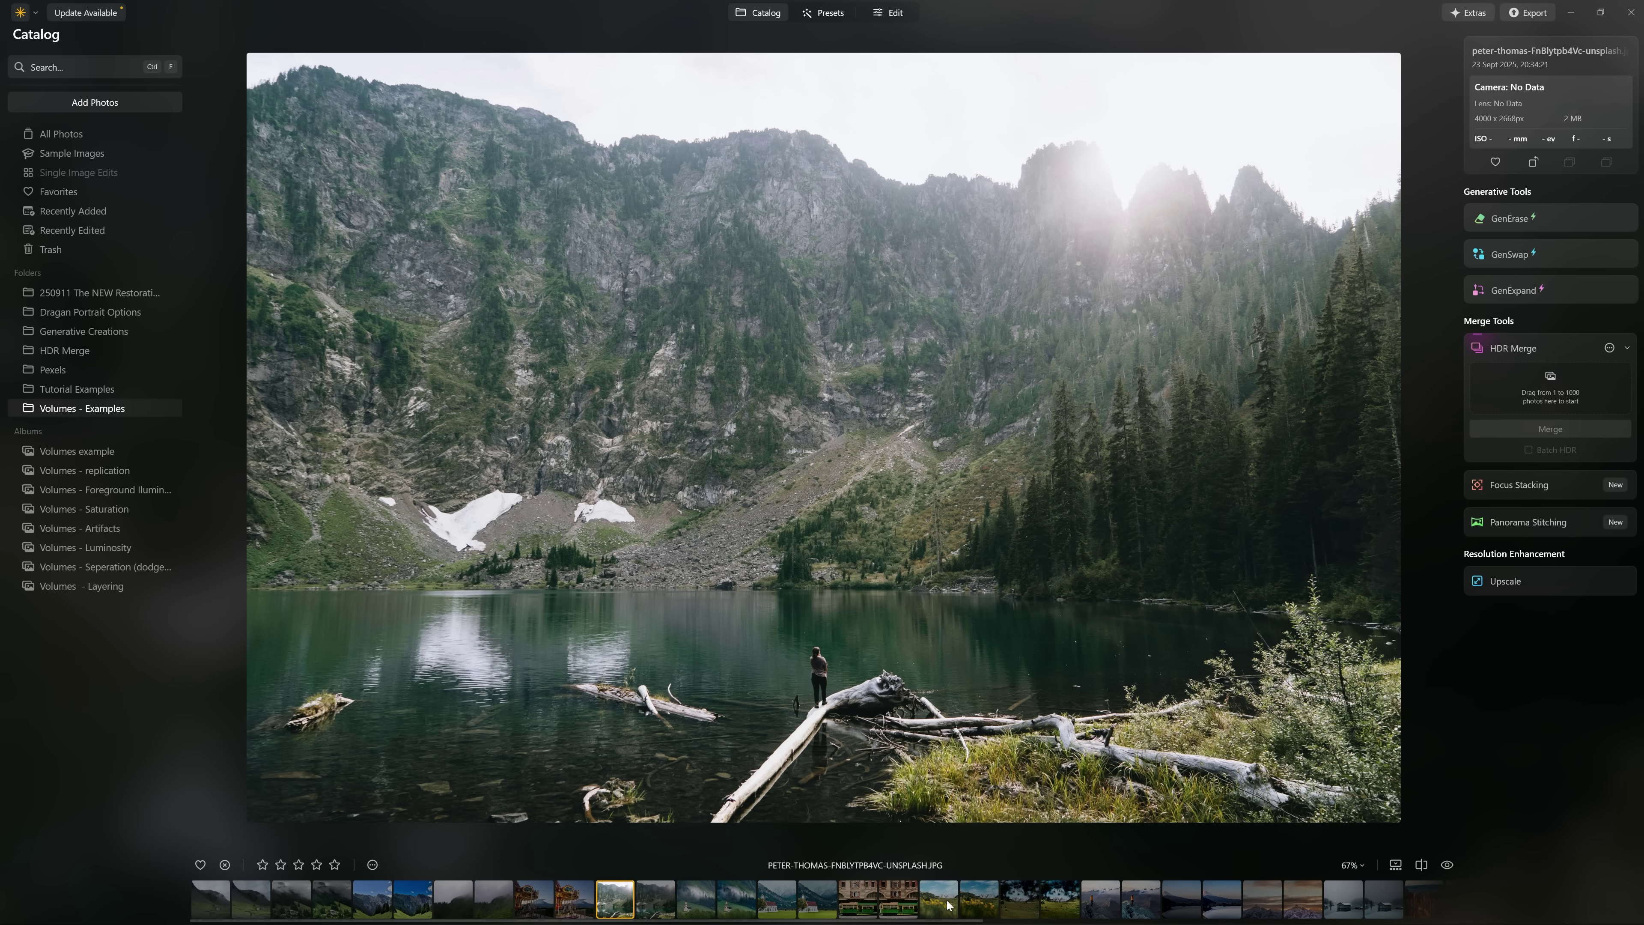
pyautogui.click(1019, 900)
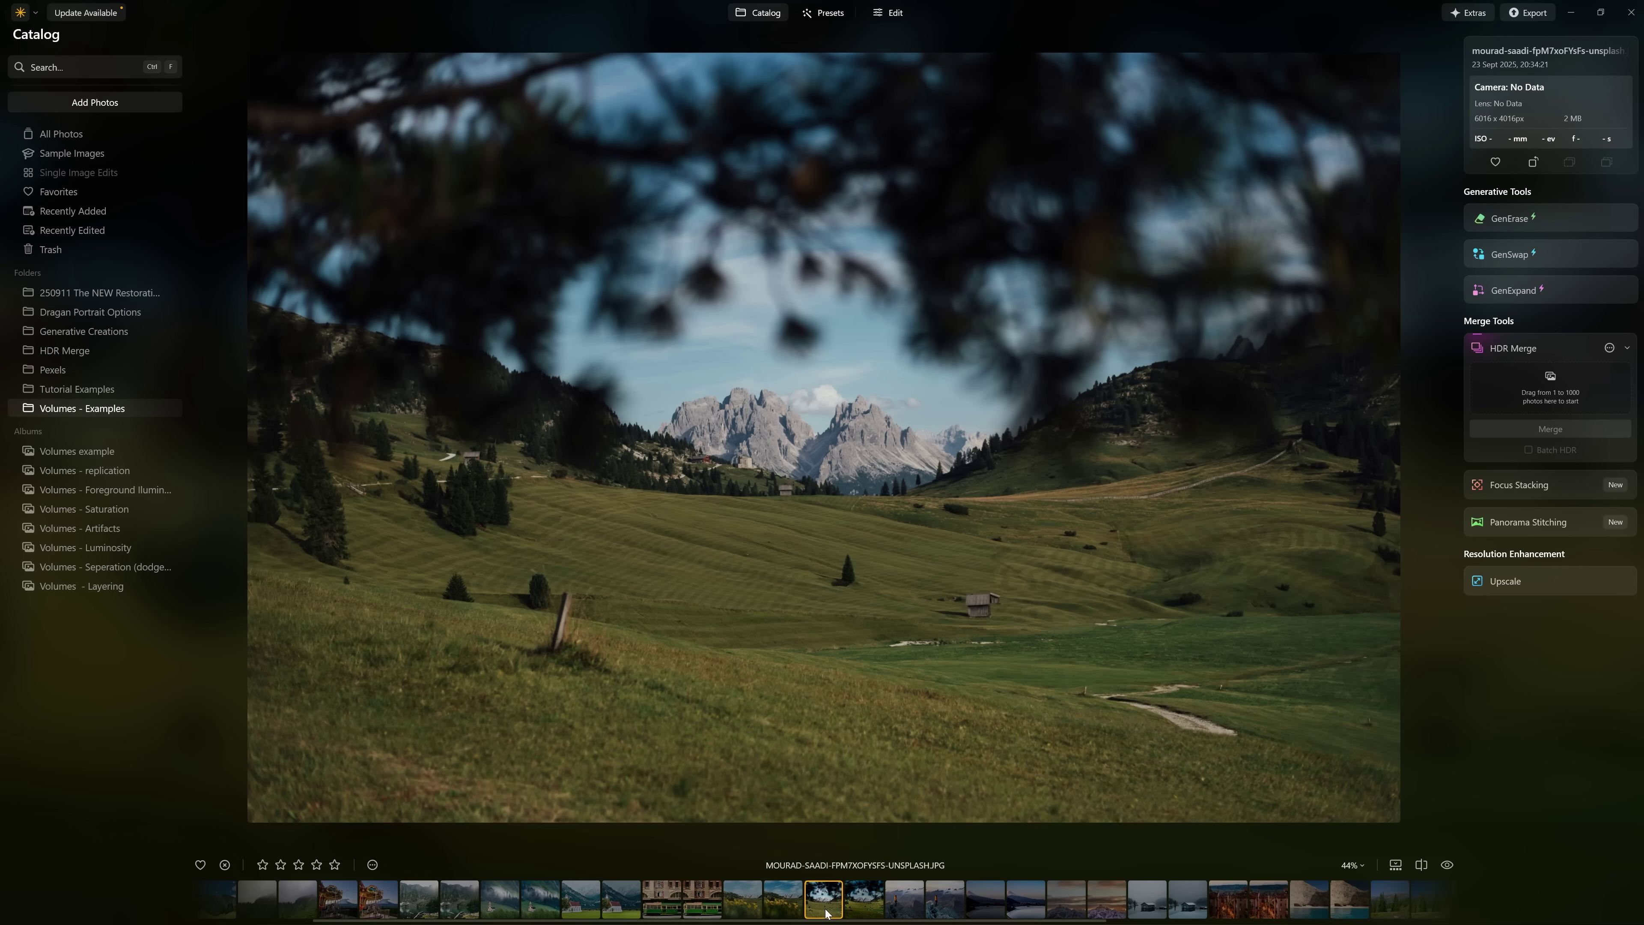
pyautogui.click(870, 903)
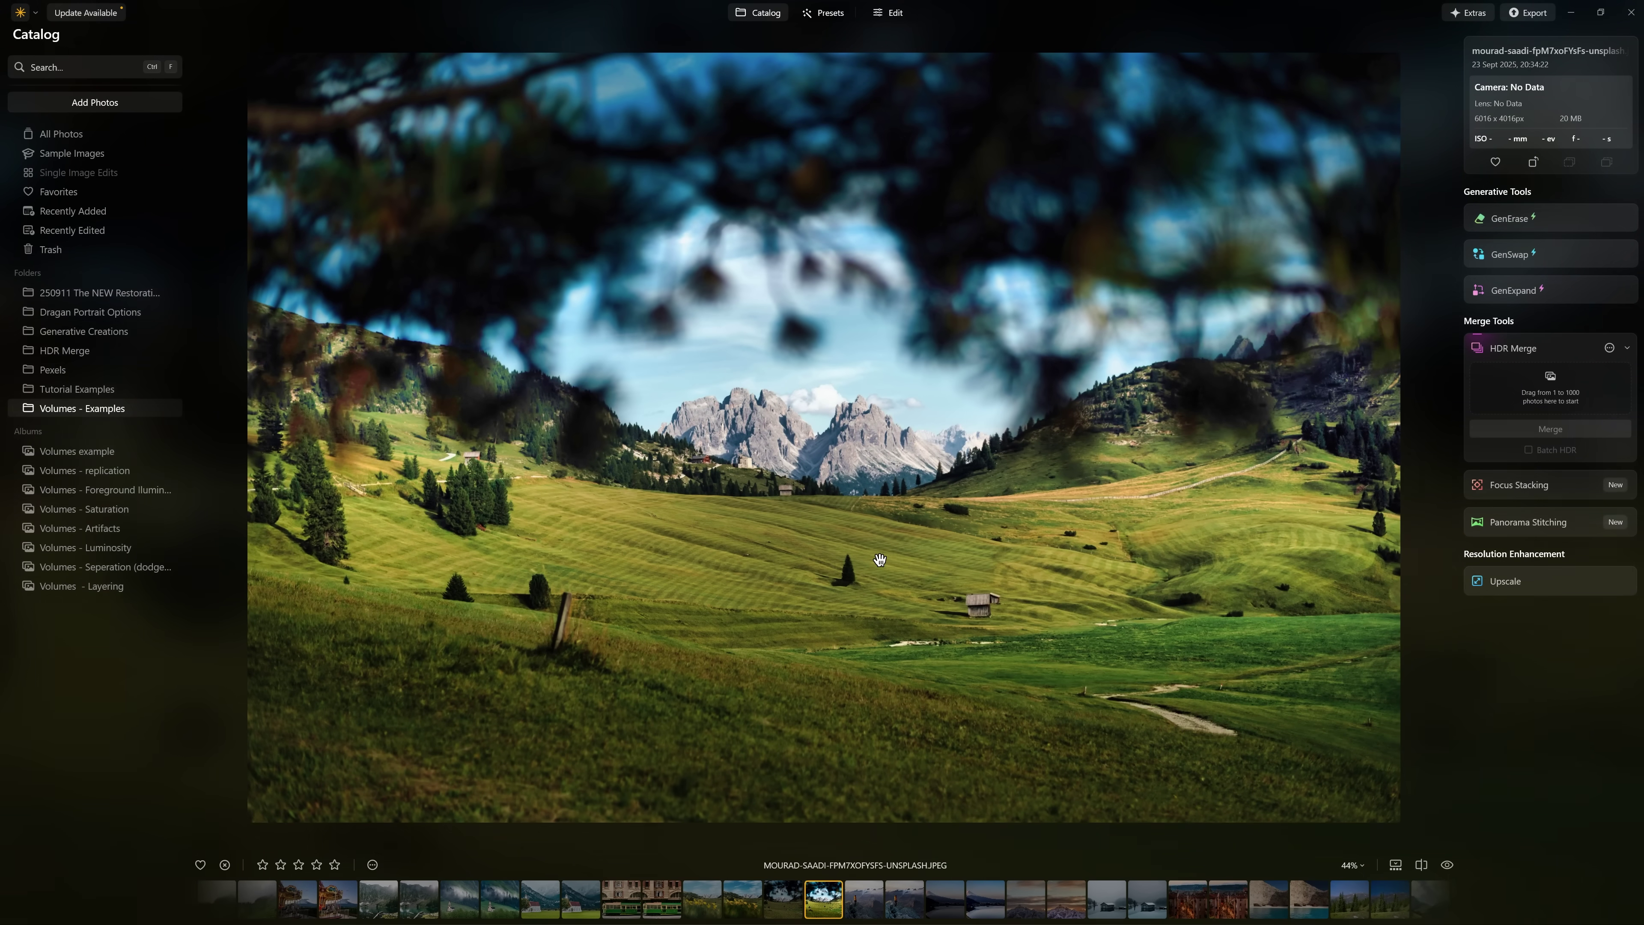
# Inspect the edited branch-framed meadow photo as a whole and then its central mountains up close.
pyautogui.scroll(1, 722, 409)
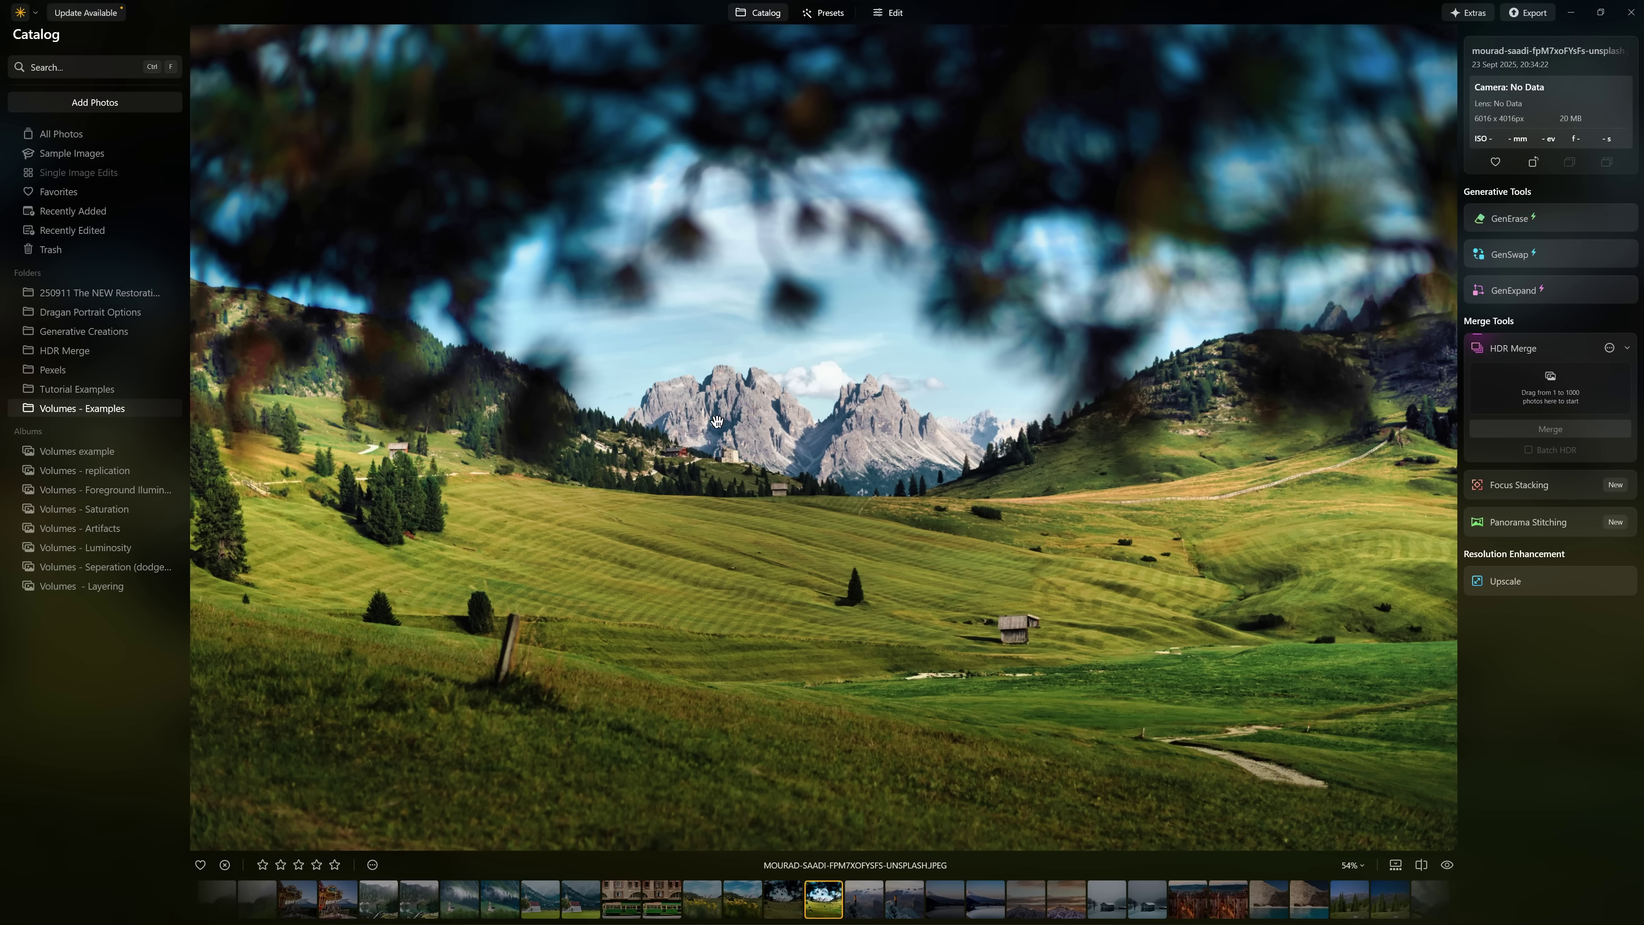
pyautogui.scroll(-3, 772, 478)
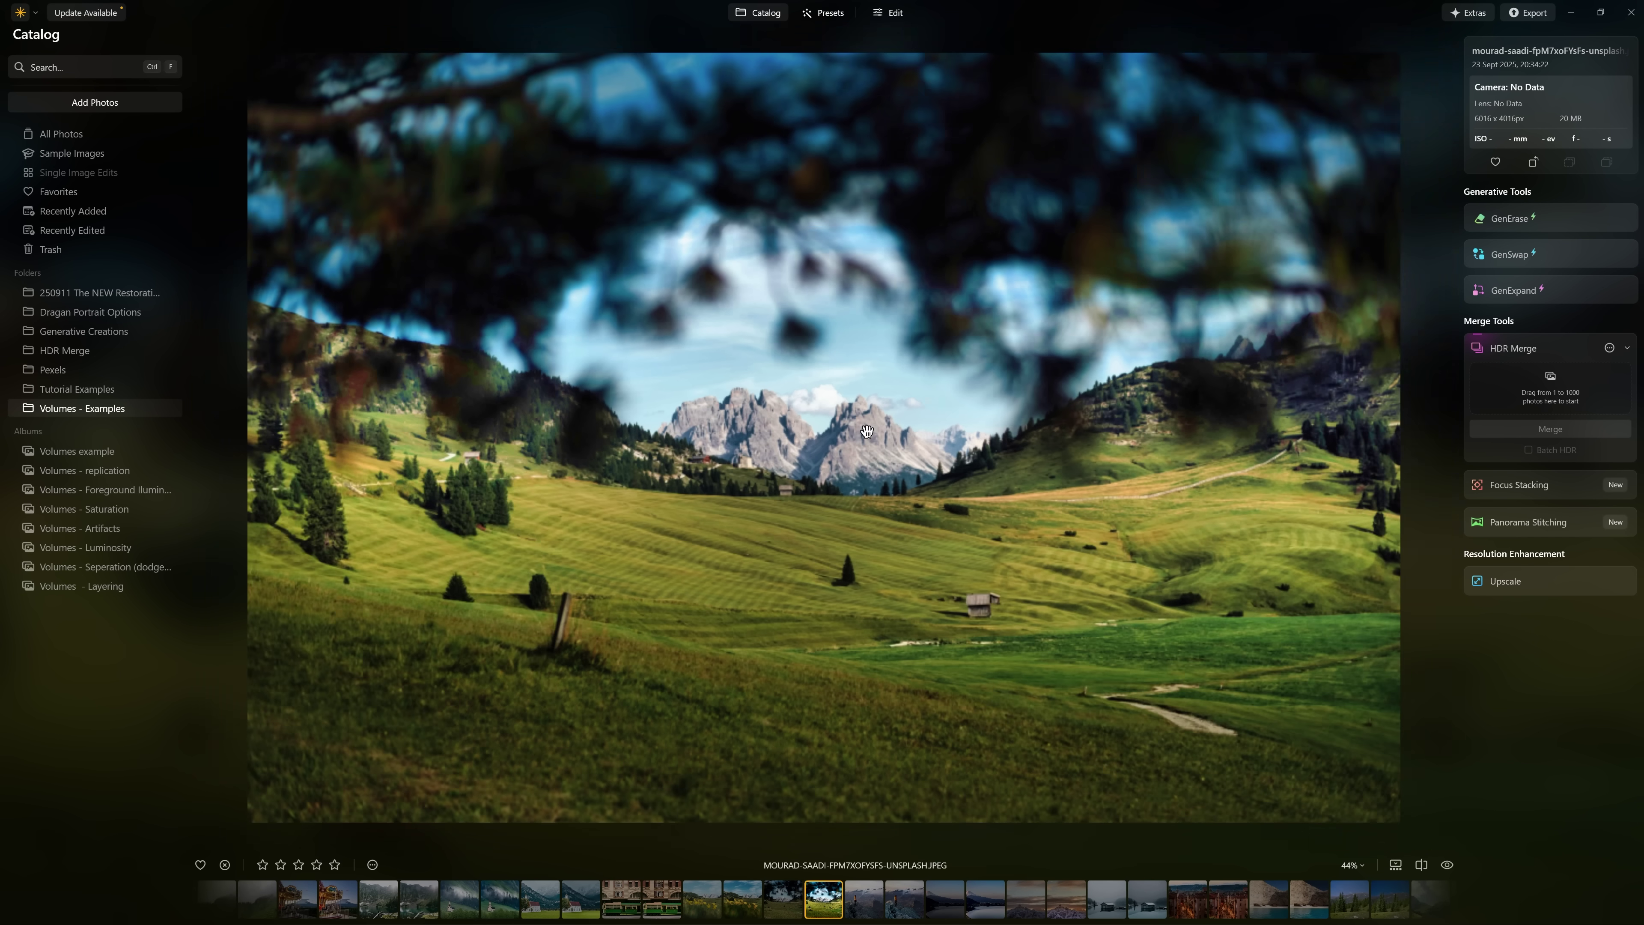
pyautogui.scroll(2, 867, 431)
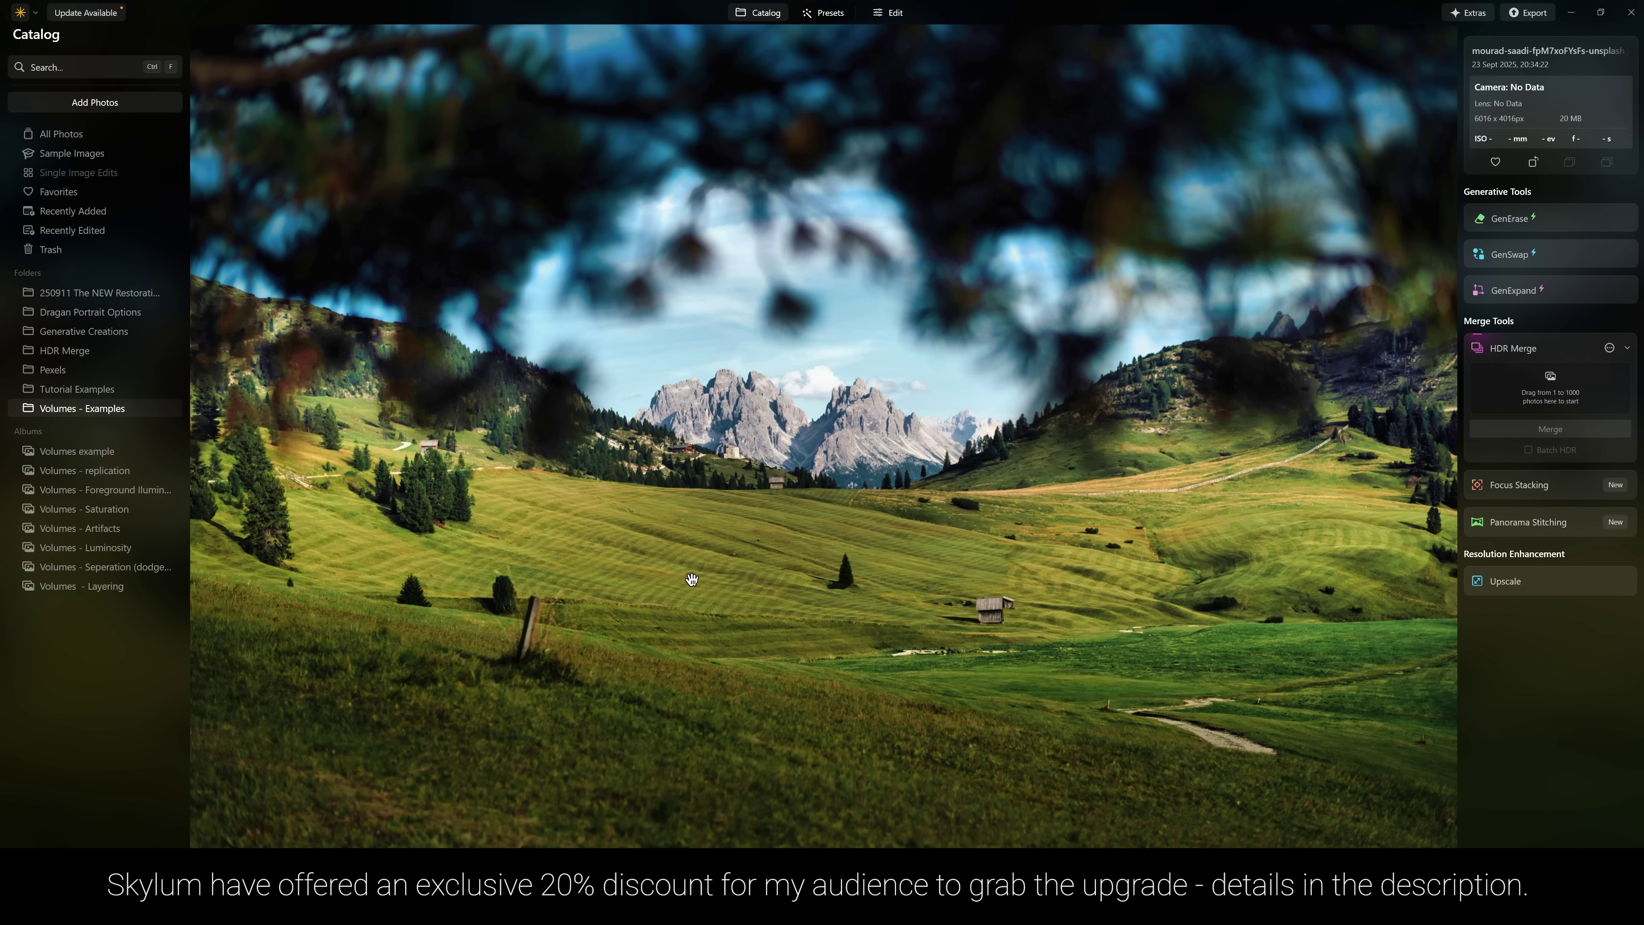
pyautogui.scroll(3, 737, 395)
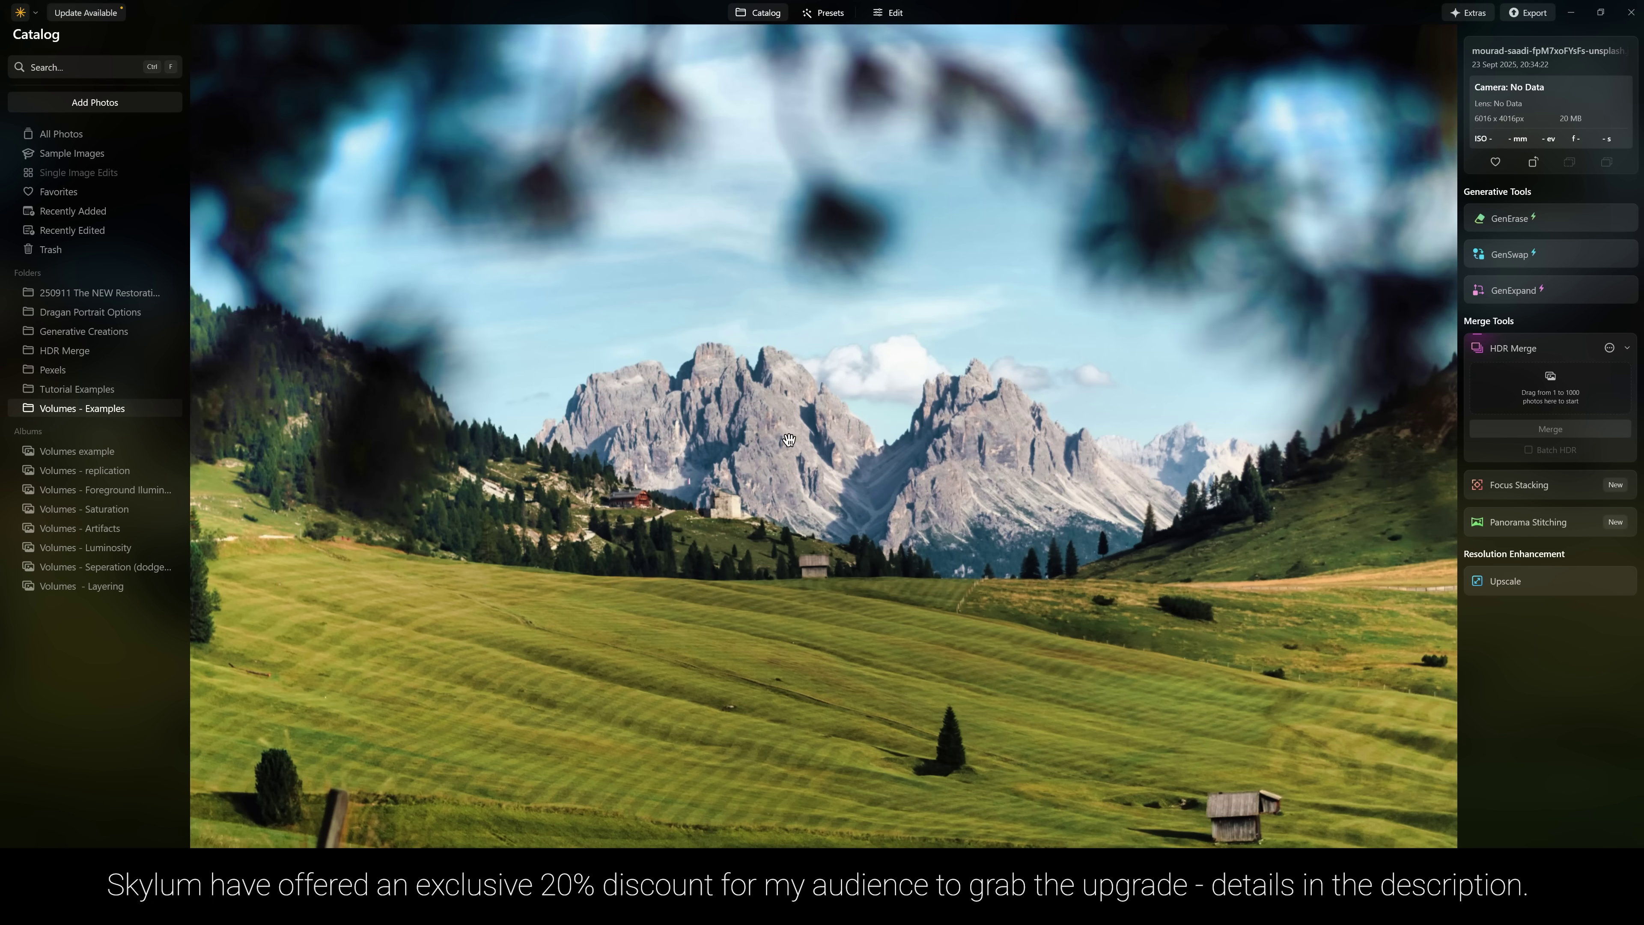
# View the branch-framed meadow's original version, fitted and slightly enlarged, and return to its edited version.
pyautogui.press('Left')
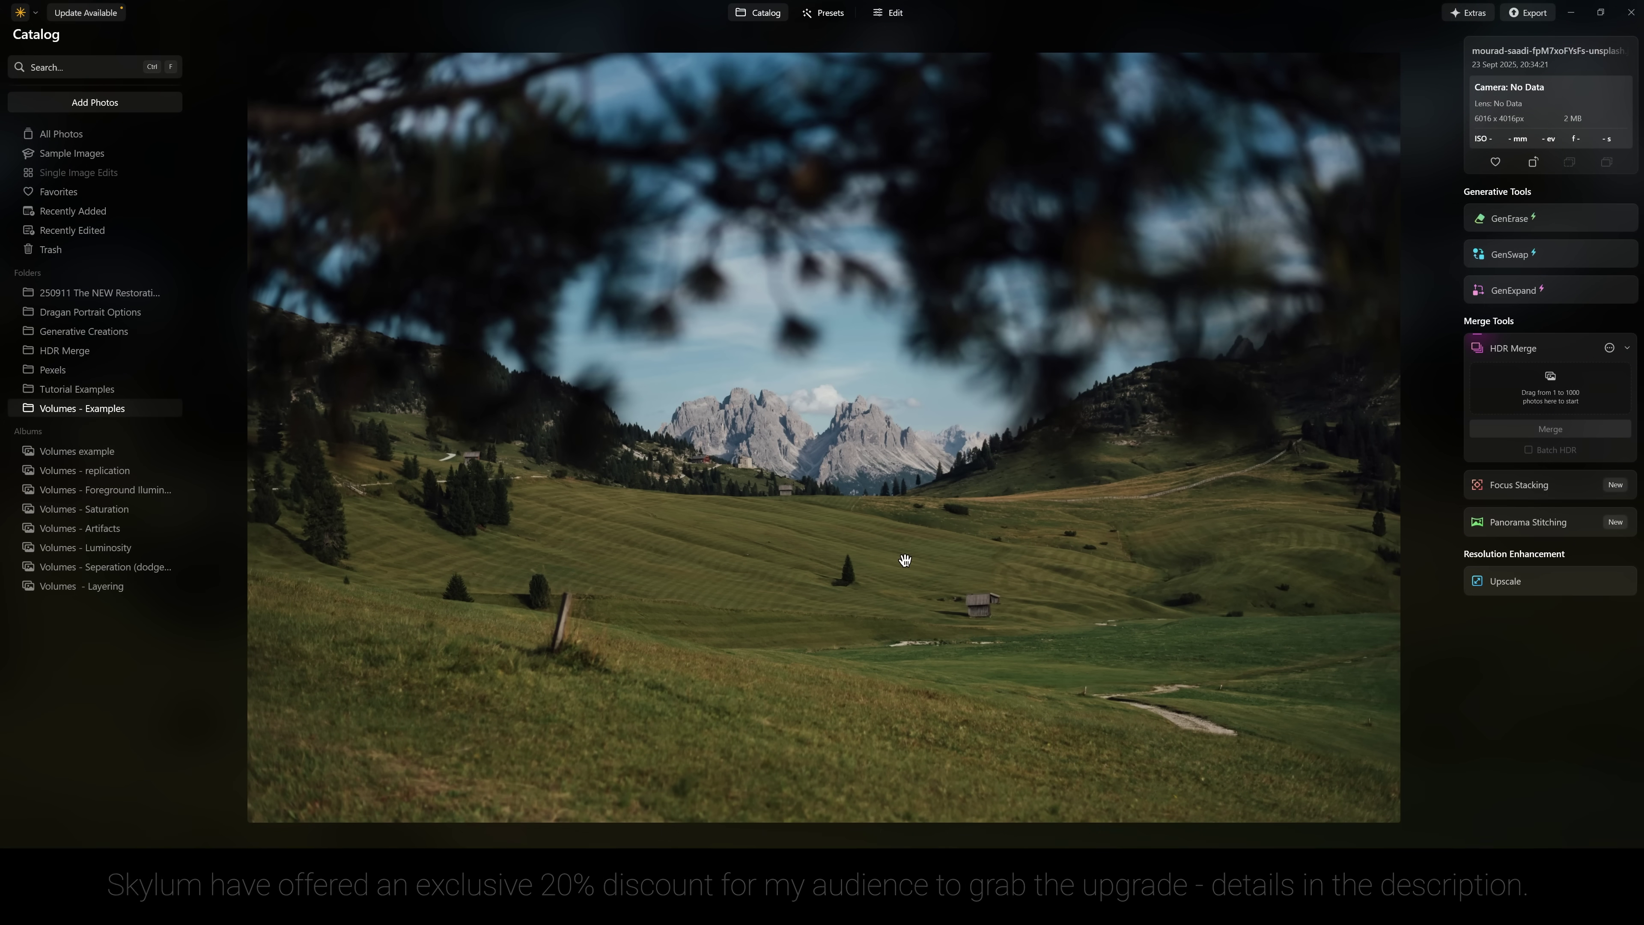
pyautogui.click(844, 568)
pyautogui.click(905, 561)
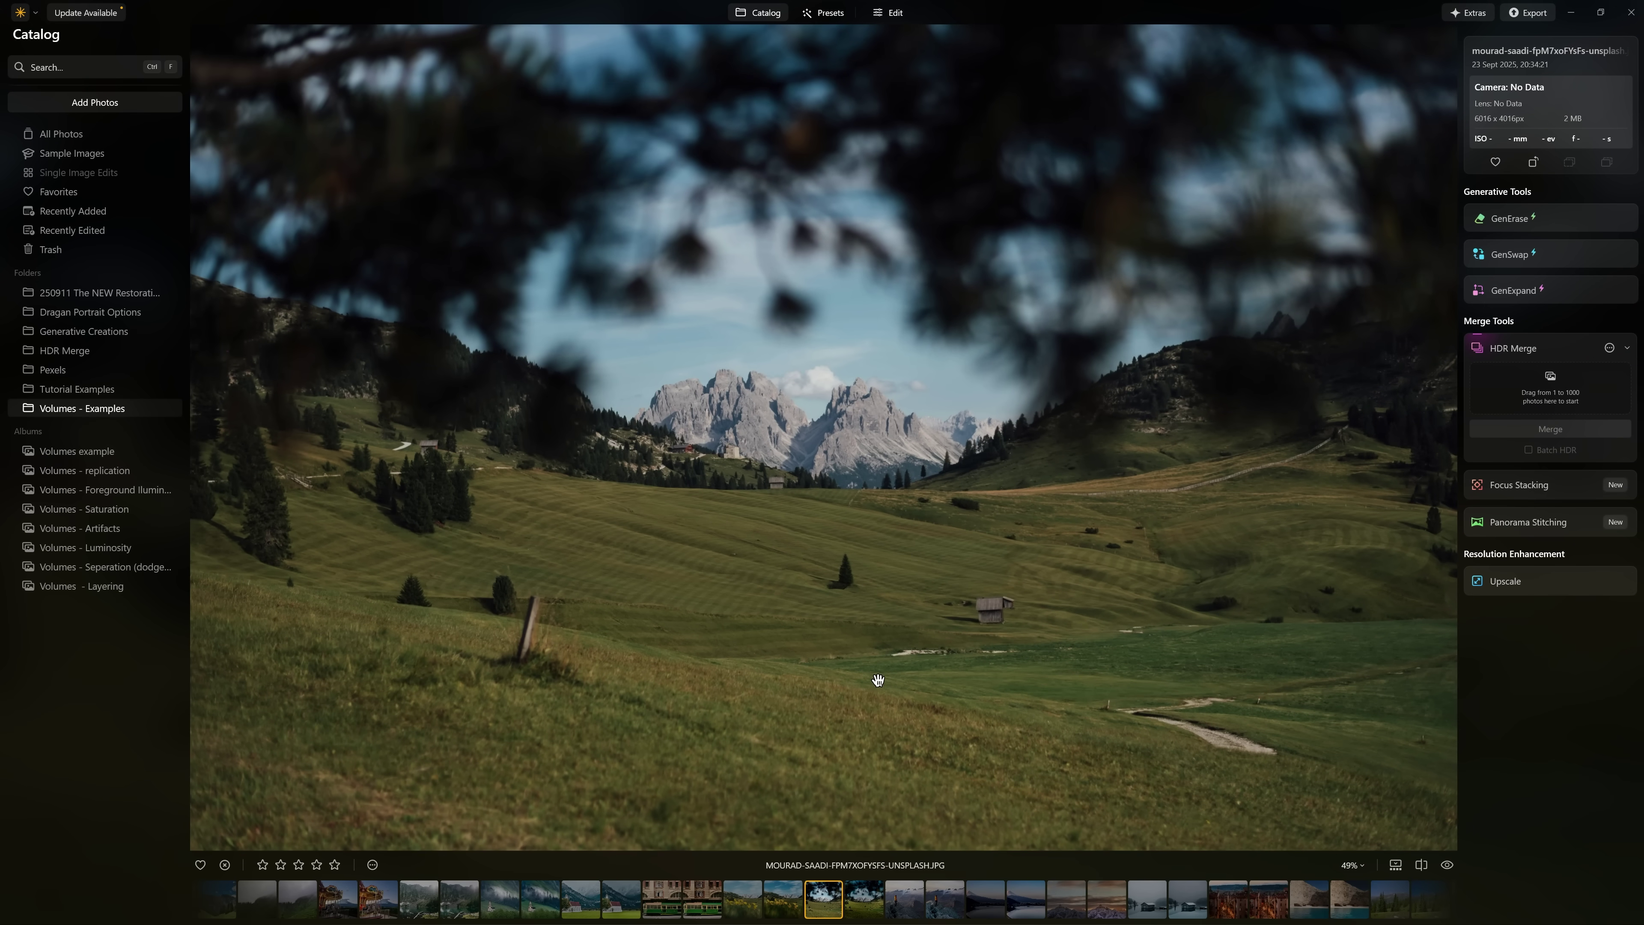
pyautogui.click(865, 897)
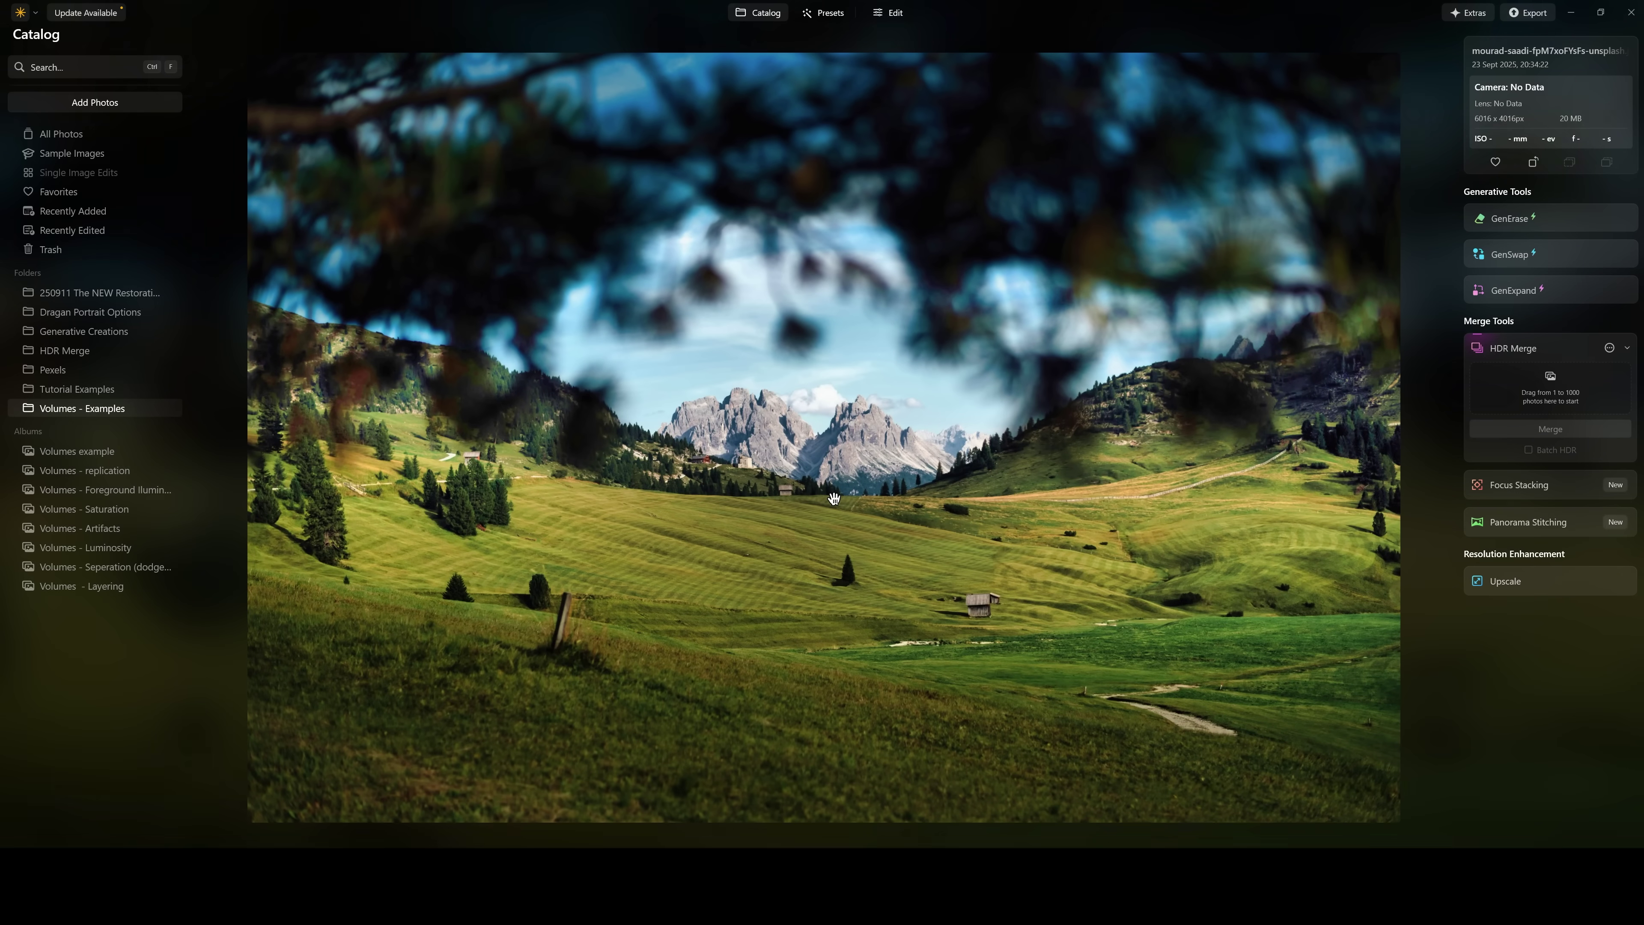
# Switch repeatedly between the original and edited branch-framed meadow photo, finishing on the edited version.
pyautogui.press('Left')
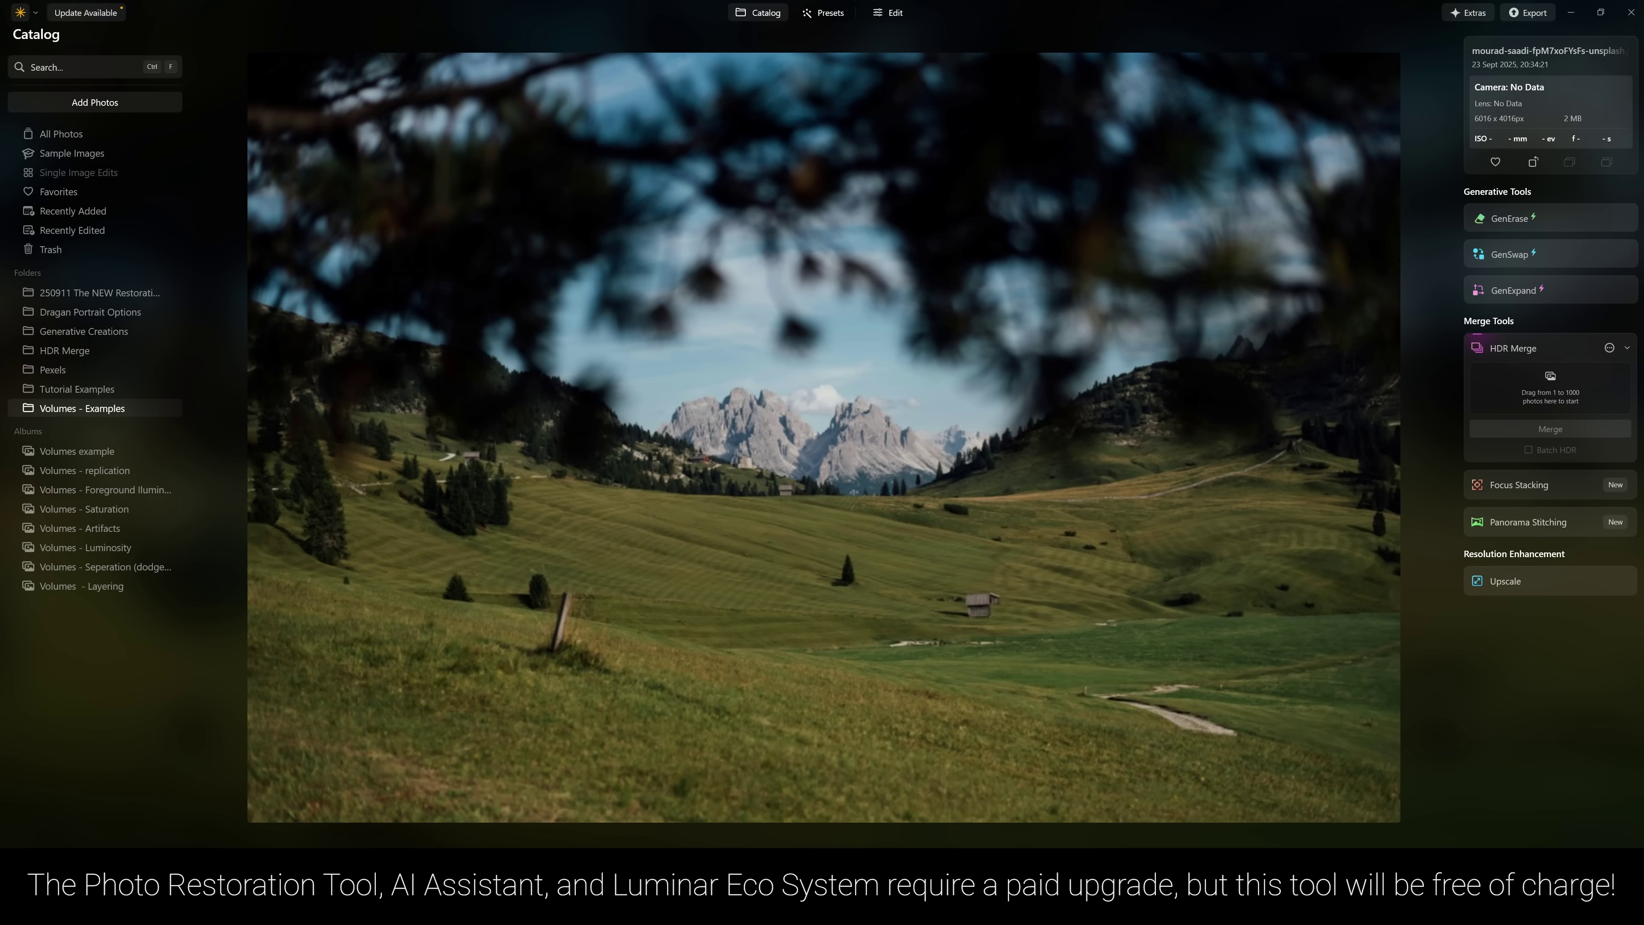
pyautogui.press('Right')
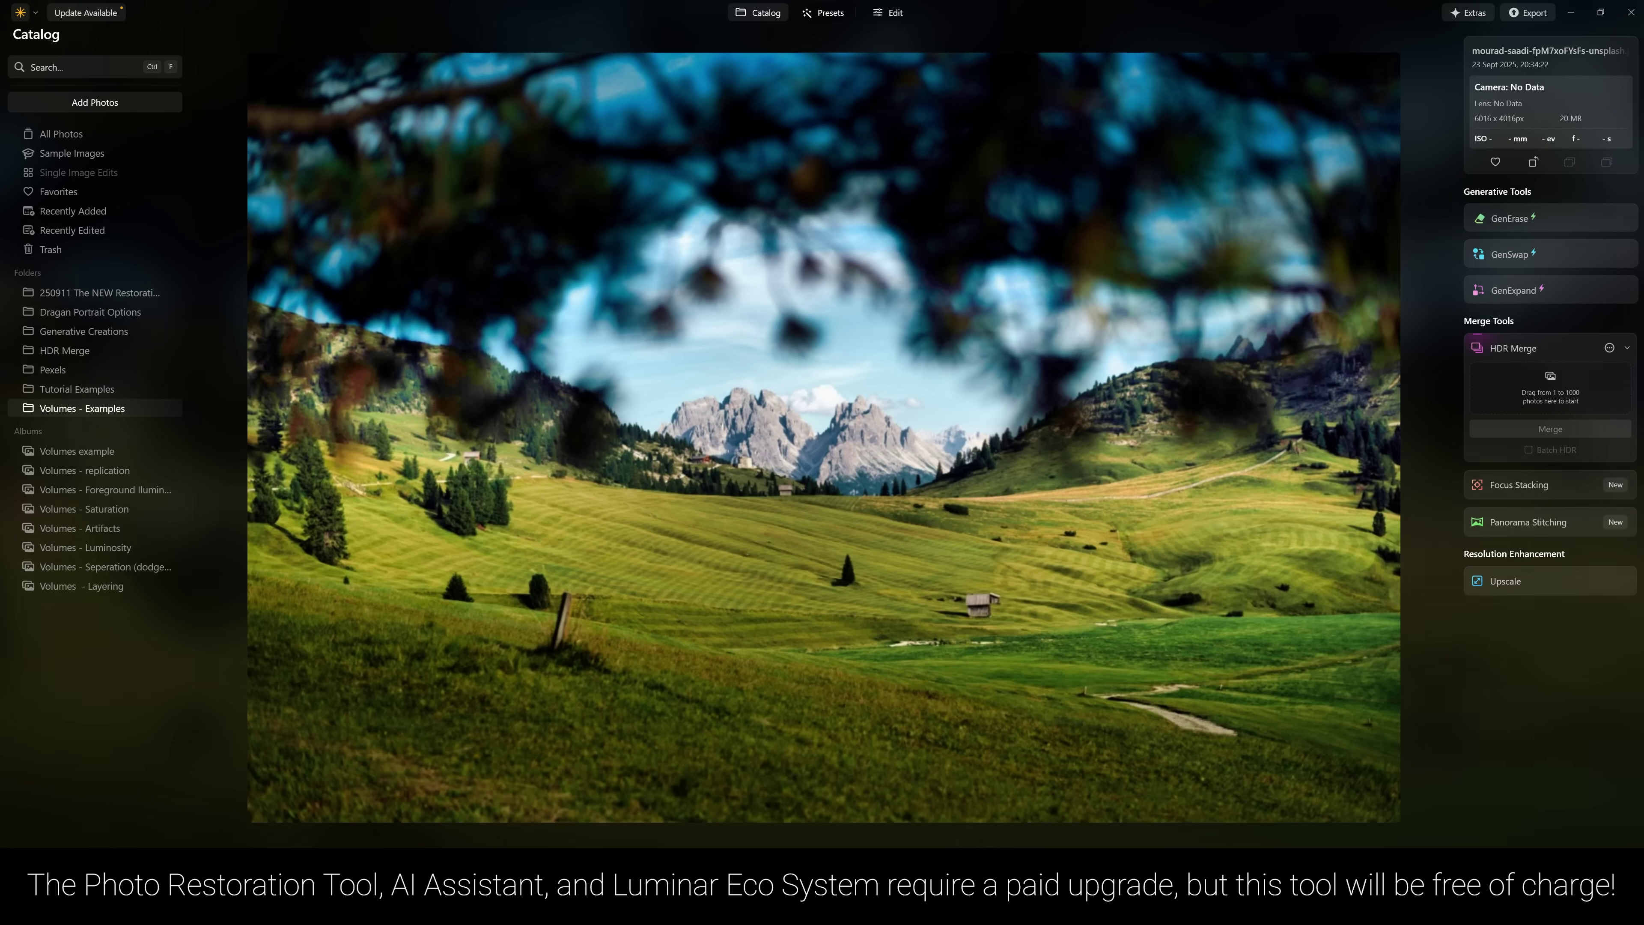
pyautogui.press('Left')
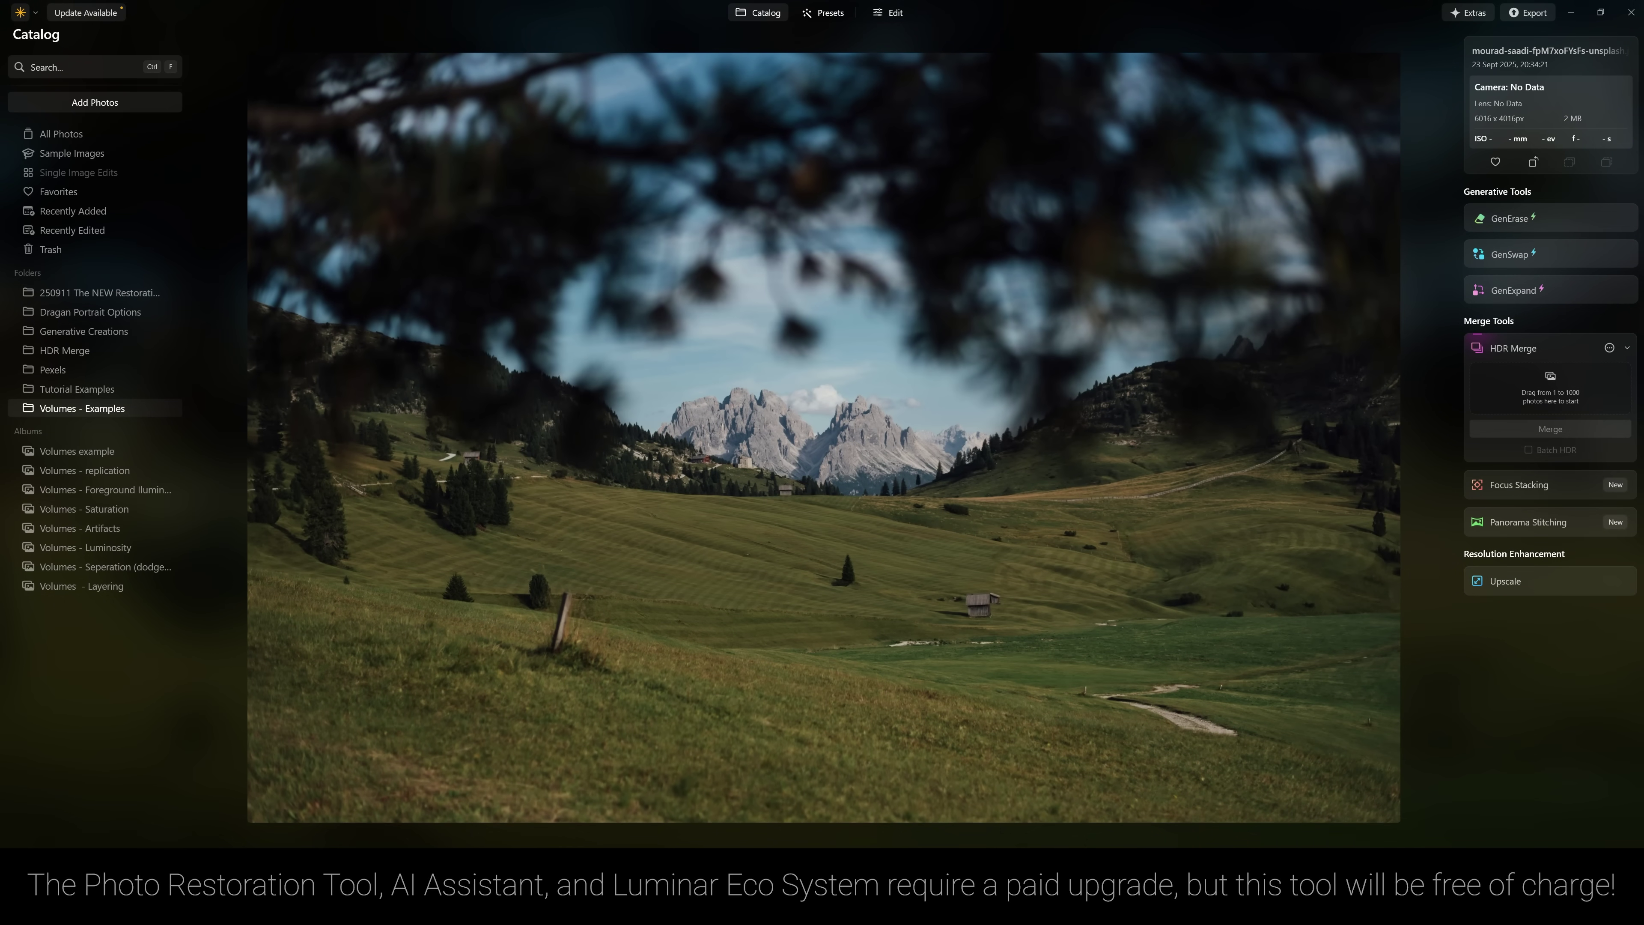
pyautogui.press('Right')
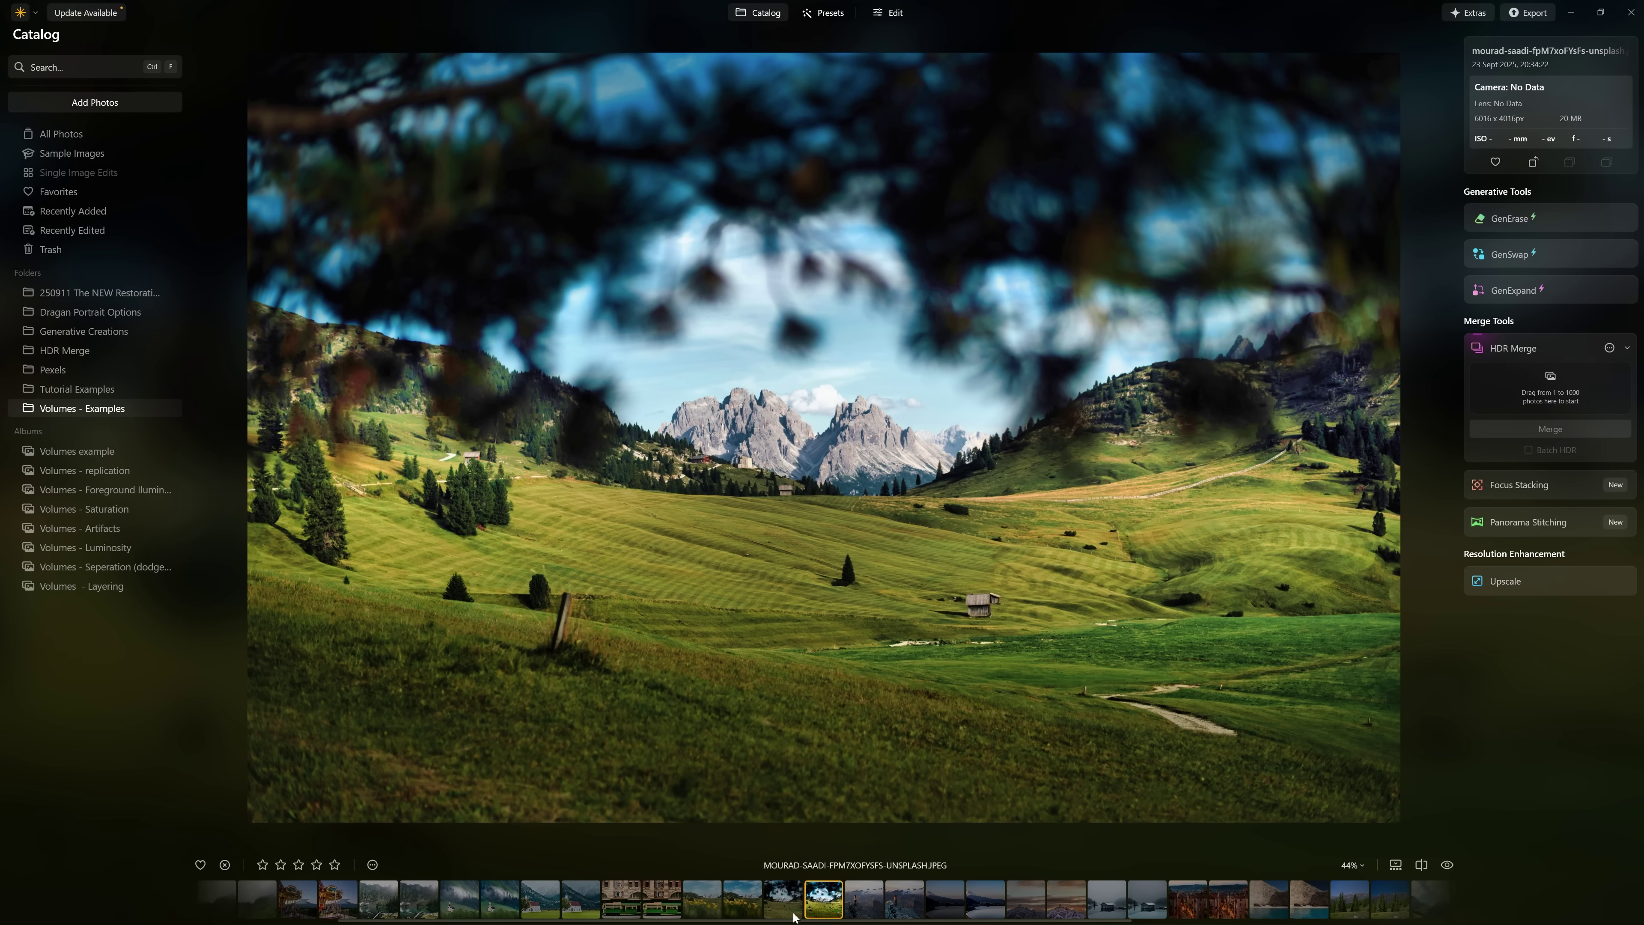
pyautogui.press('Left')
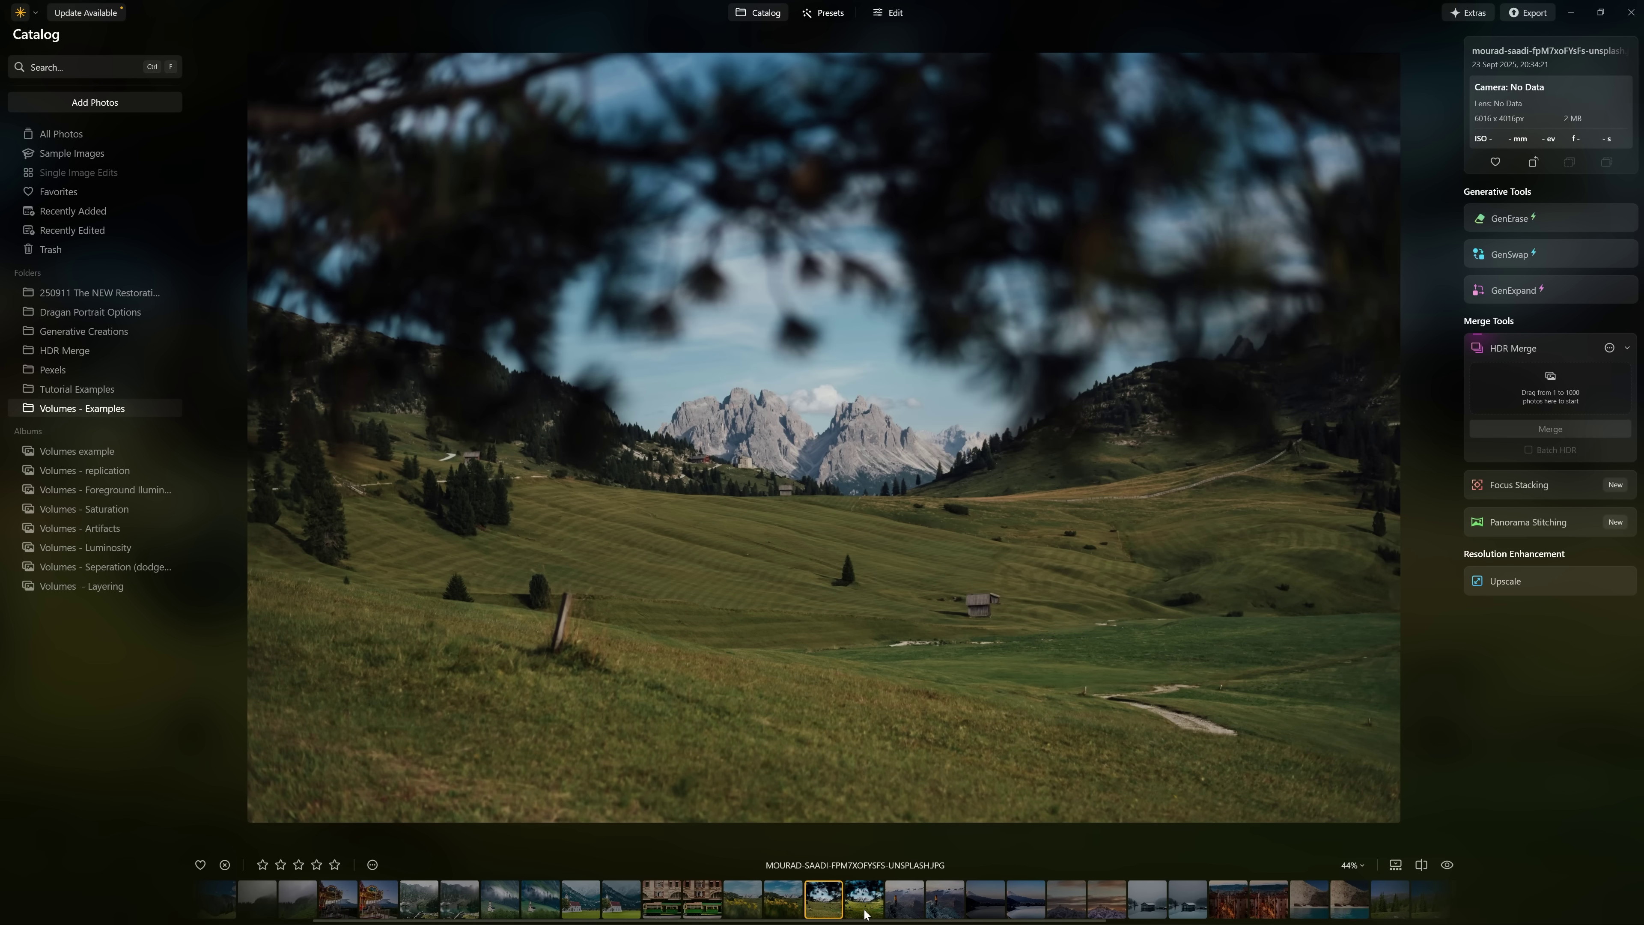
pyautogui.press('Right')
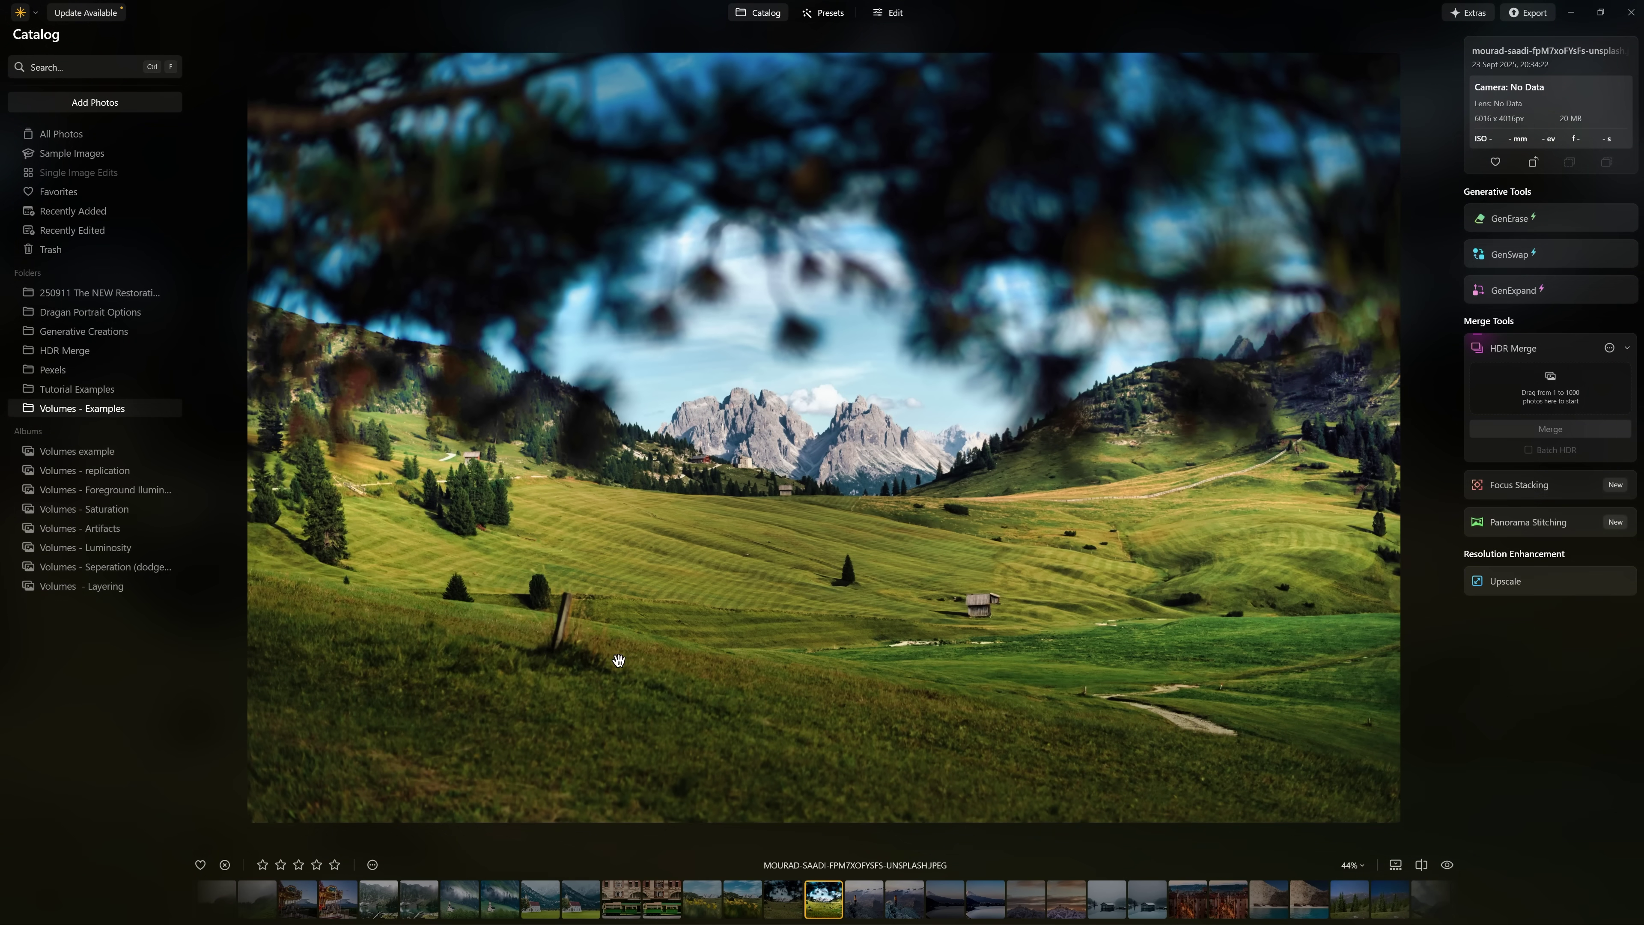
# Examine the edited branch-framed meadow's foreground grass and mountains at 100%, then return to the whole image.
pyautogui.click(692, 727)
pyautogui.click(778, 277)
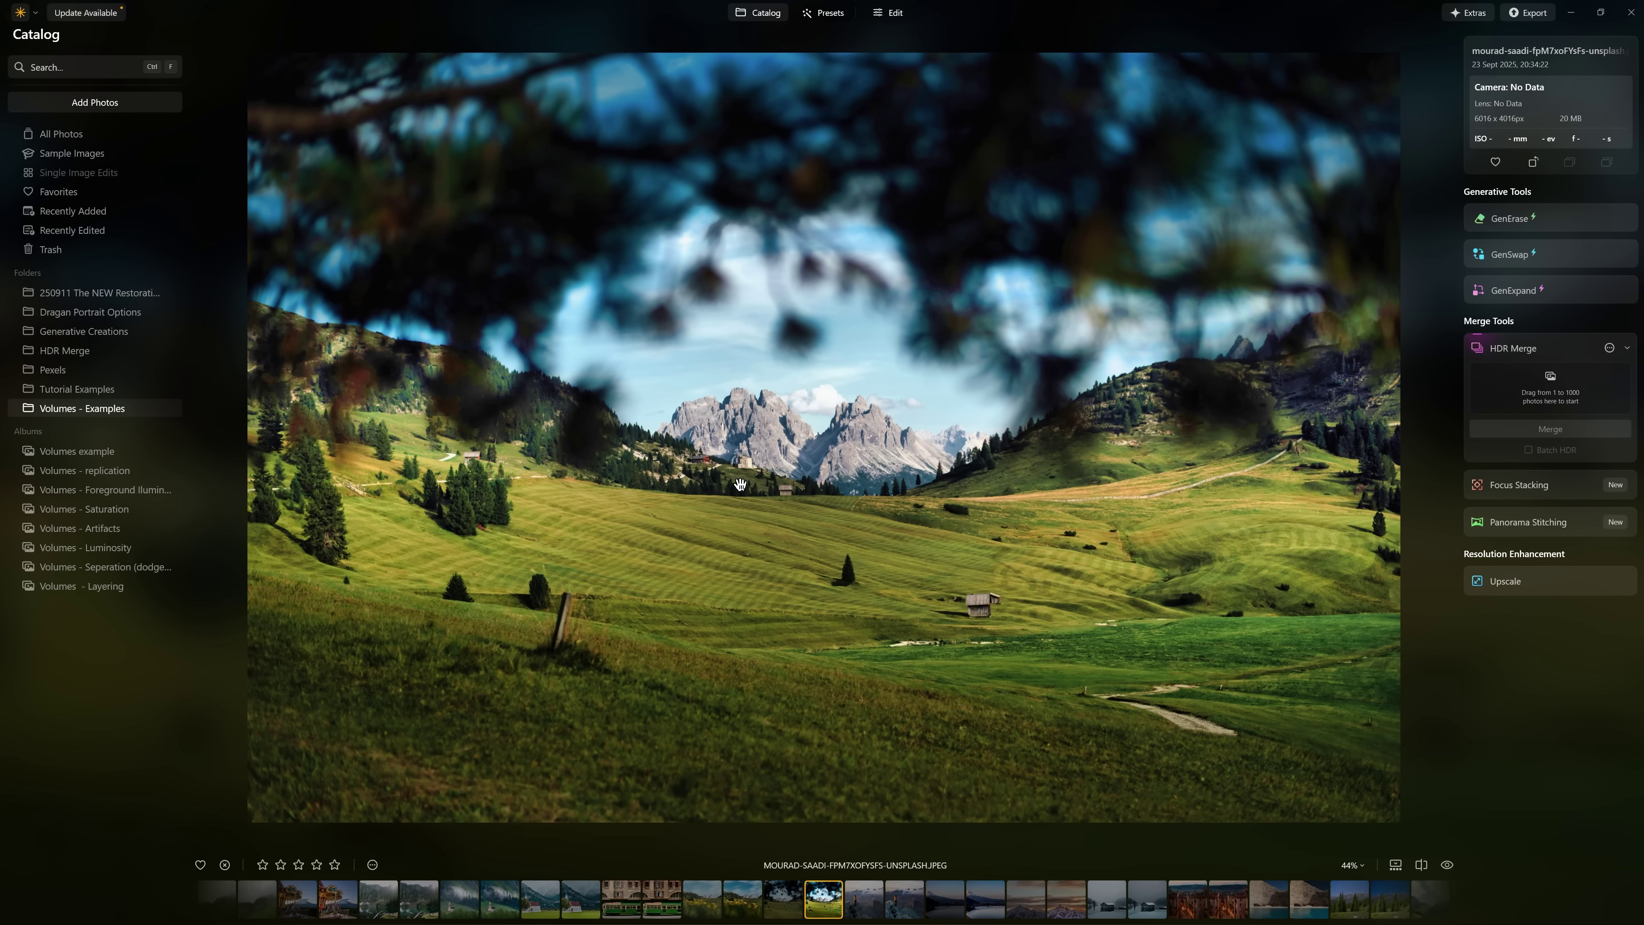
pyautogui.click(698, 753)
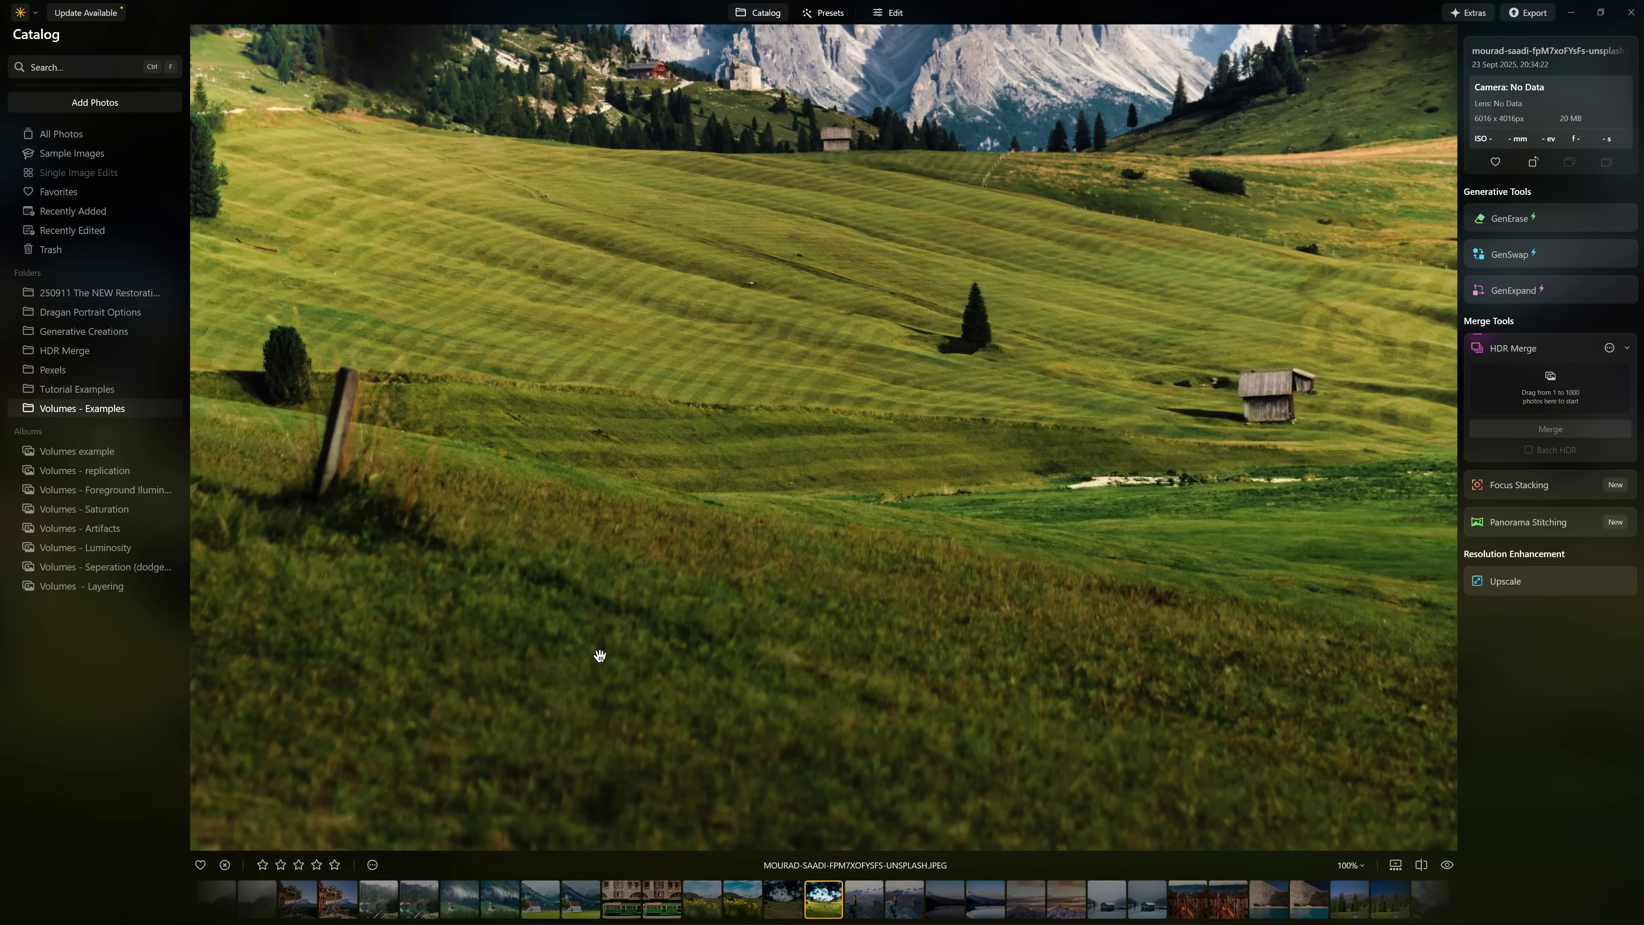
pyautogui.moveTo(907, 295); pyautogui.dragTo(819, 584)
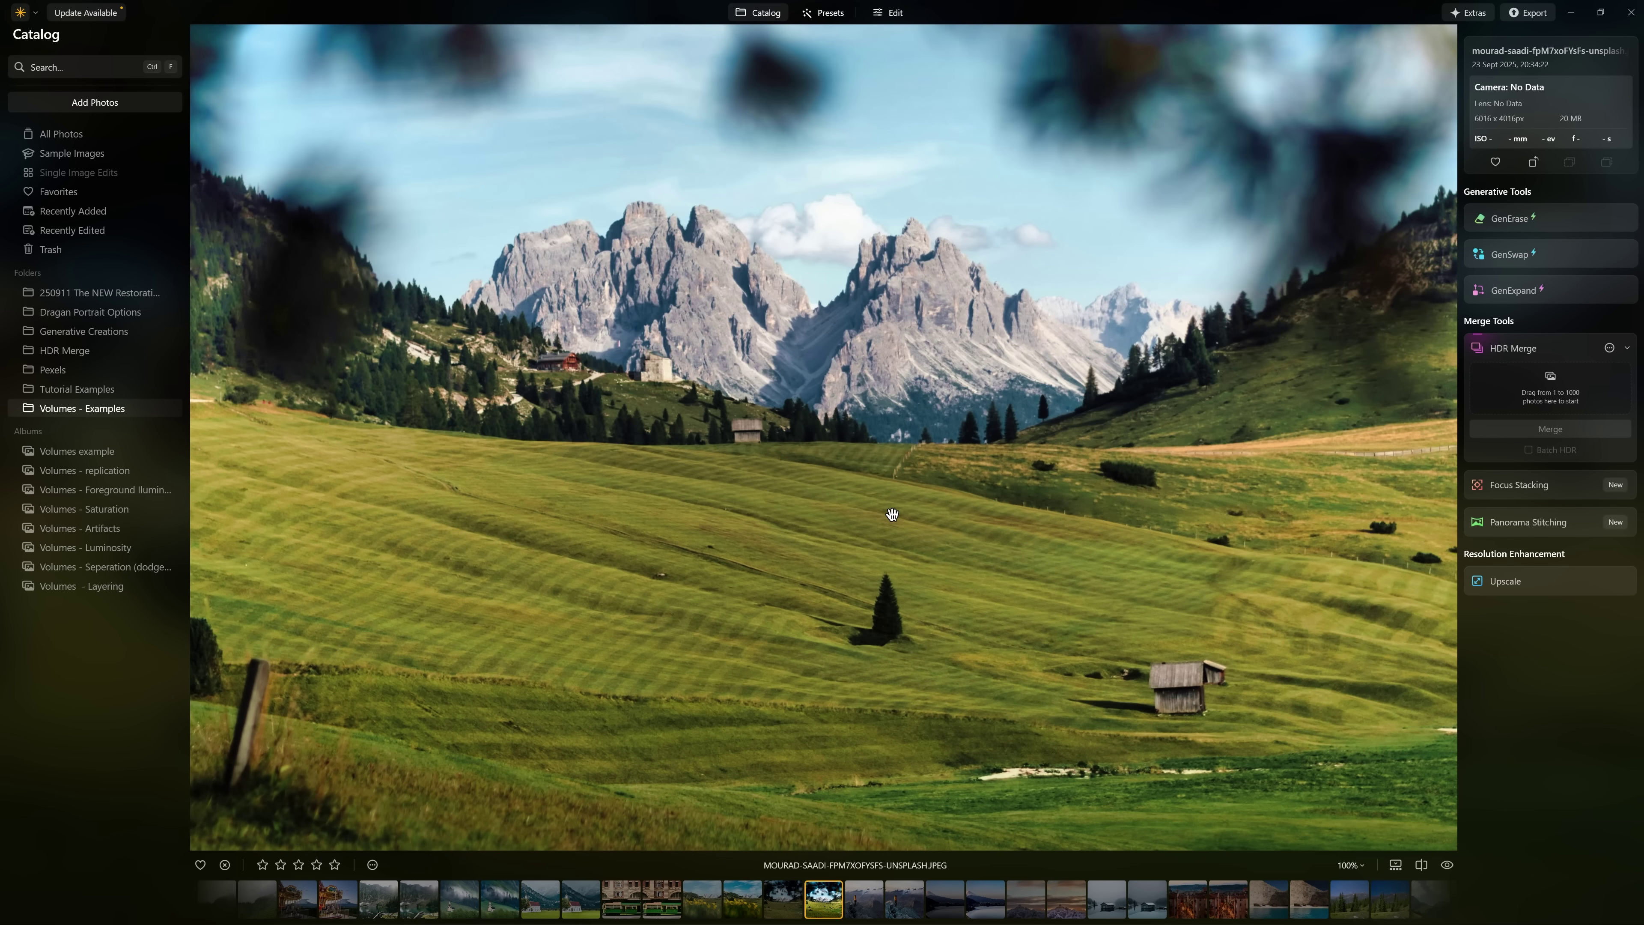
pyautogui.scroll(-4, 891, 515)
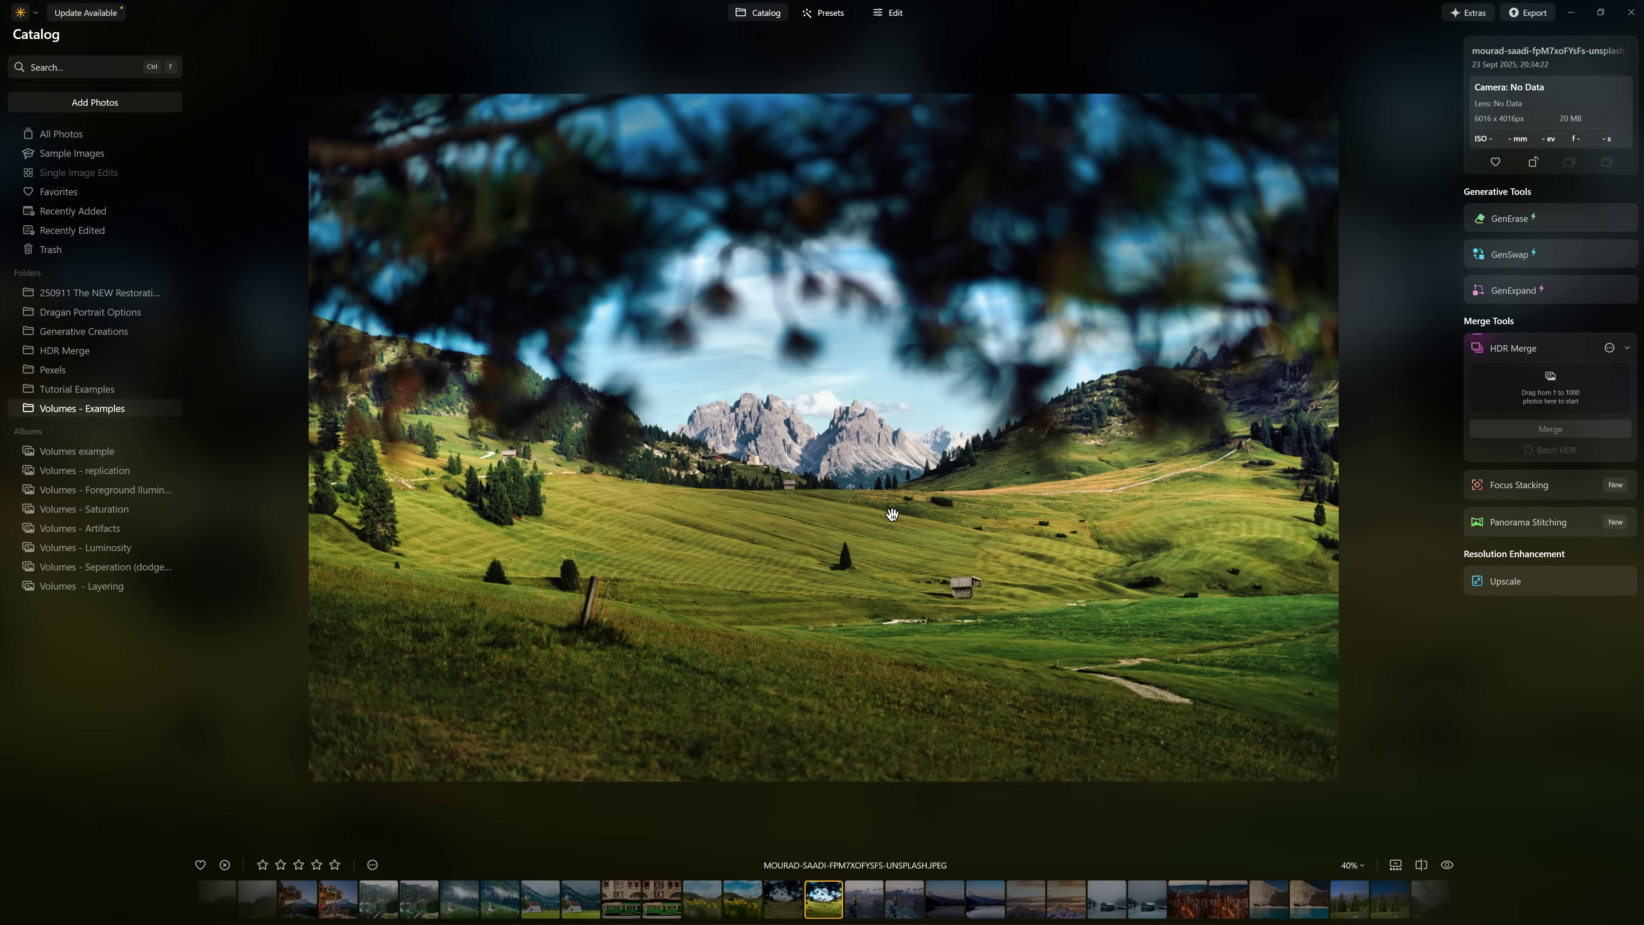
# Compare the original and edited versions of the snowy lake boathouse photo several times, finishing on the original.
pyautogui.click(1106, 899)
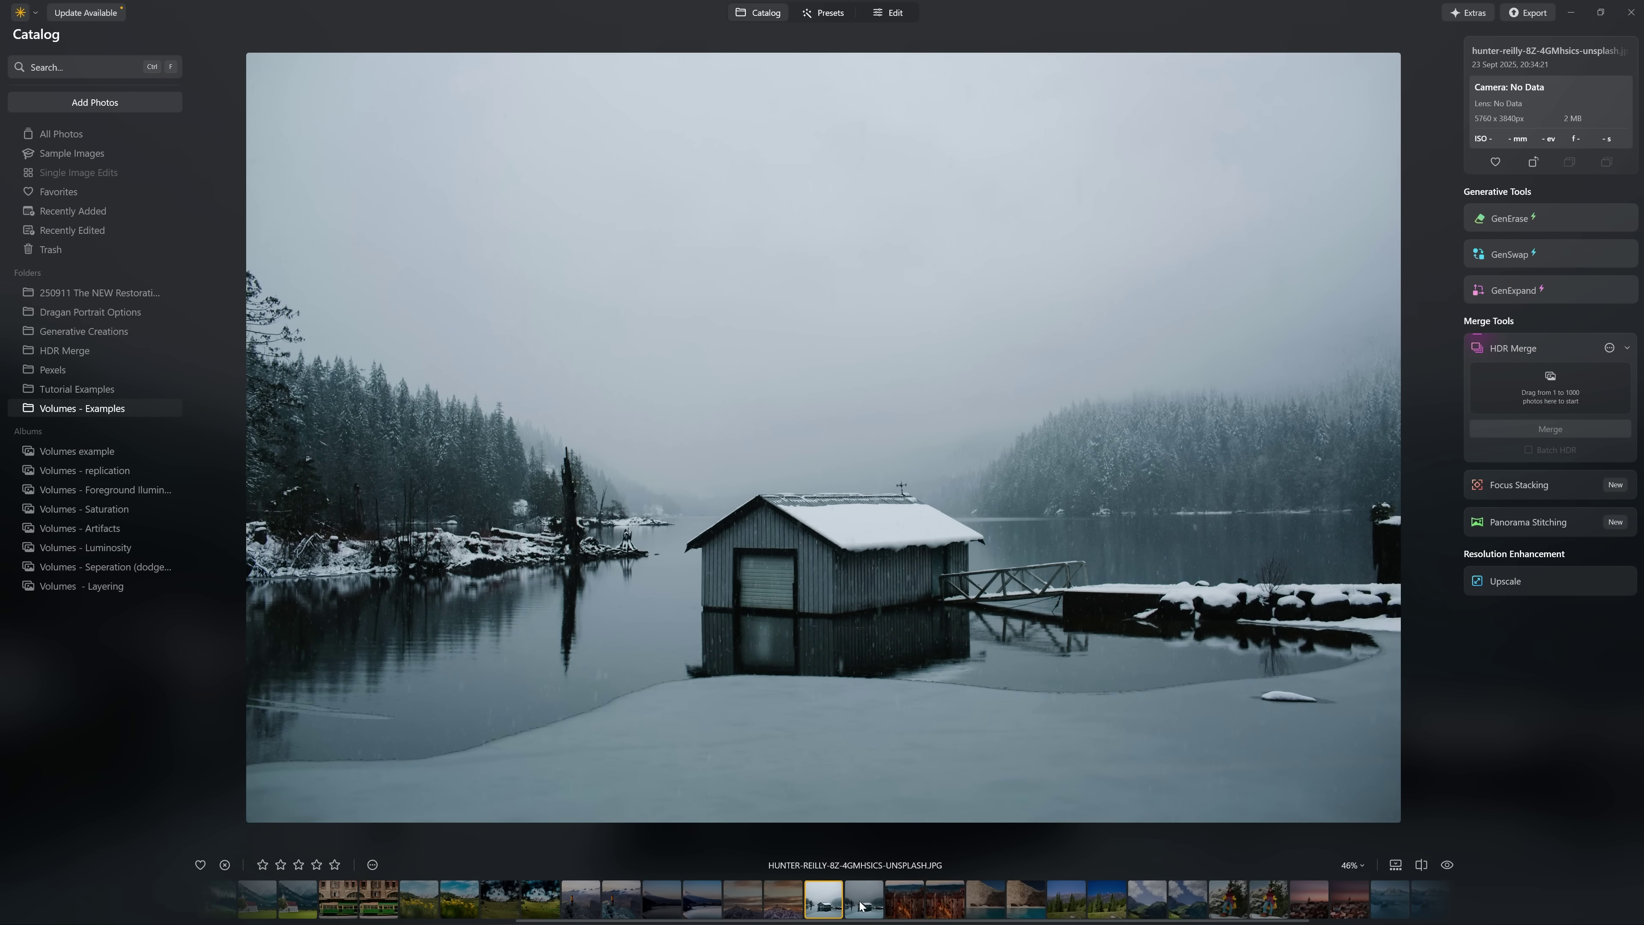
pyautogui.click(861, 905)
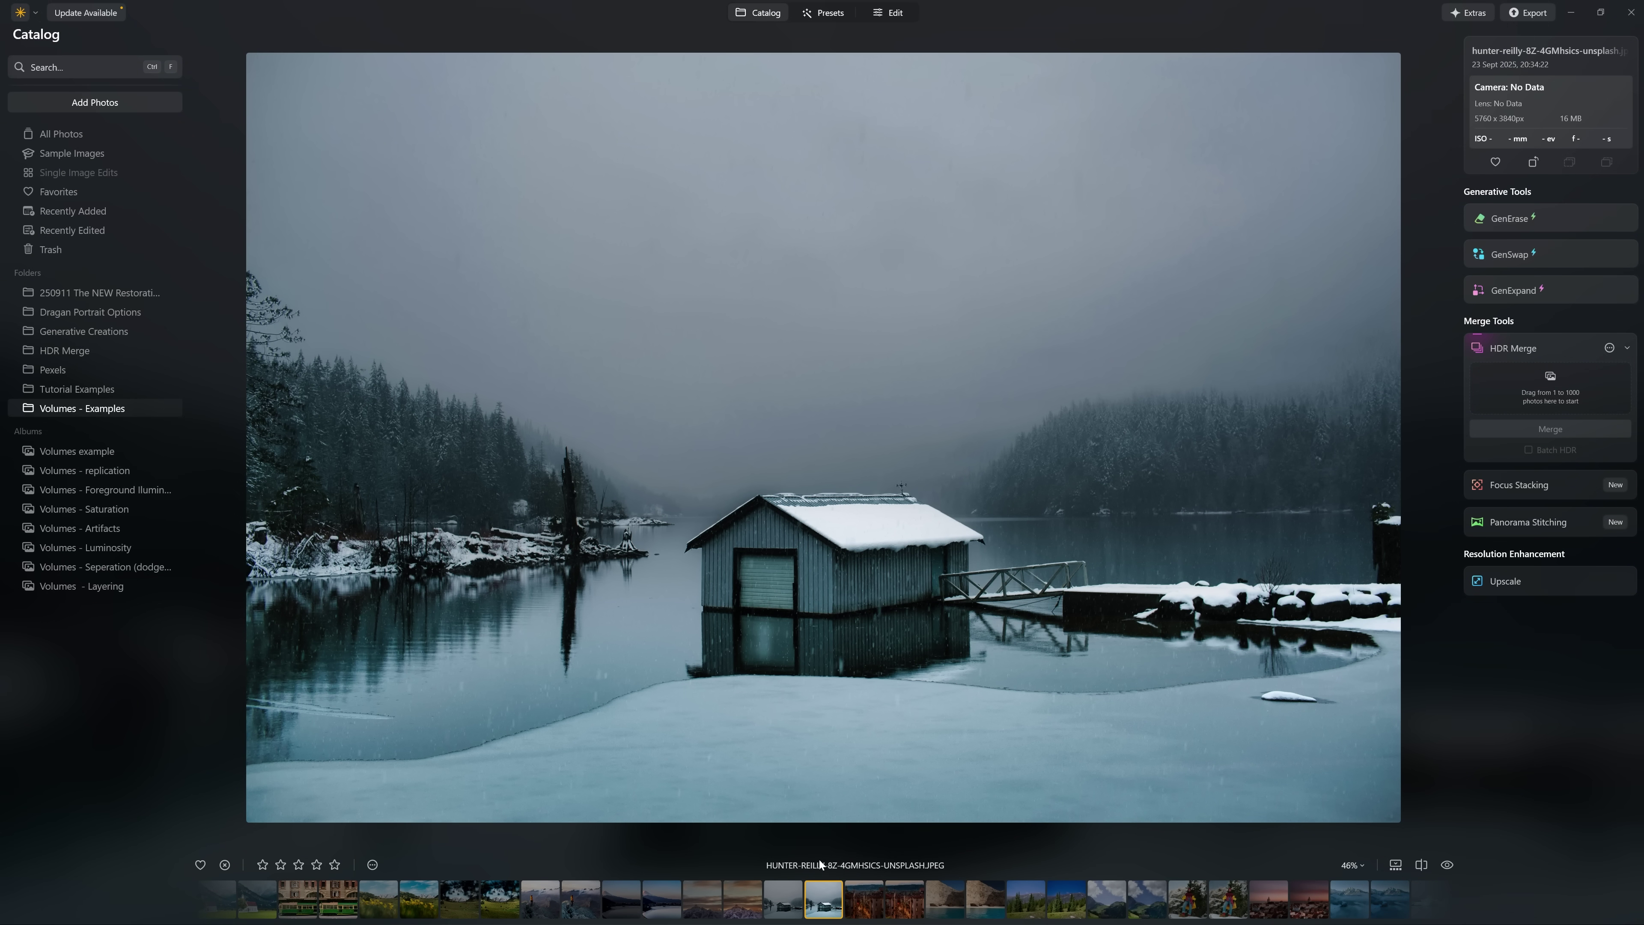
pyautogui.click(783, 898)
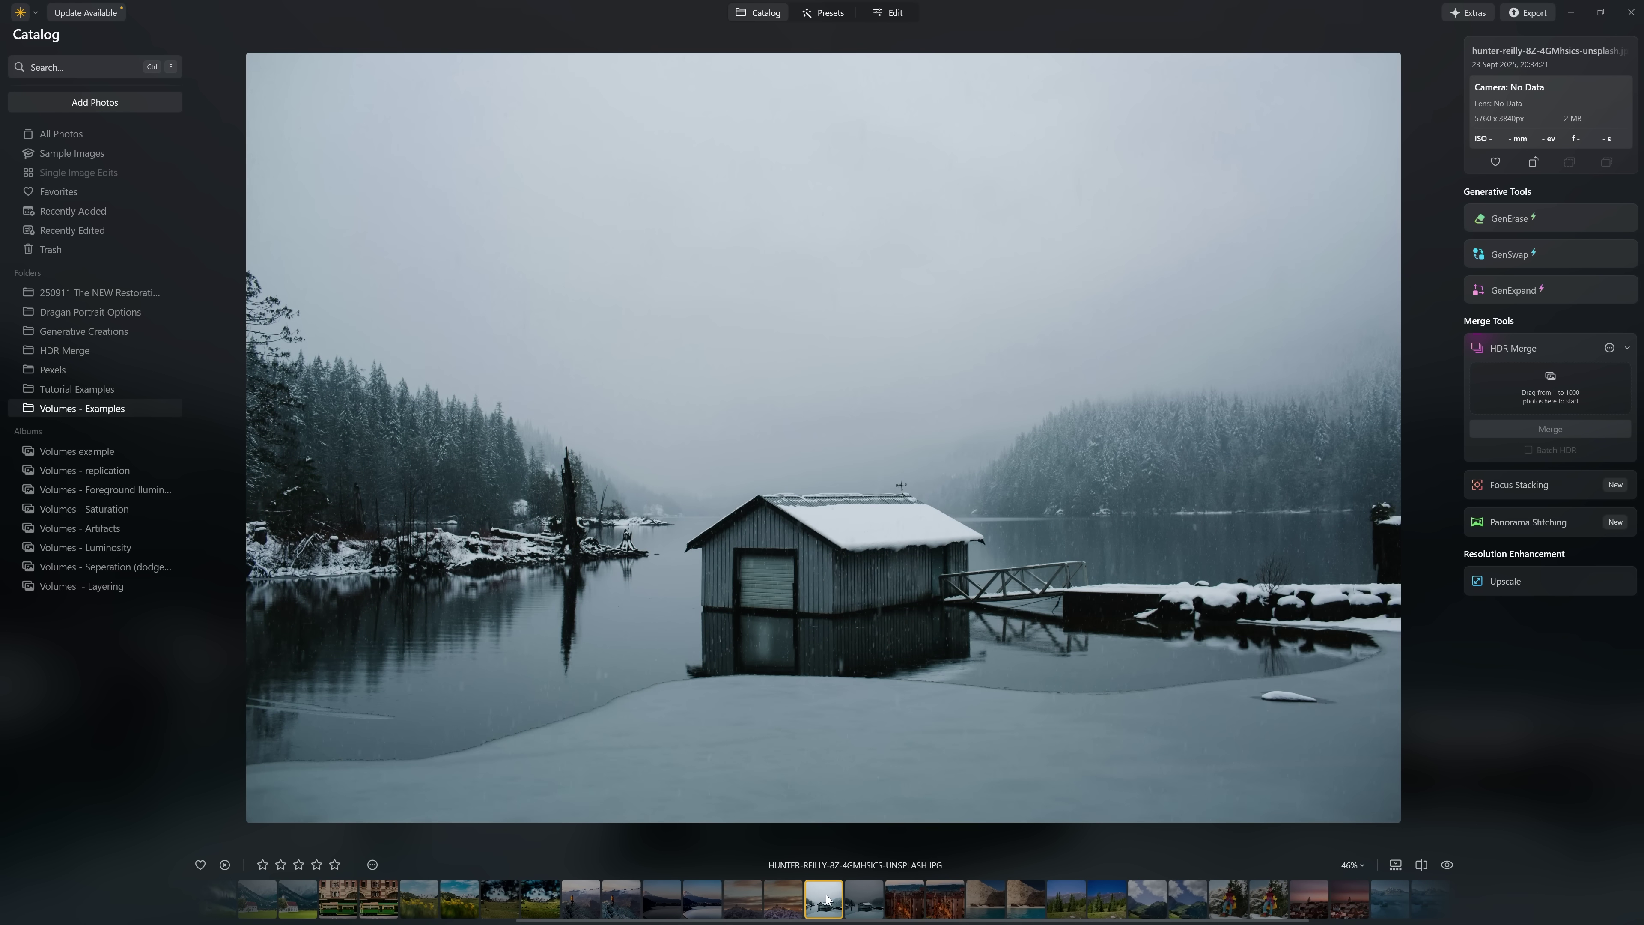
pyautogui.click(861, 898)
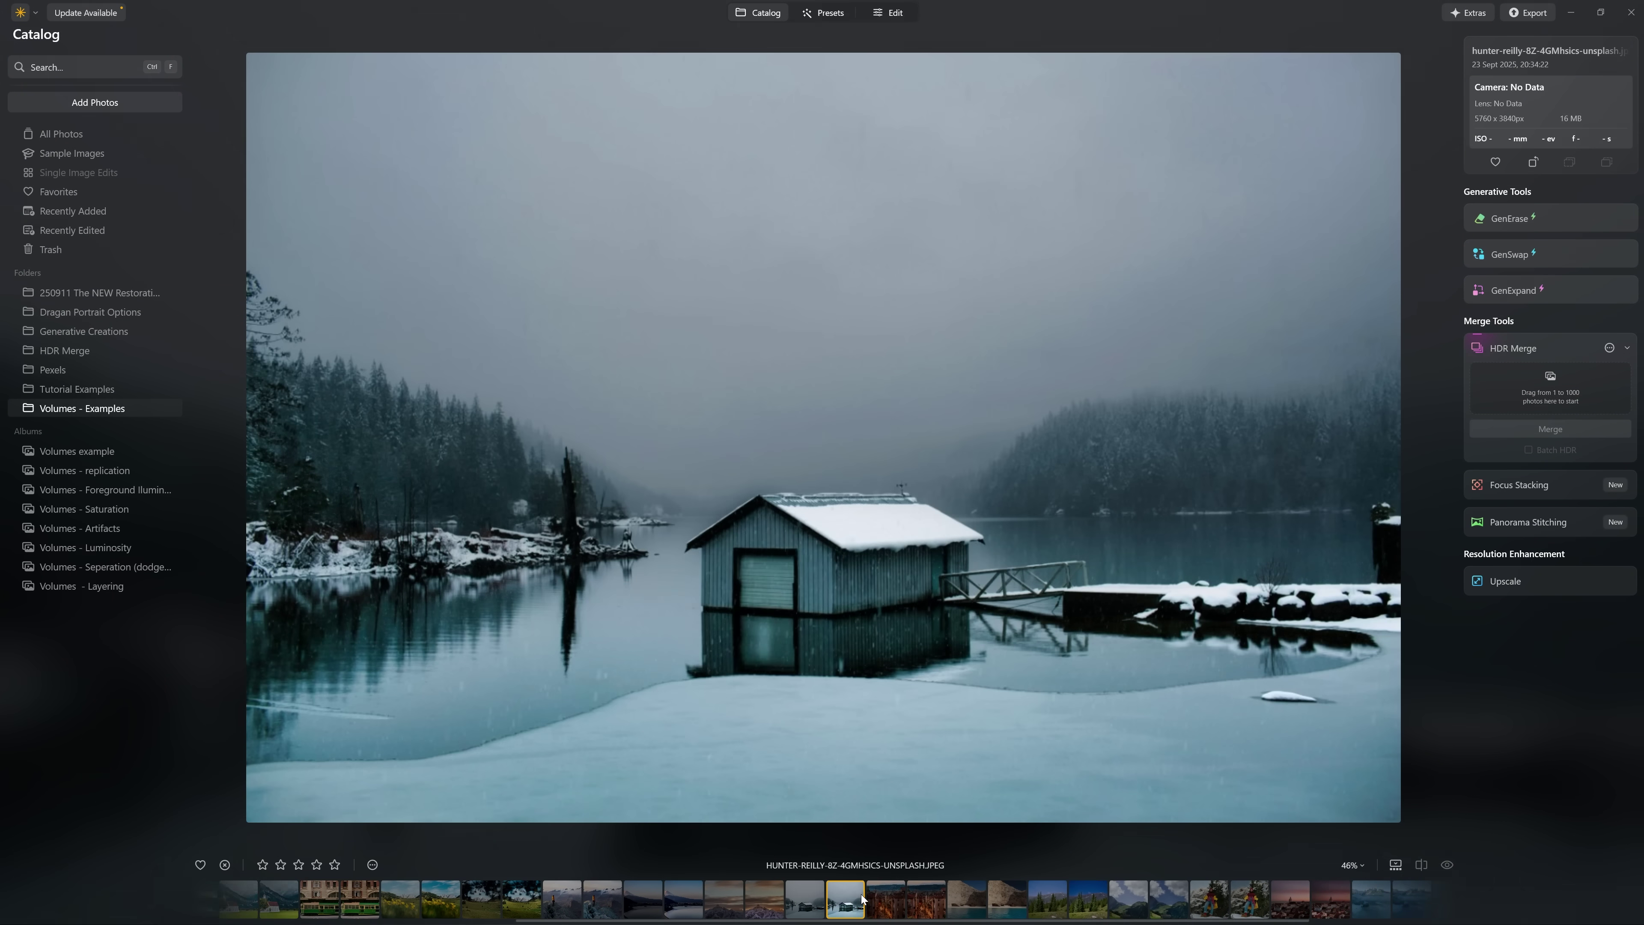
pyautogui.click(799, 897)
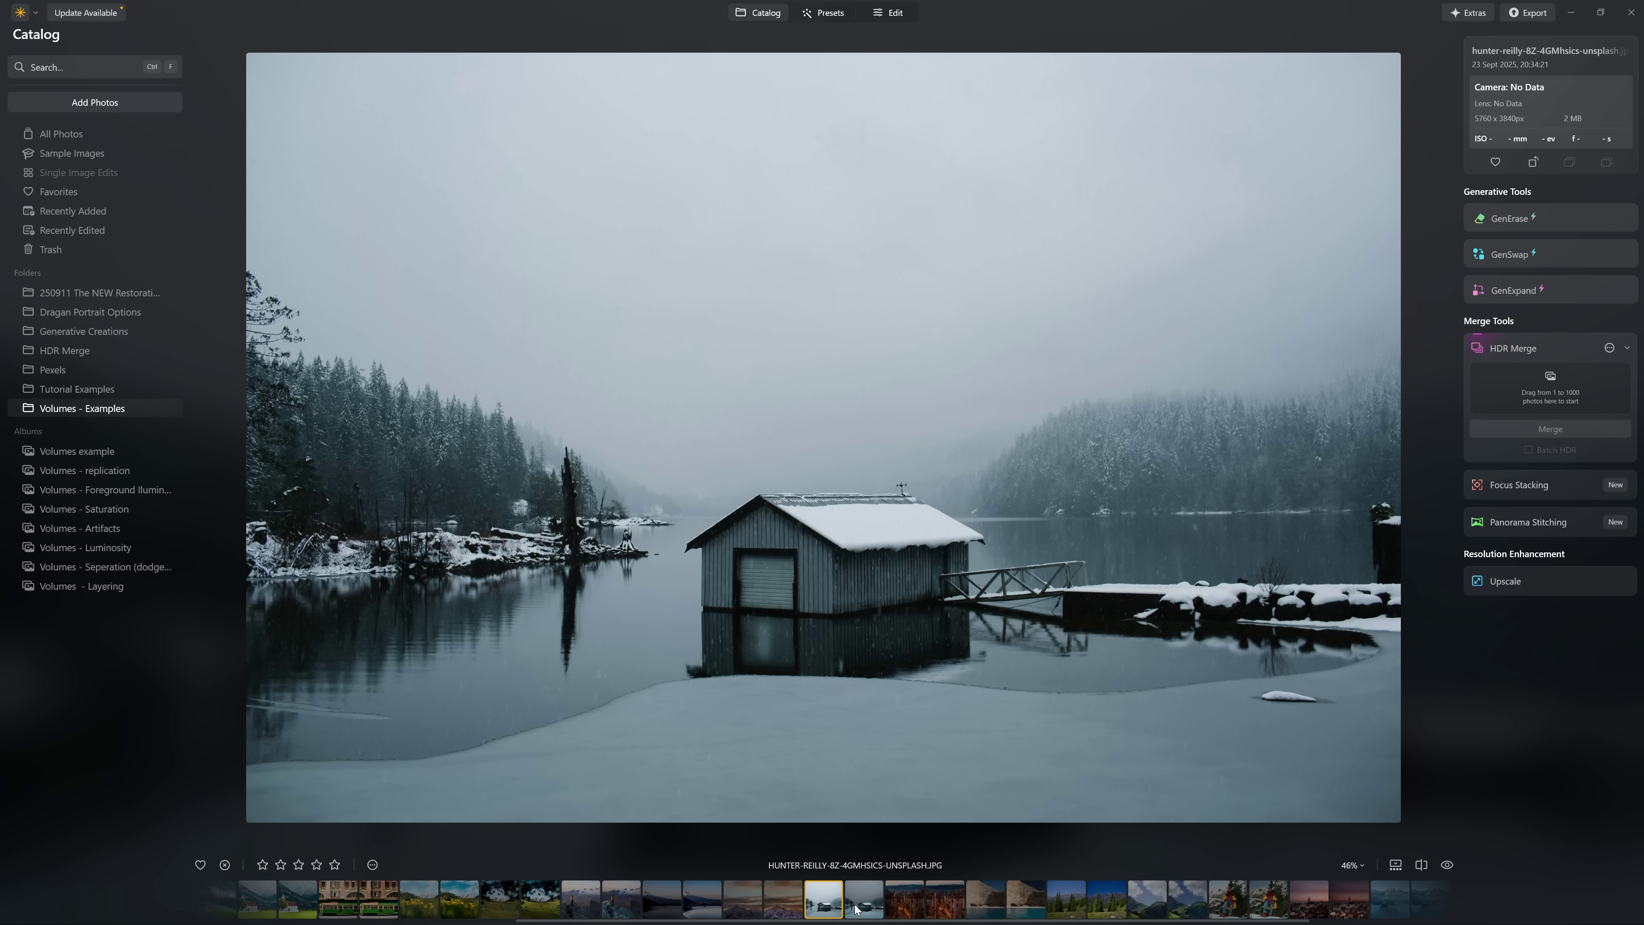
pyautogui.click(850, 908)
pyautogui.click(797, 908)
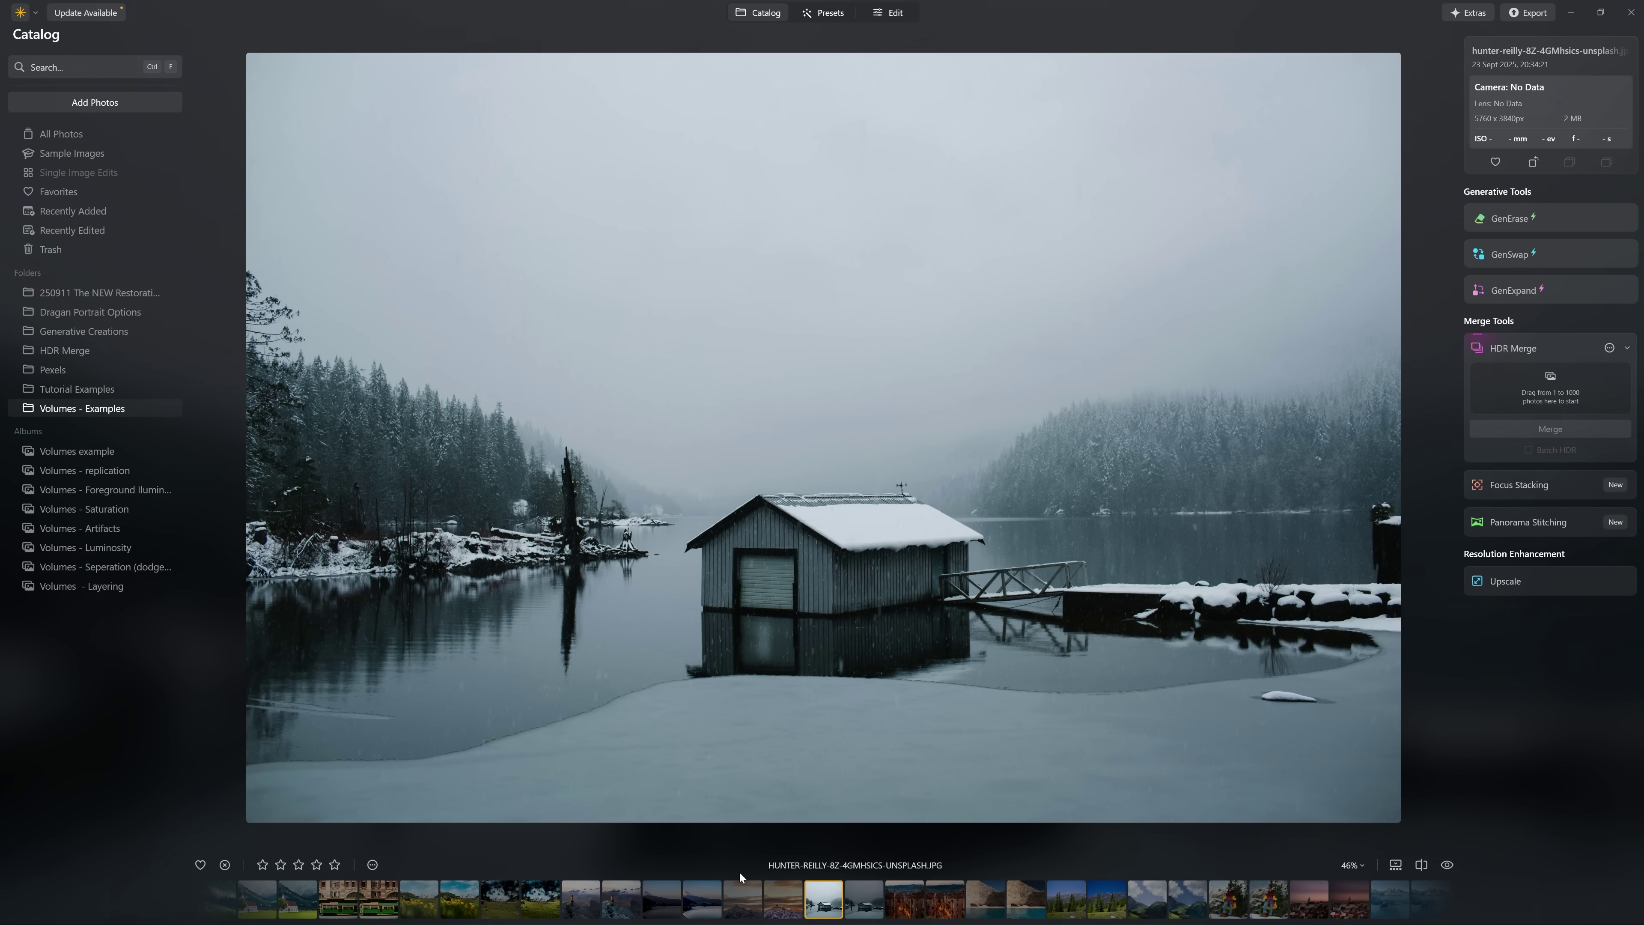
# Open the Volumes - replication album and compare the original and edited yellow-flower meadow photos, finishing on the edited version.
pyautogui.click(76, 475)
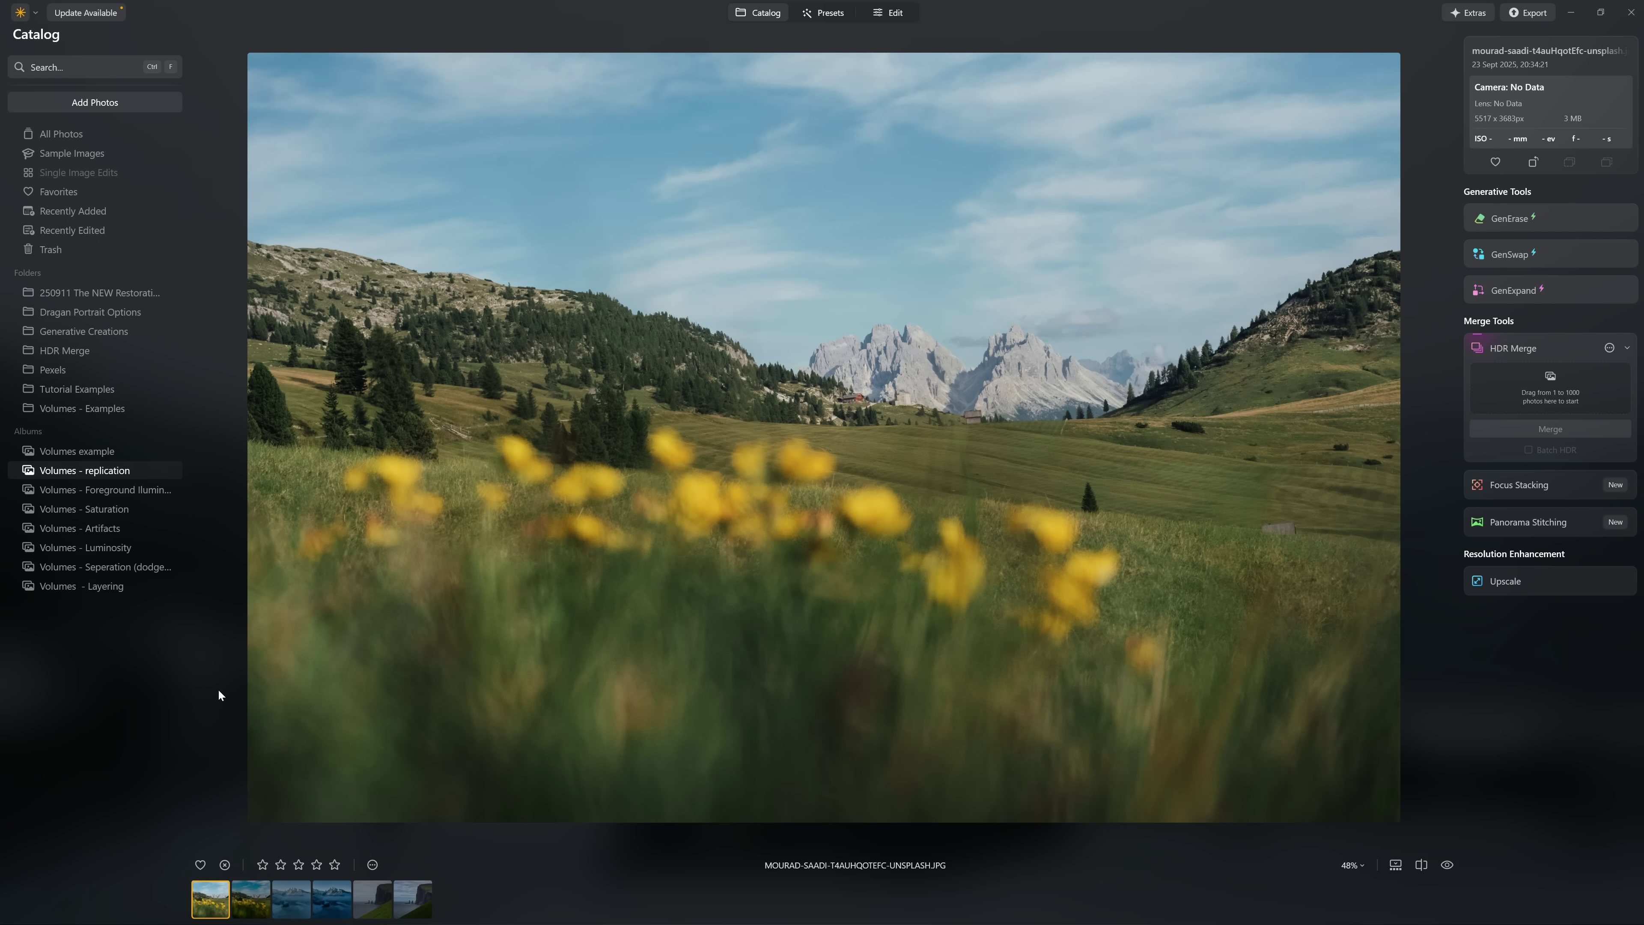
pyautogui.click(251, 904)
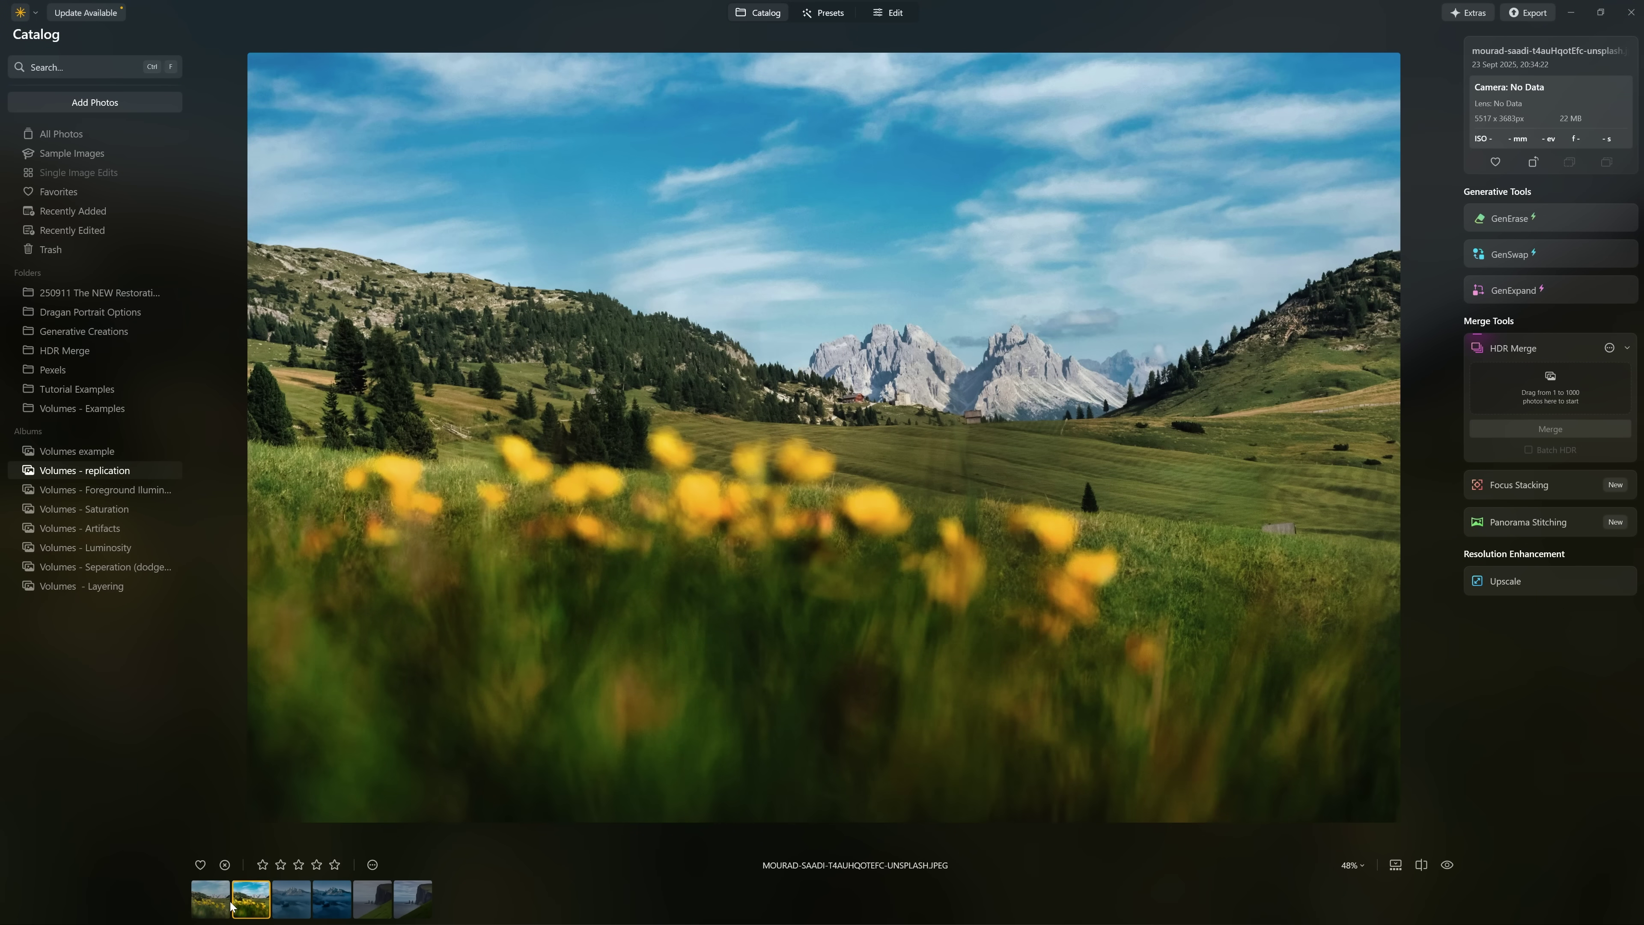
pyautogui.click(222, 904)
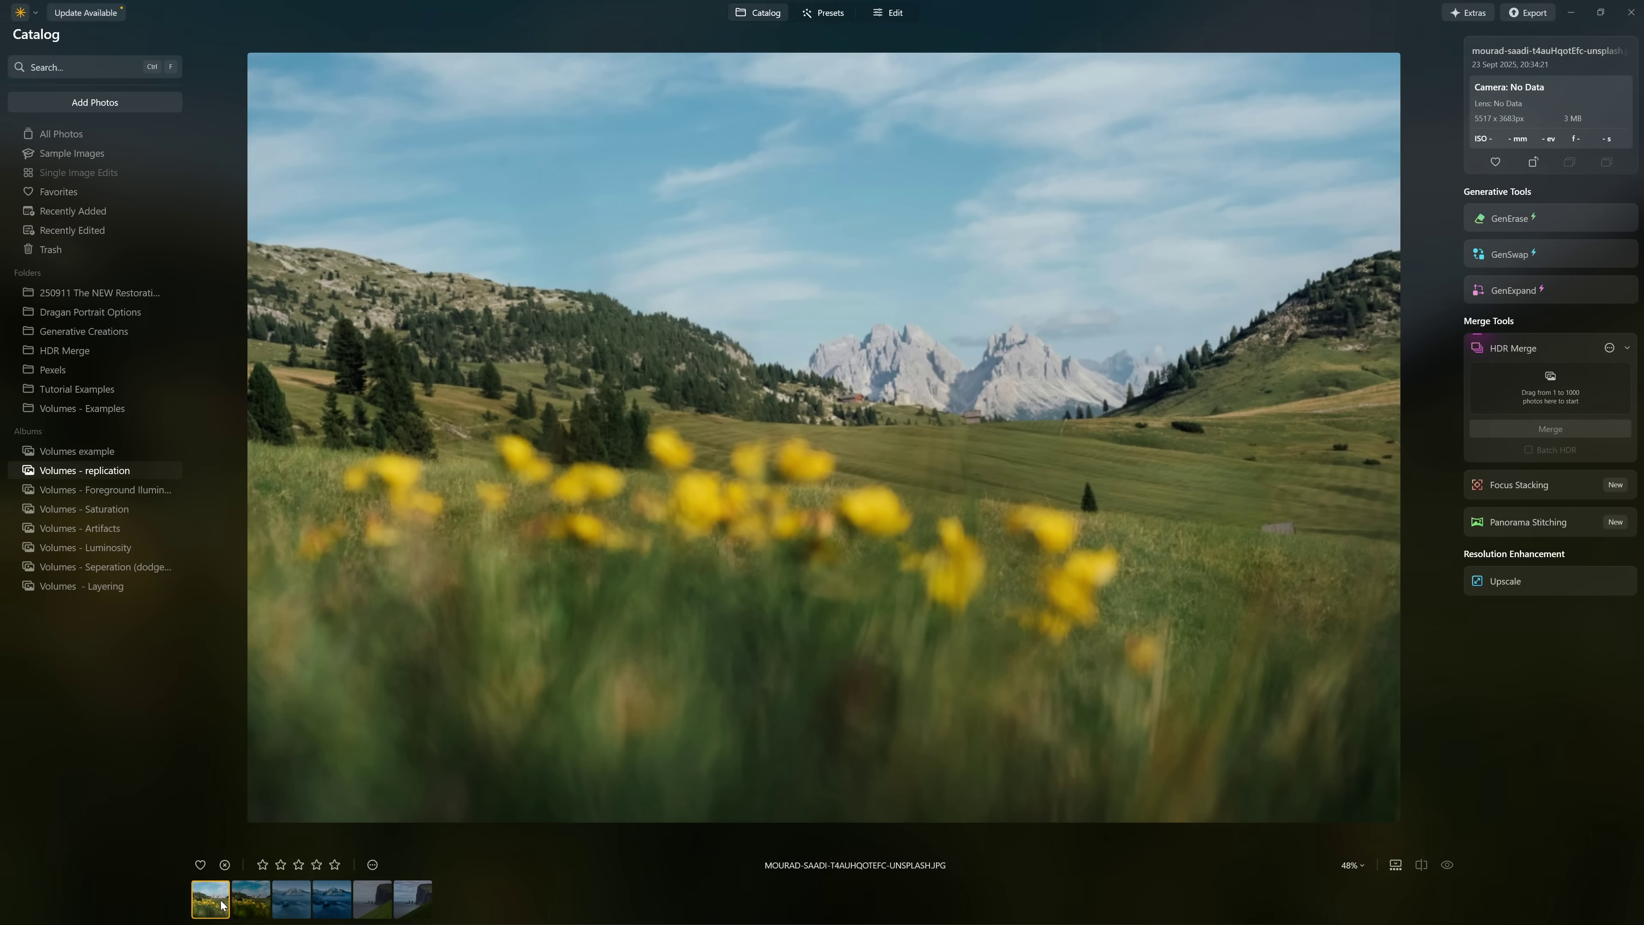
pyautogui.click(248, 909)
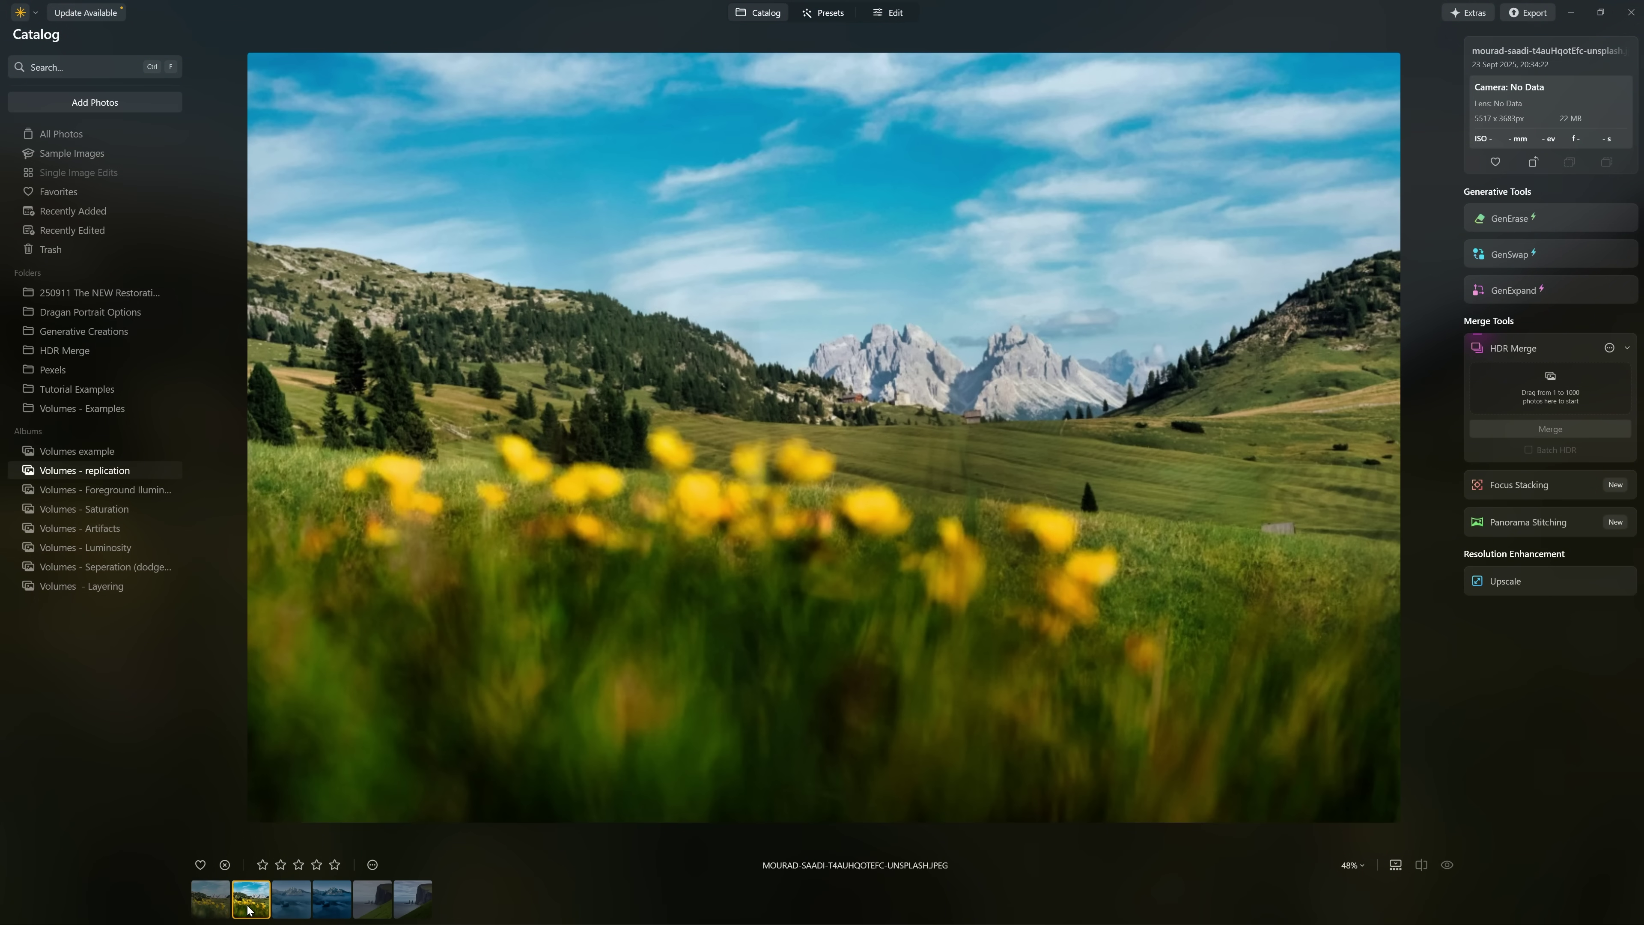
# Switch to editing mode, look through the tools and inspect the edited yellow-flower meadow photo against its original.
pyautogui.click(891, 12)
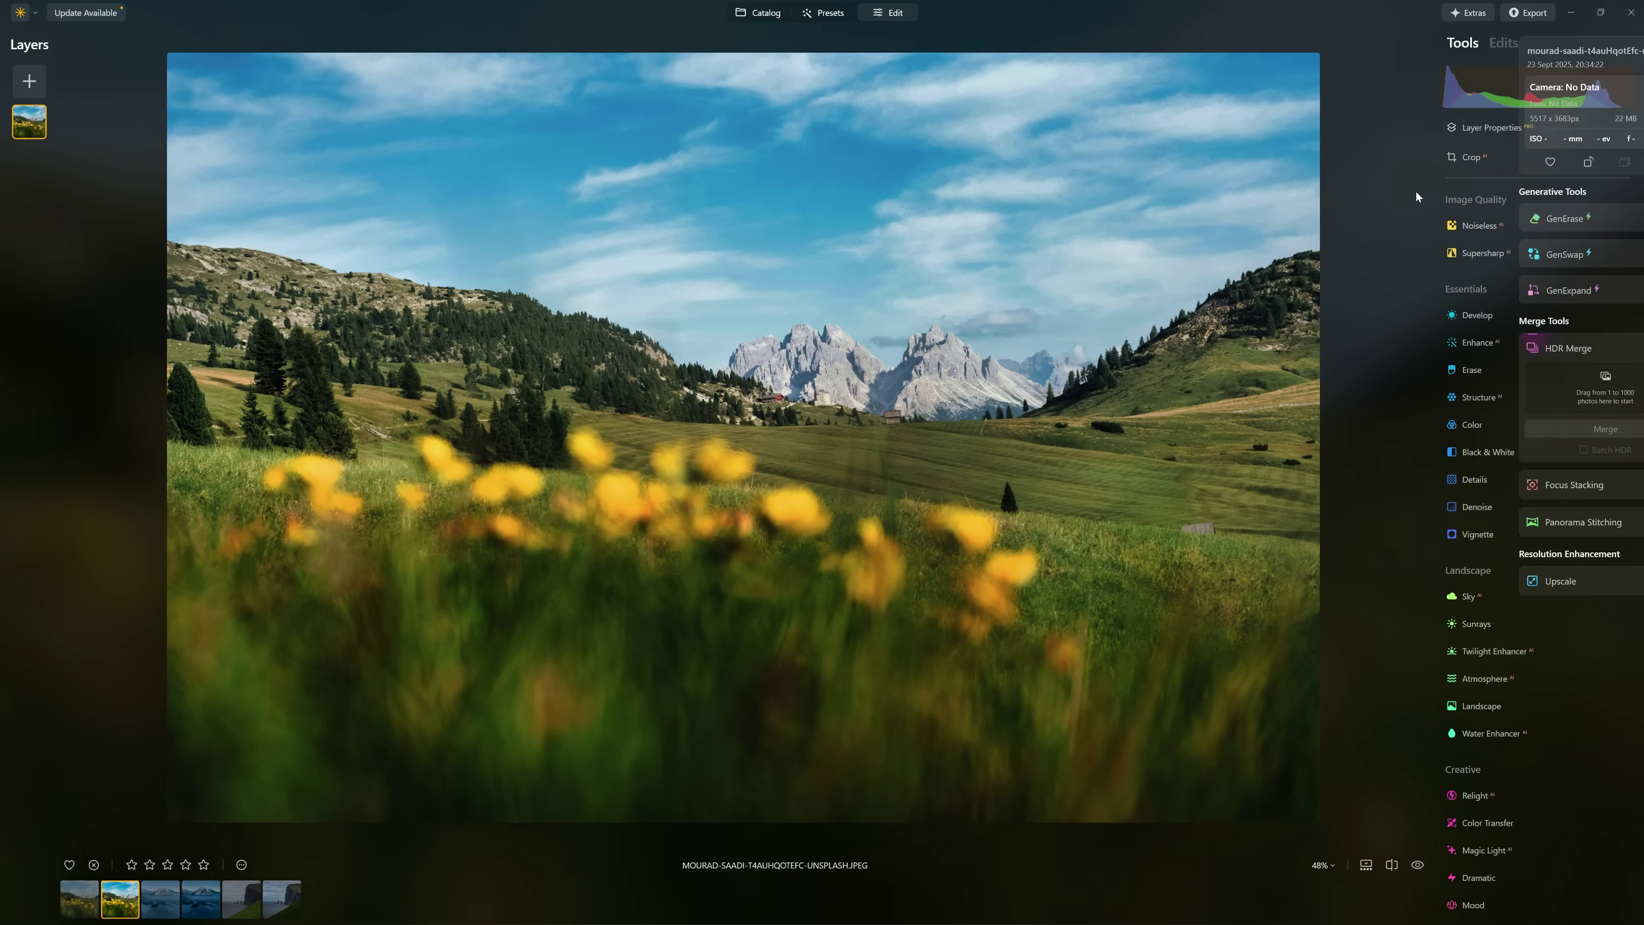
pyautogui.scroll(-2, 1496, 543)
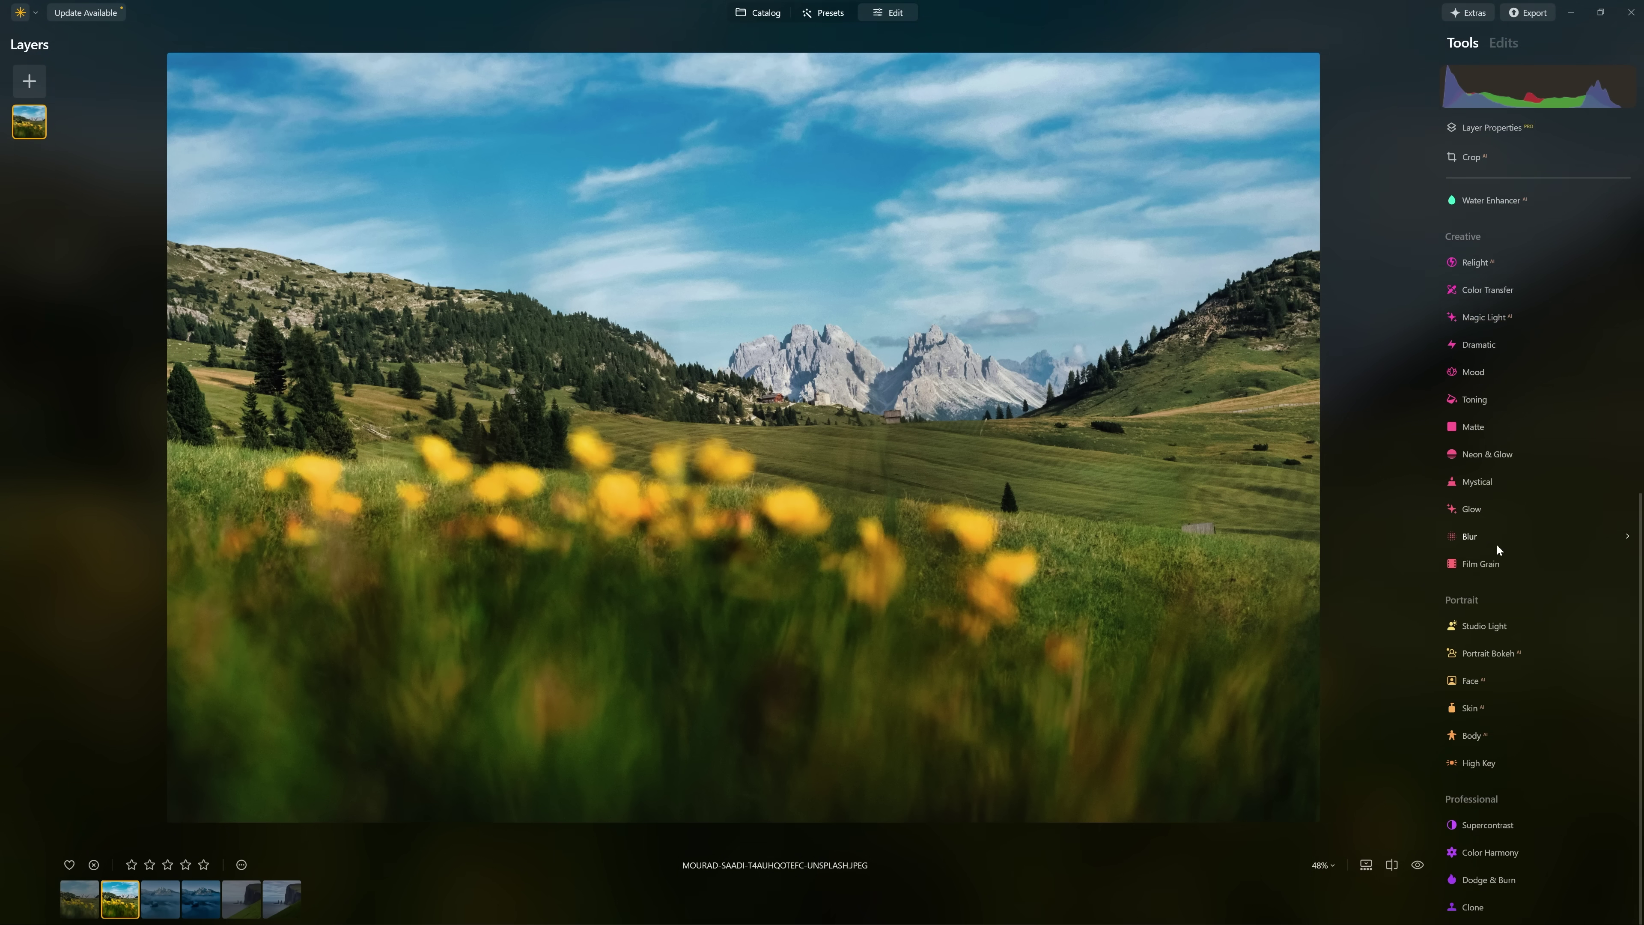
pyautogui.scroll(2, 1496, 543)
pyautogui.scroll(4, 1086, 606)
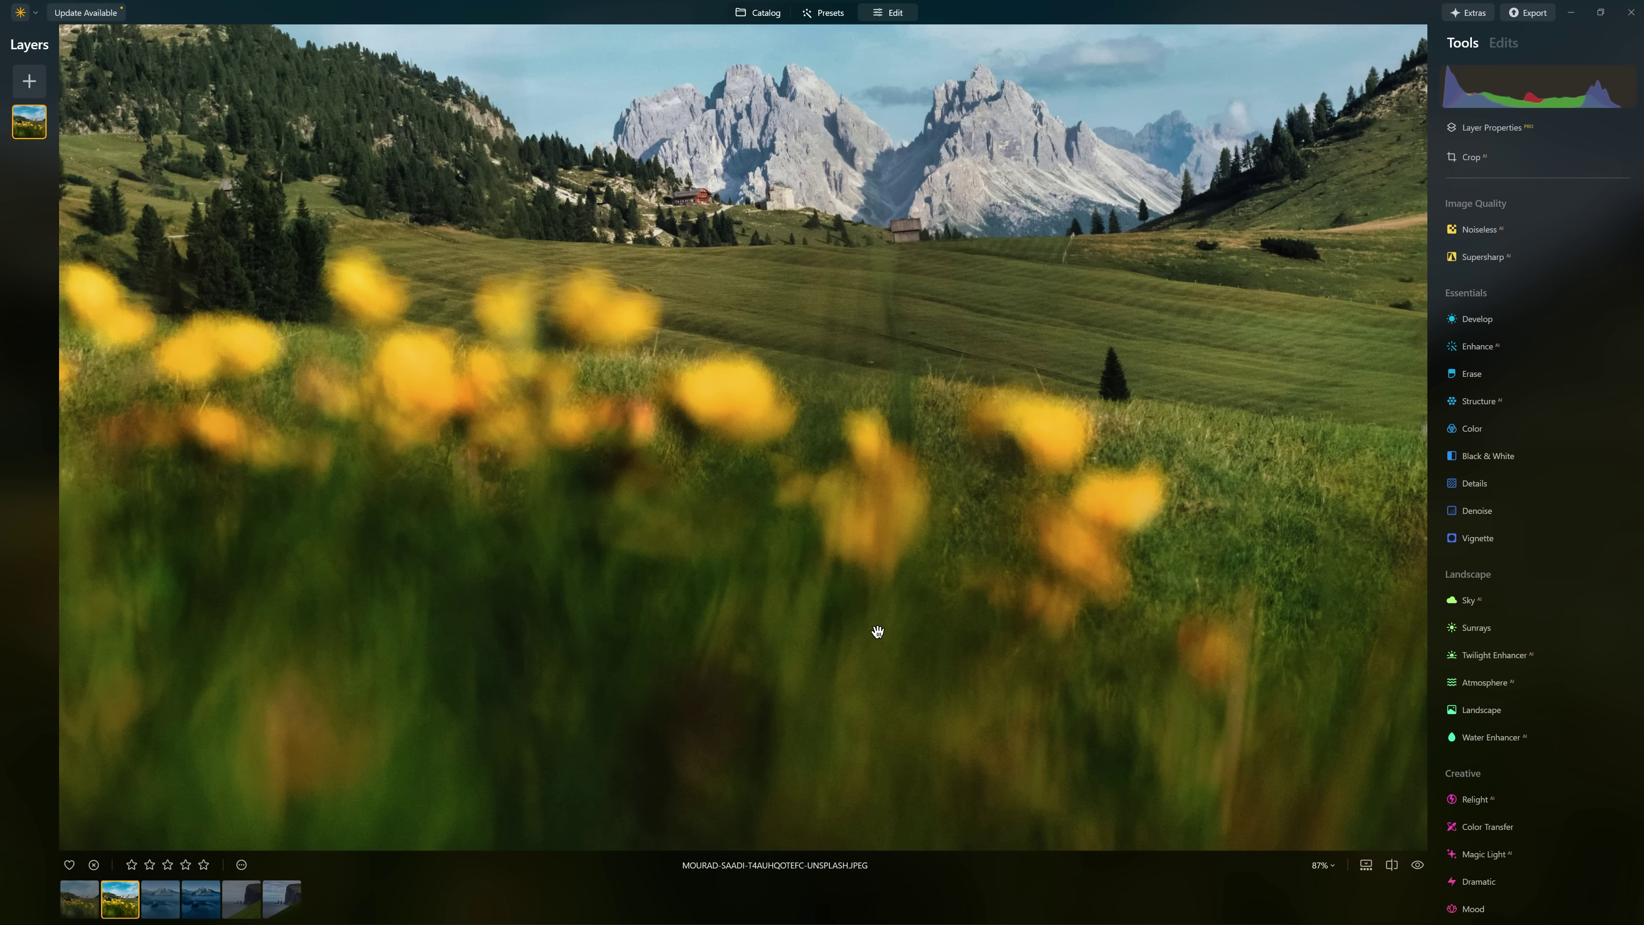
pyautogui.scroll(-4, 877, 631)
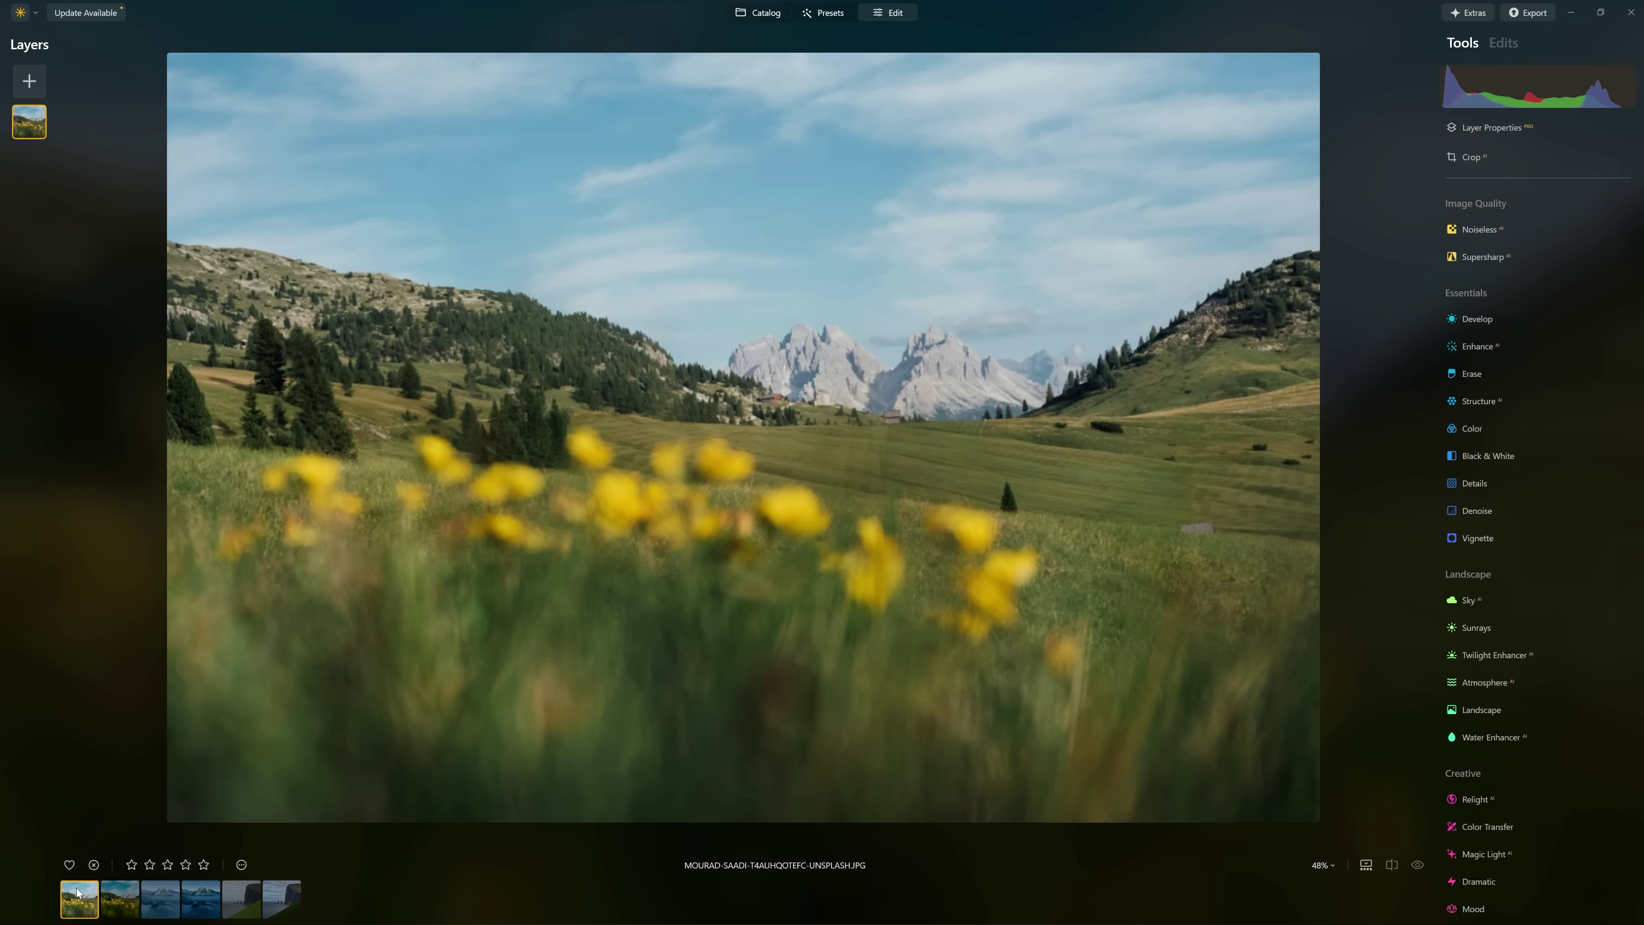
pyautogui.press('Left')
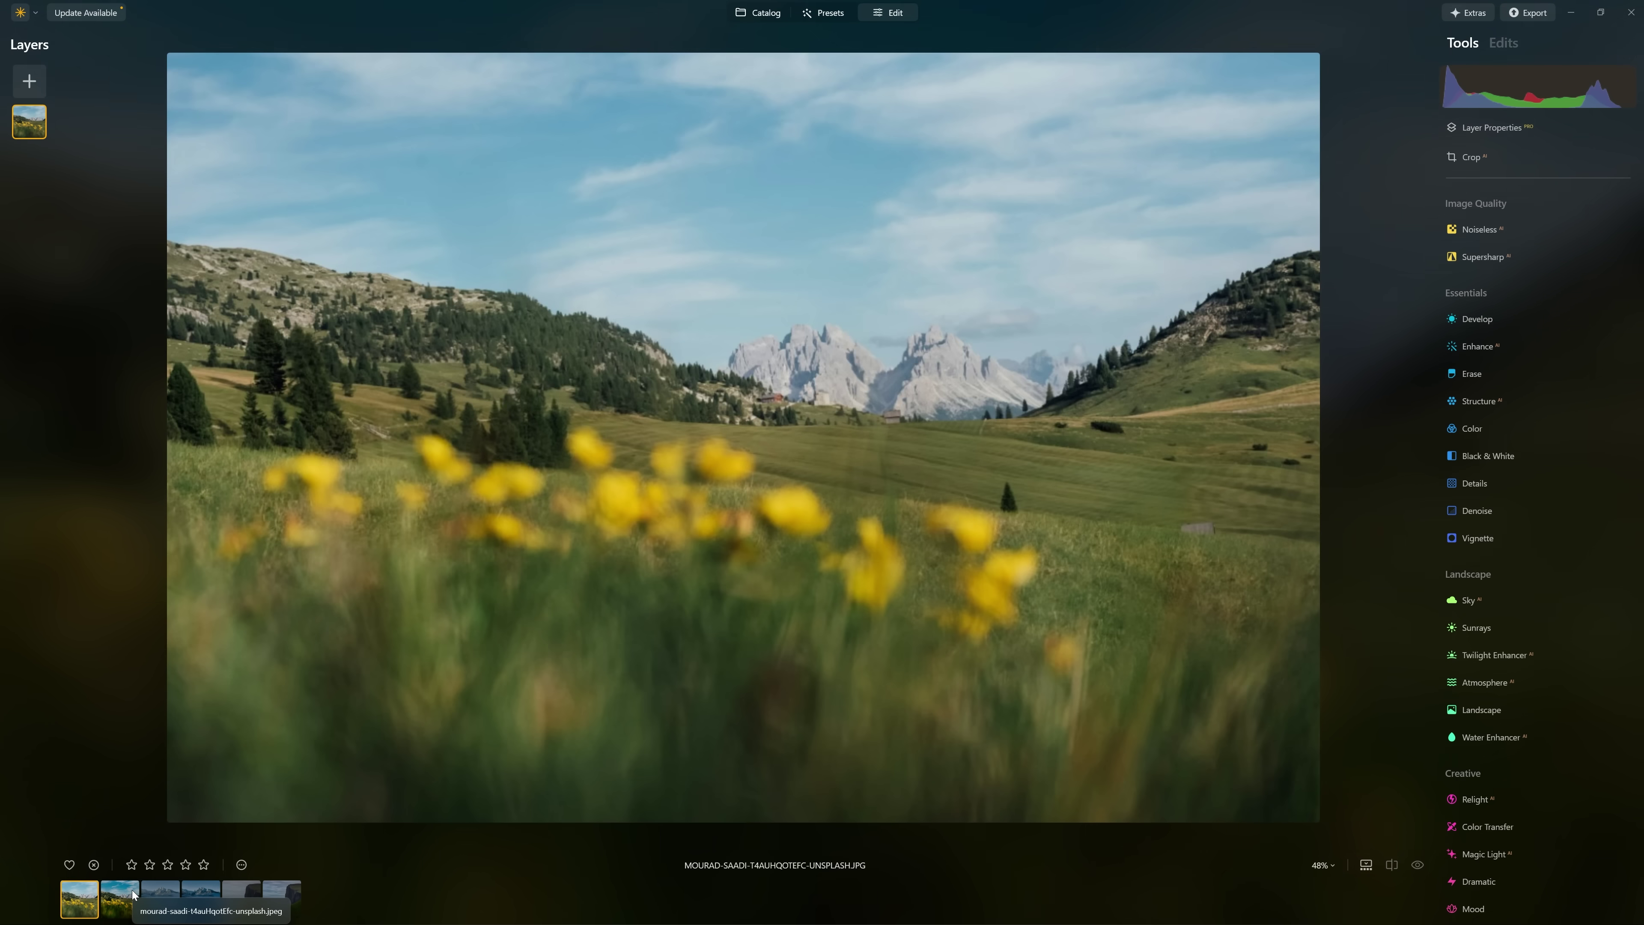
pyautogui.click(134, 895)
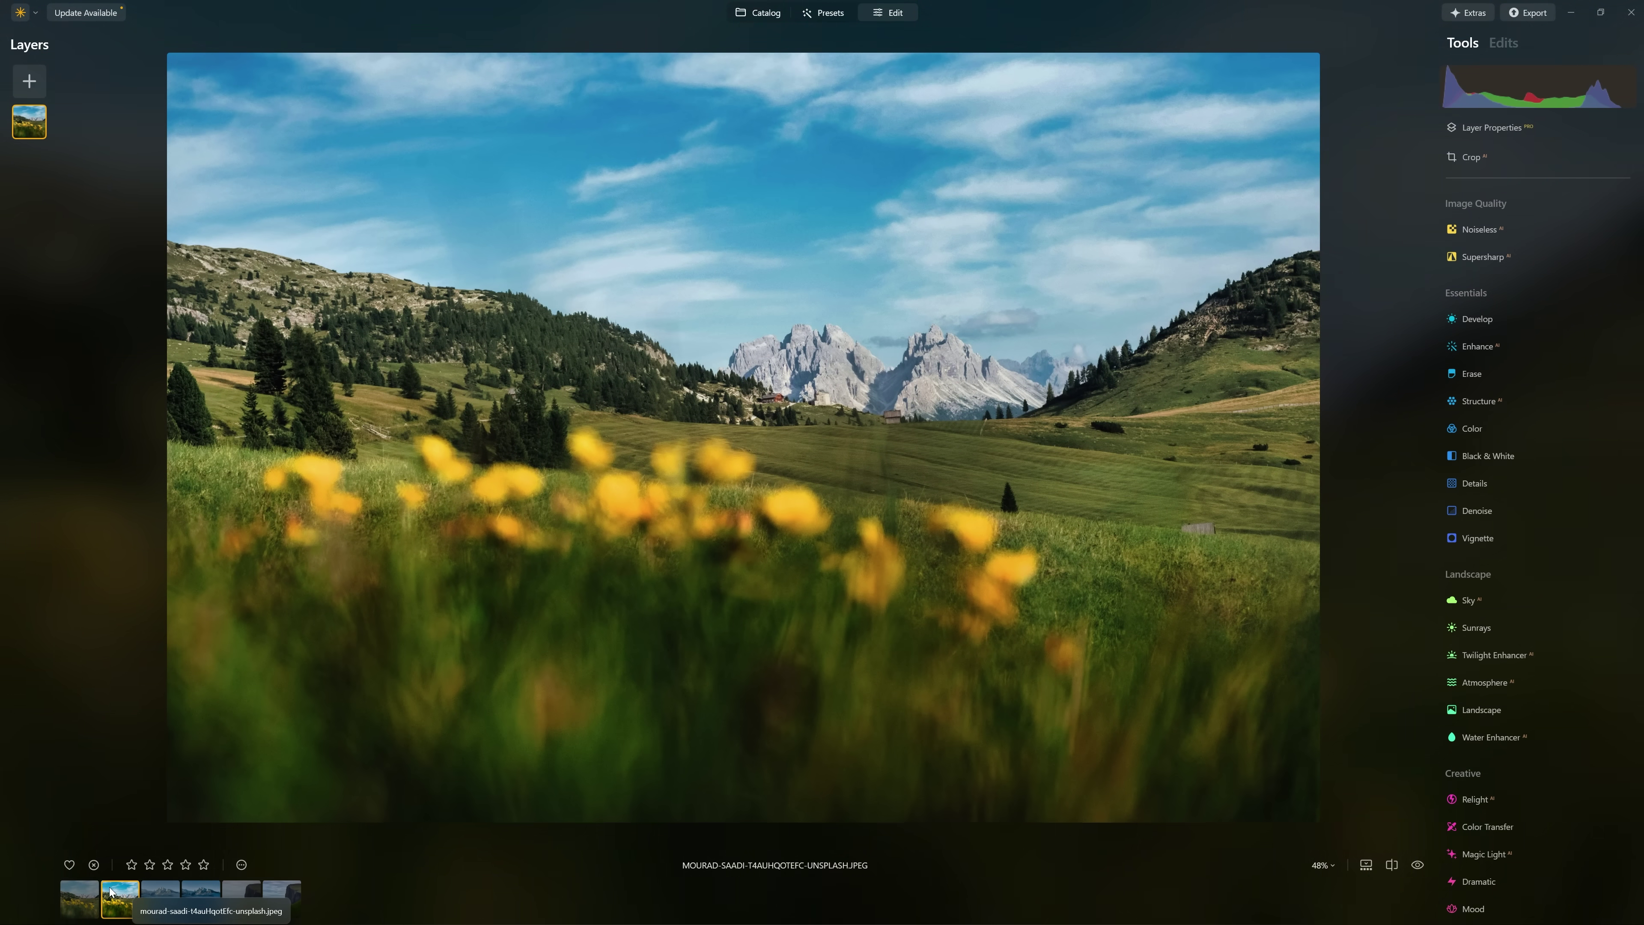
# Select the original yellow-flower meadow photo and set the Enhance AI tool's Accent to 100.
pyautogui.press('Left')
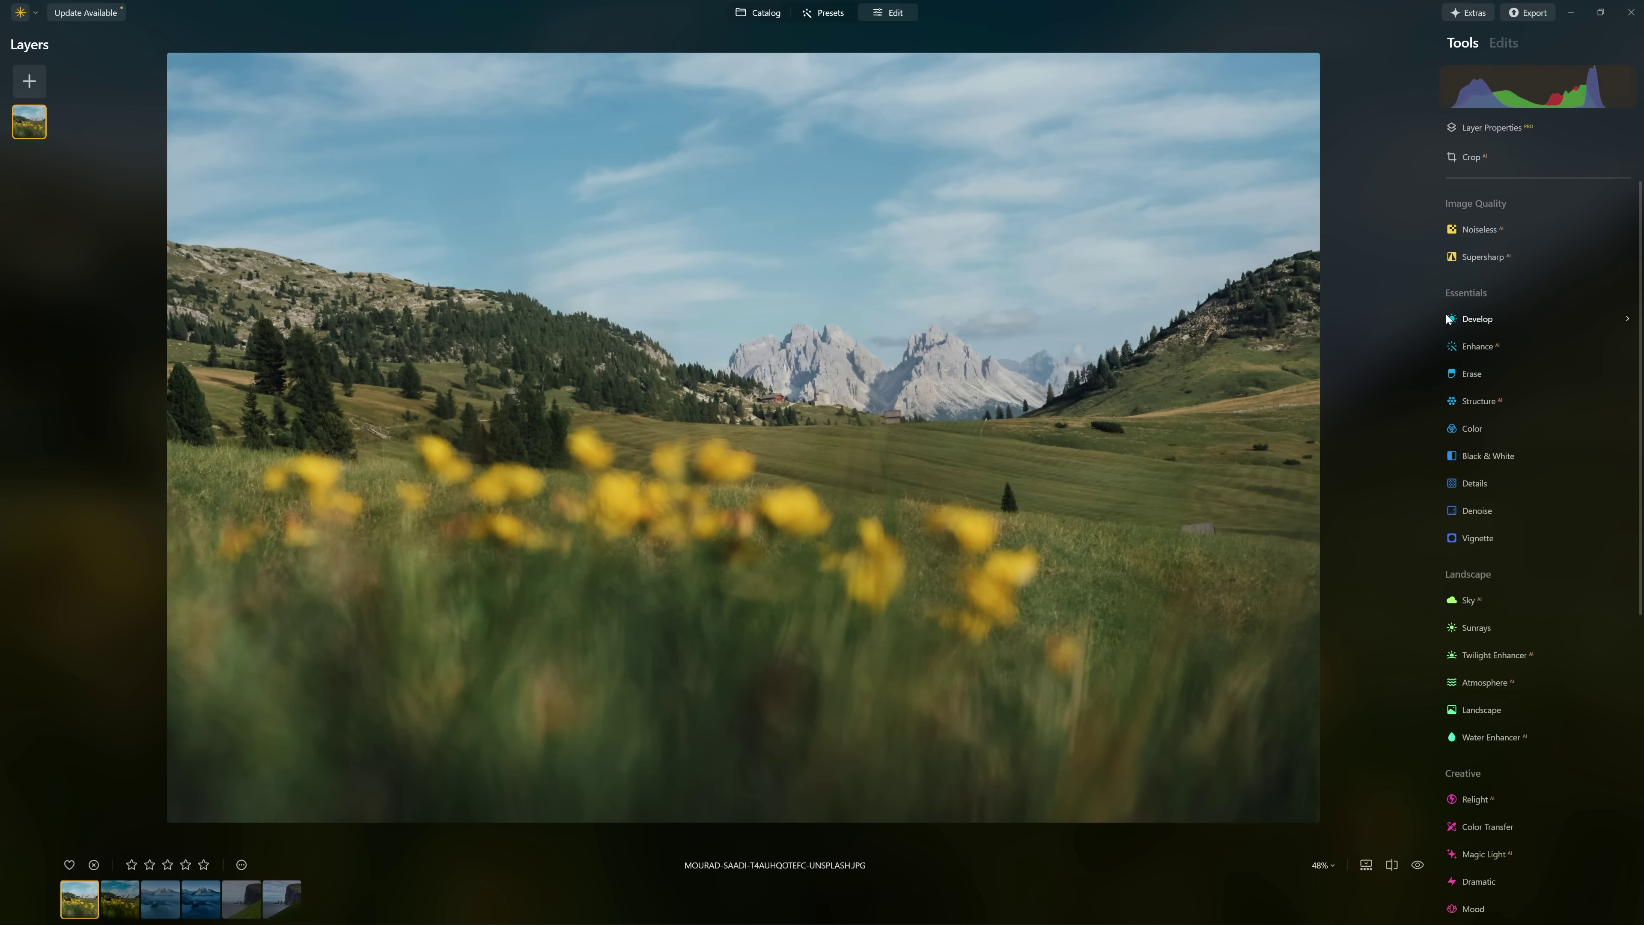
pyautogui.click(1469, 348)
pyautogui.moveTo(1463, 420); pyautogui.dragTo(1612, 421)
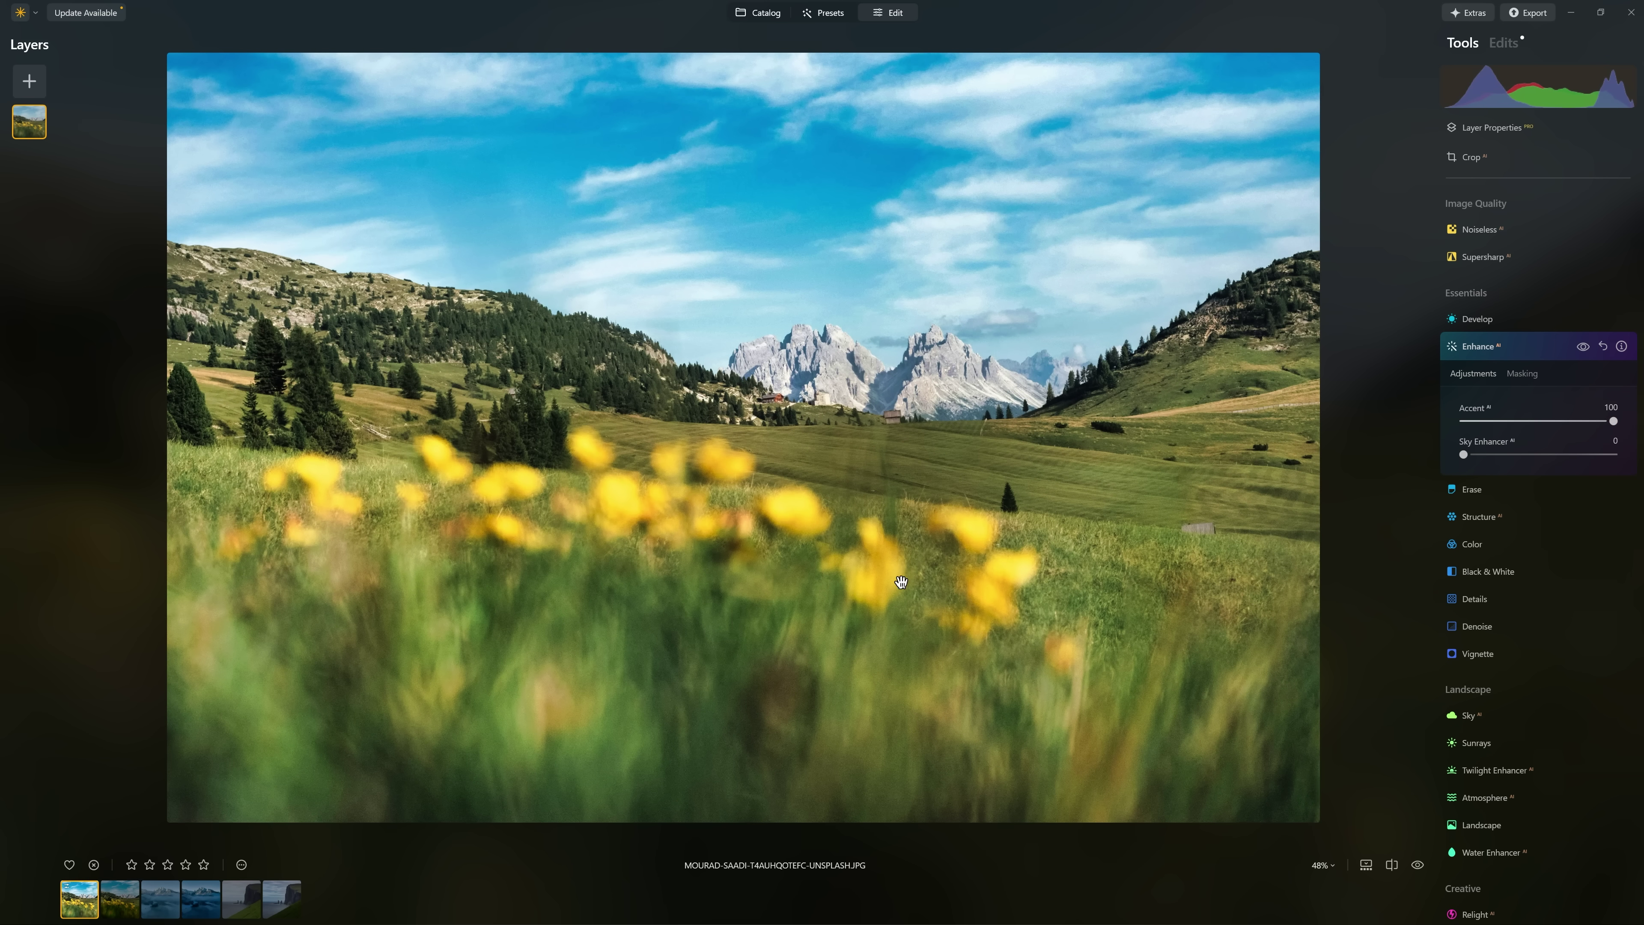
# Compare the enhanced original yellow-flower meadow photo with its edited version several times, finishing on the edited version.
pyautogui.click(128, 898)
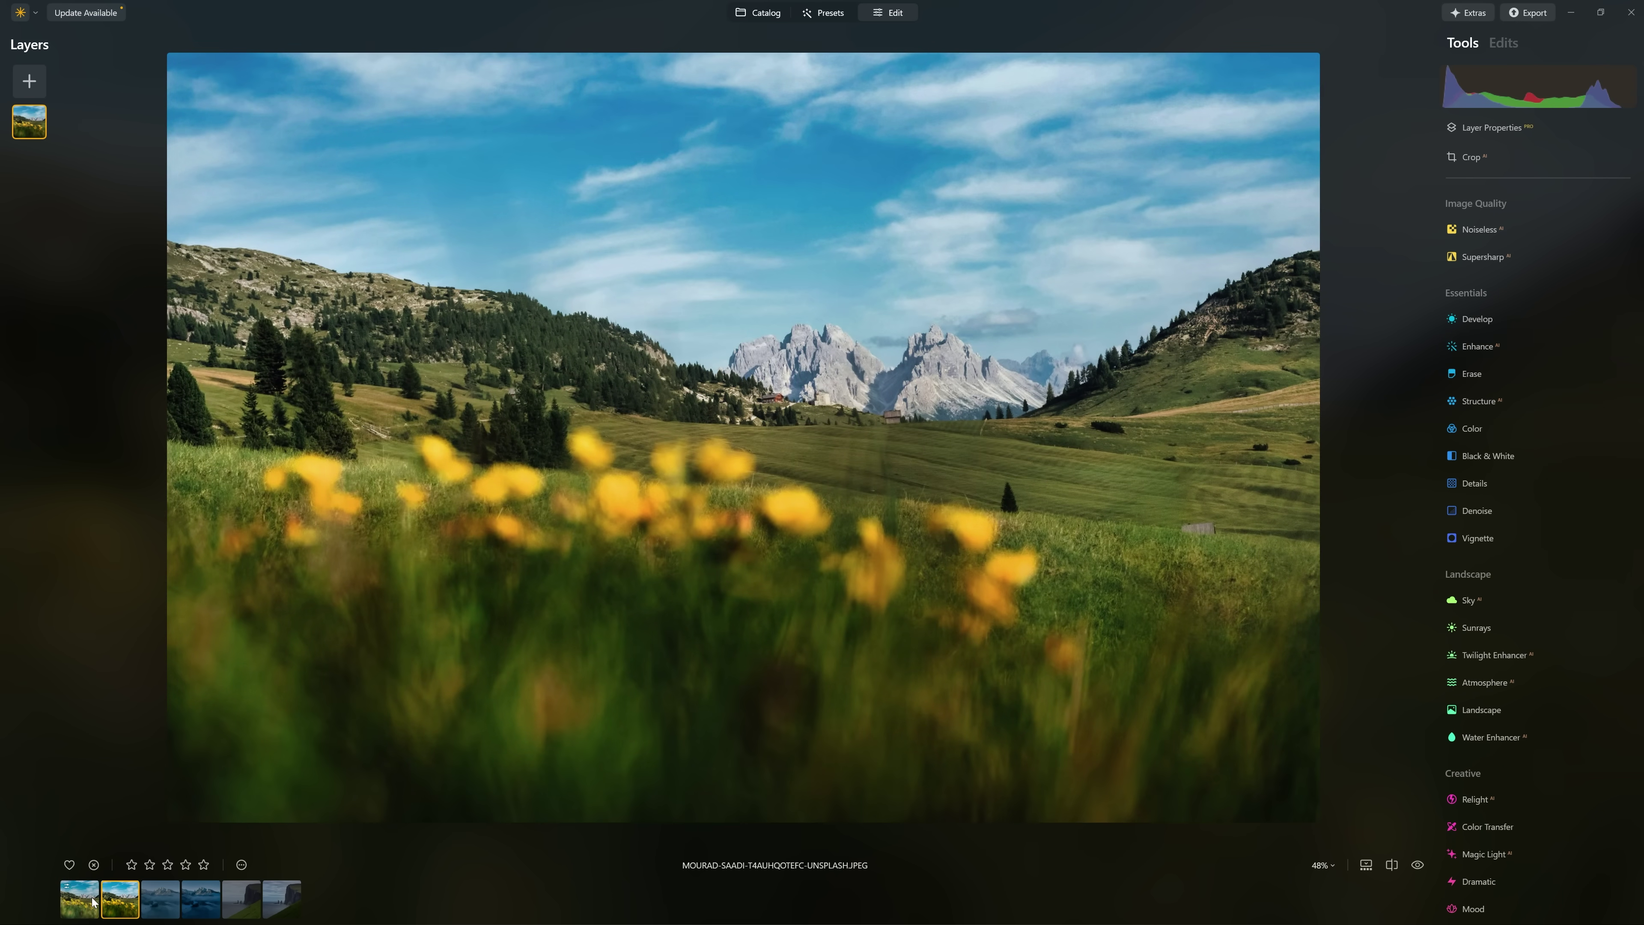
pyautogui.click(92, 900)
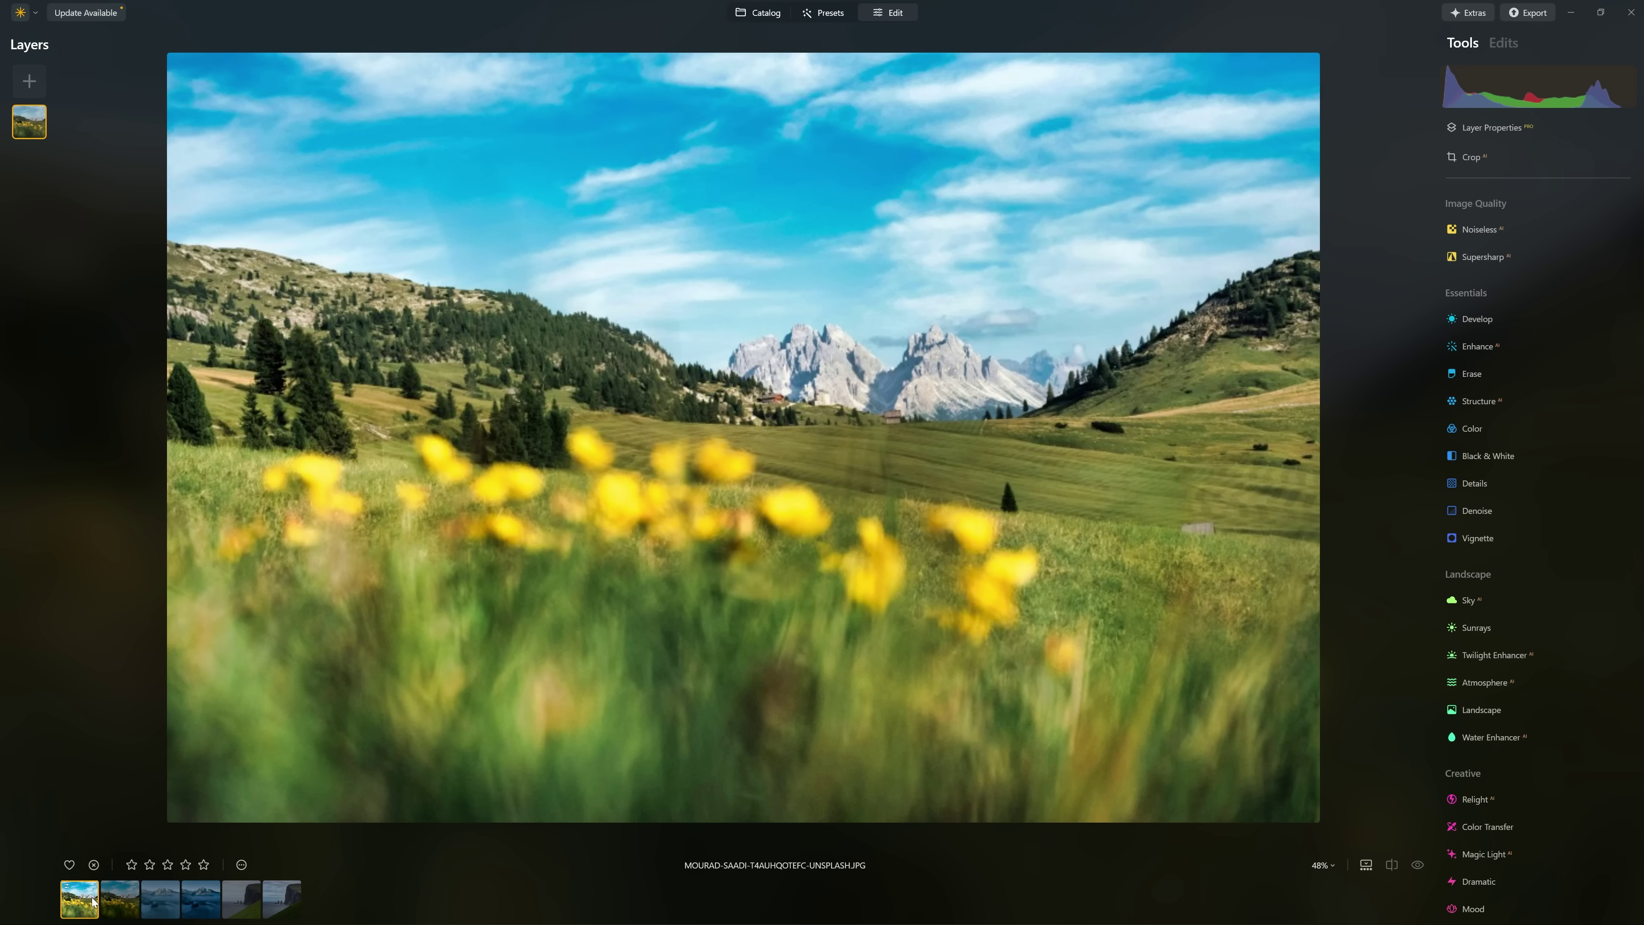
pyautogui.click(118, 914)
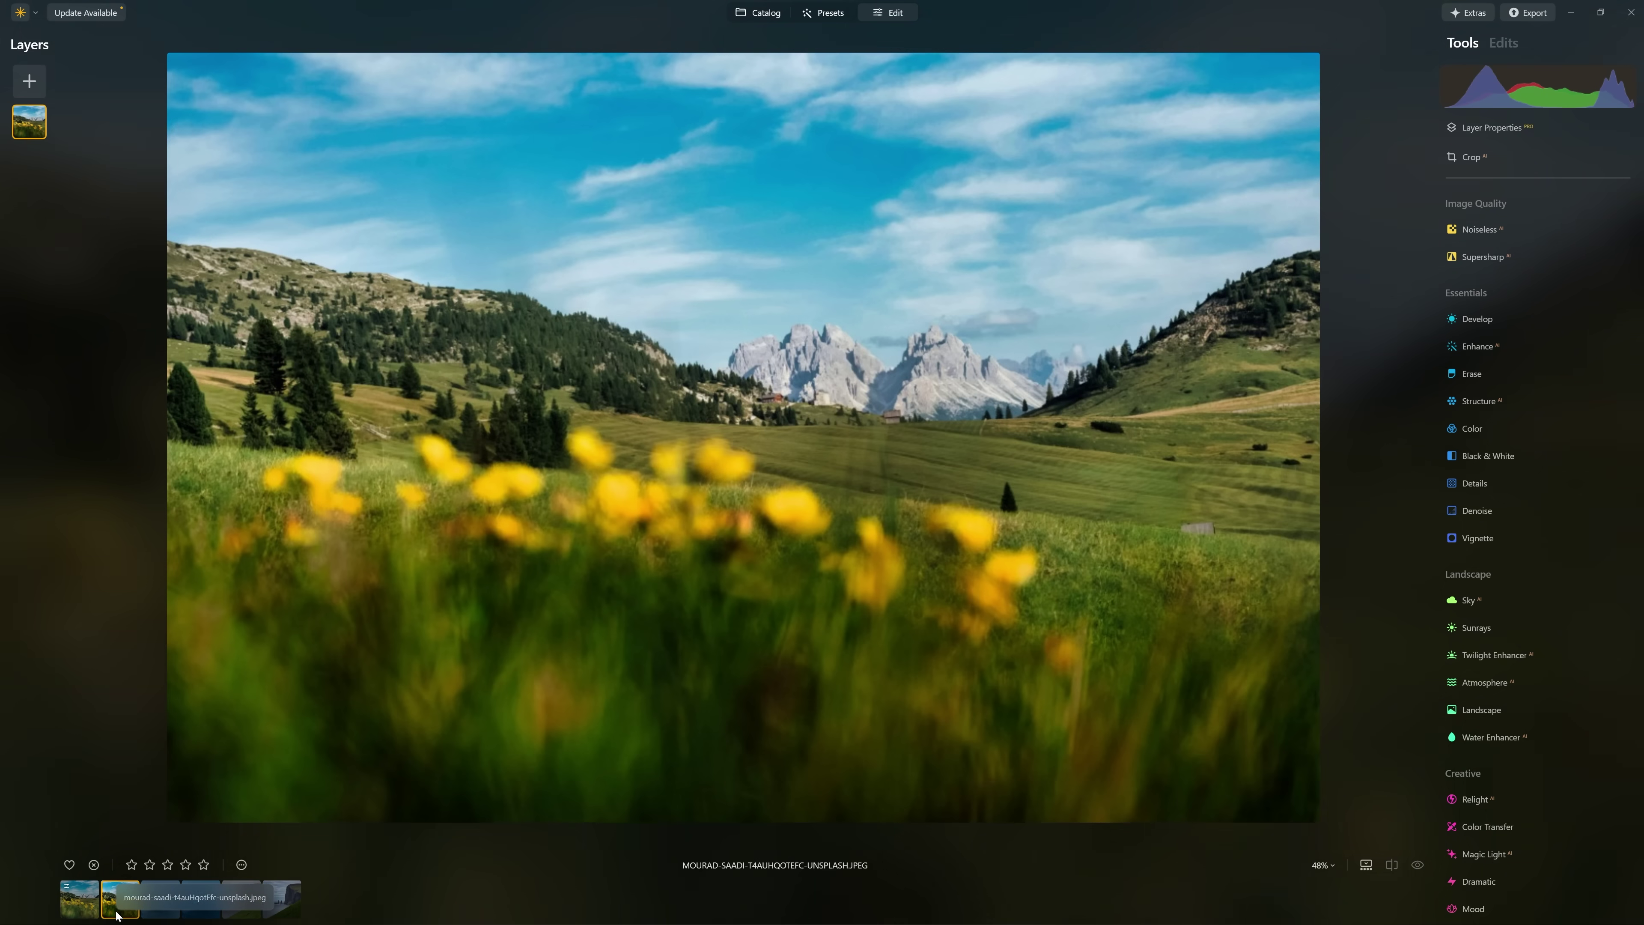
pyautogui.click(95, 915)
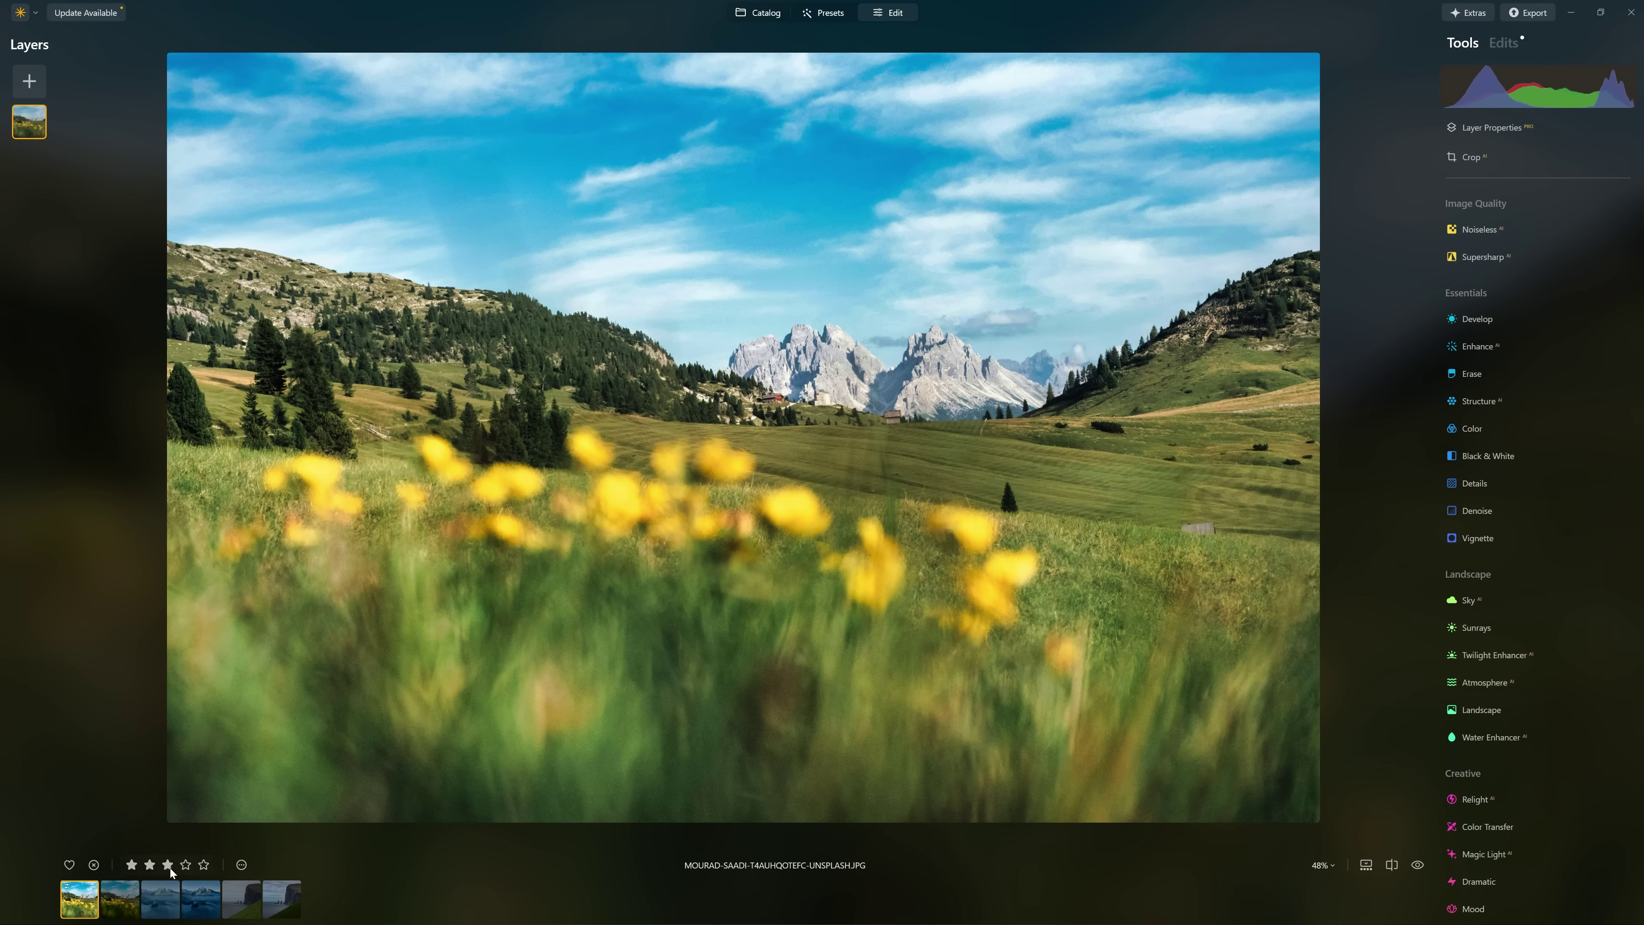
pyautogui.click(129, 909)
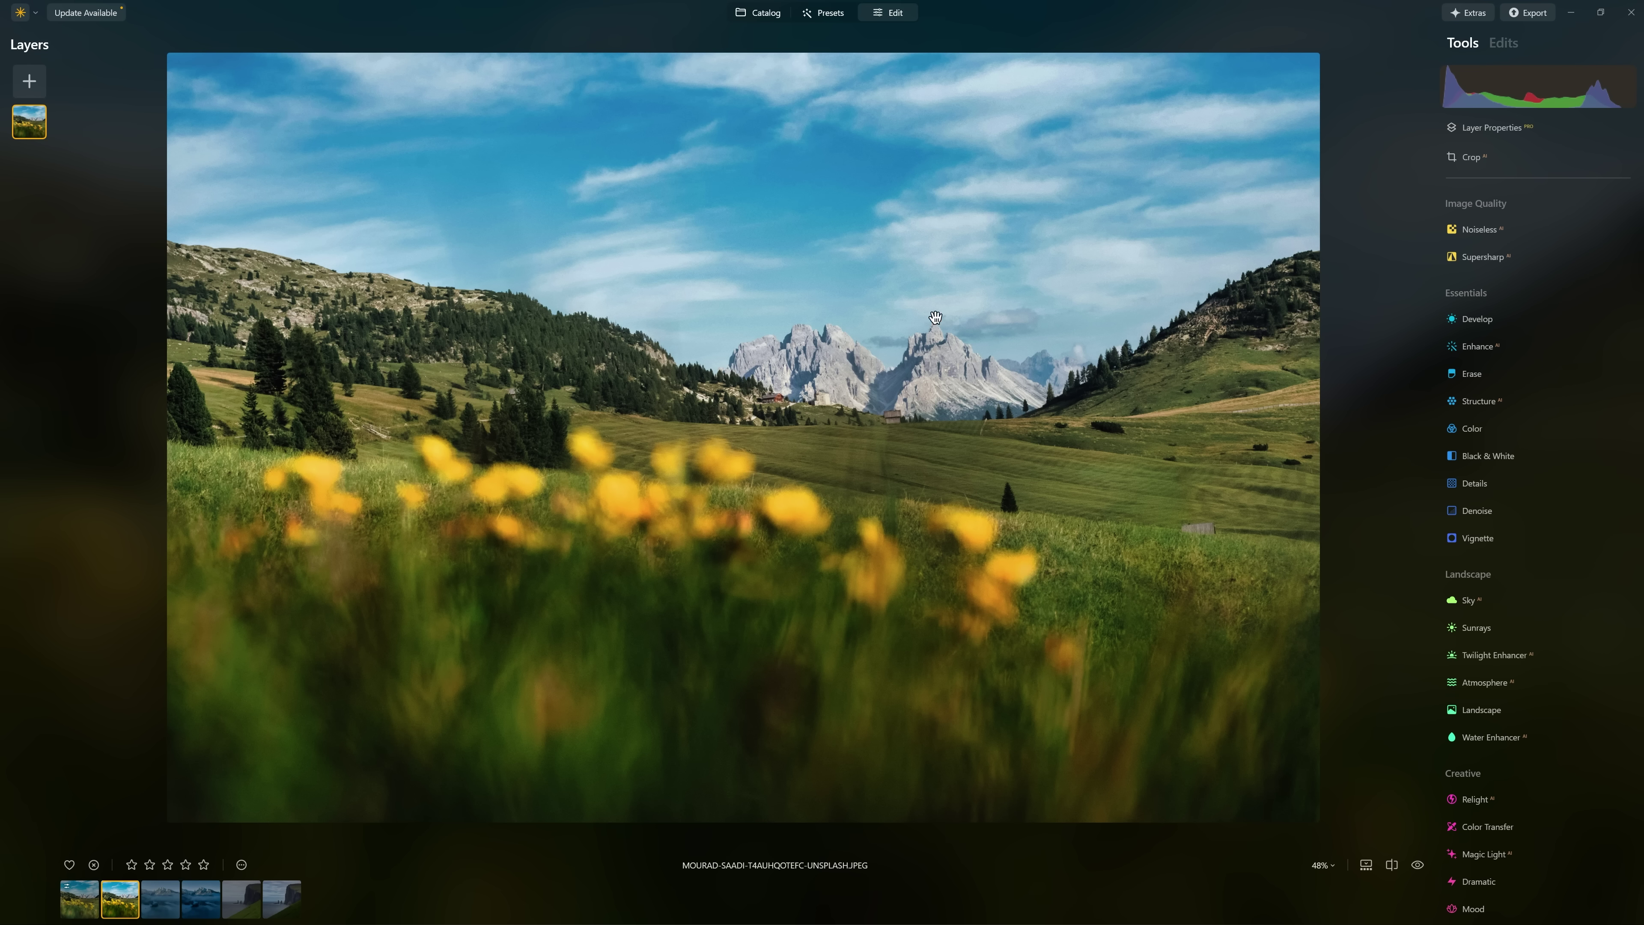
pyautogui.click(79, 910)
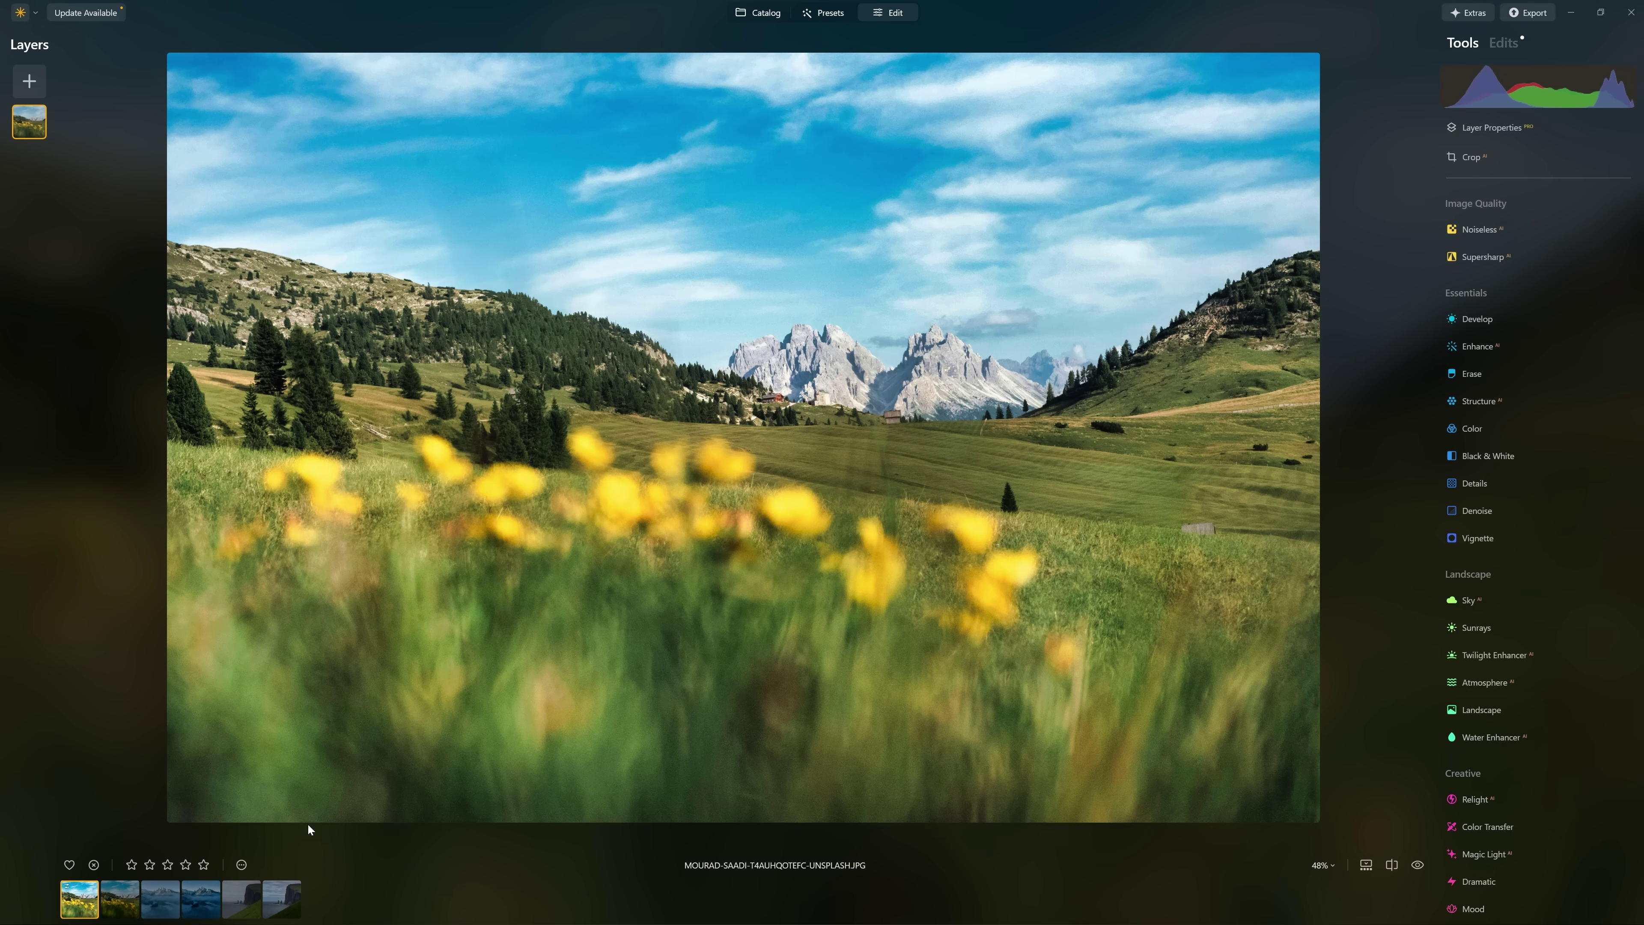
pyautogui.click(120, 898)
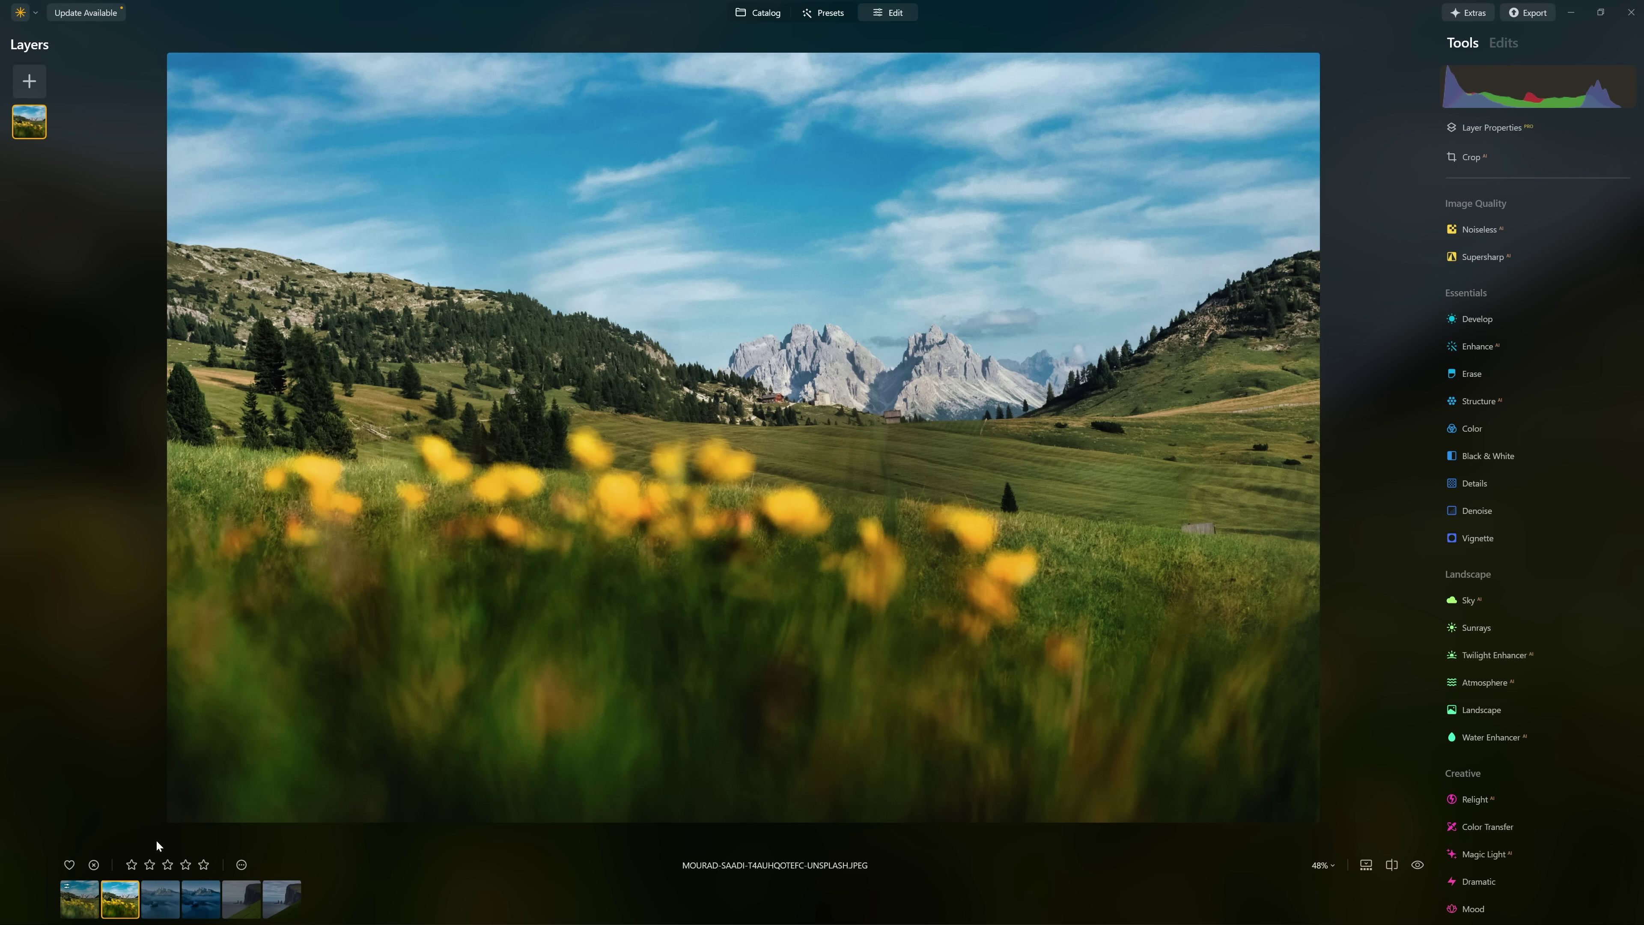
# Revert all adjustments on the original yellow-flower meadow photo.
pyautogui.click(79, 899)
pyautogui.rightClick(79, 901)
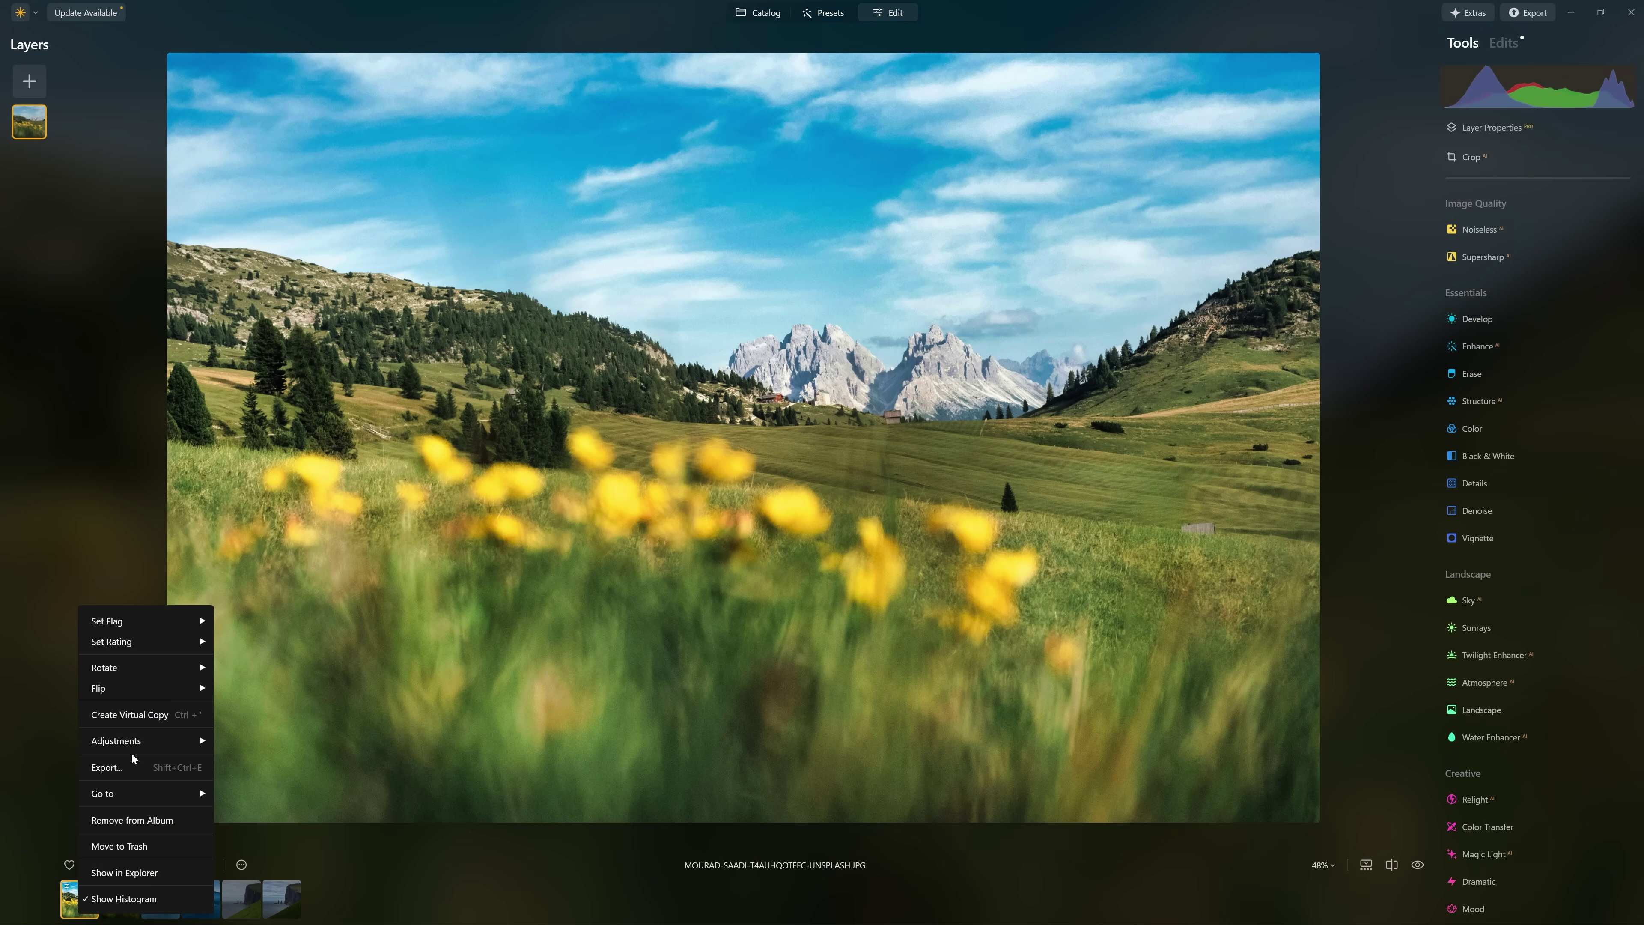
pyautogui.moveTo(139, 740)
pyautogui.click(265, 813)
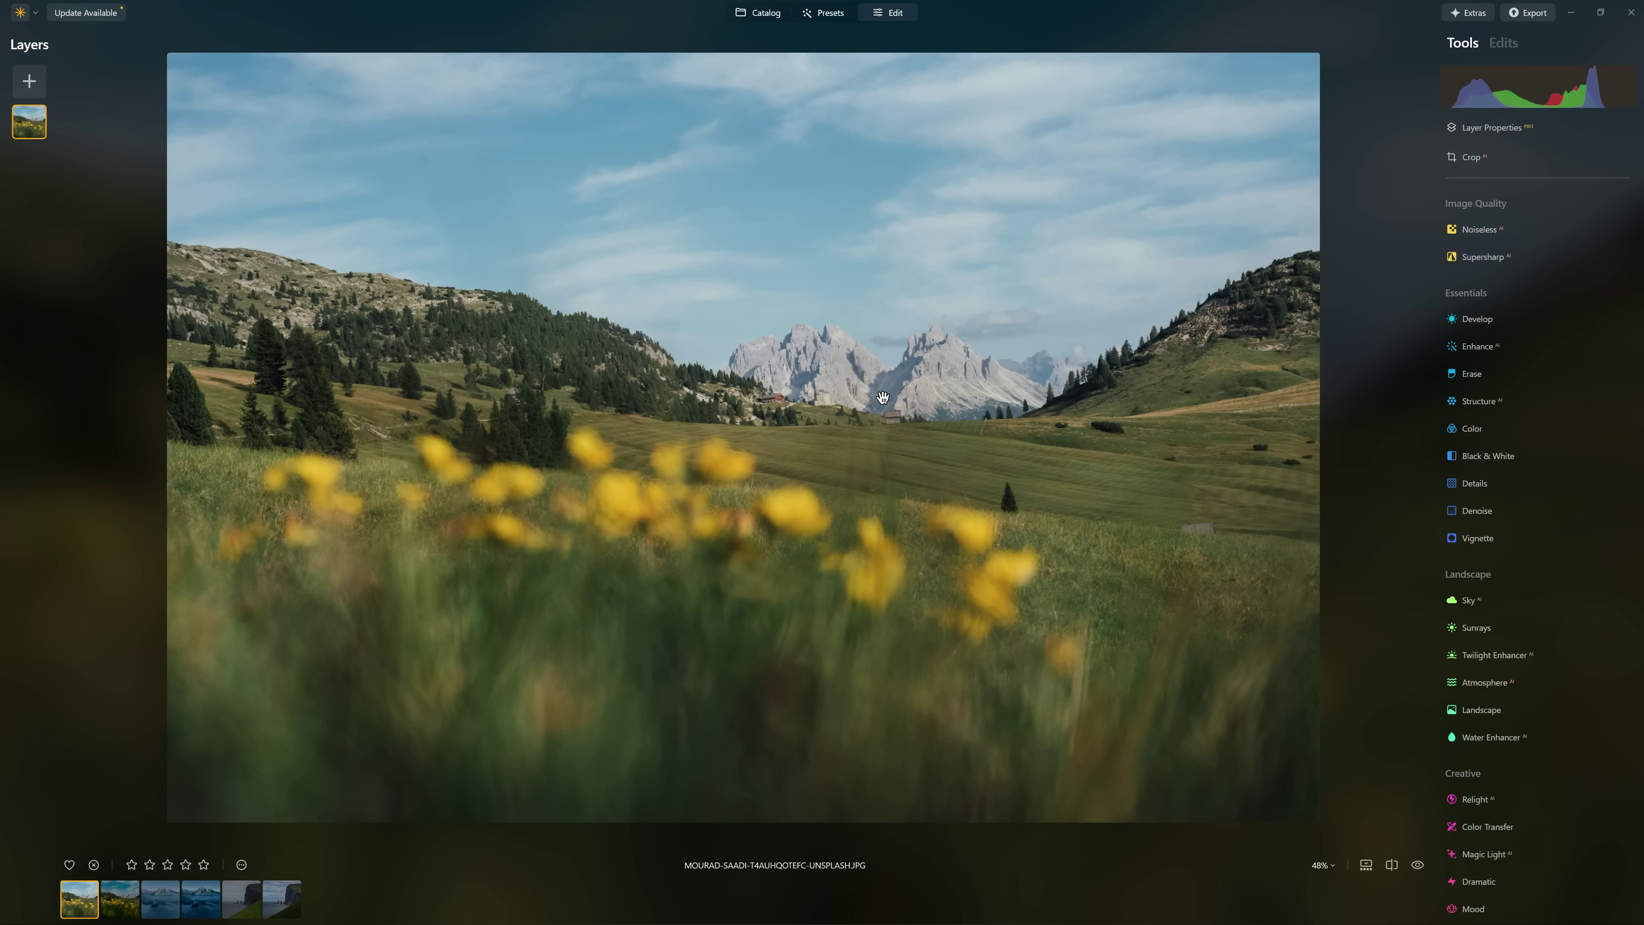
# Compare the edited and original versions of the misty snowy mountain photo, finishing on the original.
pyautogui.click(198, 898)
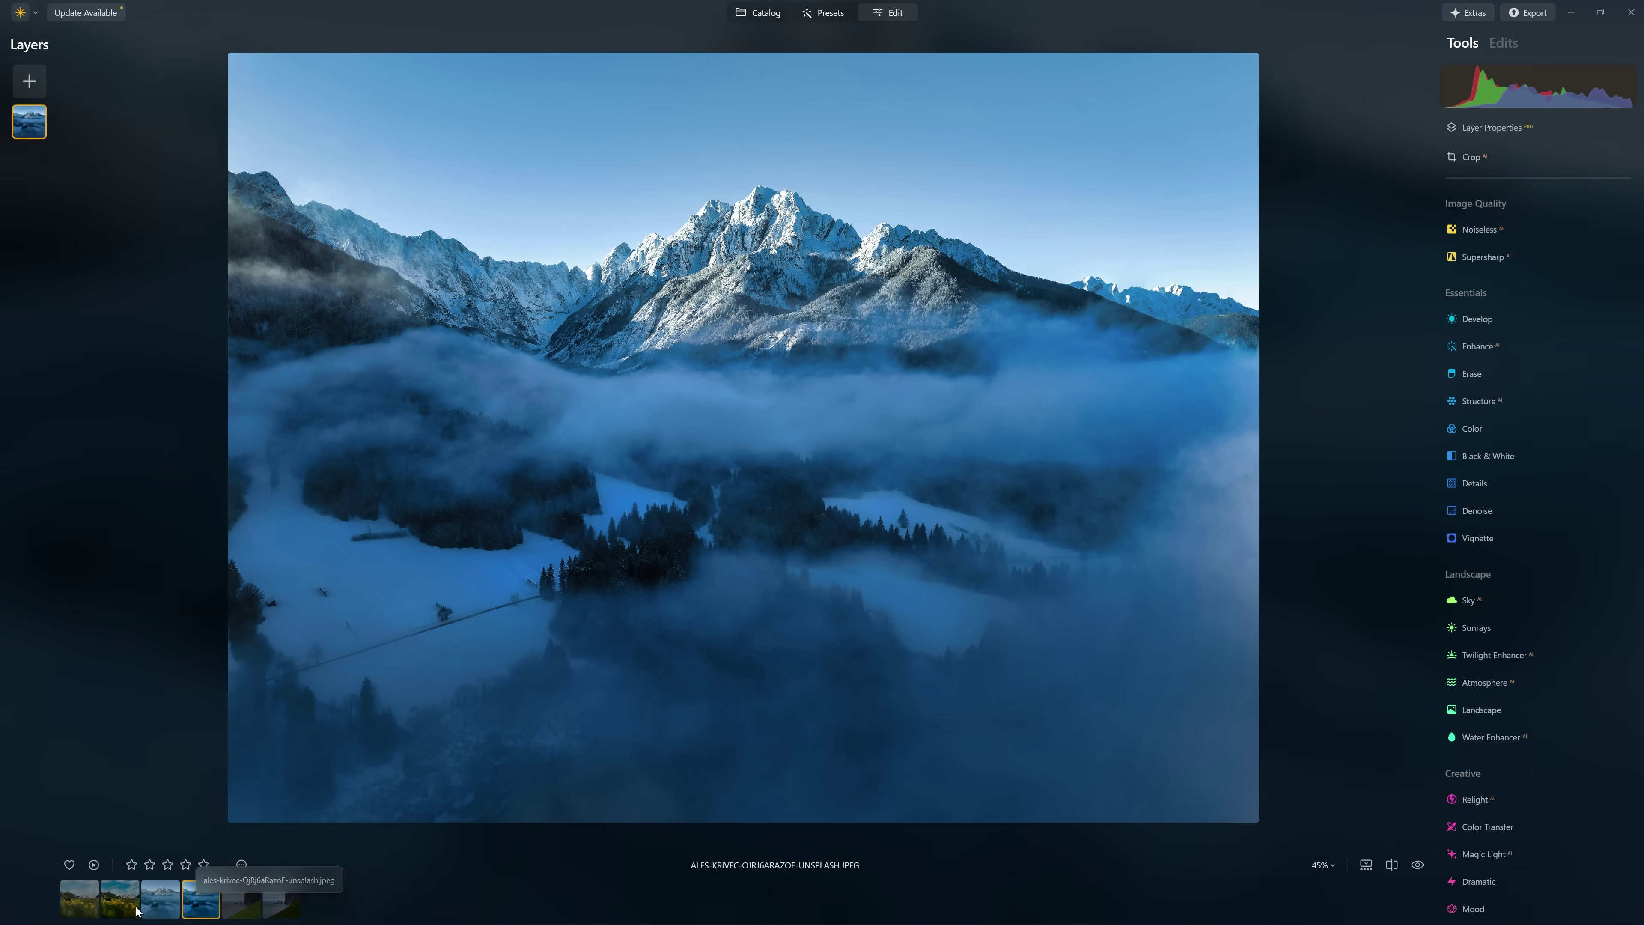
pyautogui.click(165, 910)
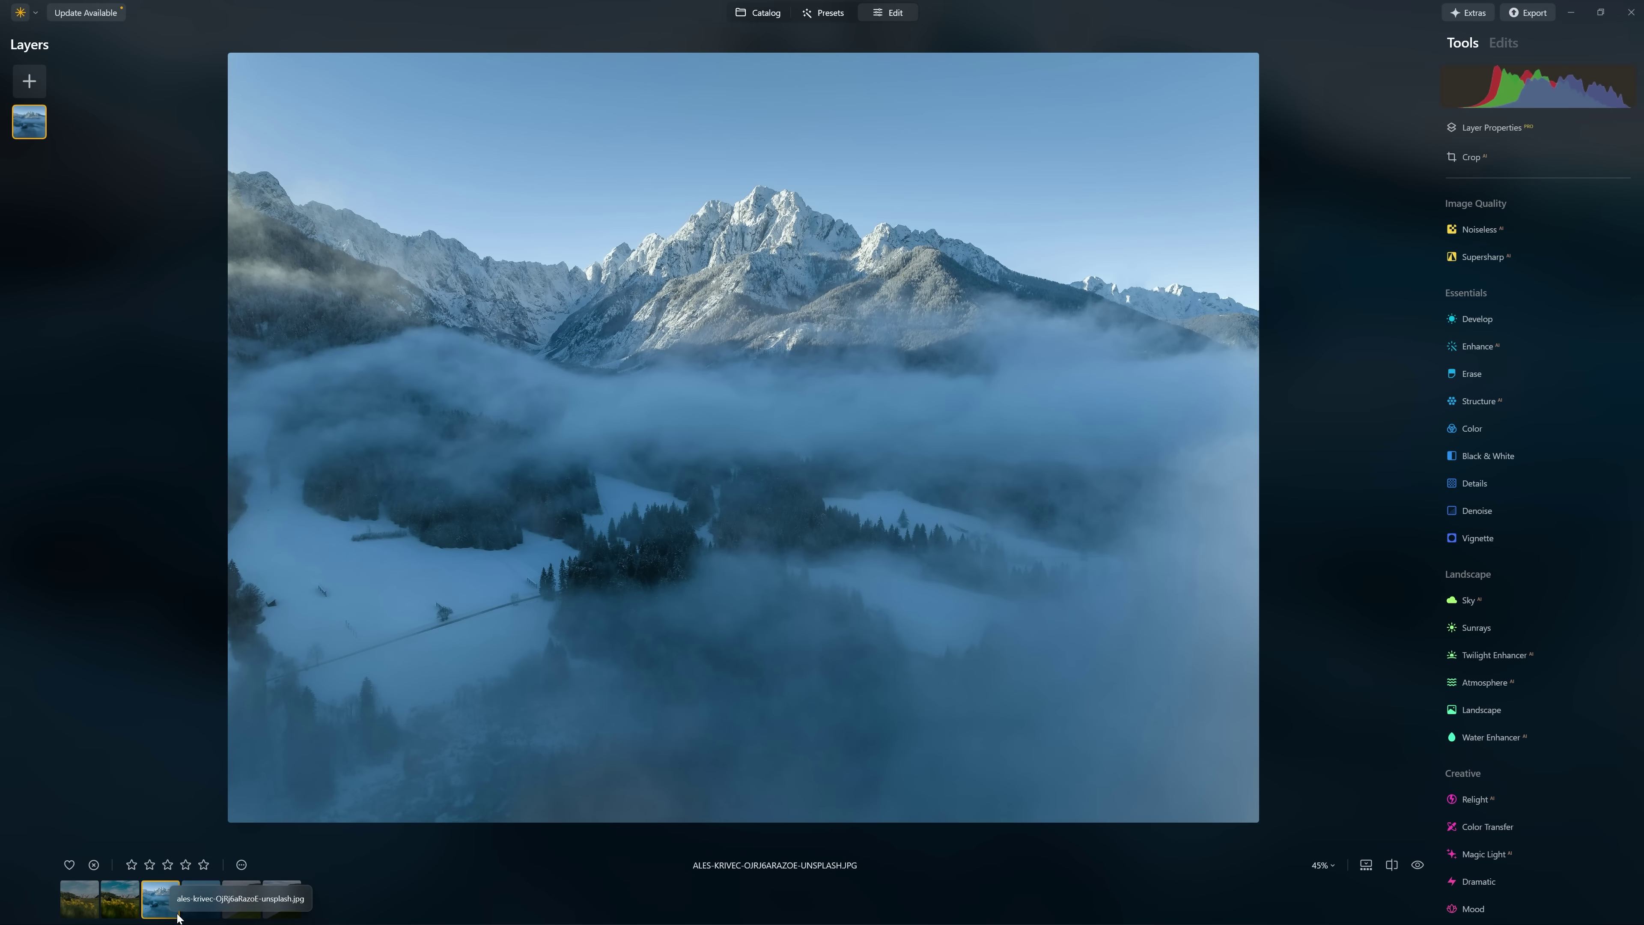
pyautogui.press('Right')
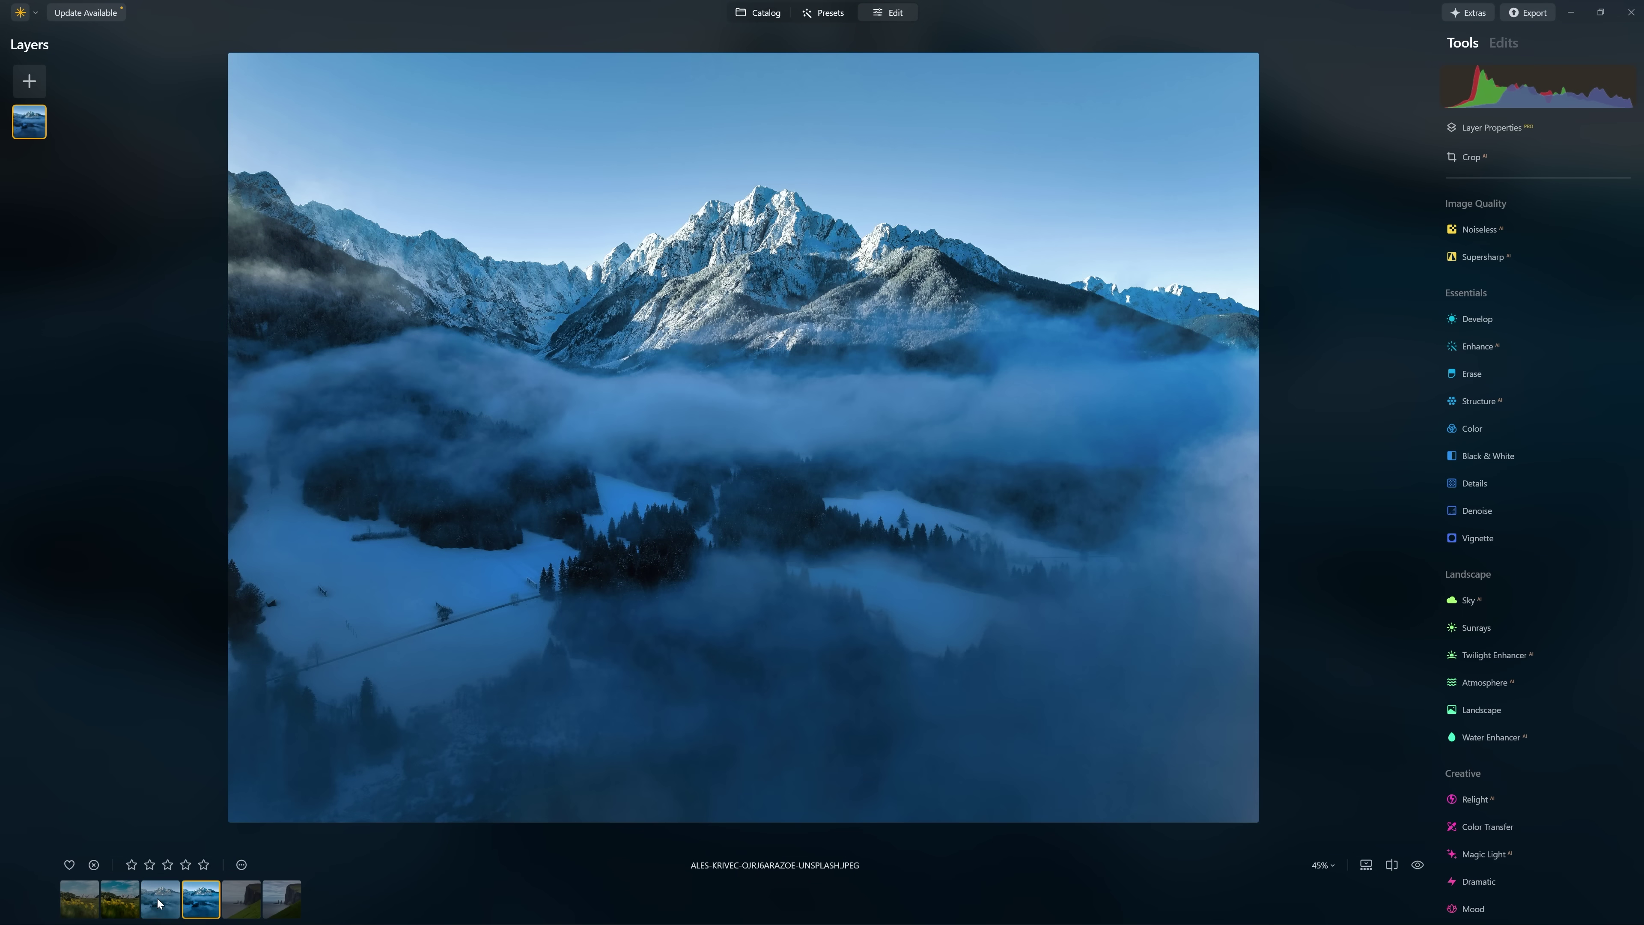
pyautogui.click(159, 903)
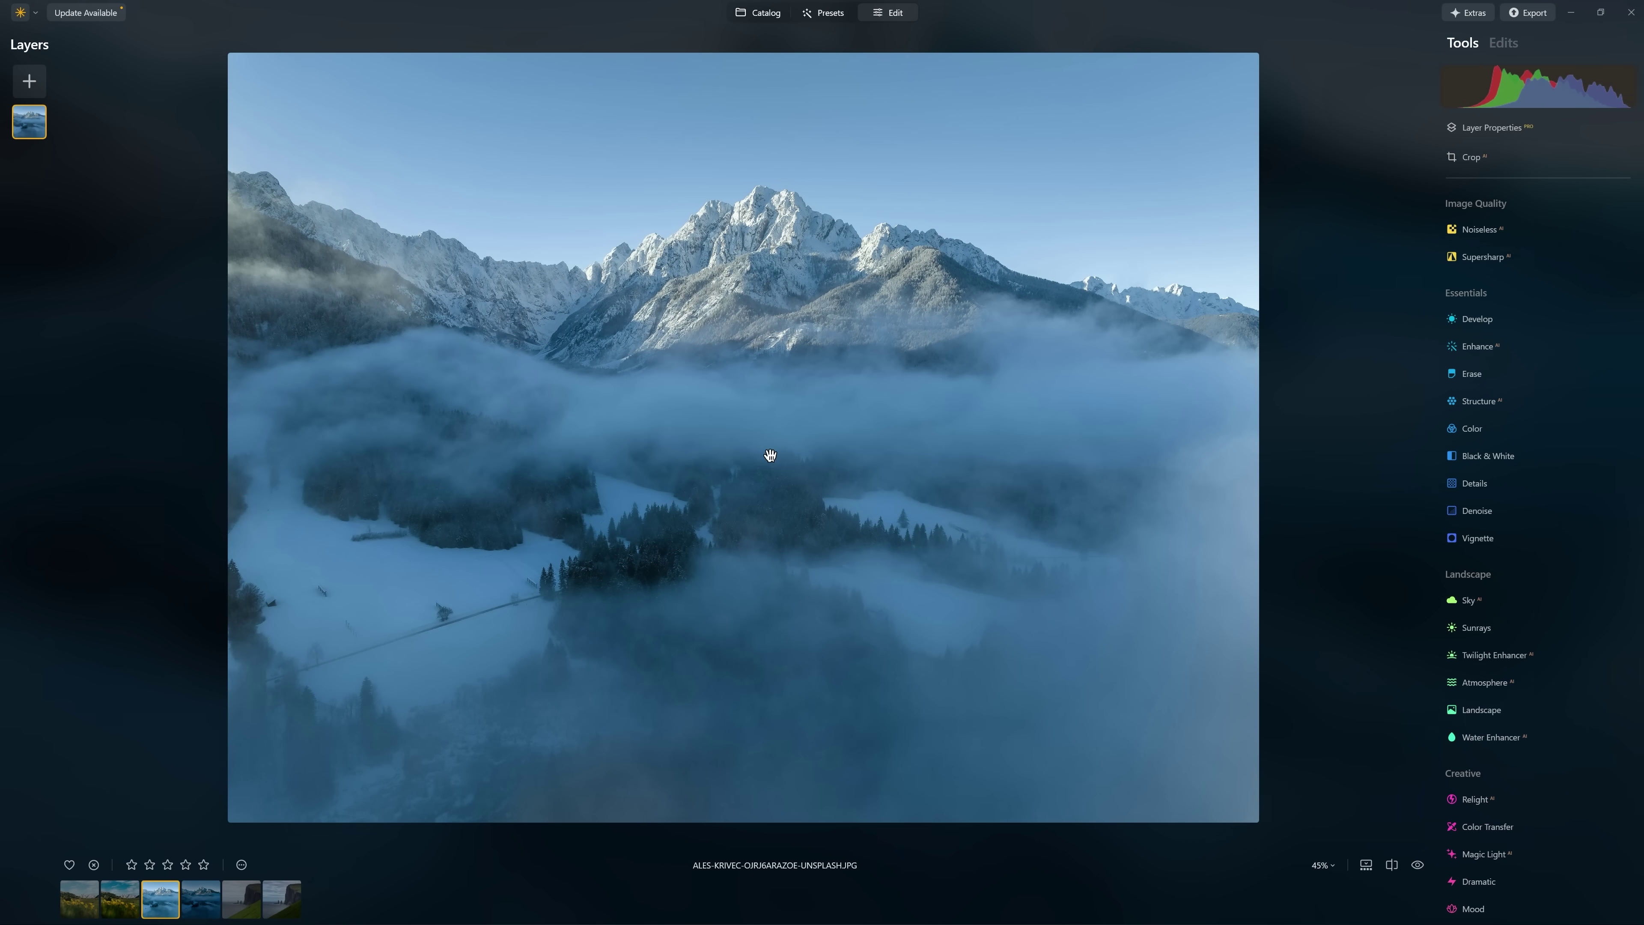
# Set the Structure AI Amount to 100 on the original misty mountain photo, toggle its effect and compare it with the edited version.
pyautogui.click(1500, 401)
pyautogui.moveTo(1538, 479); pyautogui.dragTo(1613, 476)
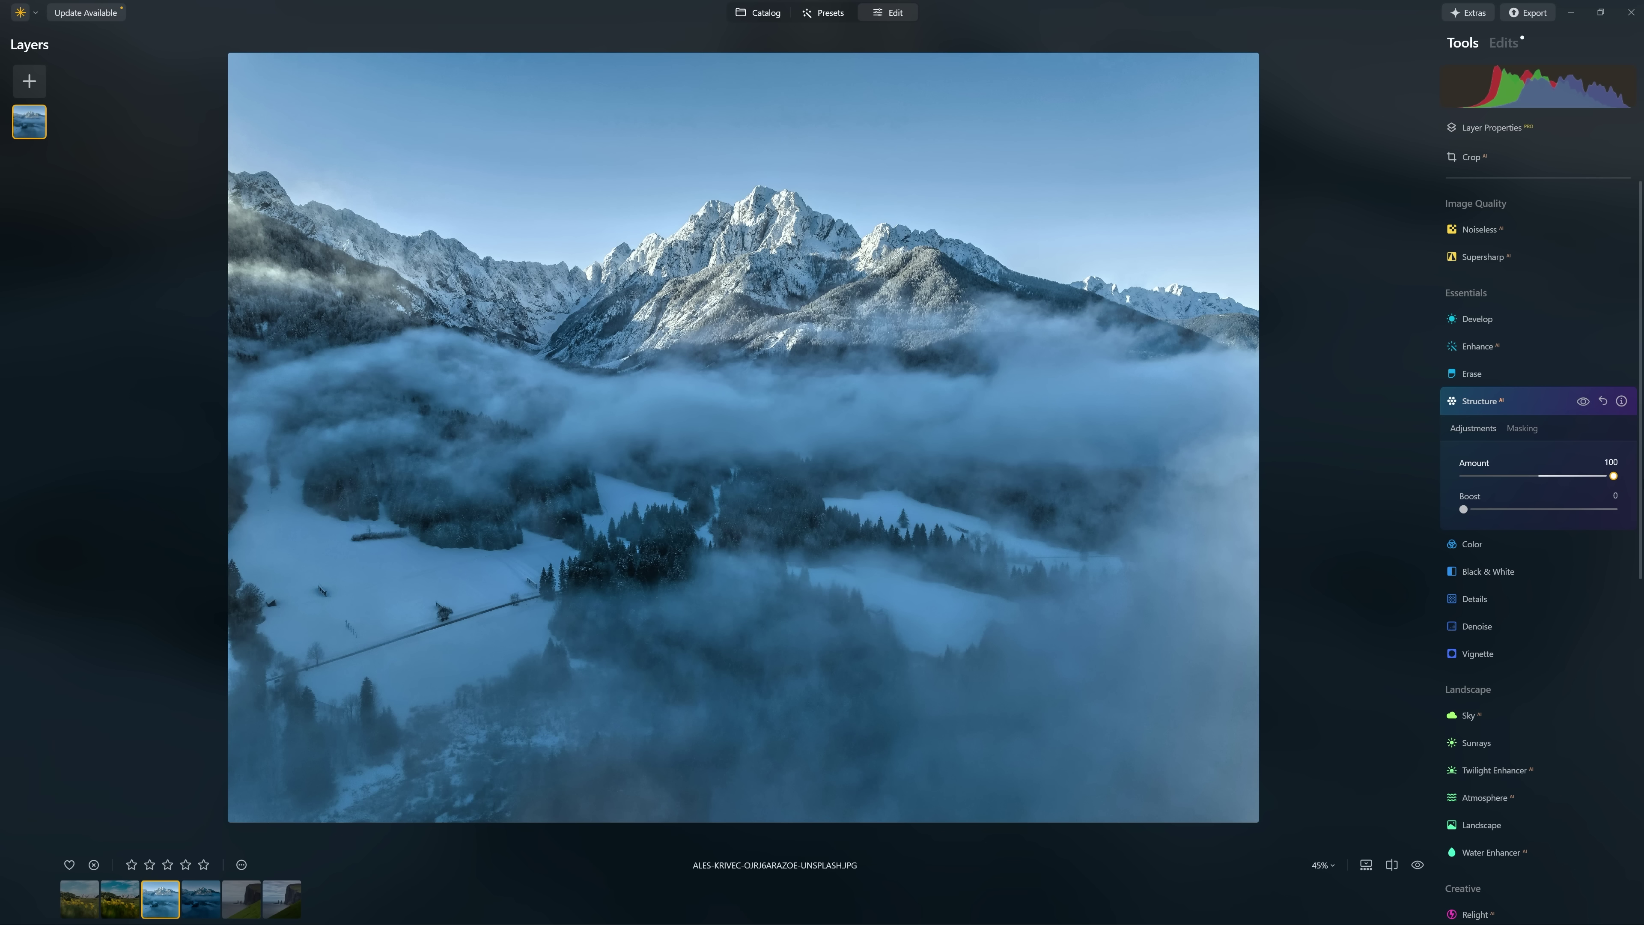
pyautogui.click(1583, 407)
pyautogui.click(1583, 403)
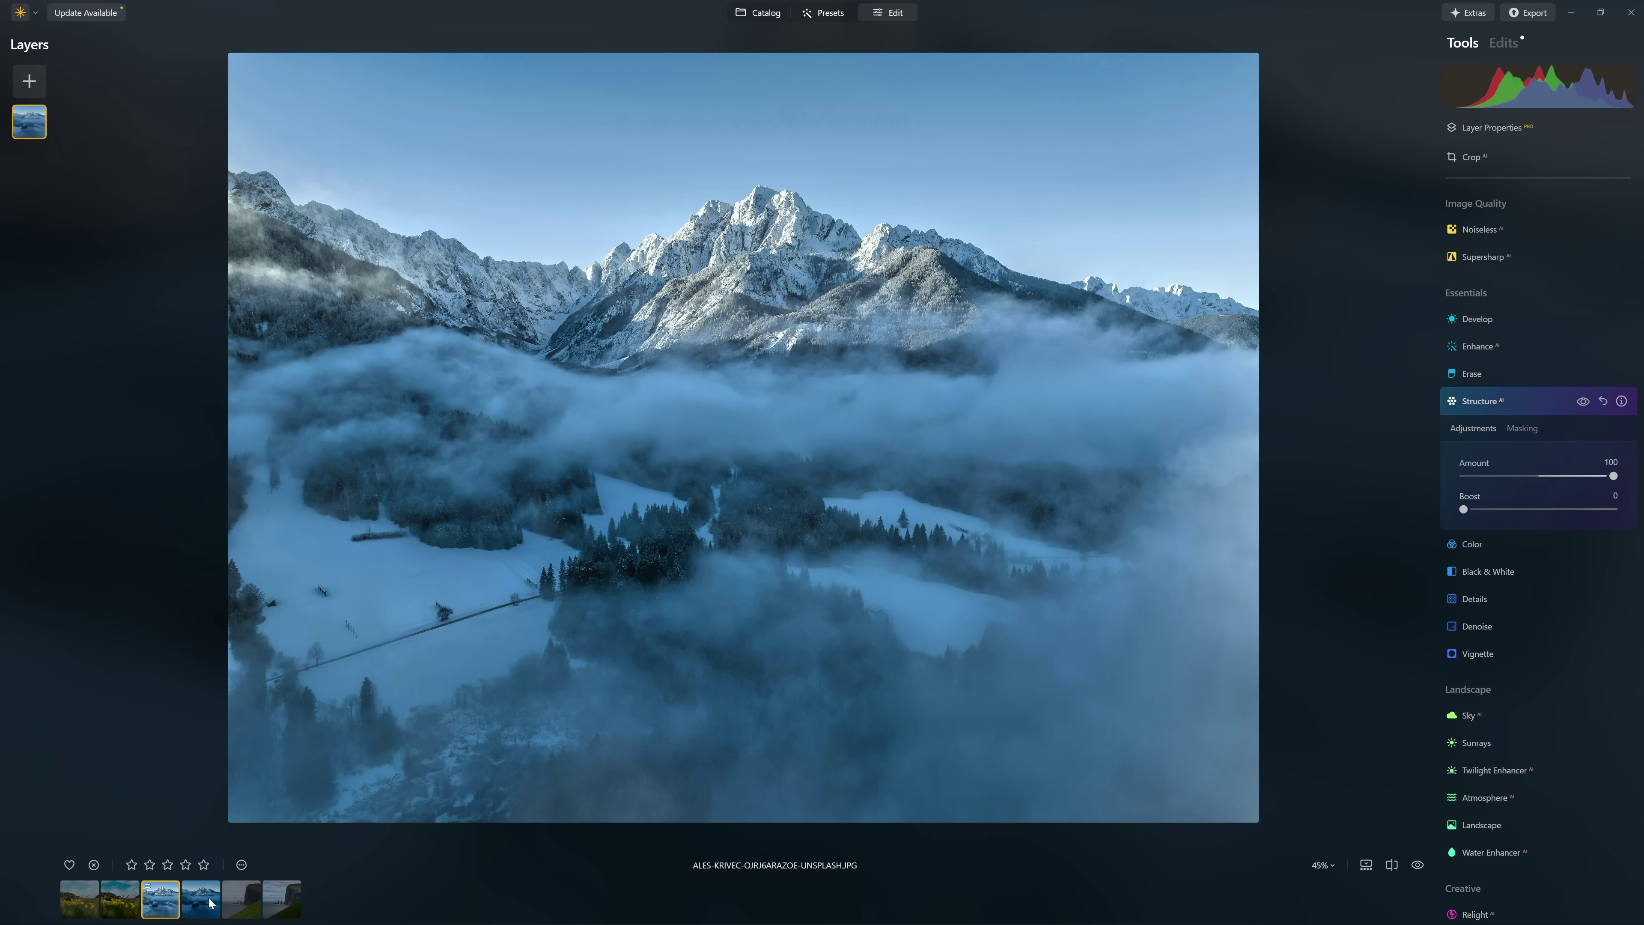
pyautogui.click(193, 909)
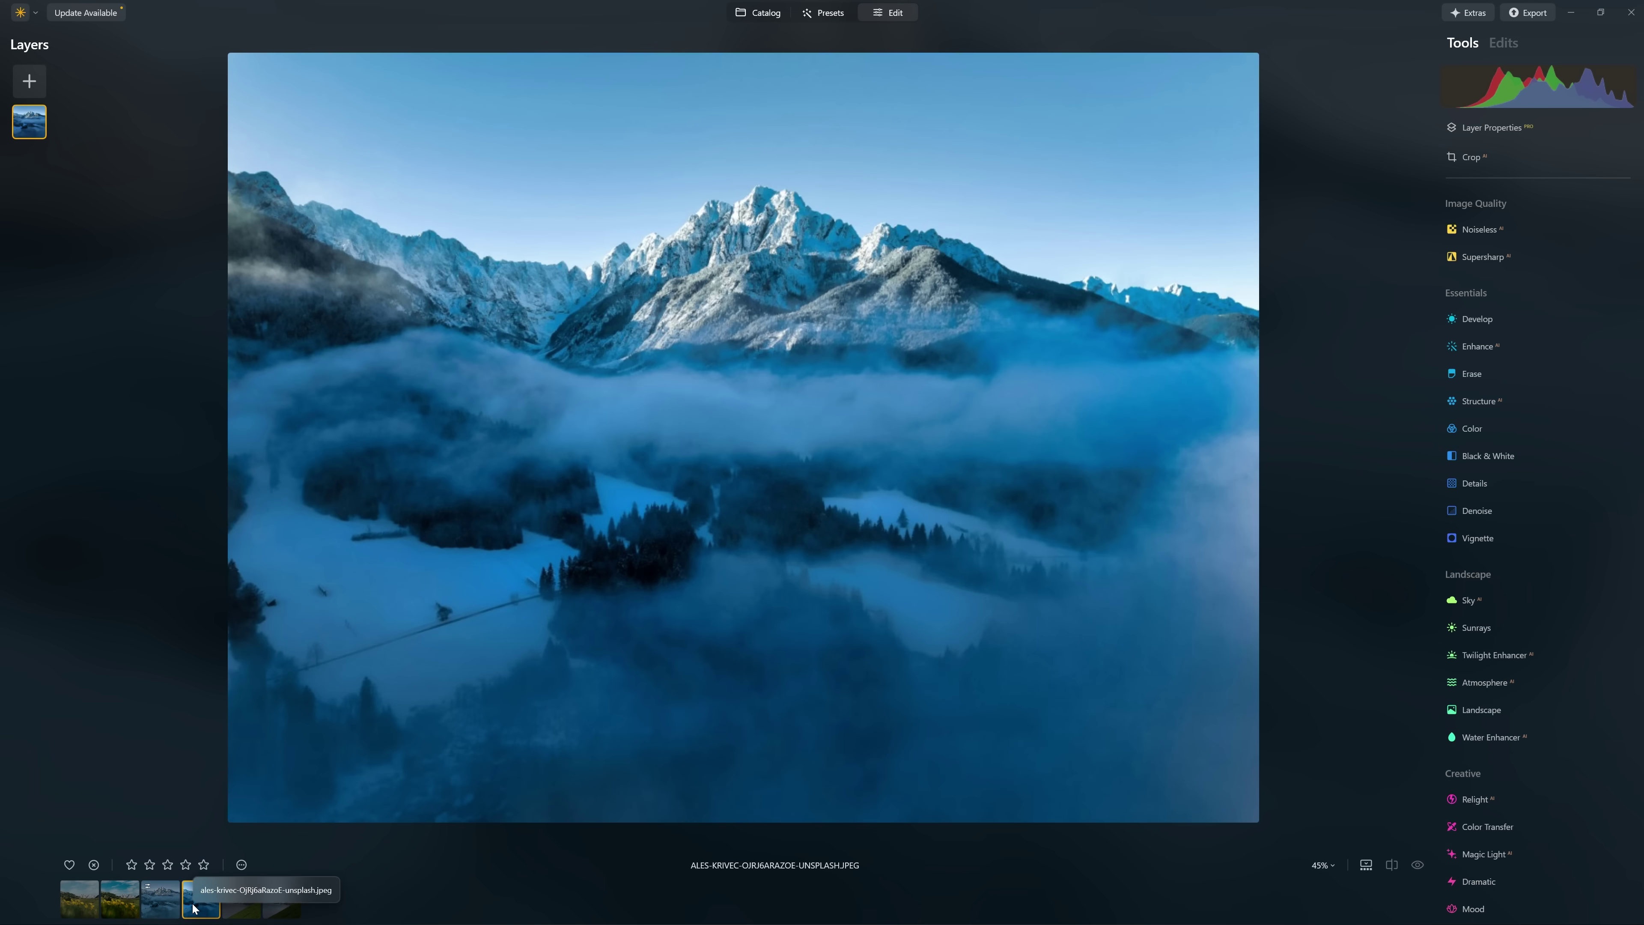
# Revert all adjustments on the original misty mountain photo, and view its edited version again.
pyautogui.click(153, 904)
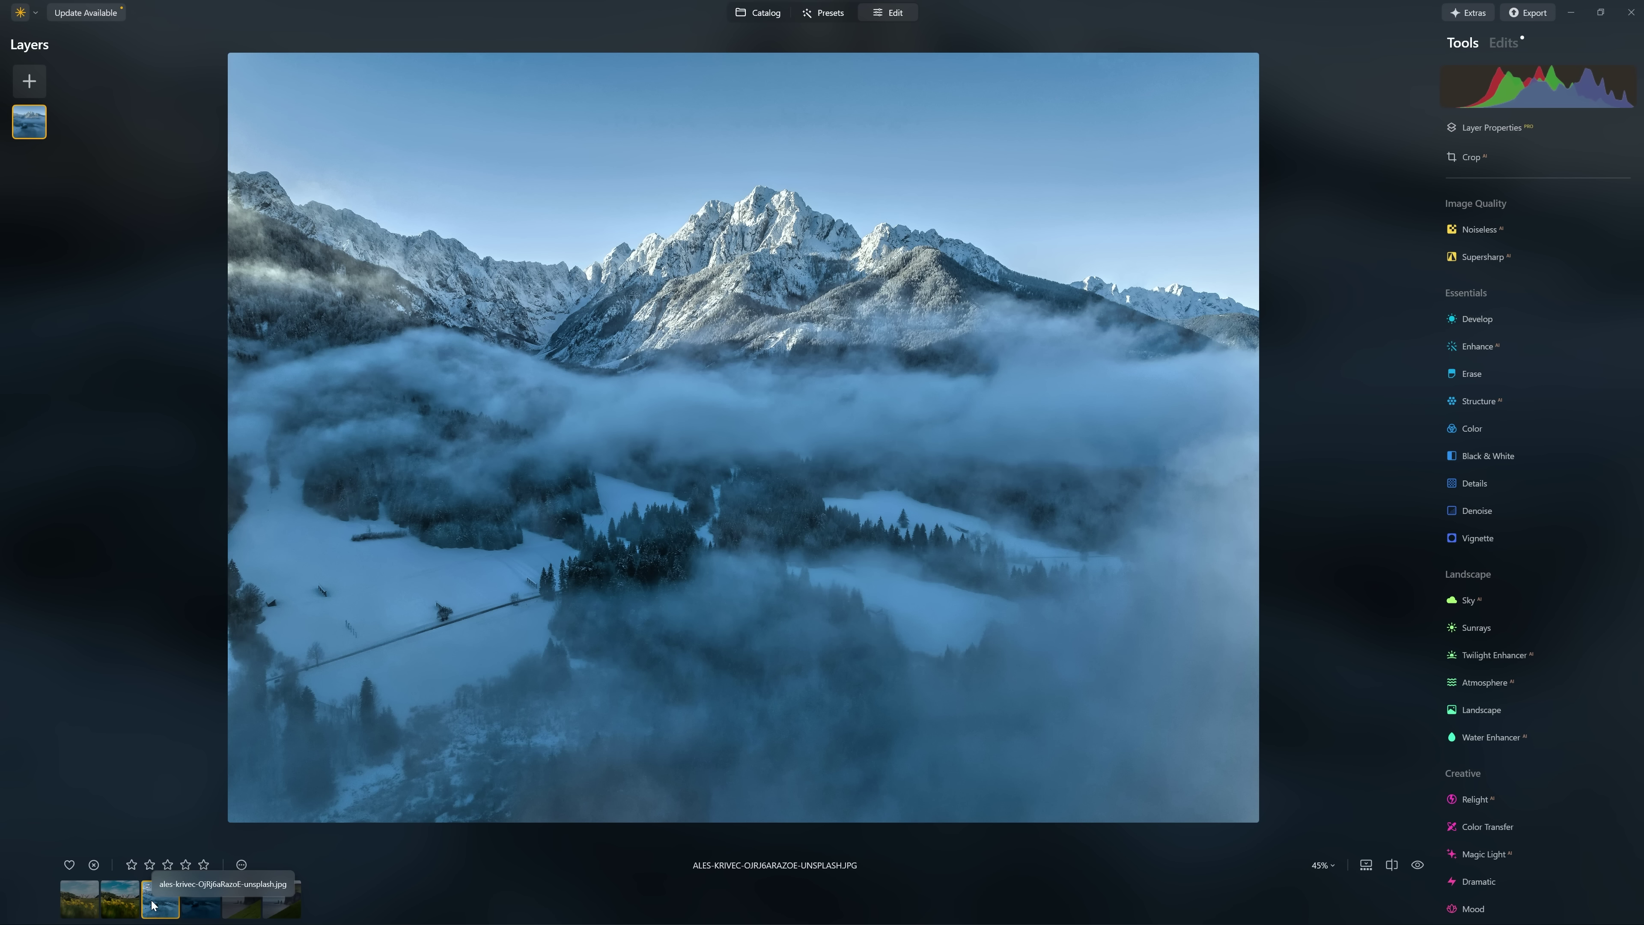
pyautogui.rightClick(153, 904)
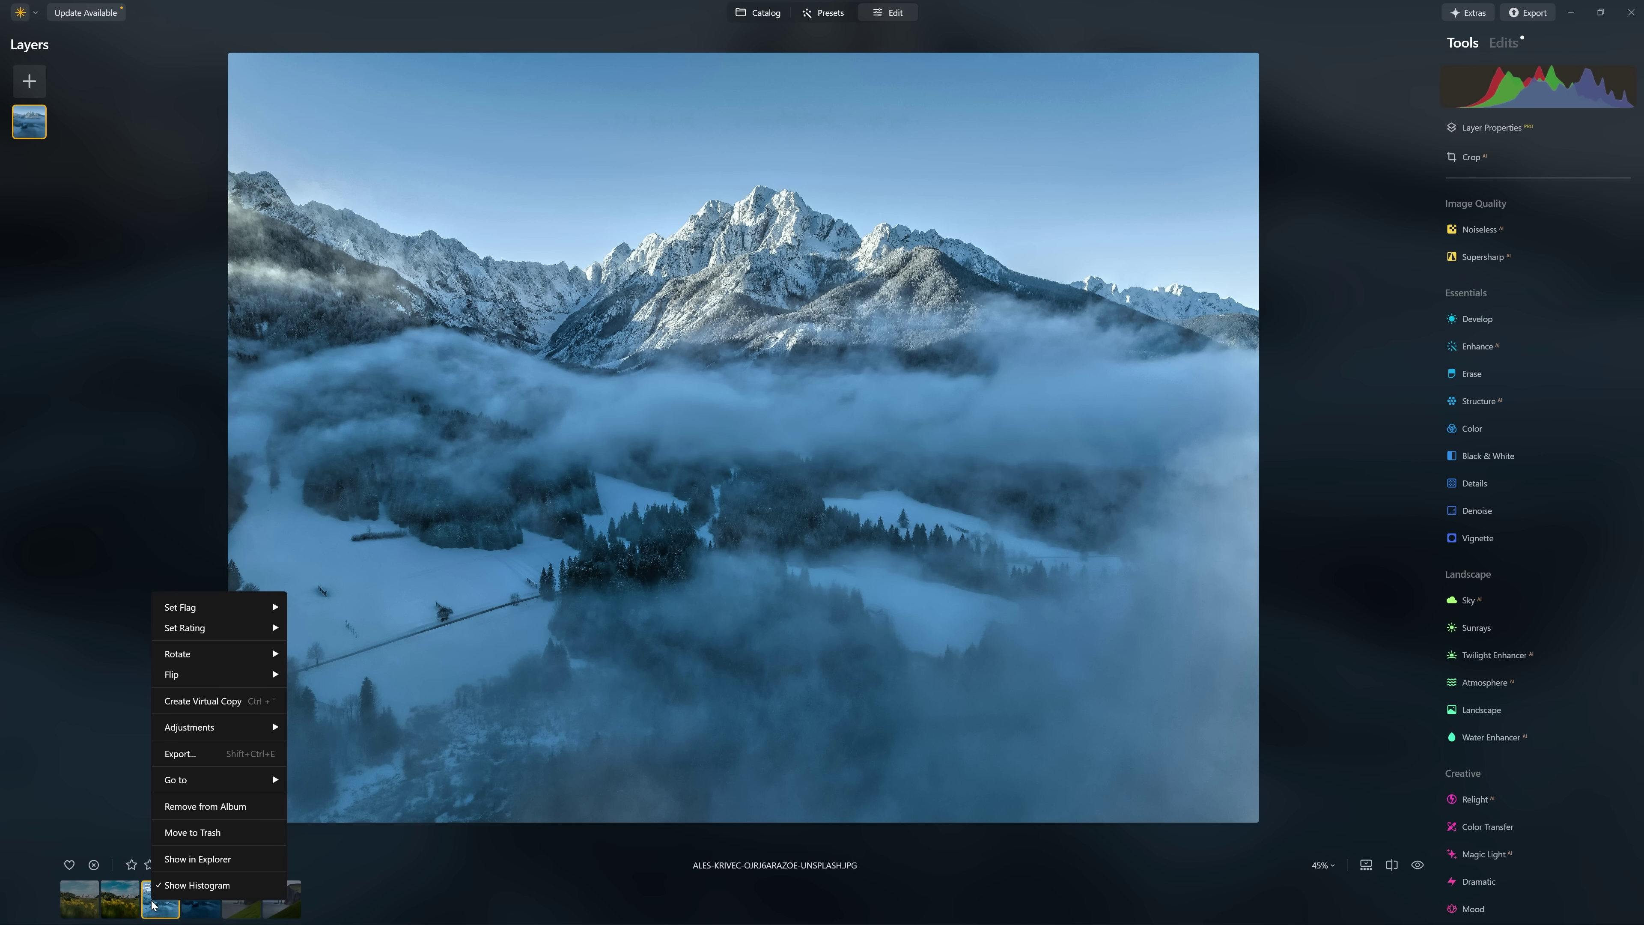
pyautogui.moveTo(270, 723)
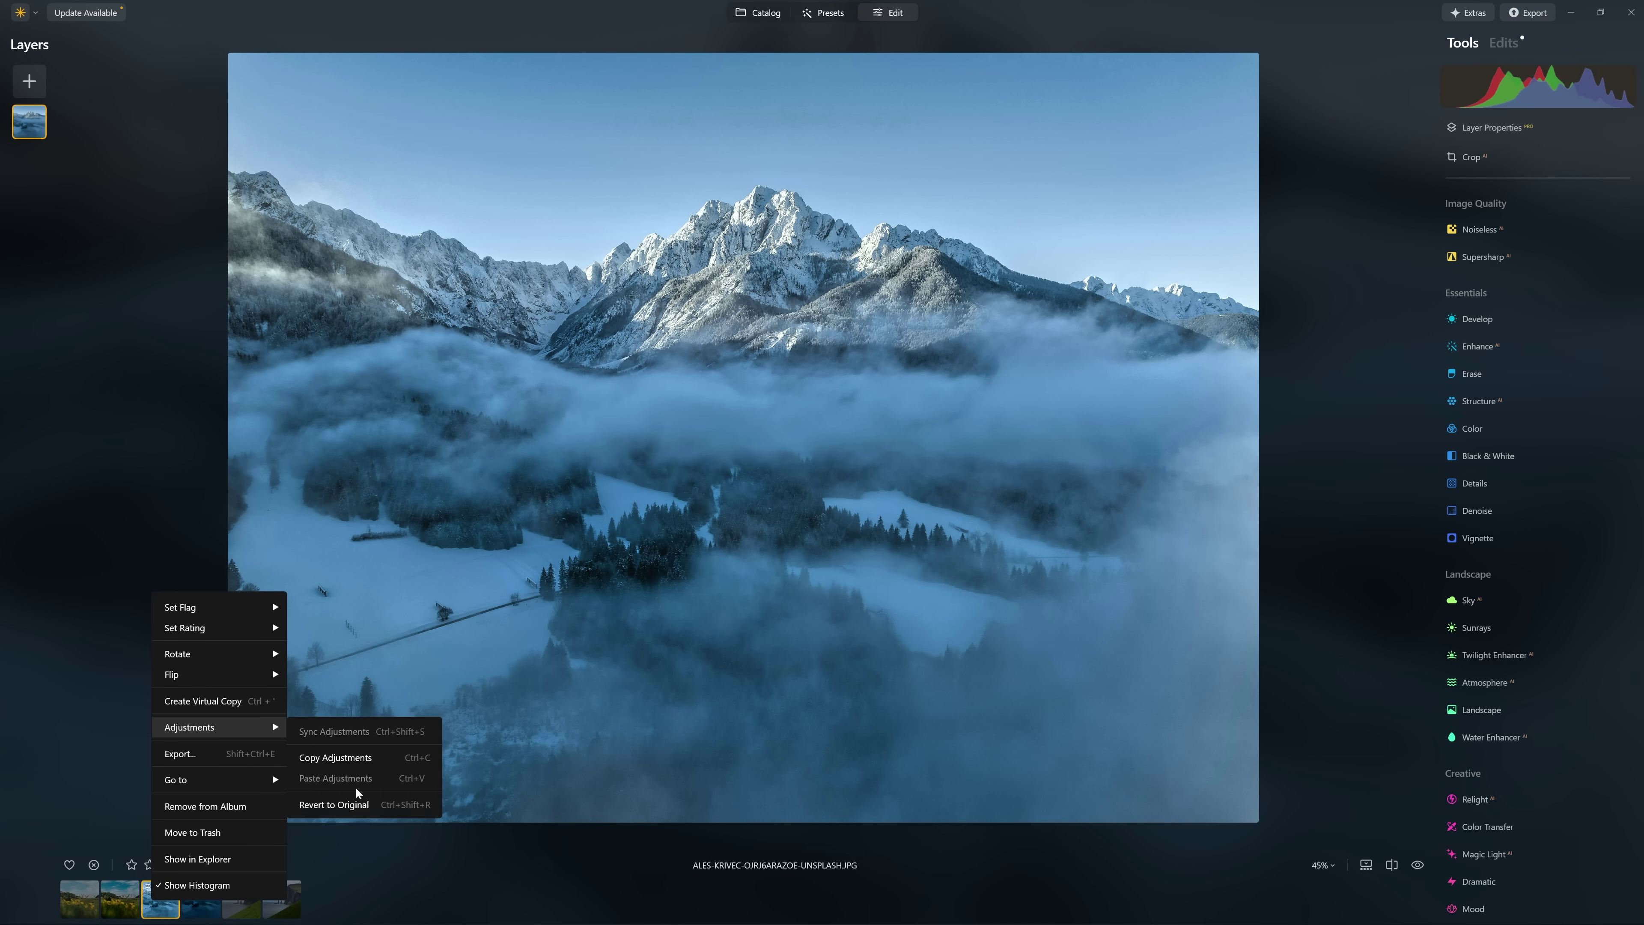
pyautogui.click(364, 808)
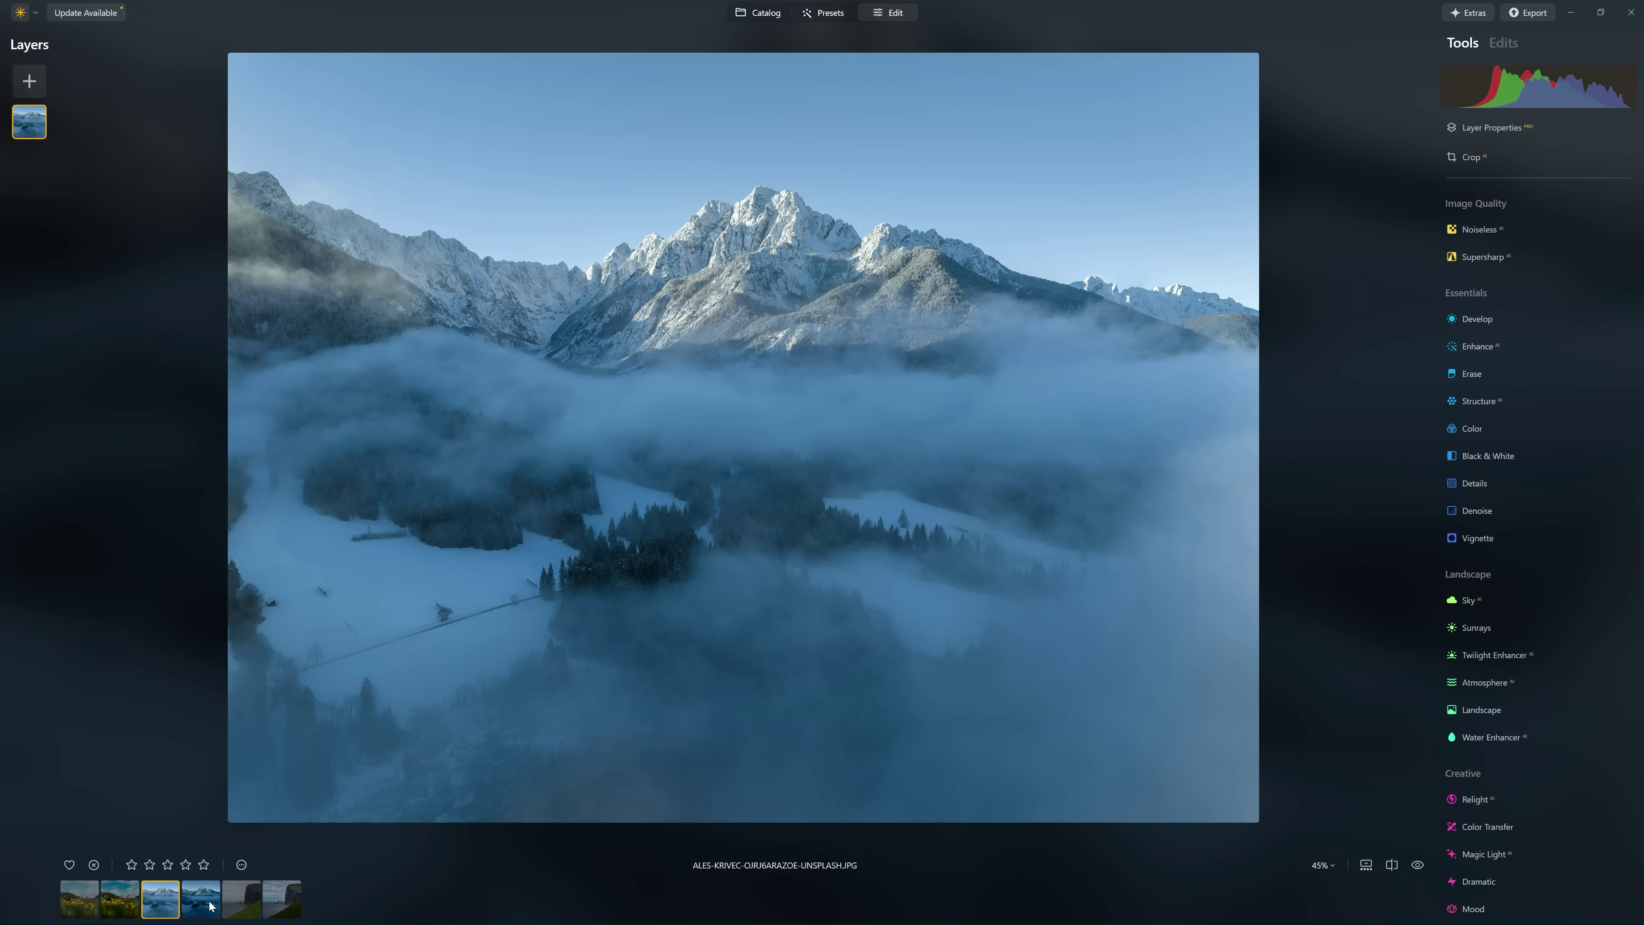
pyautogui.click(204, 905)
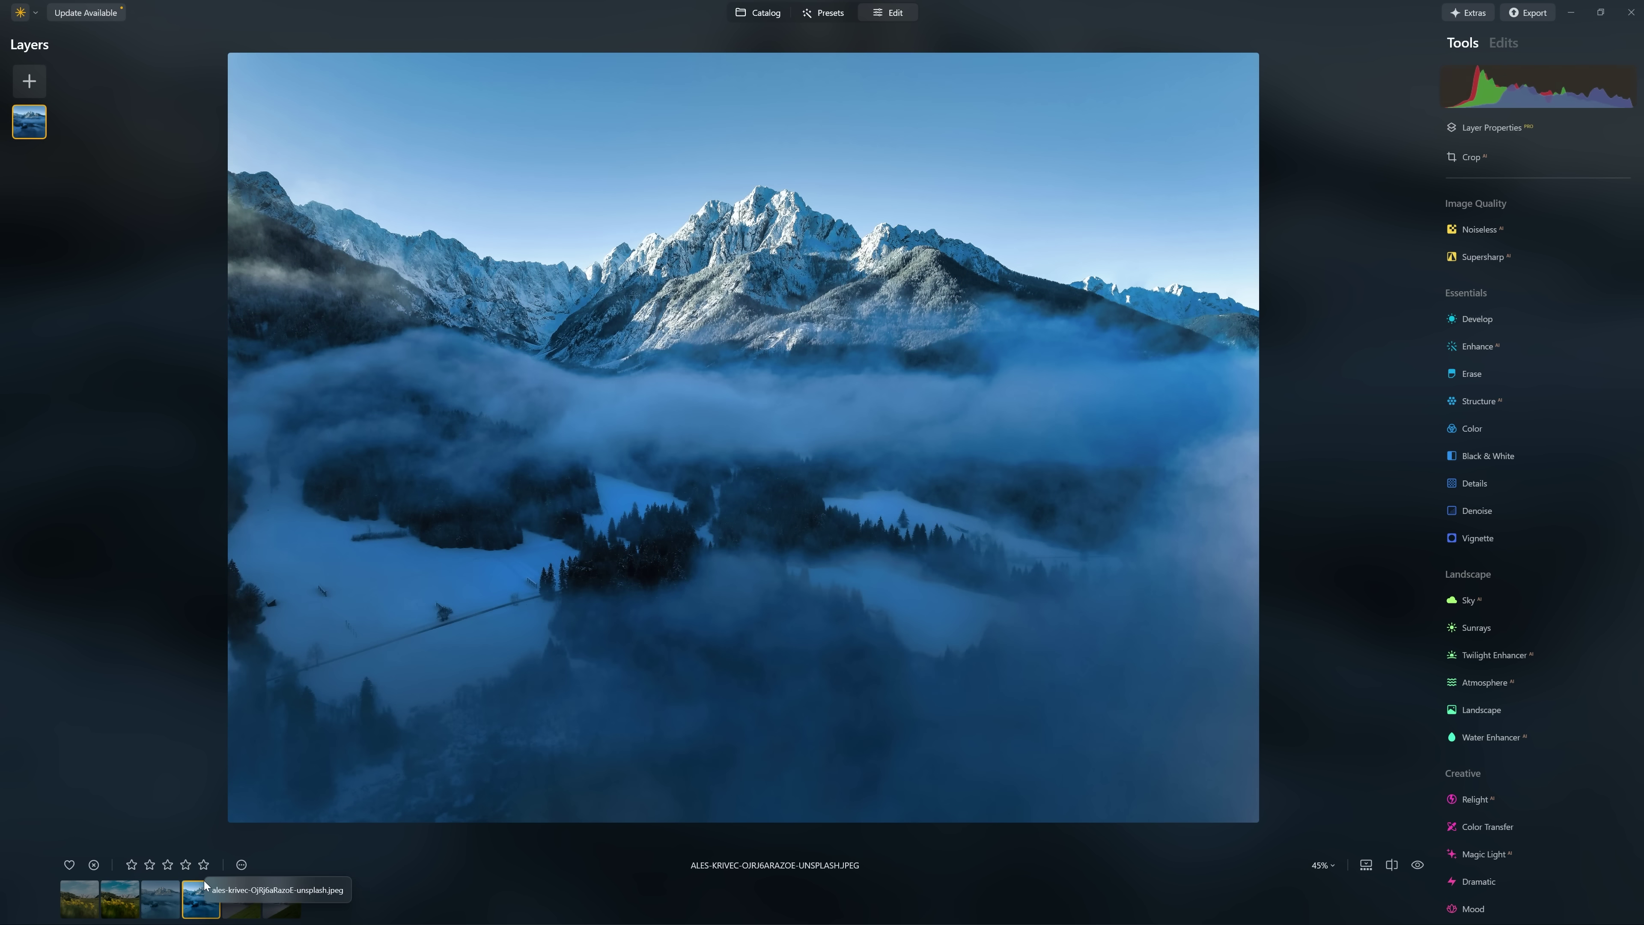
# Compare the before and after versions of the sea cliff photo several times, finishing on the before version.
pyautogui.click(258, 902)
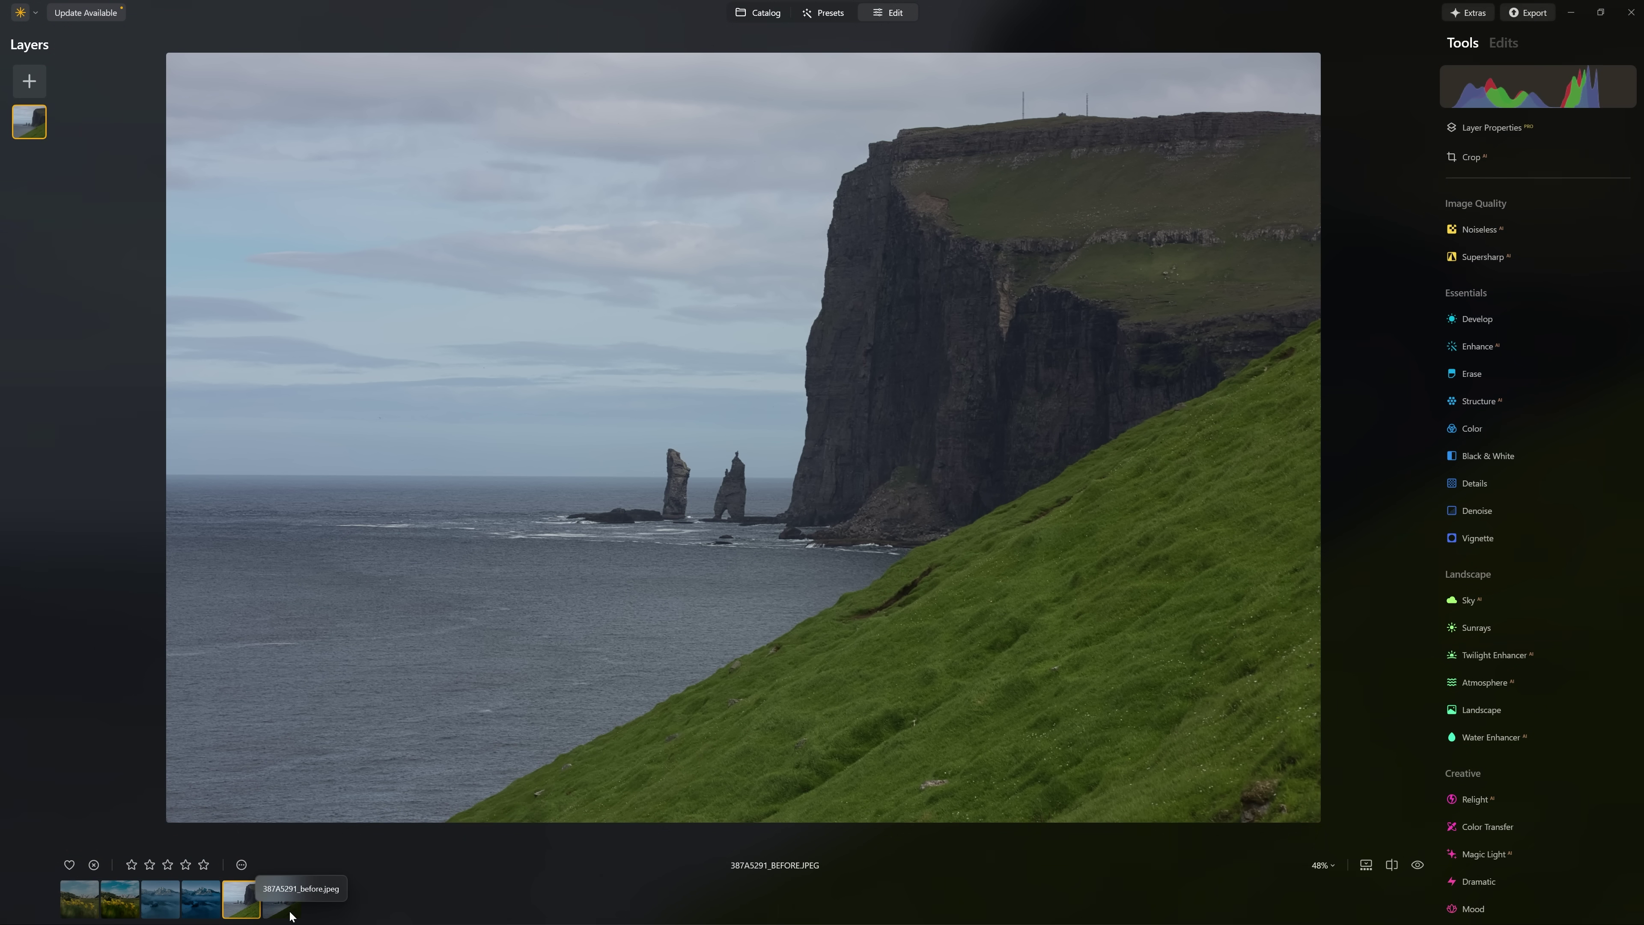
pyautogui.click(289, 913)
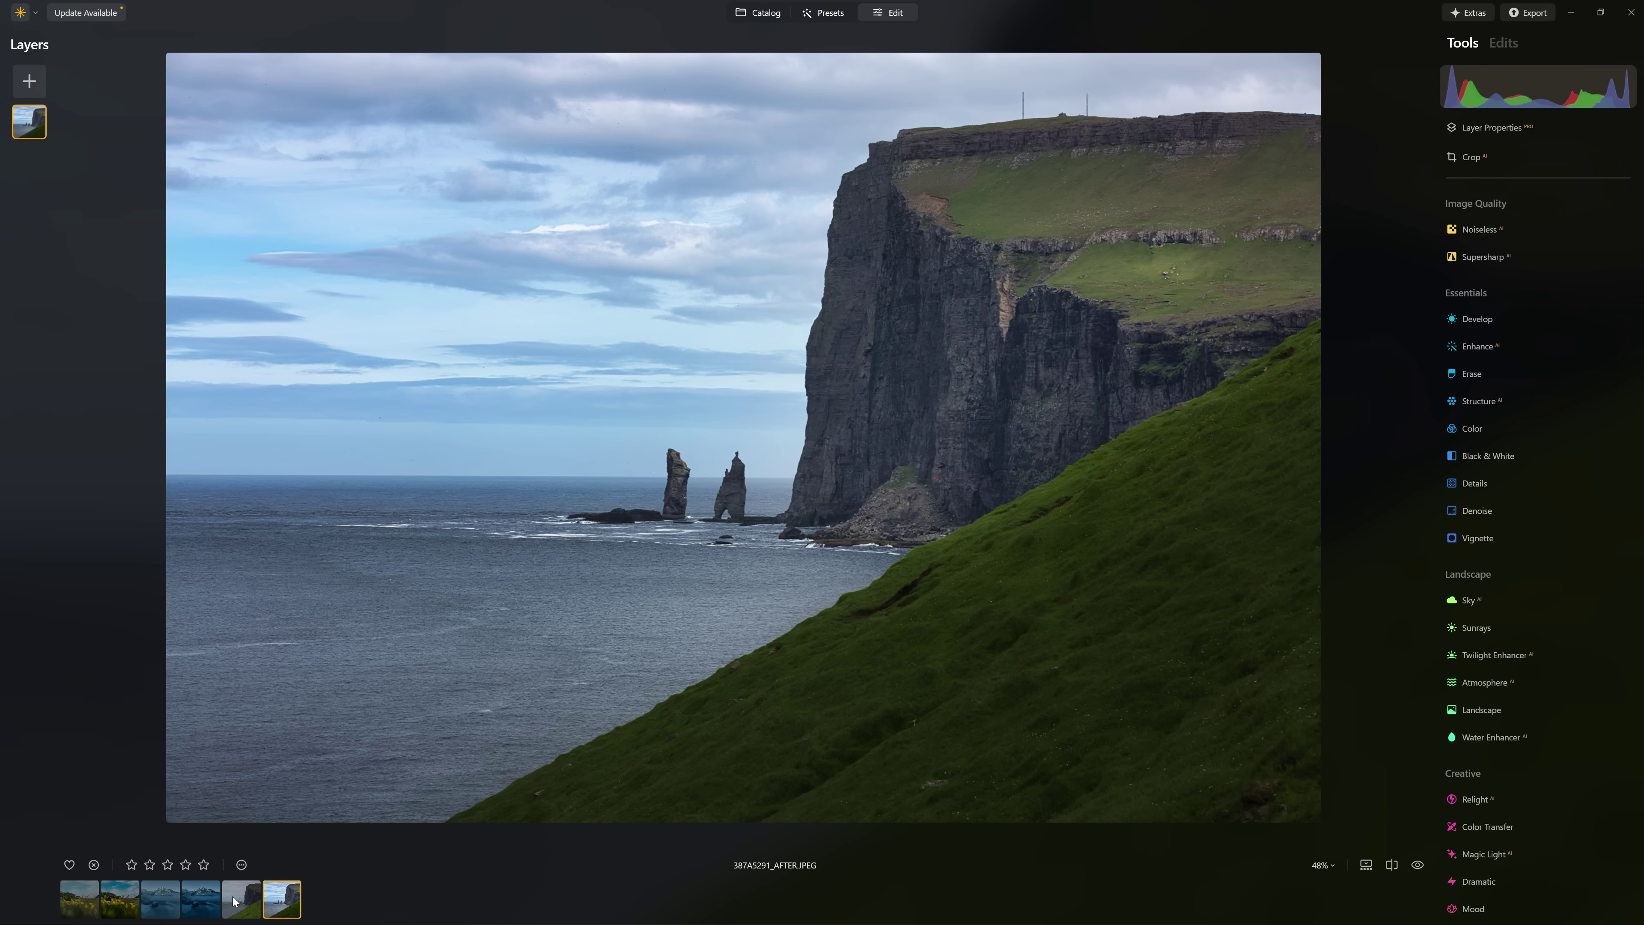
pyautogui.click(237, 908)
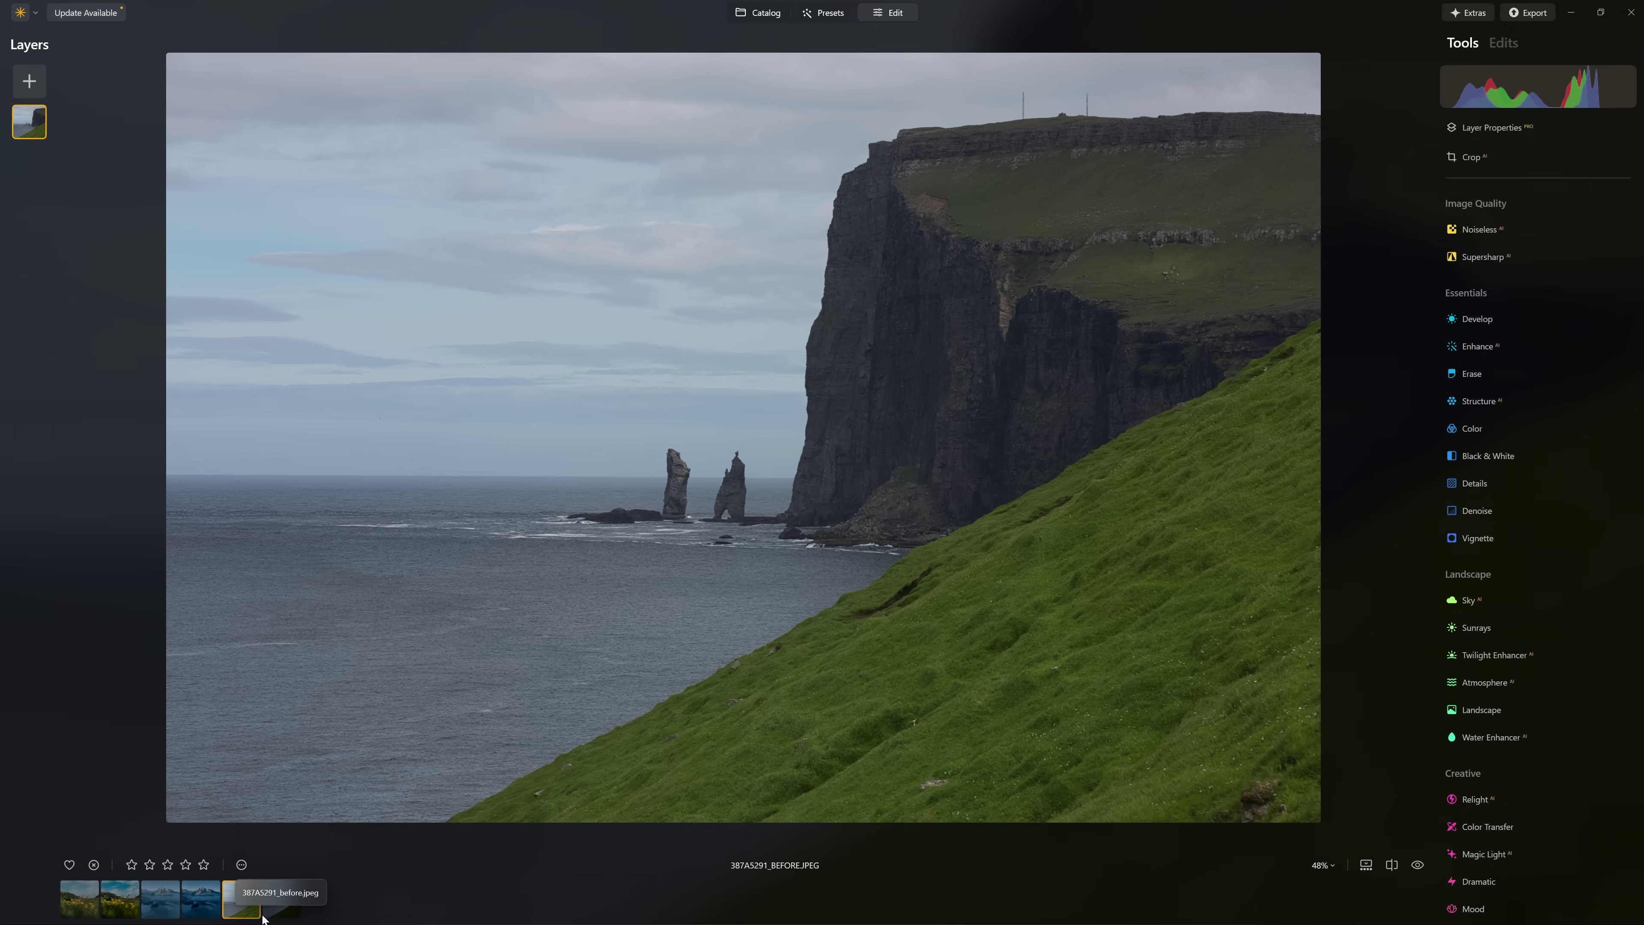
pyautogui.click(275, 914)
pyautogui.press('Left')
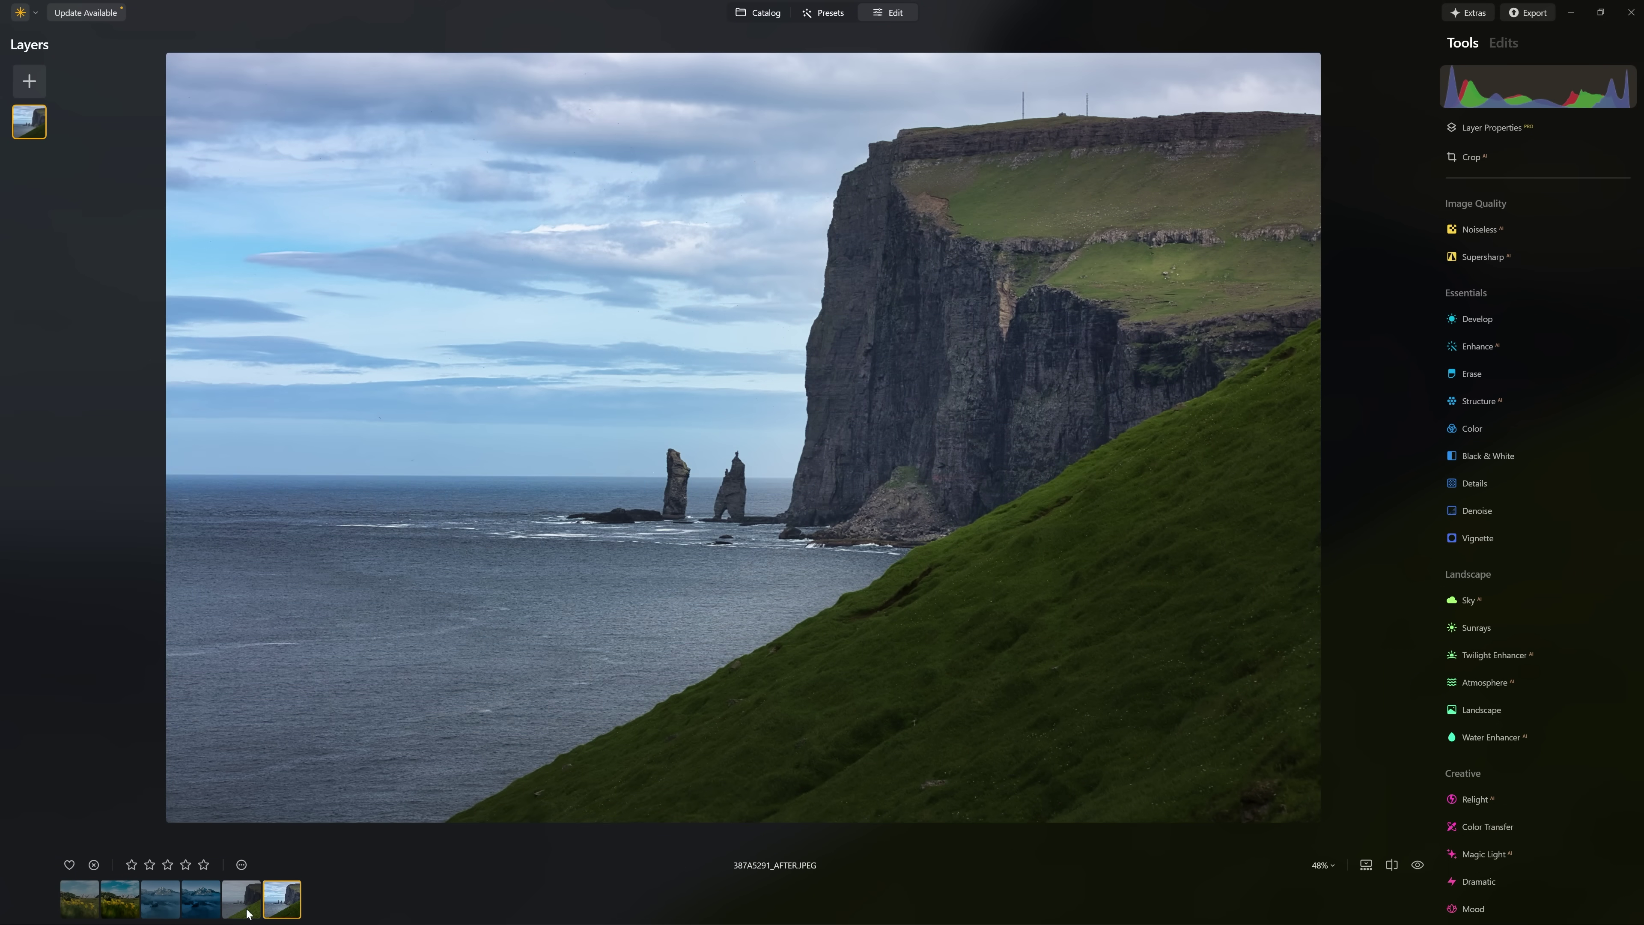
pyautogui.click(272, 905)
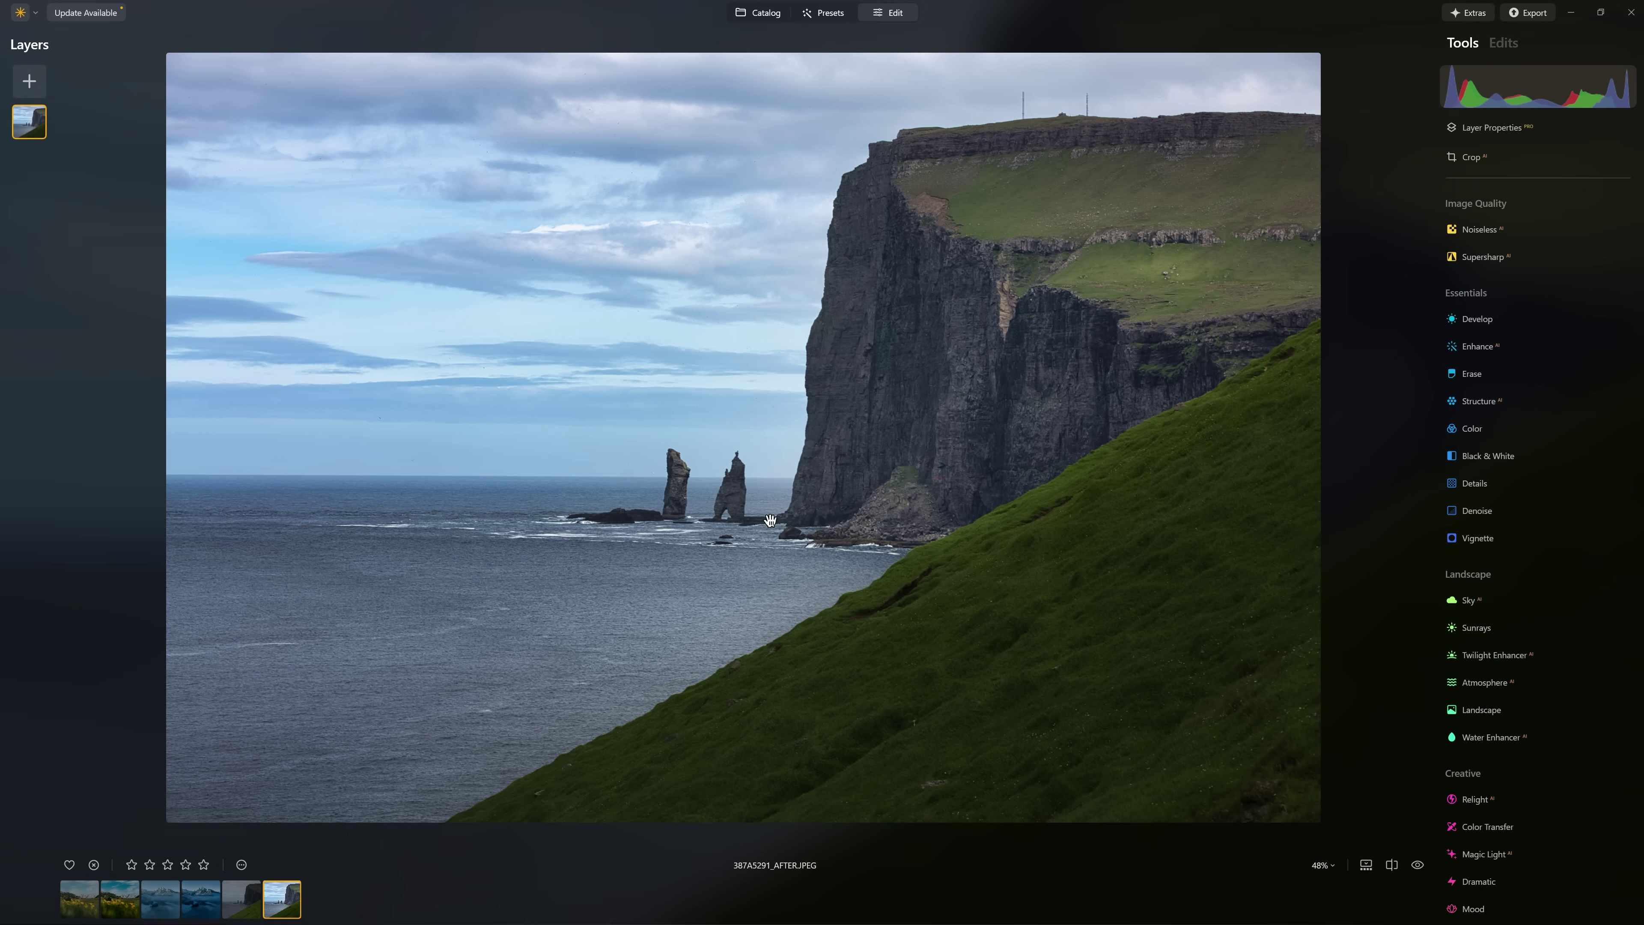
pyautogui.press('Left')
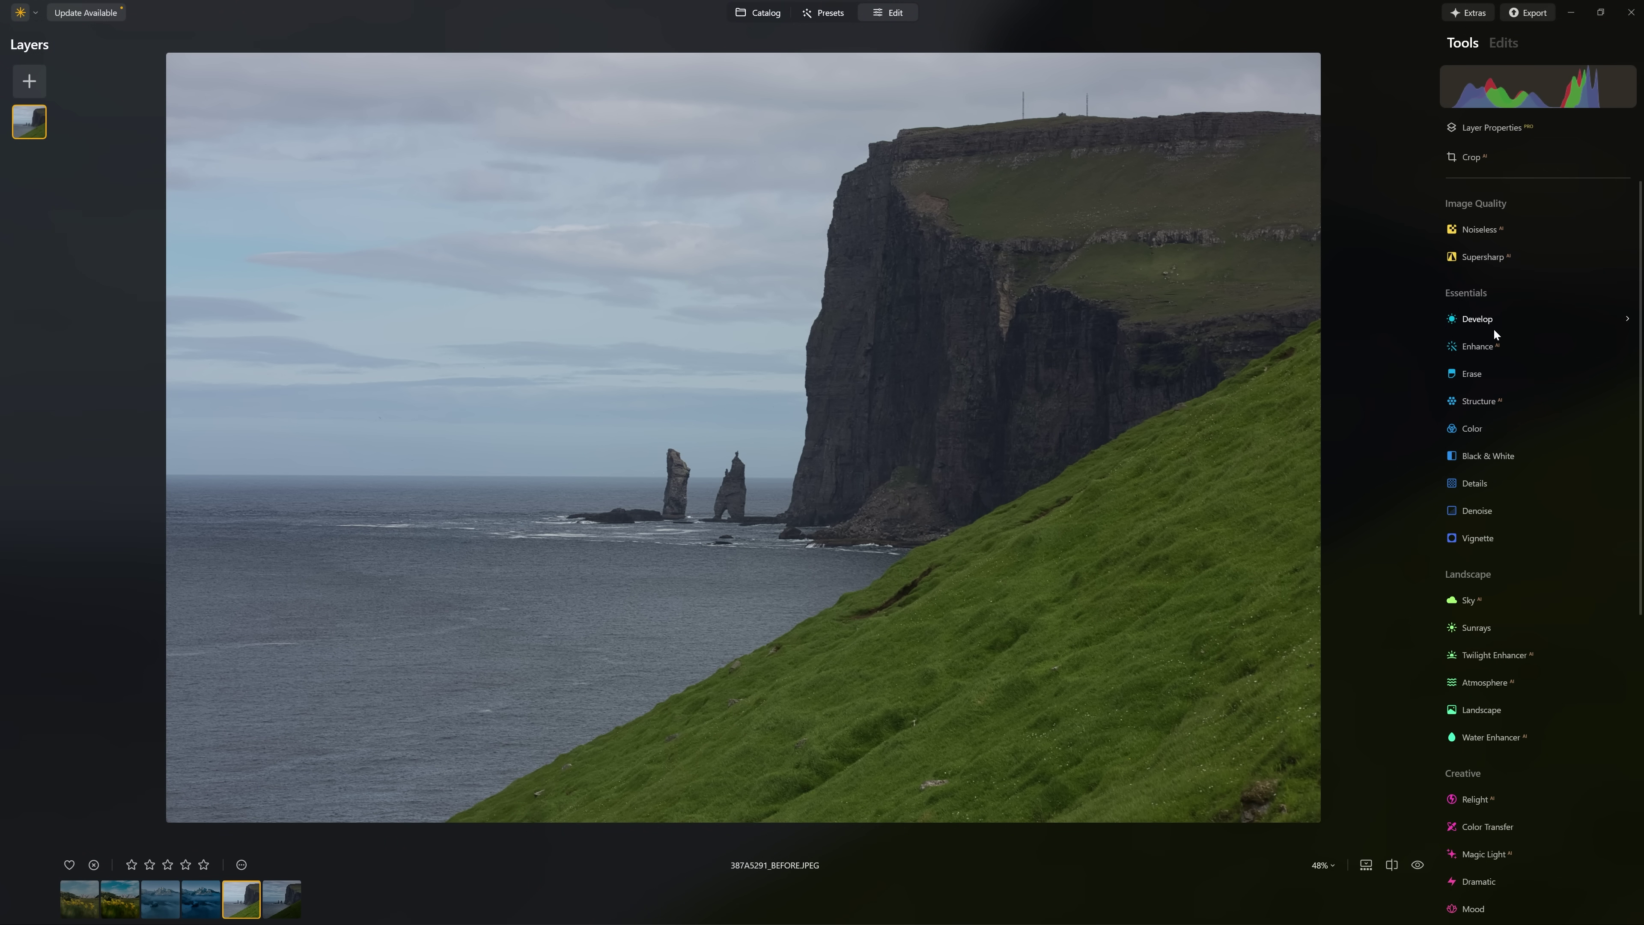
# Set the Enhance AI Accent to 68 on the before version of the sea cliff photo.
pyautogui.click(1494, 341)
pyautogui.click(1536, 422)
pyautogui.moveTo(1538, 421); pyautogui.dragTo(1566, 422)
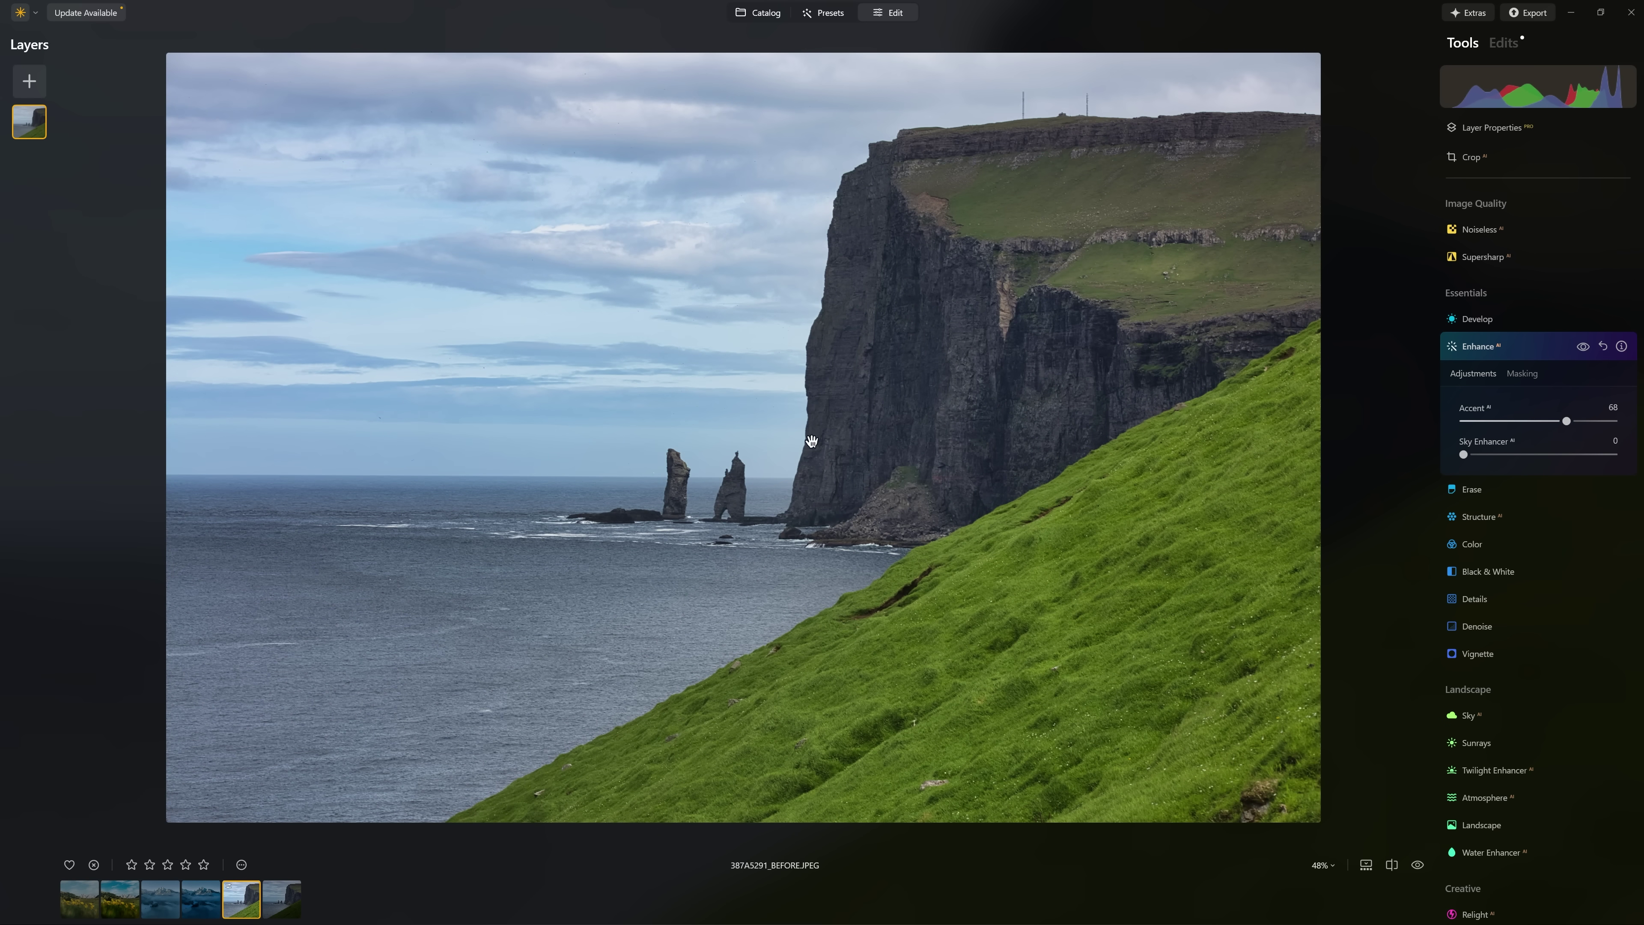
pyautogui.click(1546, 350)
# Set Relight AI Brightness Near to -74 on the before cliff photo, toggle its effect and compare it with the after version.
pyautogui.click(1472, 799)
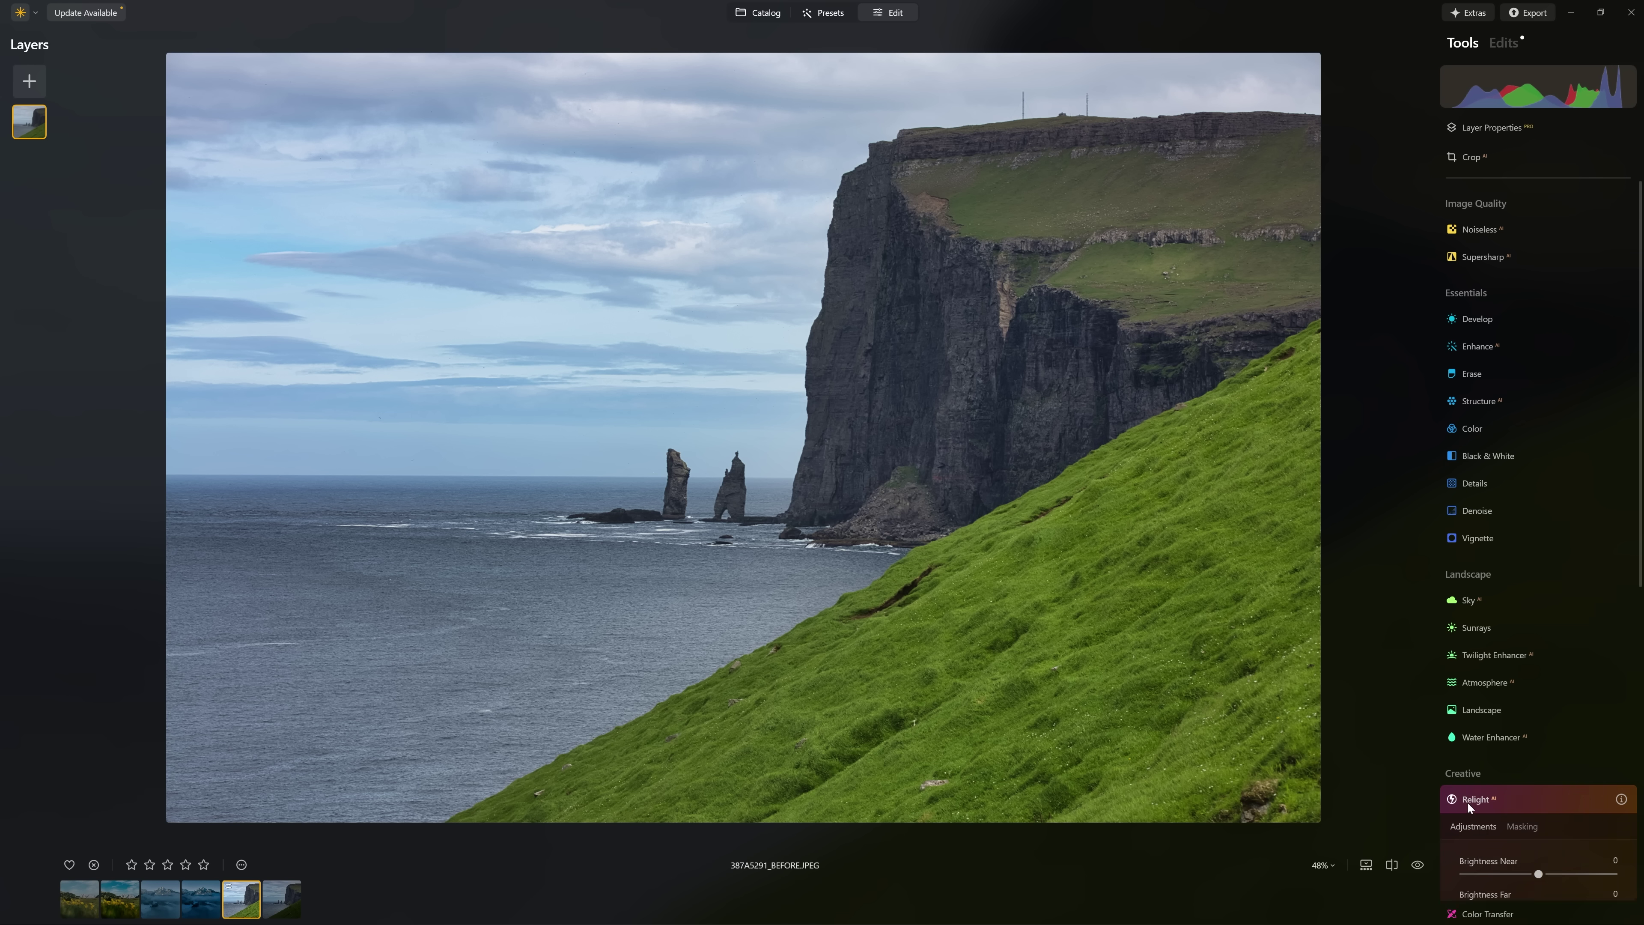
pyautogui.moveTo(1538, 791); pyautogui.dragTo(1482, 790)
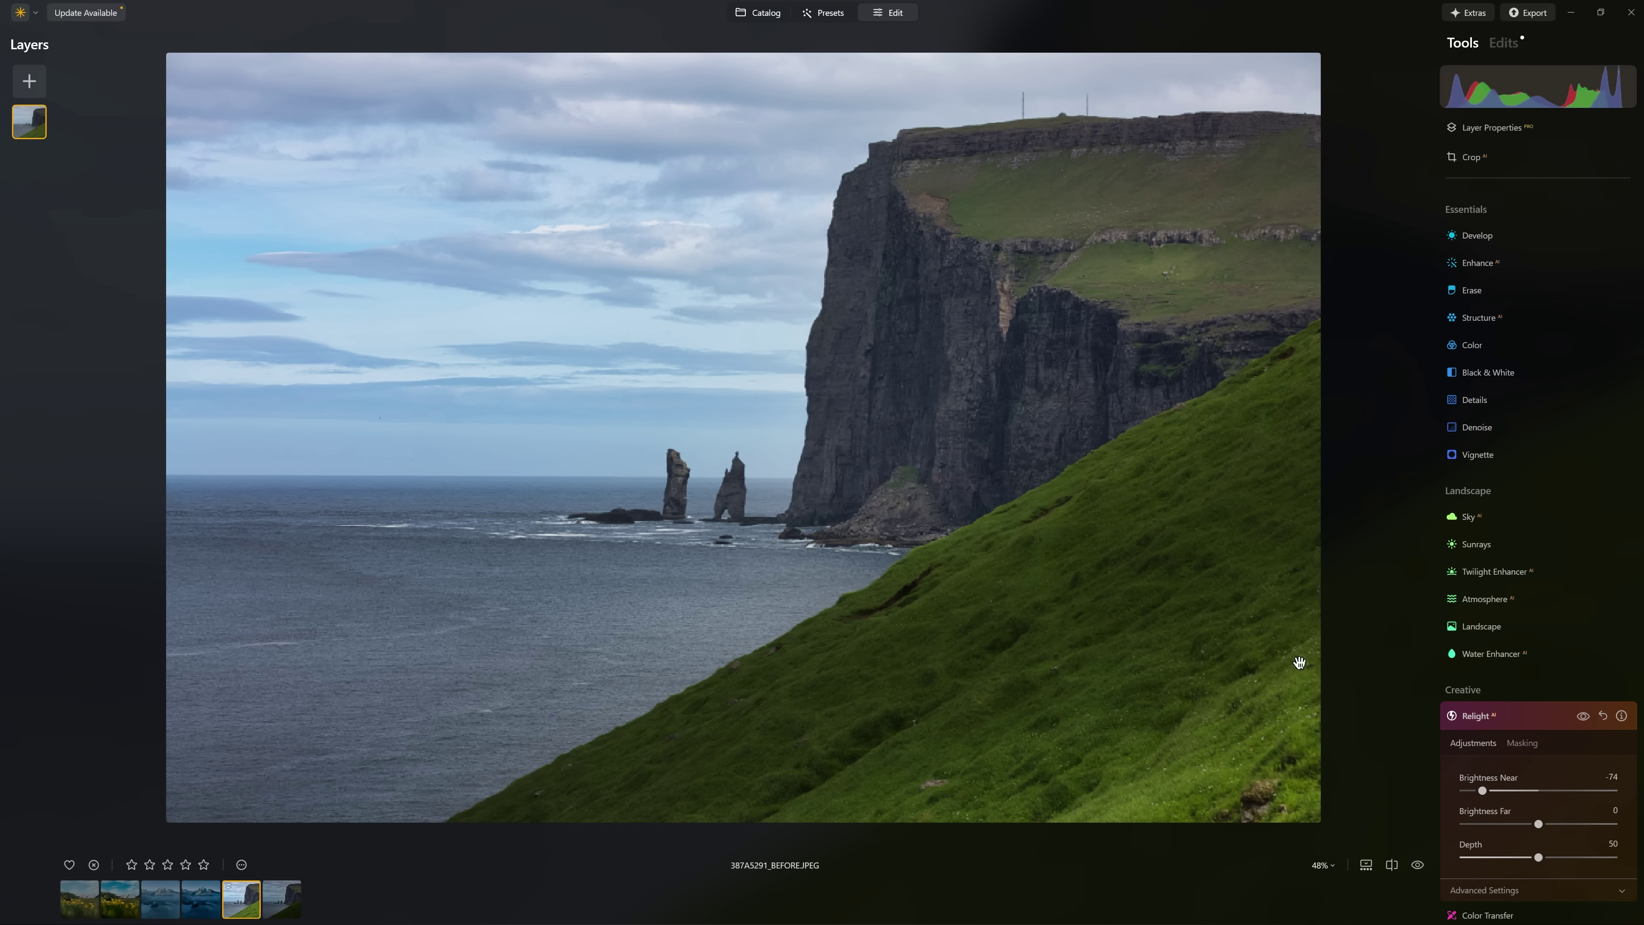
pyautogui.click(1582, 717)
pyautogui.click(1583, 716)
pyautogui.click(299, 902)
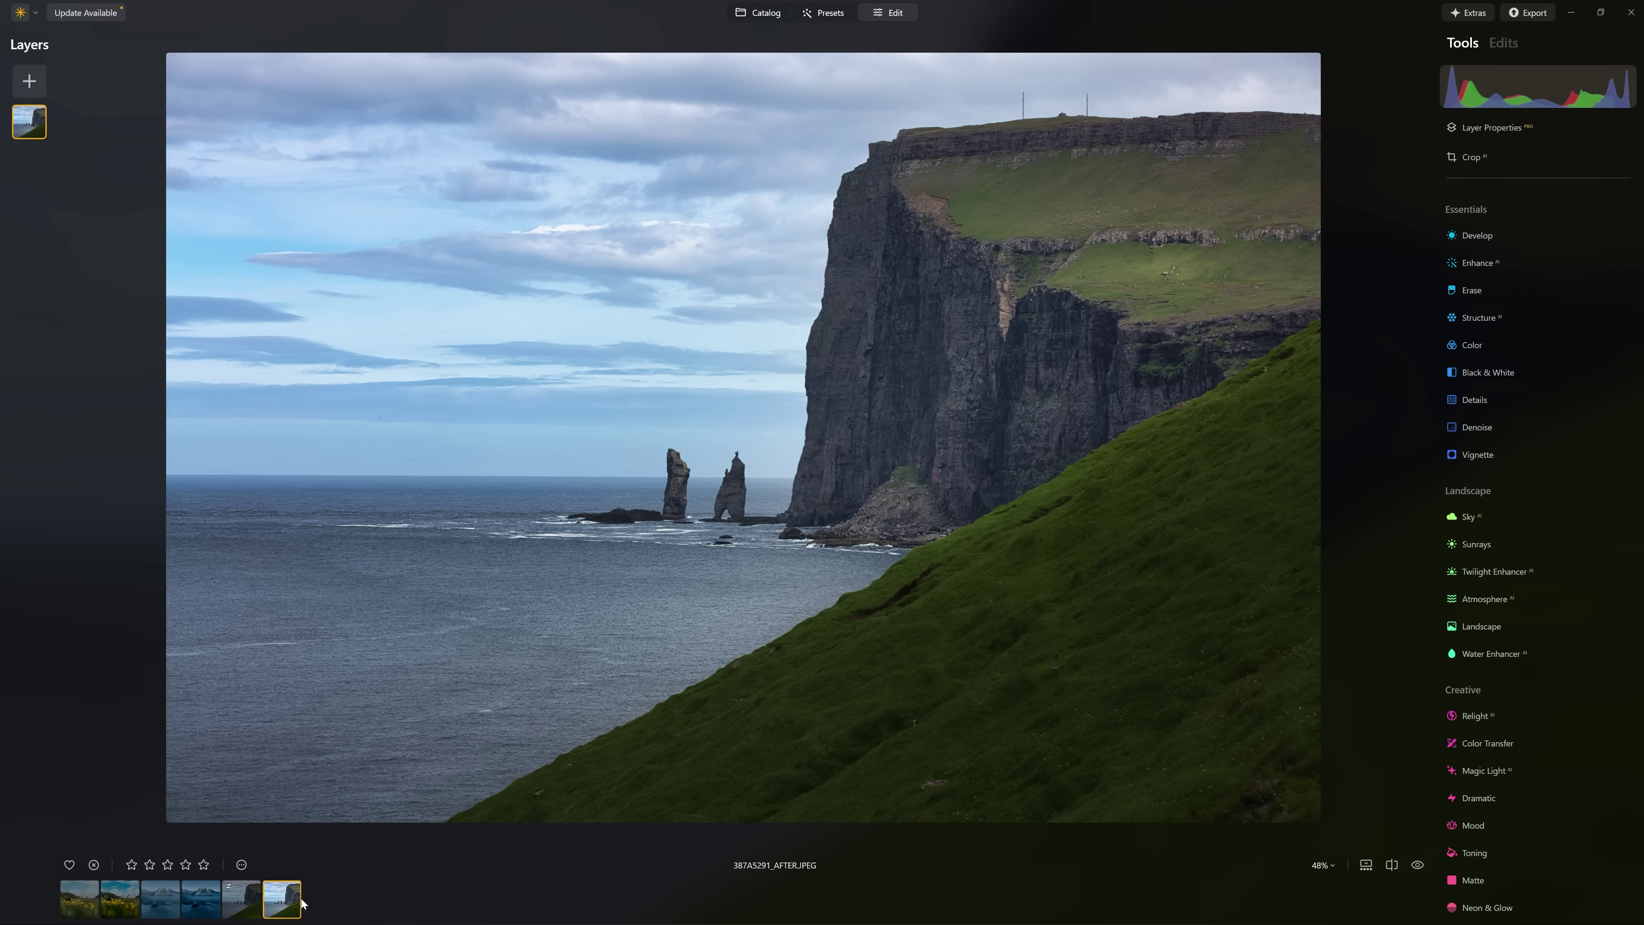
pyautogui.click(241, 899)
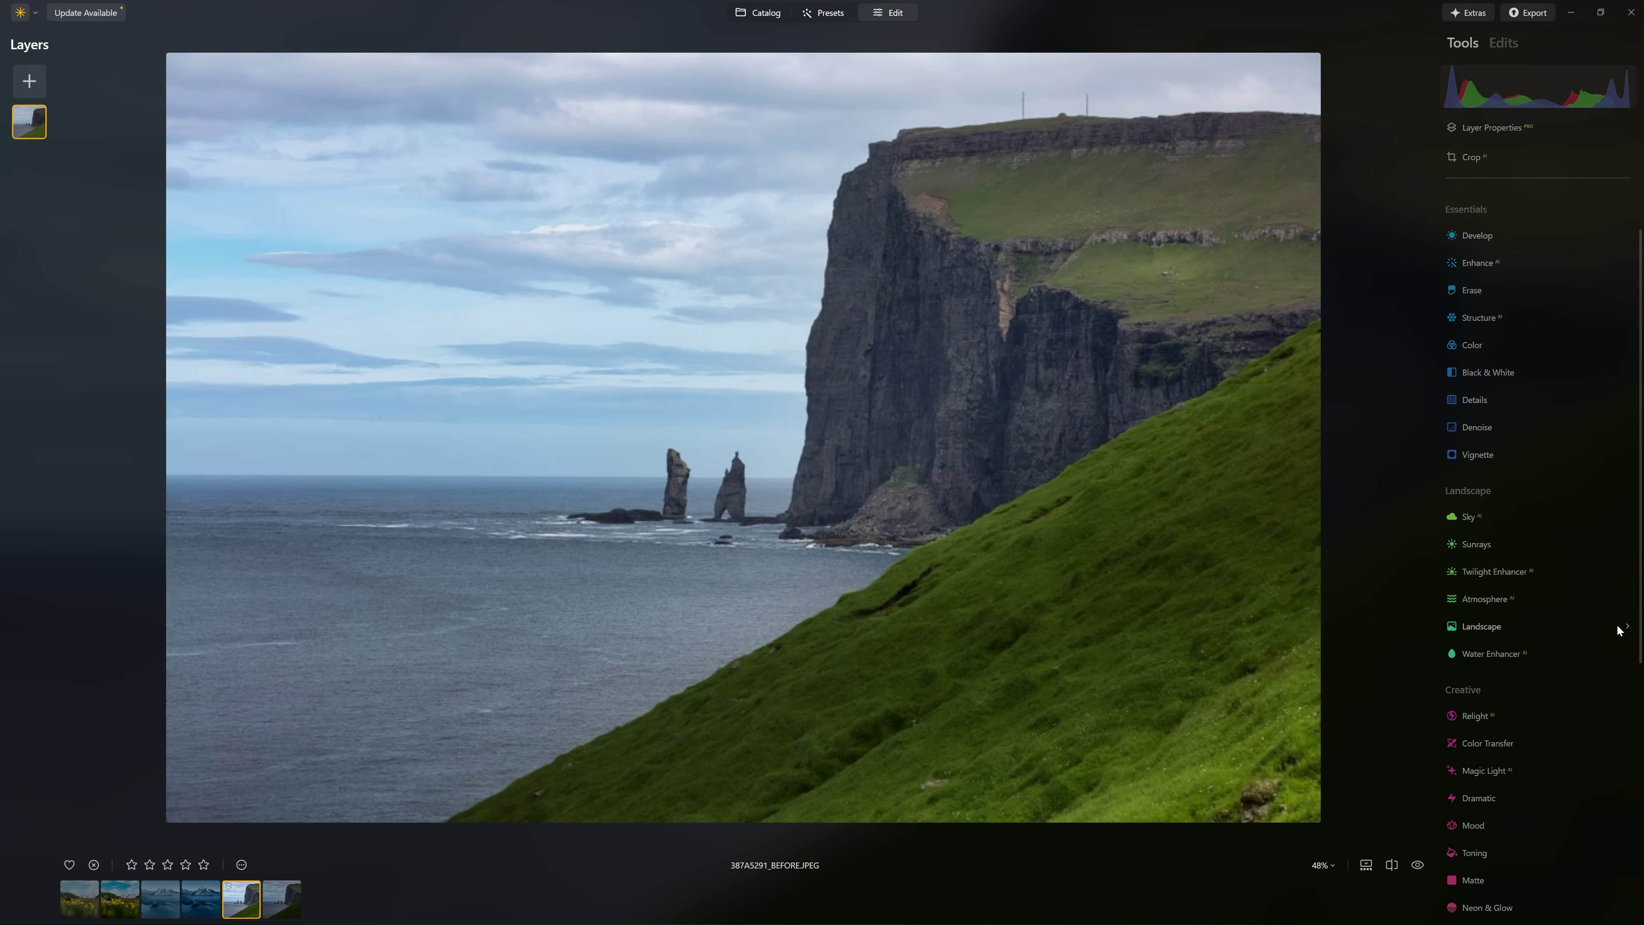
# Reopen the applied Relight AI edit, set its Depth to 0 and Brightness Near to -96.
pyautogui.click(1510, 45)
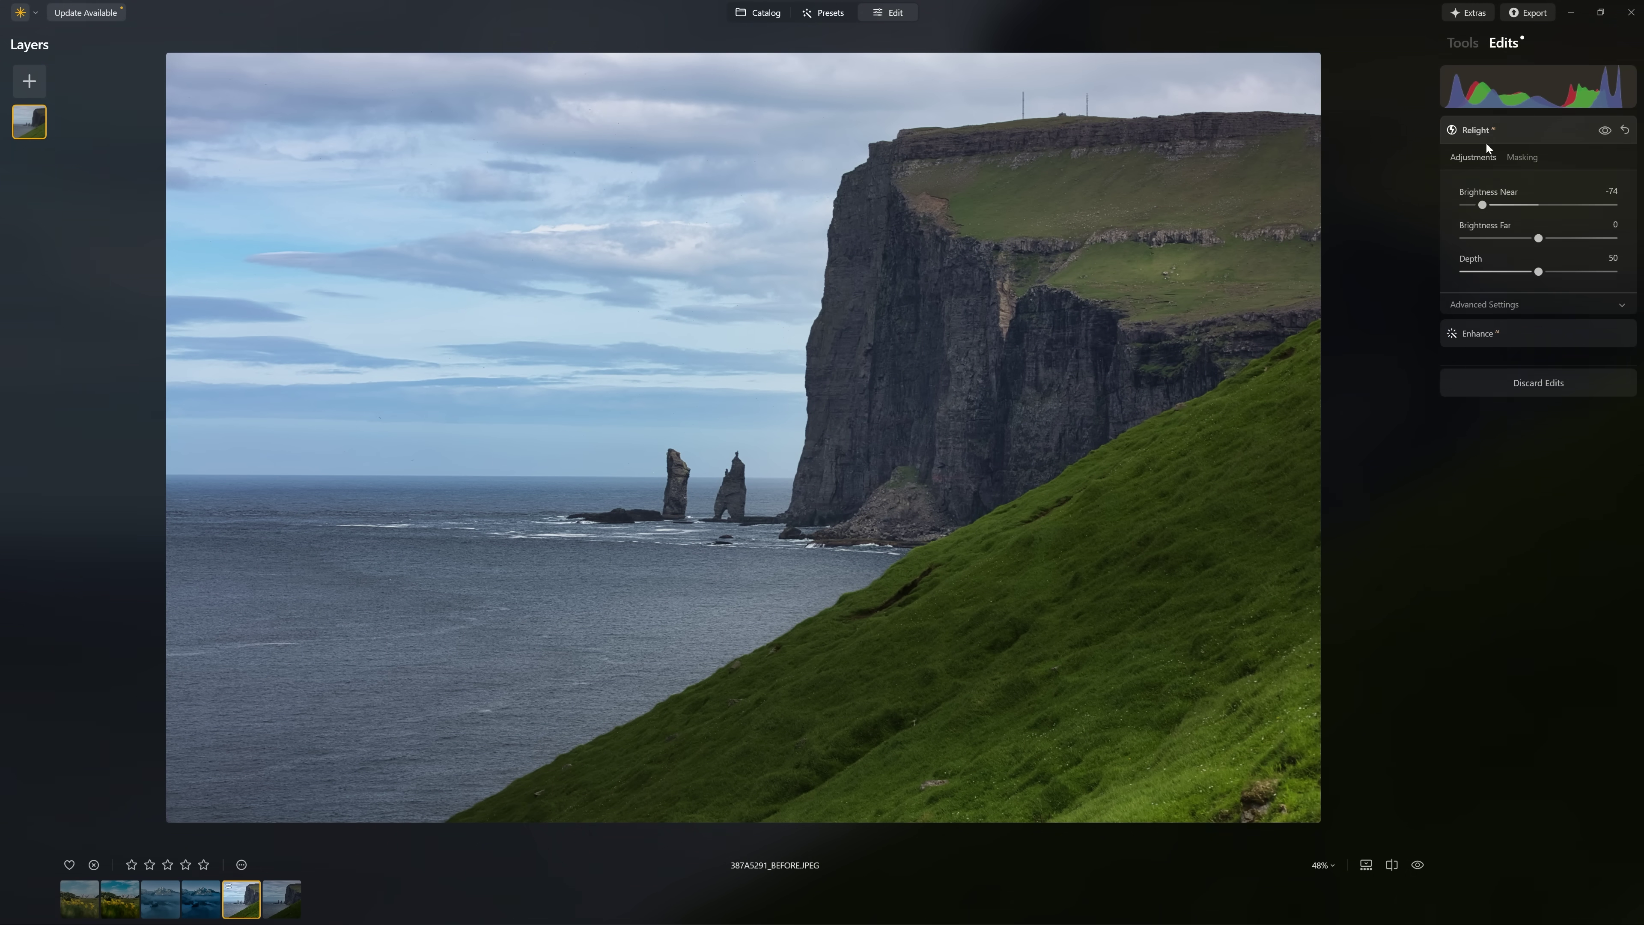
pyautogui.moveTo(1530, 275); pyautogui.dragTo(1441, 275)
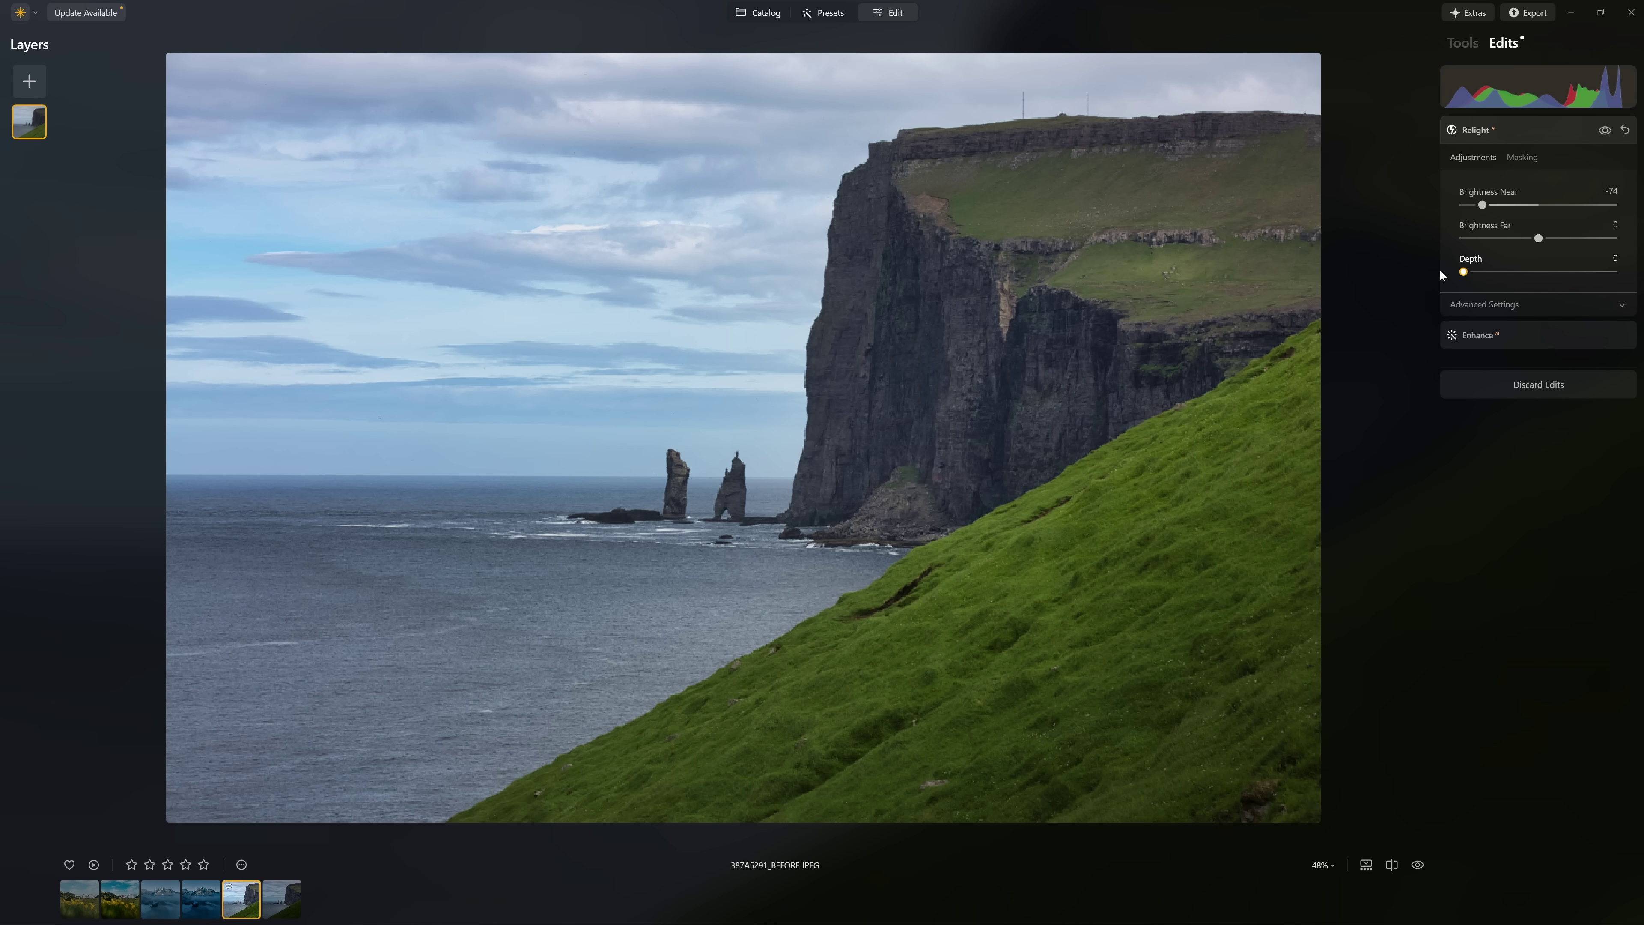
pyautogui.moveTo(1478, 211); pyautogui.dragTo(1469, 211)
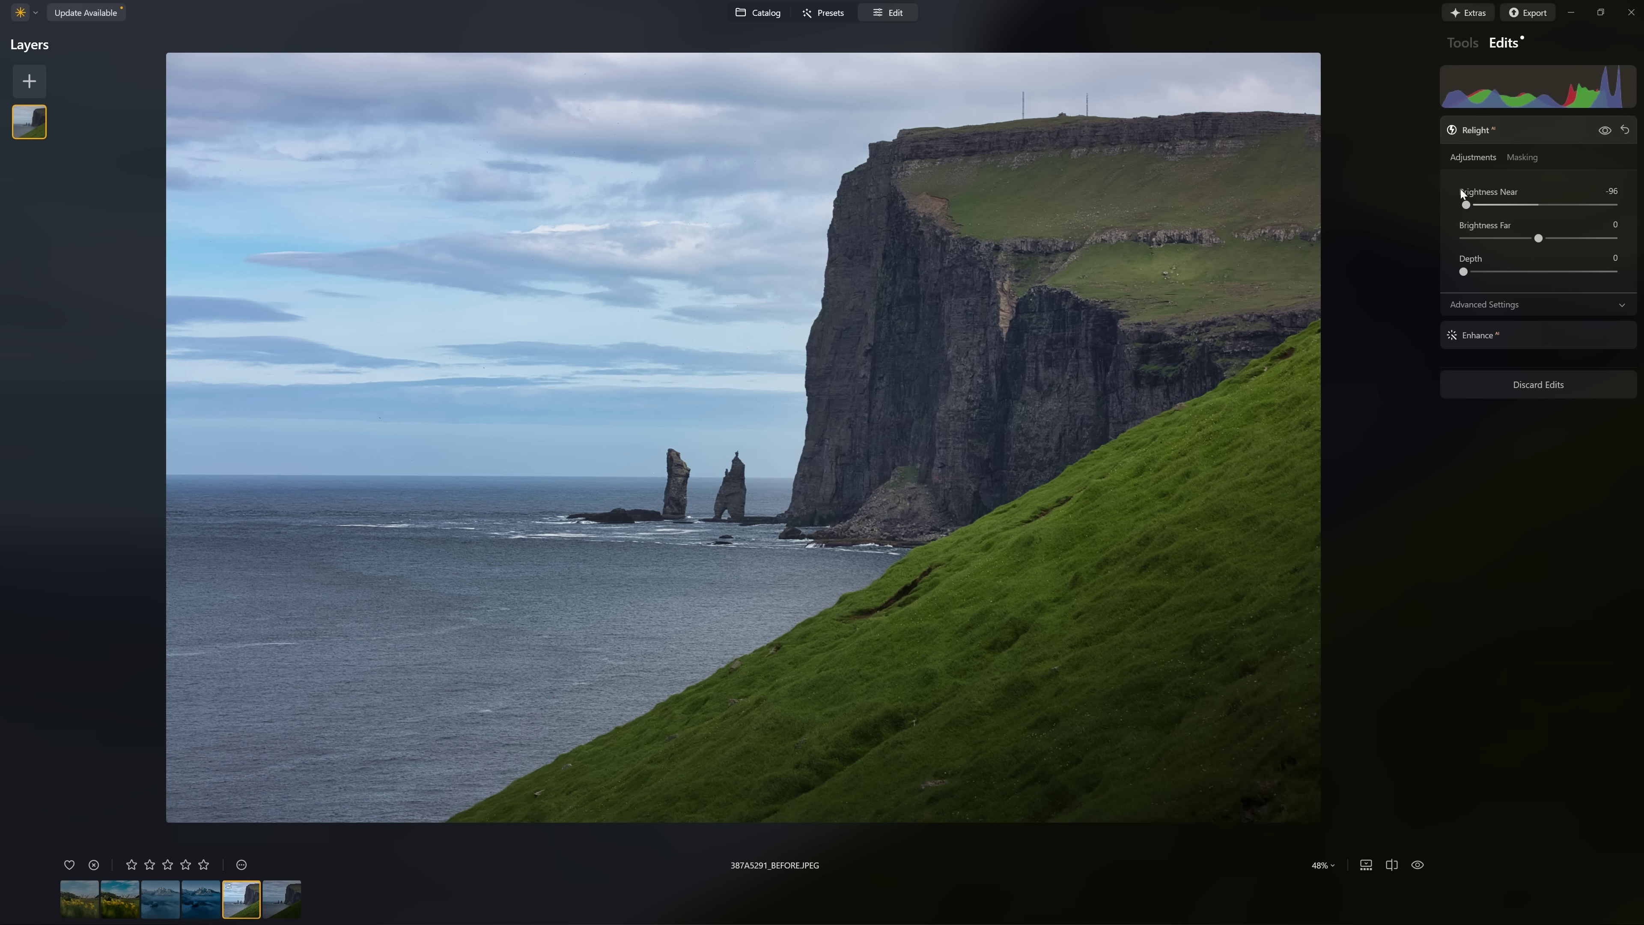
# Toggle the Relight AI effect off and on, and compare the edited before cliff photo with the after version.
pyautogui.click(1604, 130)
pyautogui.click(1605, 130)
pyautogui.click(273, 906)
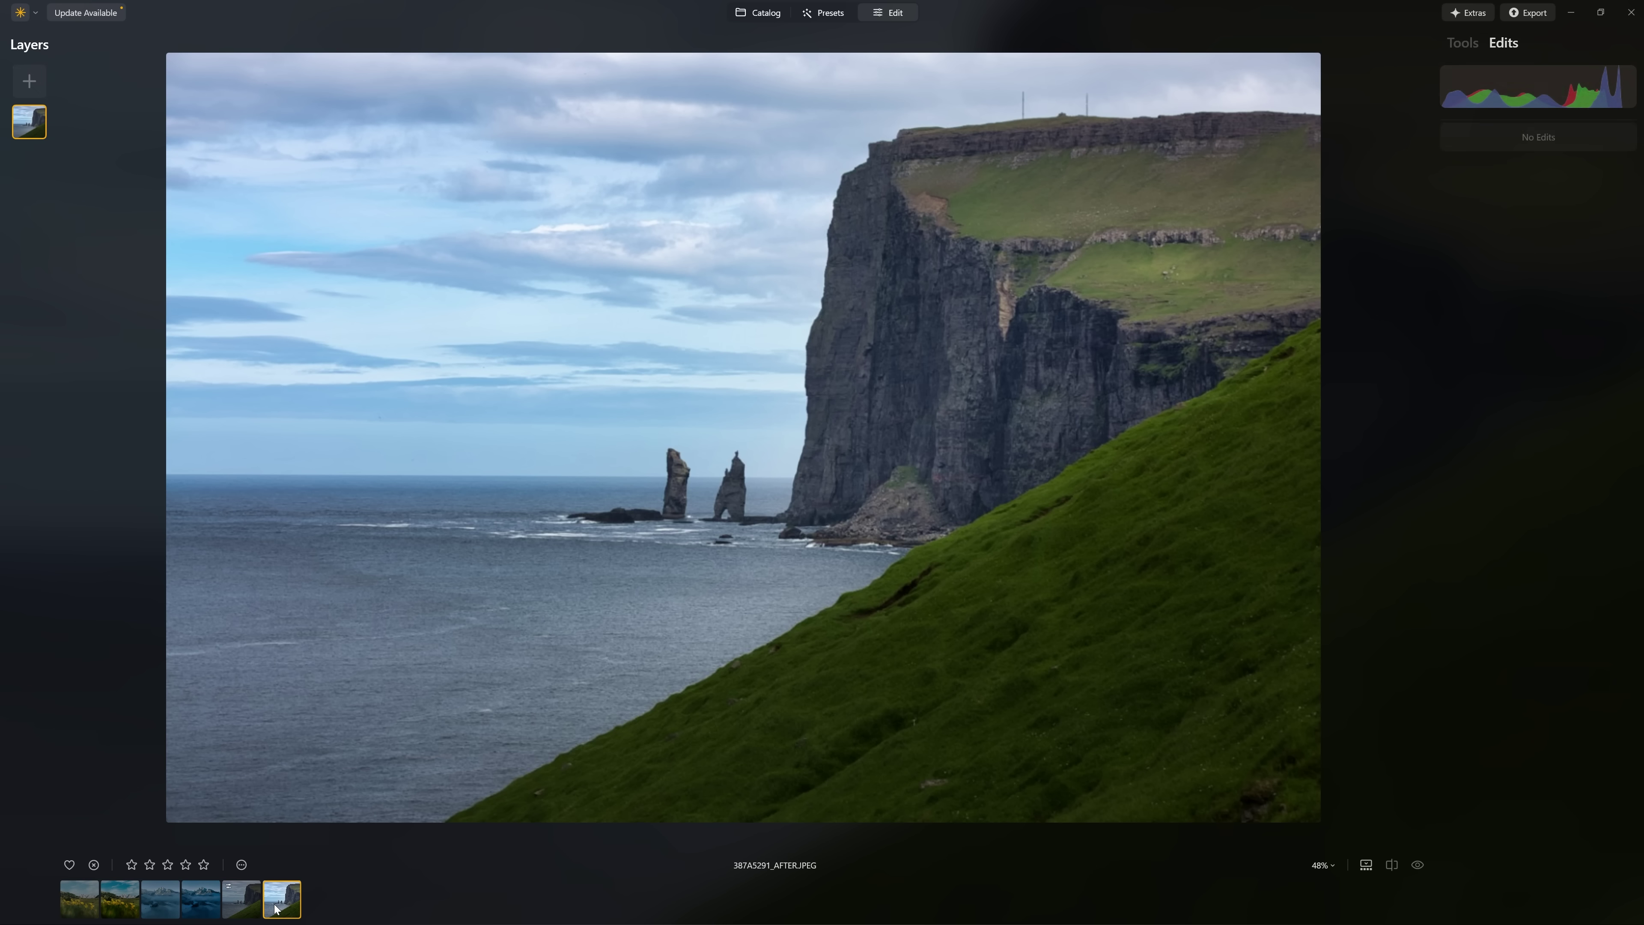
pyautogui.hotkey('ctrl', 'v')
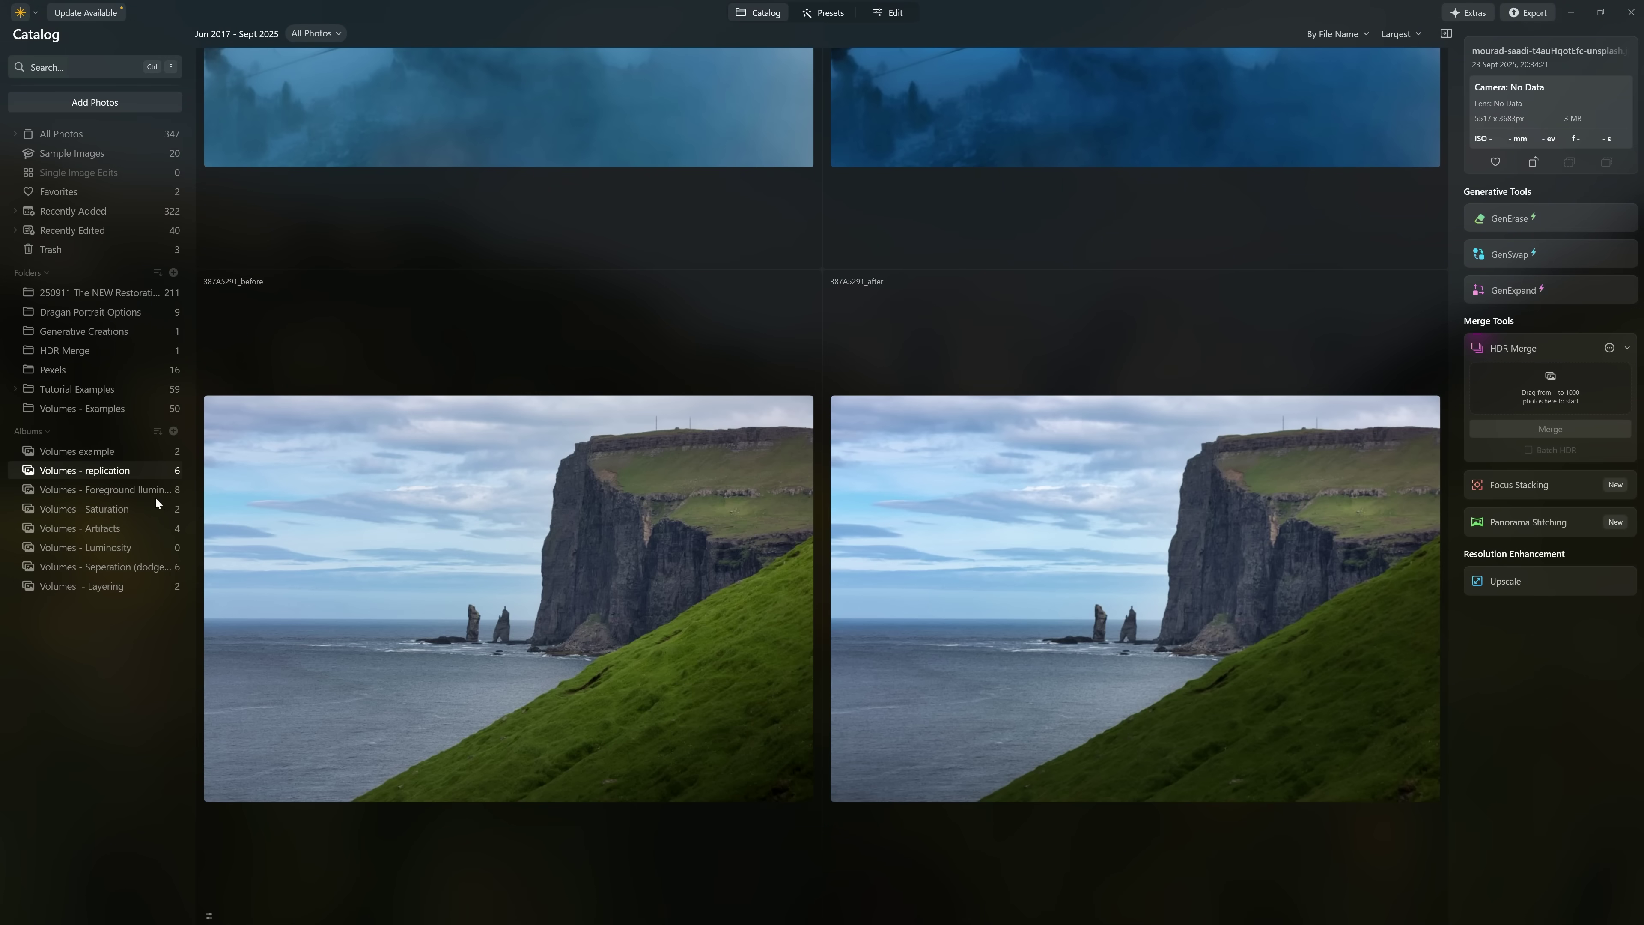
# Open the Volumes foreground illumination album in the catalog and browse its before-and-after pairs, returning to the carousel photos.
pyautogui.click(146, 491)
pyautogui.scroll(-3, 737, 458)
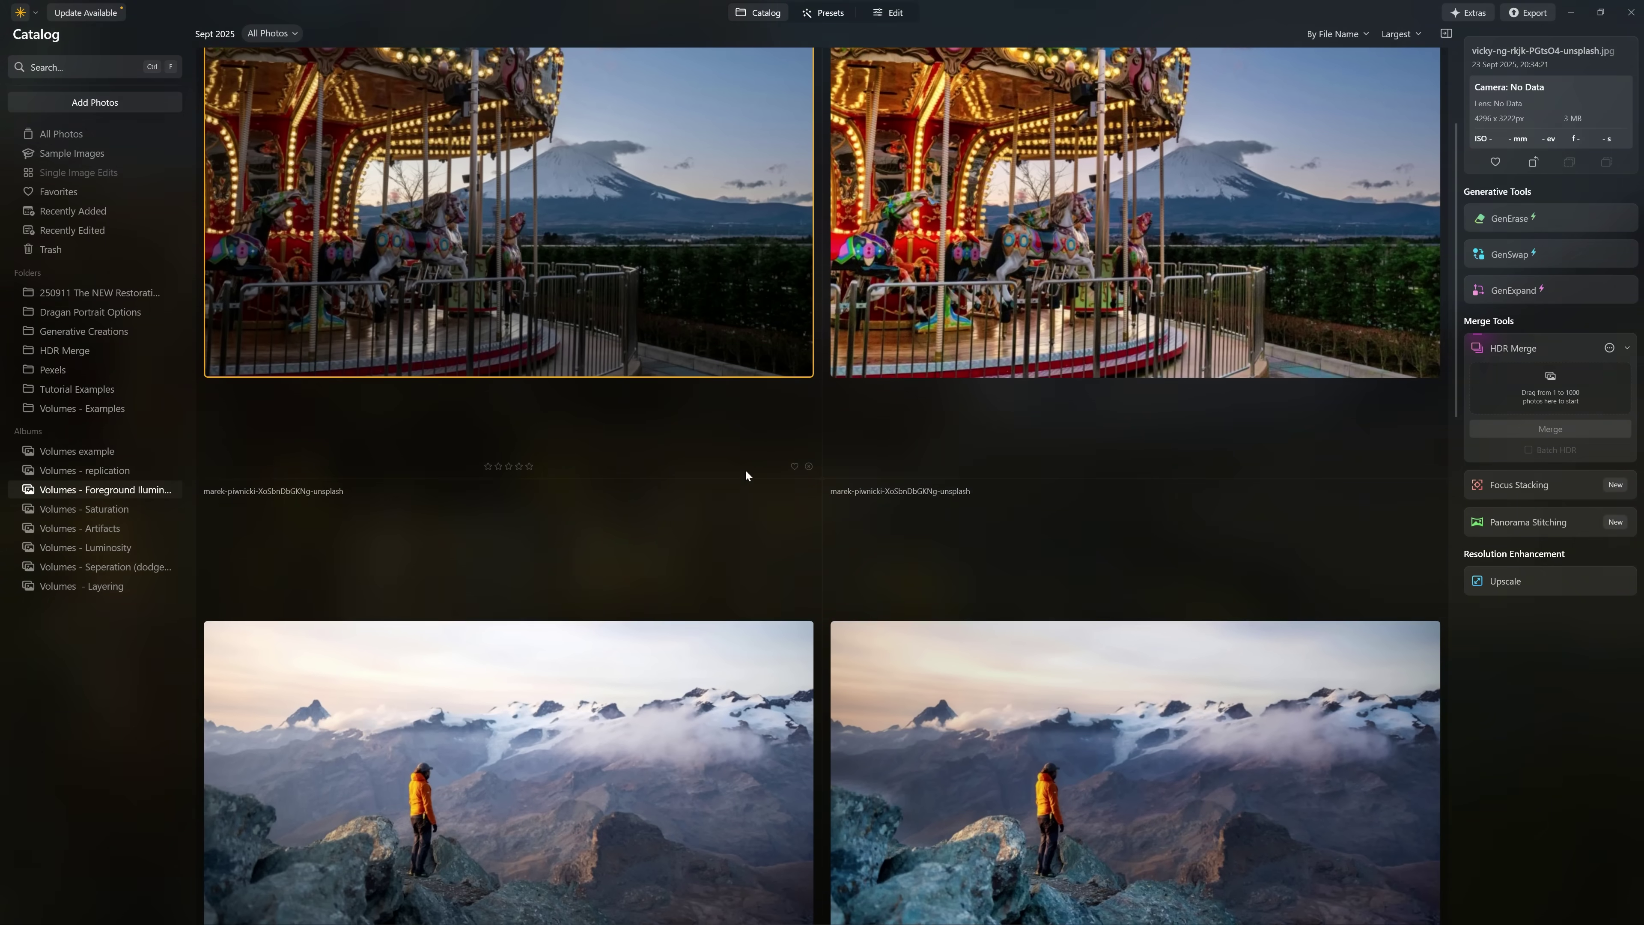
pyautogui.scroll(-5, 759, 493)
pyautogui.scroll(-5, 755, 502)
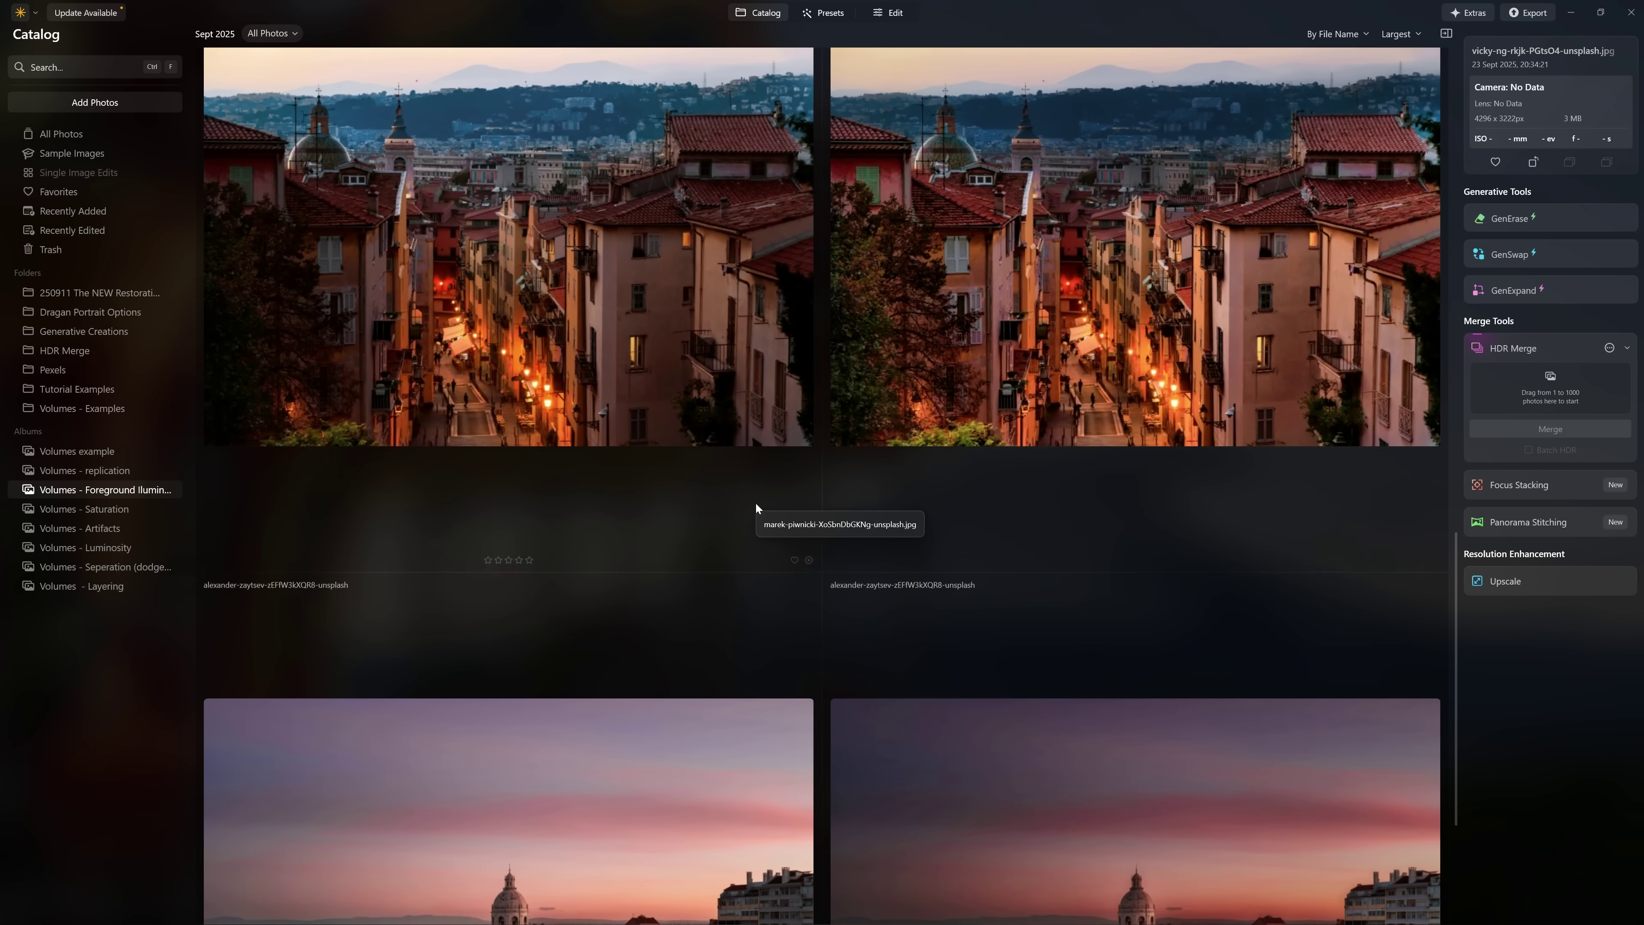
pyautogui.scroll(-5, 755, 502)
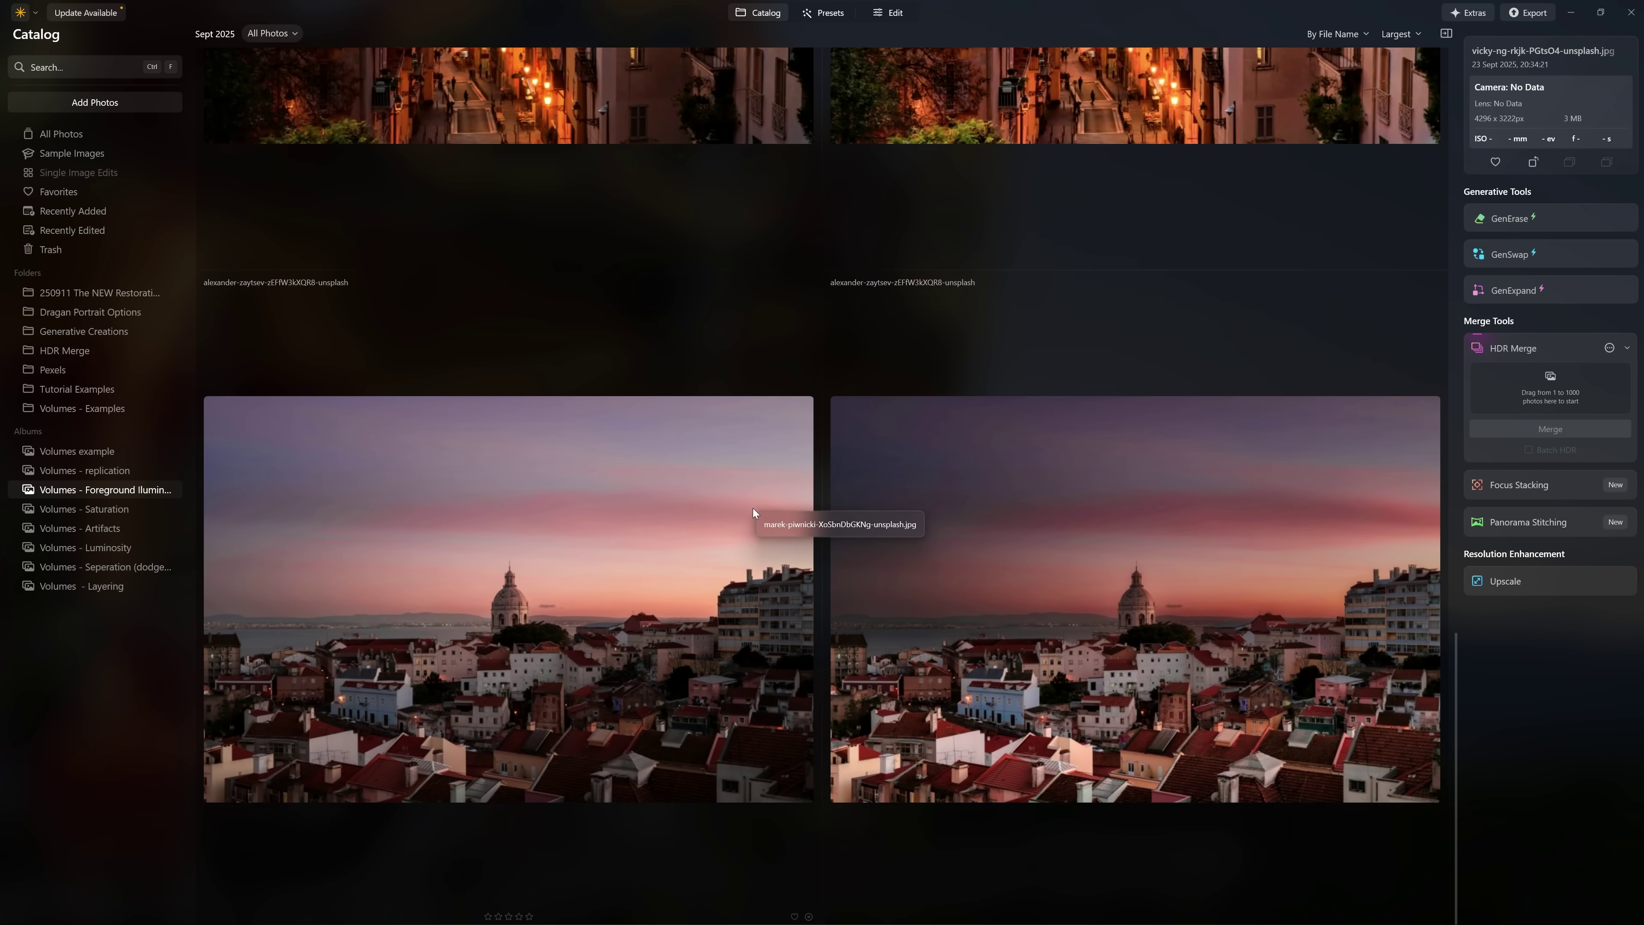
pyautogui.scroll(15, 753, 507)
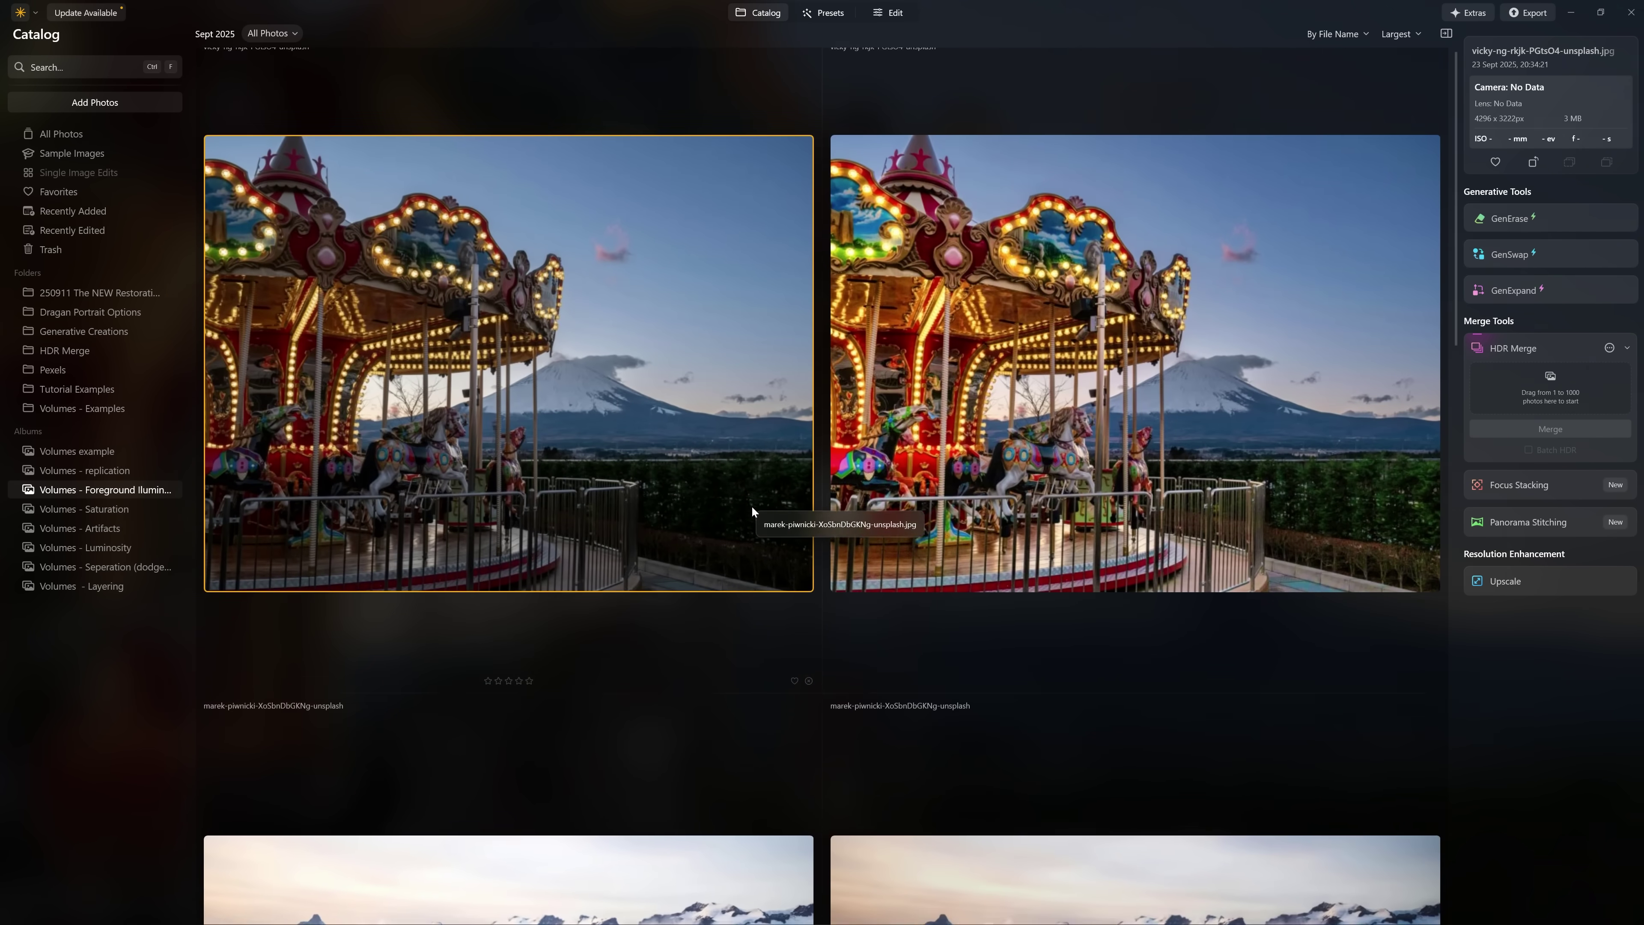
# Open the carousel photo at full view and compare its before and after versions several times, finishing on the after version.
pyautogui.doubleClick(621, 390)
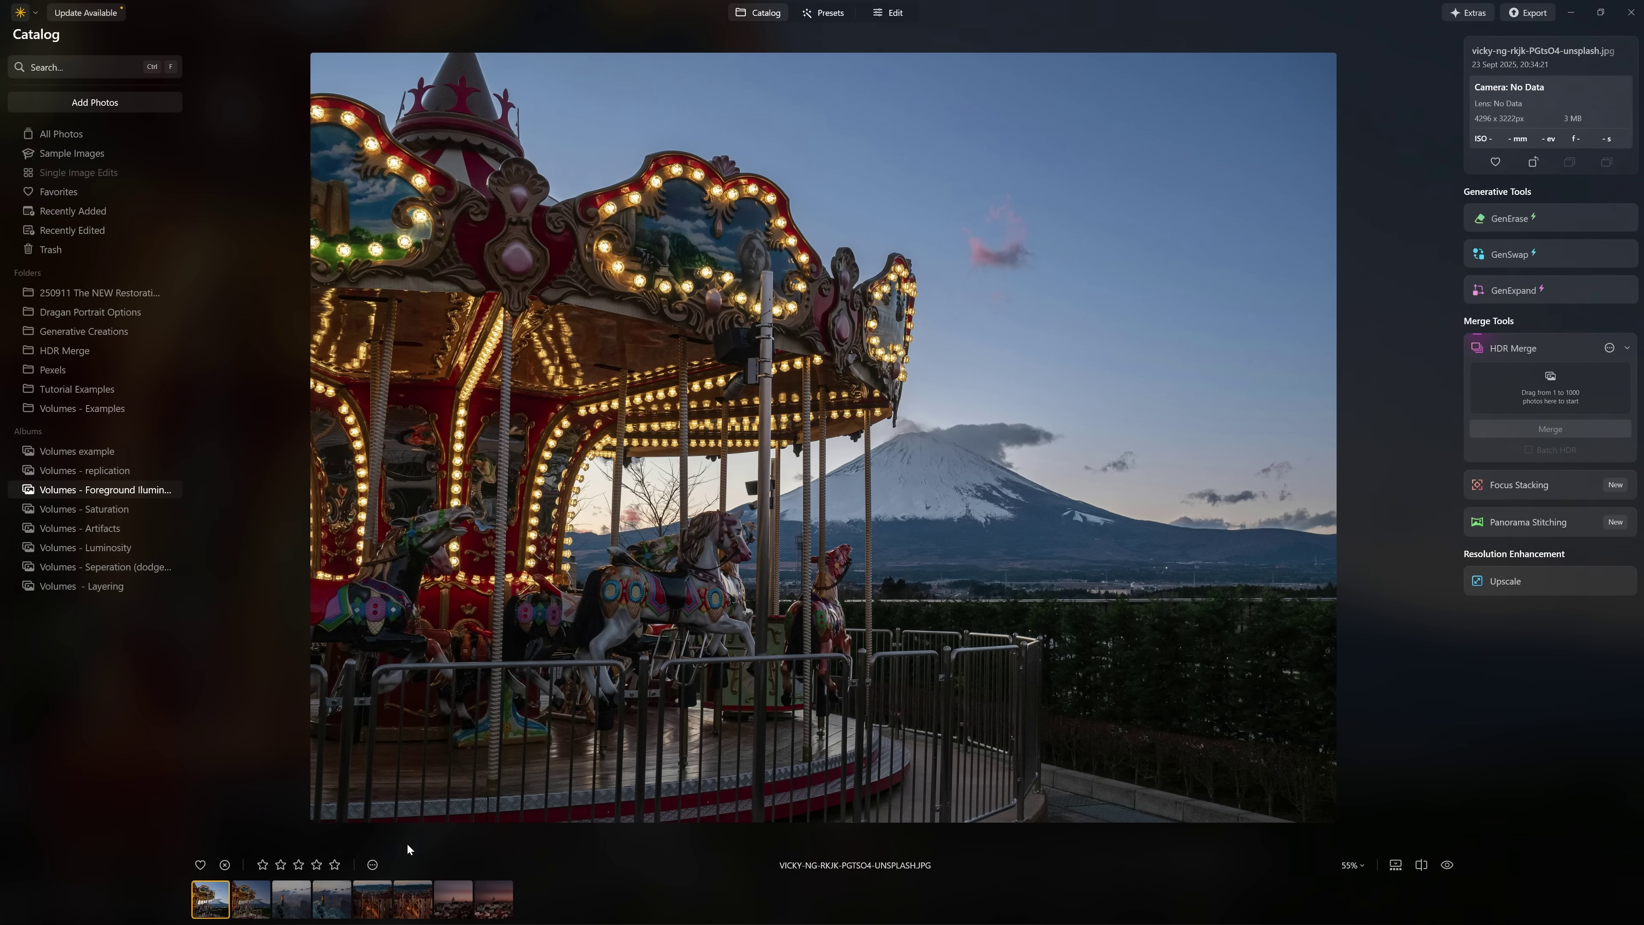
pyautogui.click(255, 898)
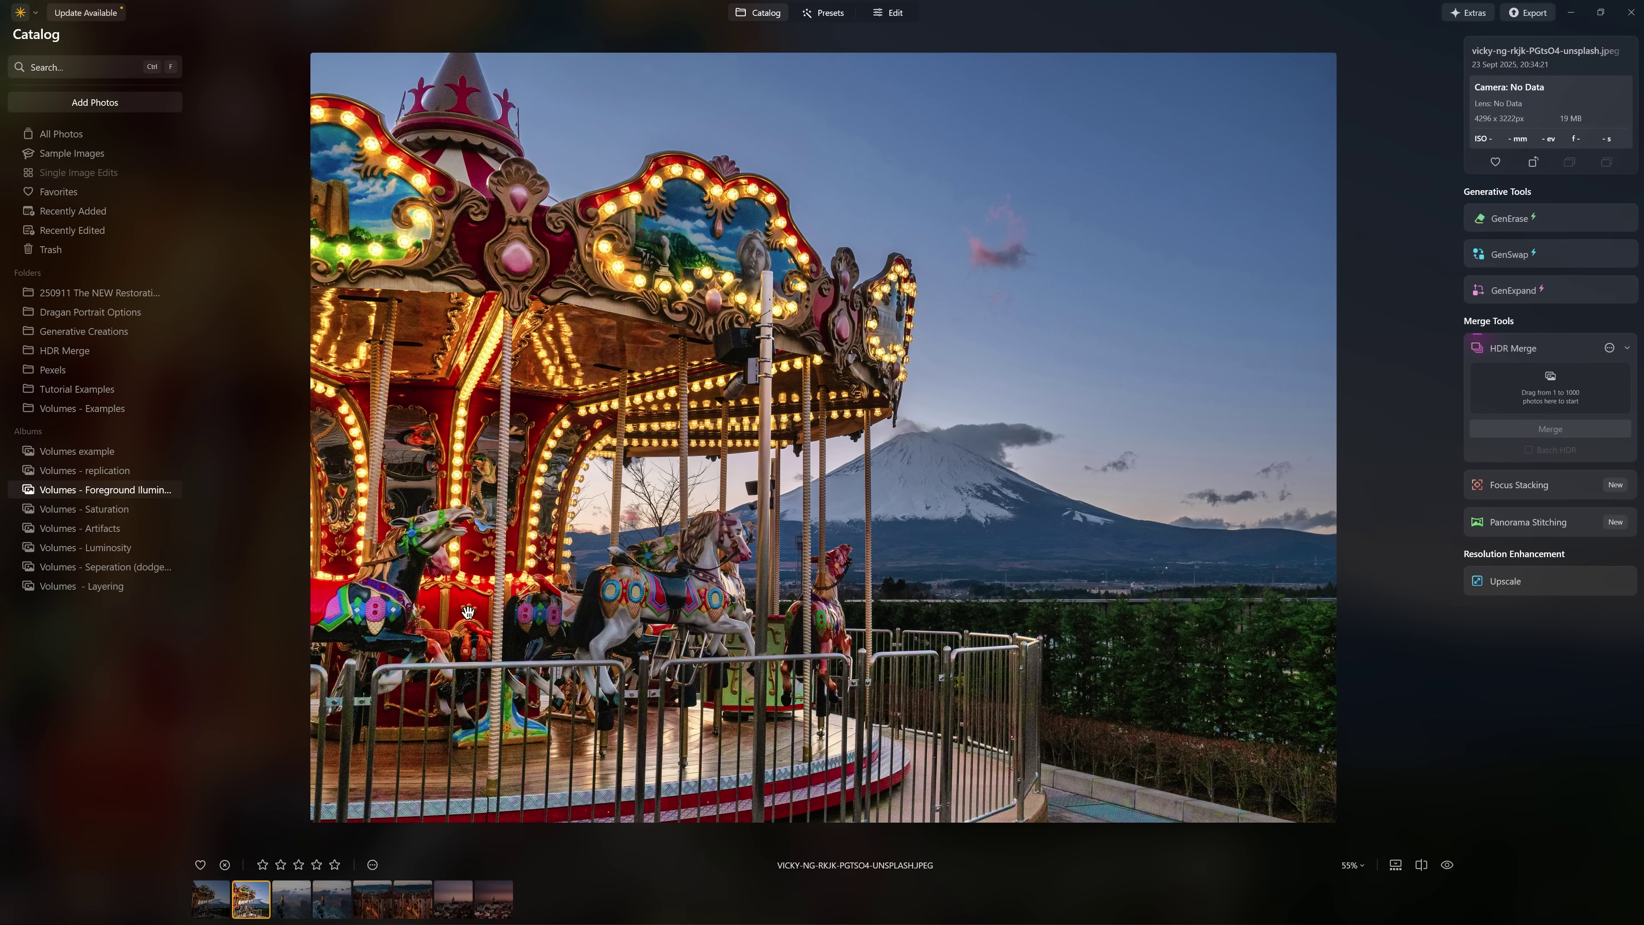
pyautogui.click(220, 904)
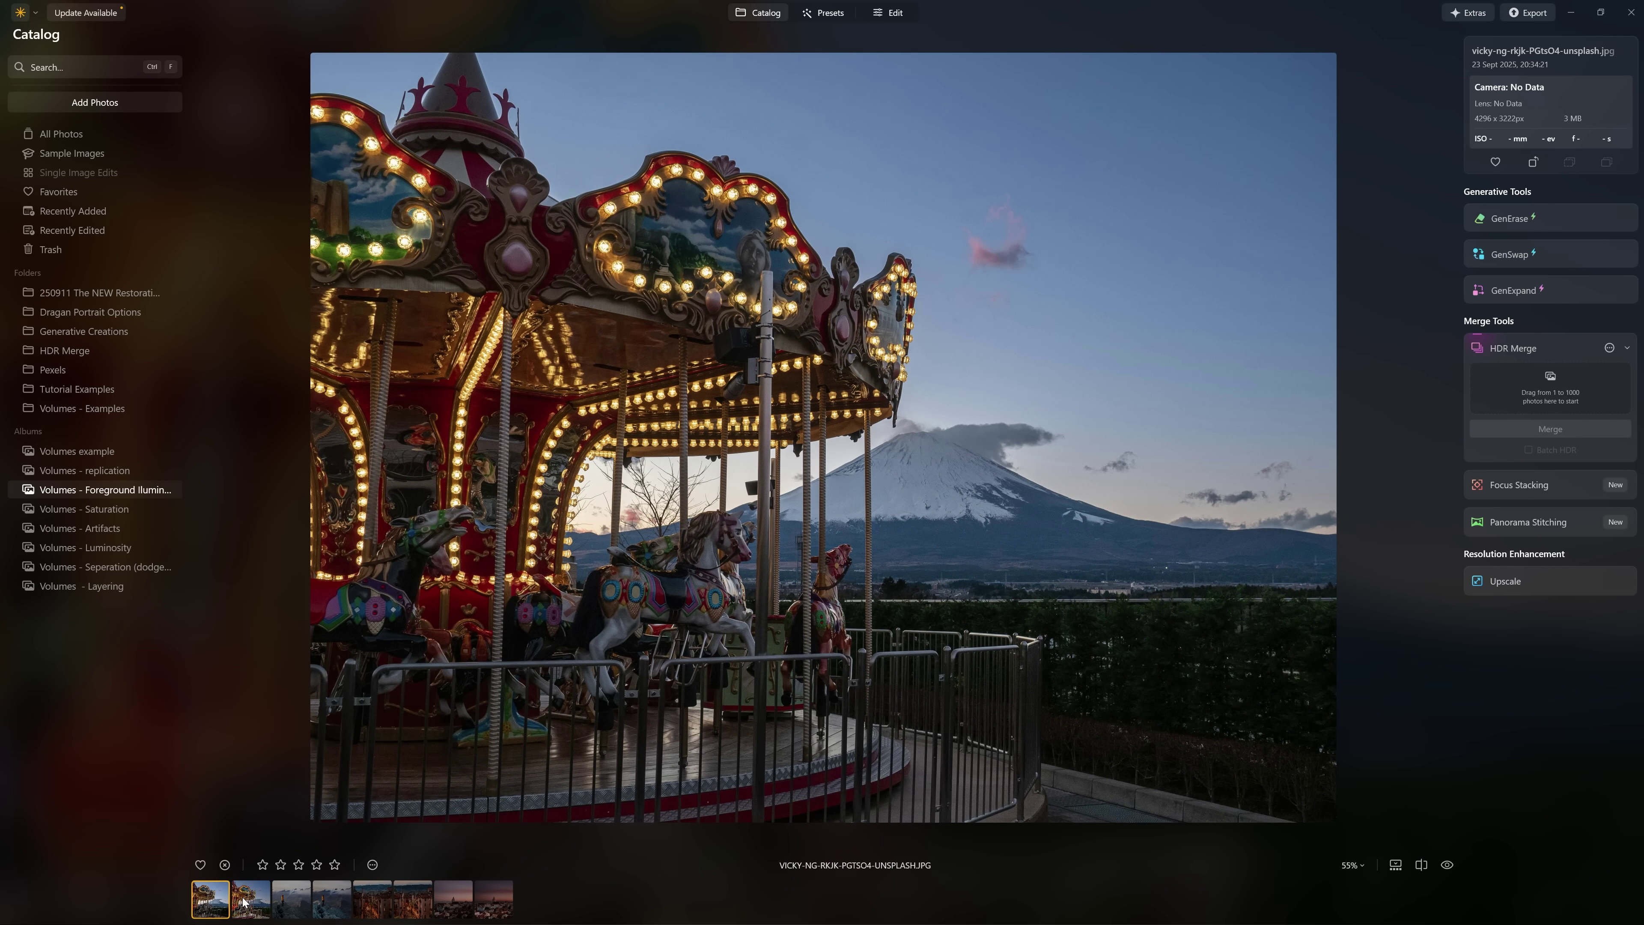
pyautogui.click(243, 902)
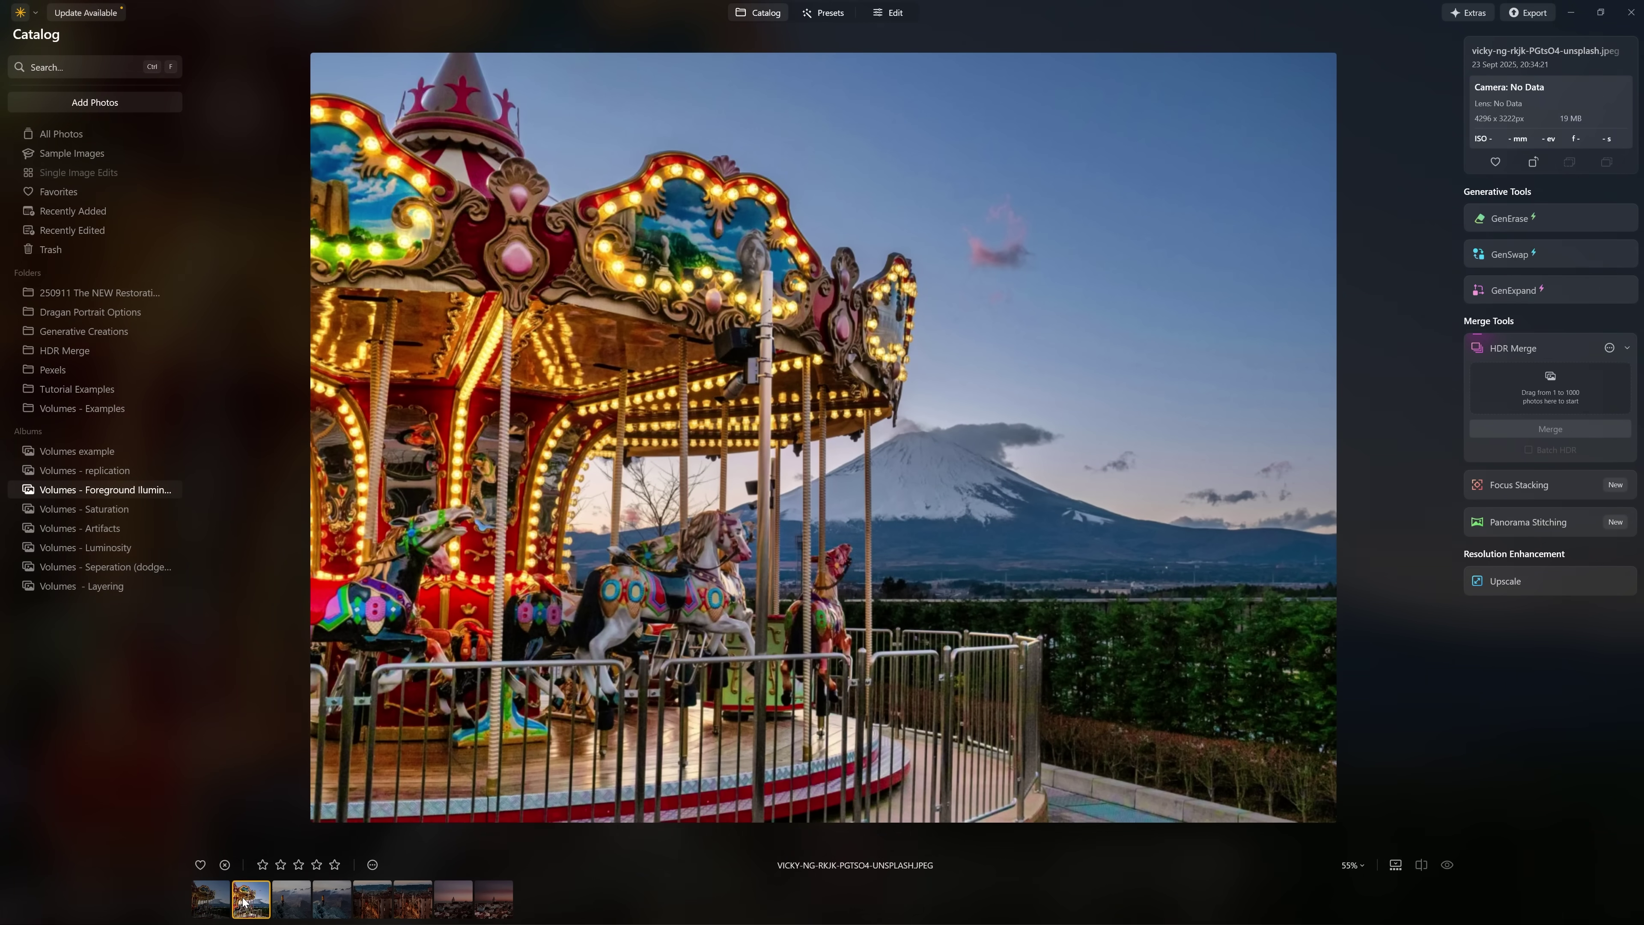
pyautogui.click(215, 908)
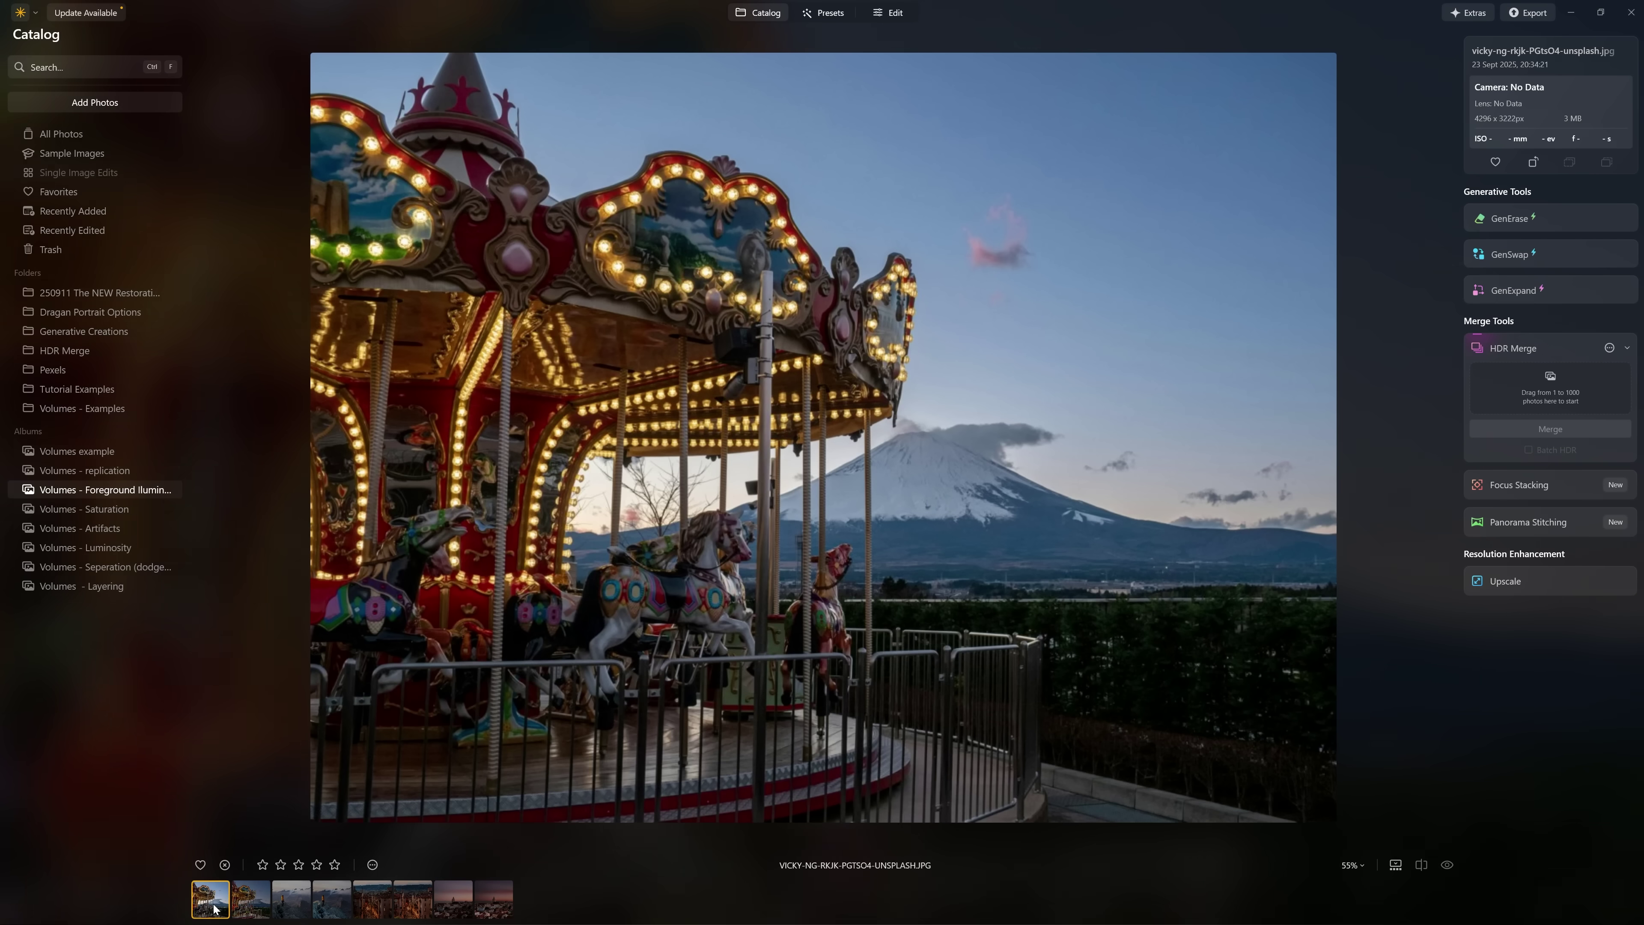
pyautogui.press('Right')
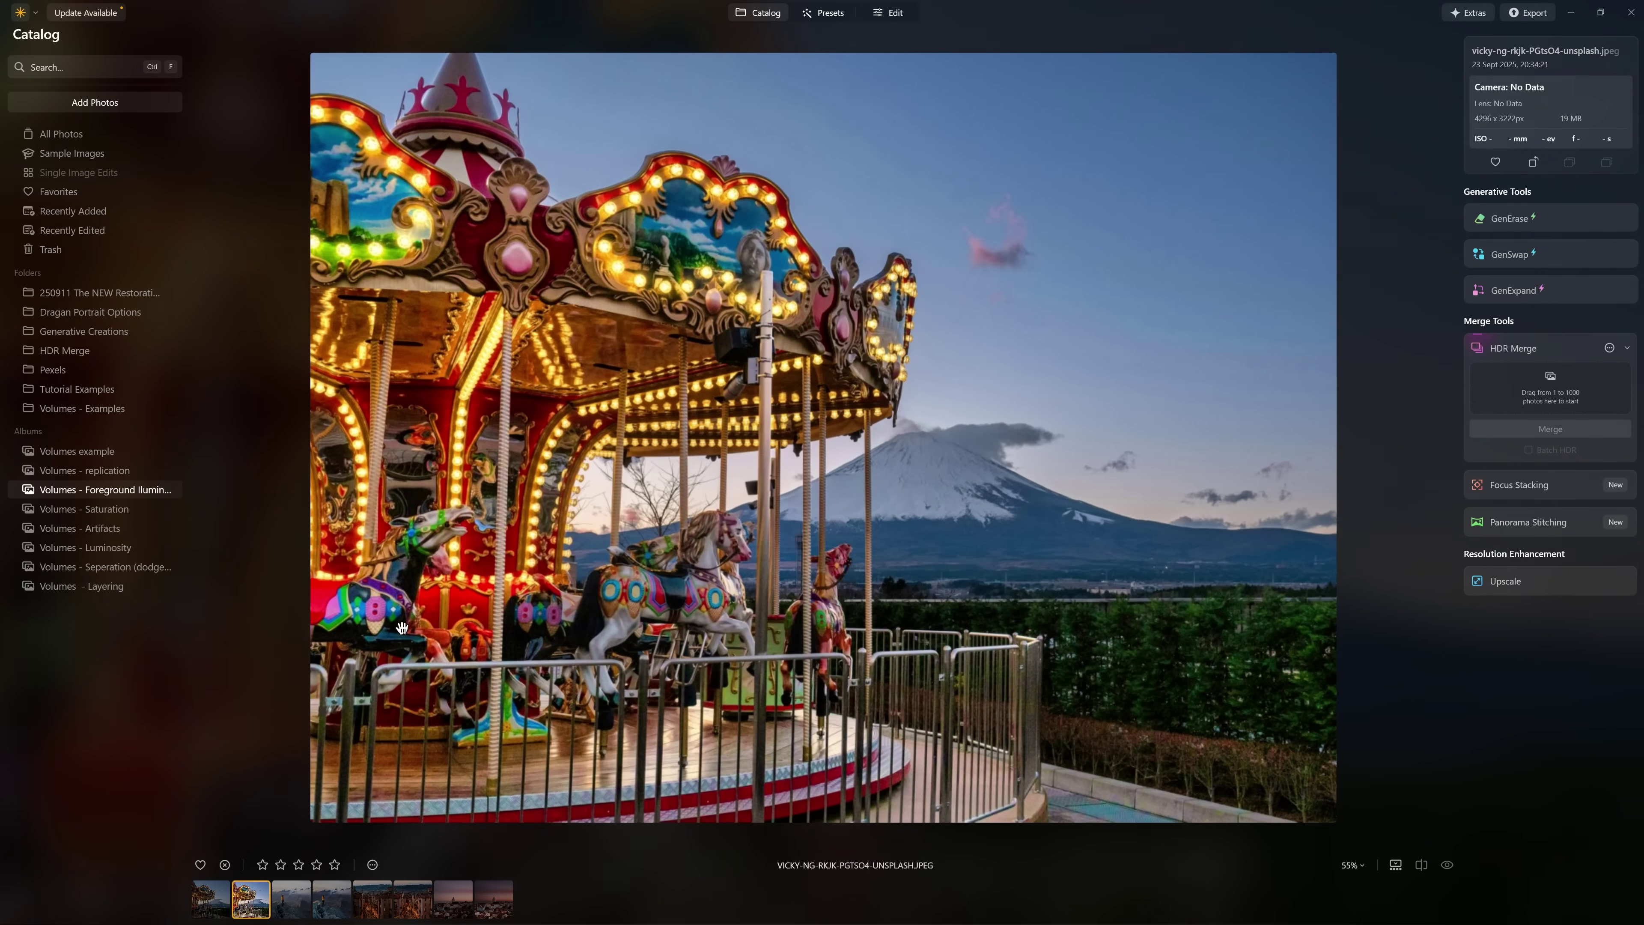
# Compare the before and after versions of the mountain hiker photo repeatedly, finishing on the after version.
pyautogui.click(300, 902)
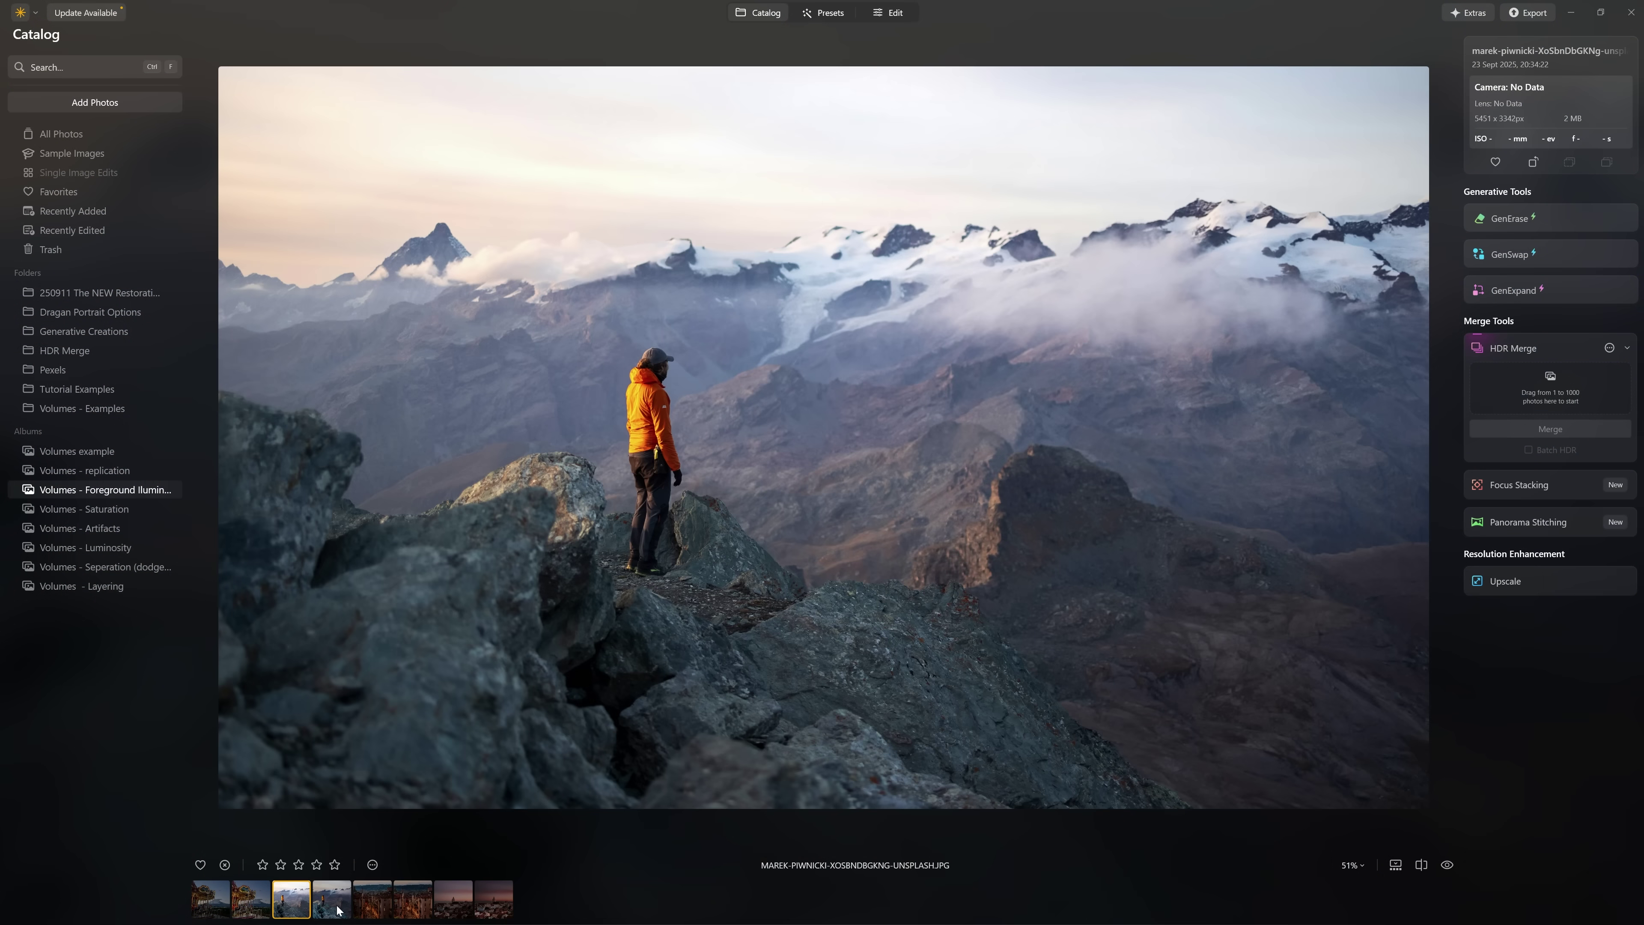
pyautogui.click(337, 909)
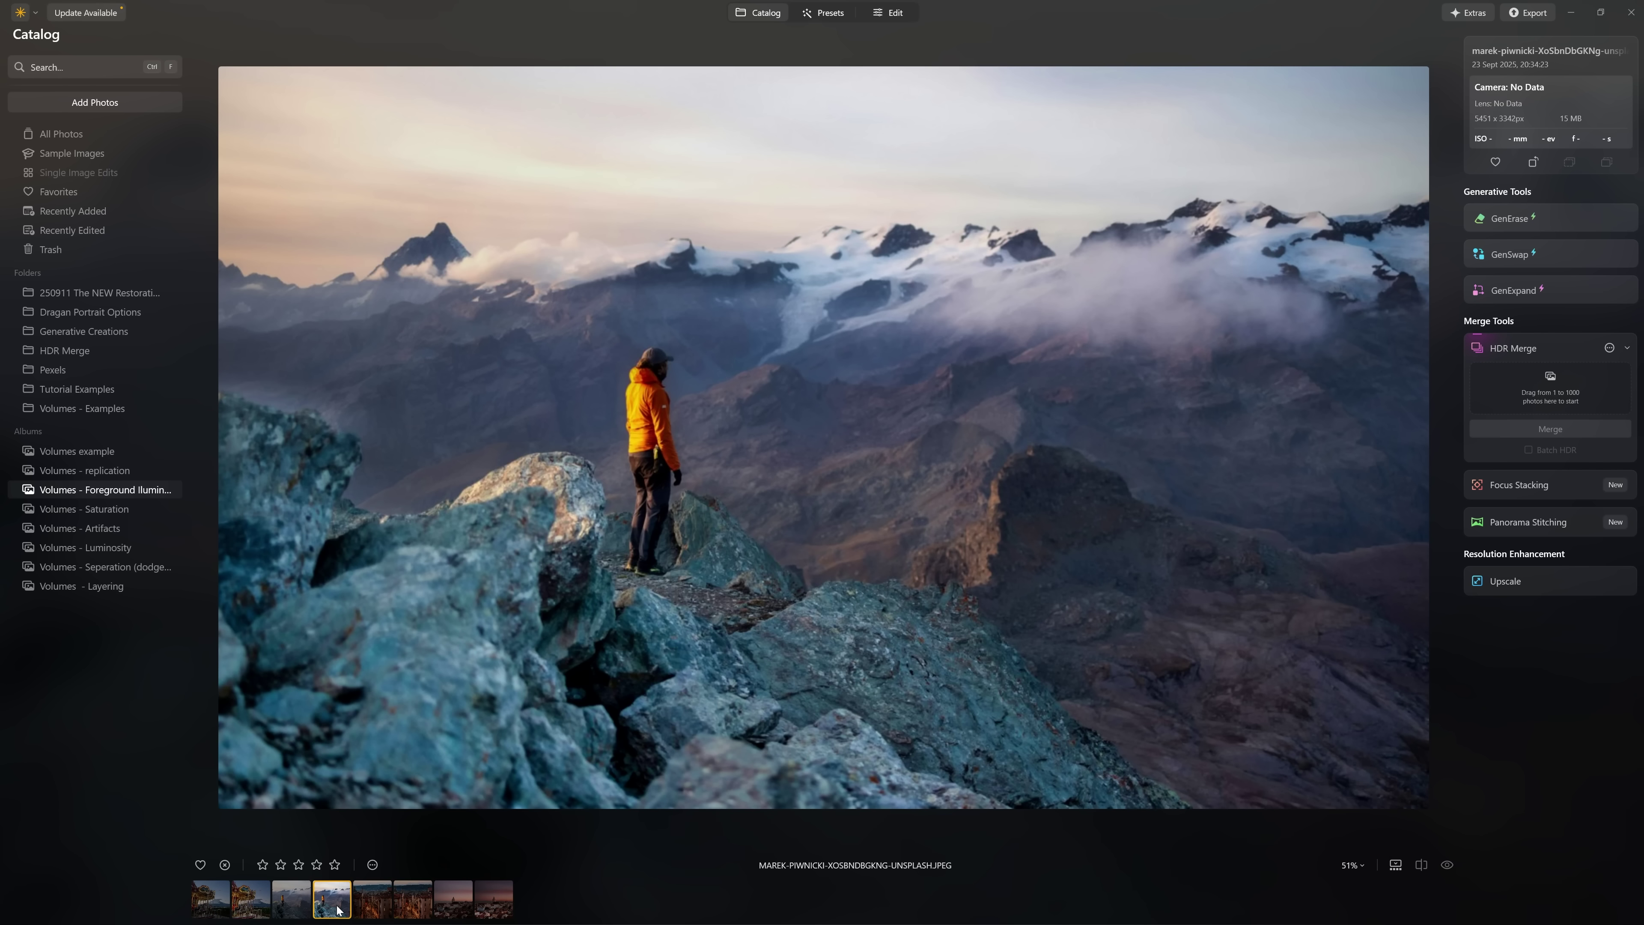
pyautogui.click(307, 905)
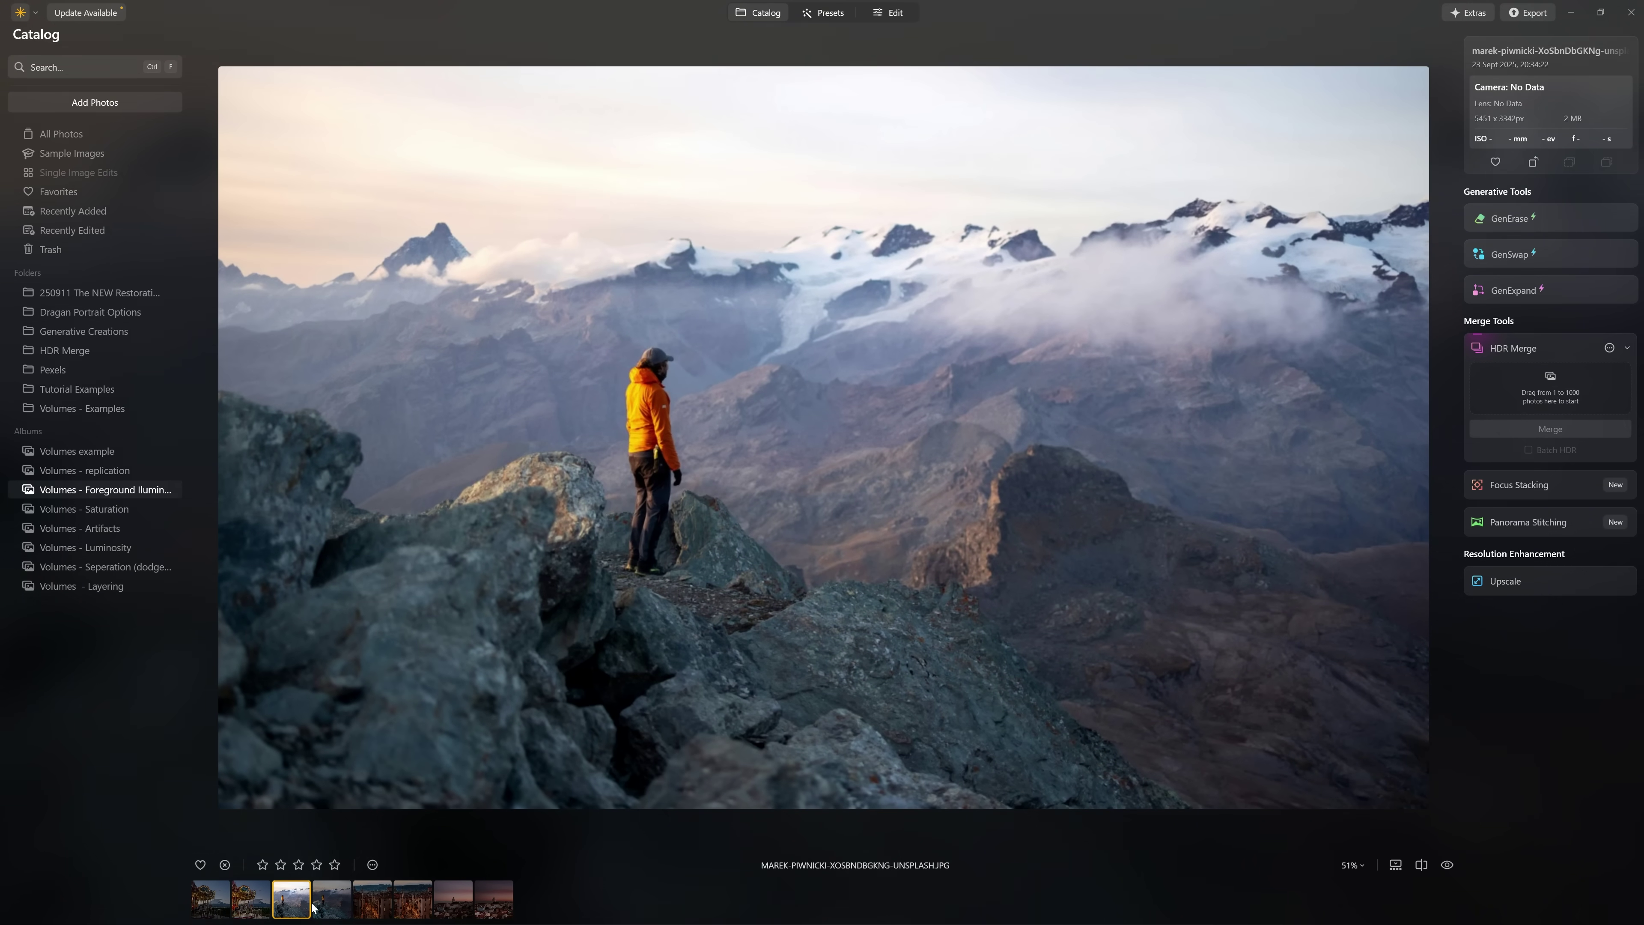
pyautogui.click(337, 906)
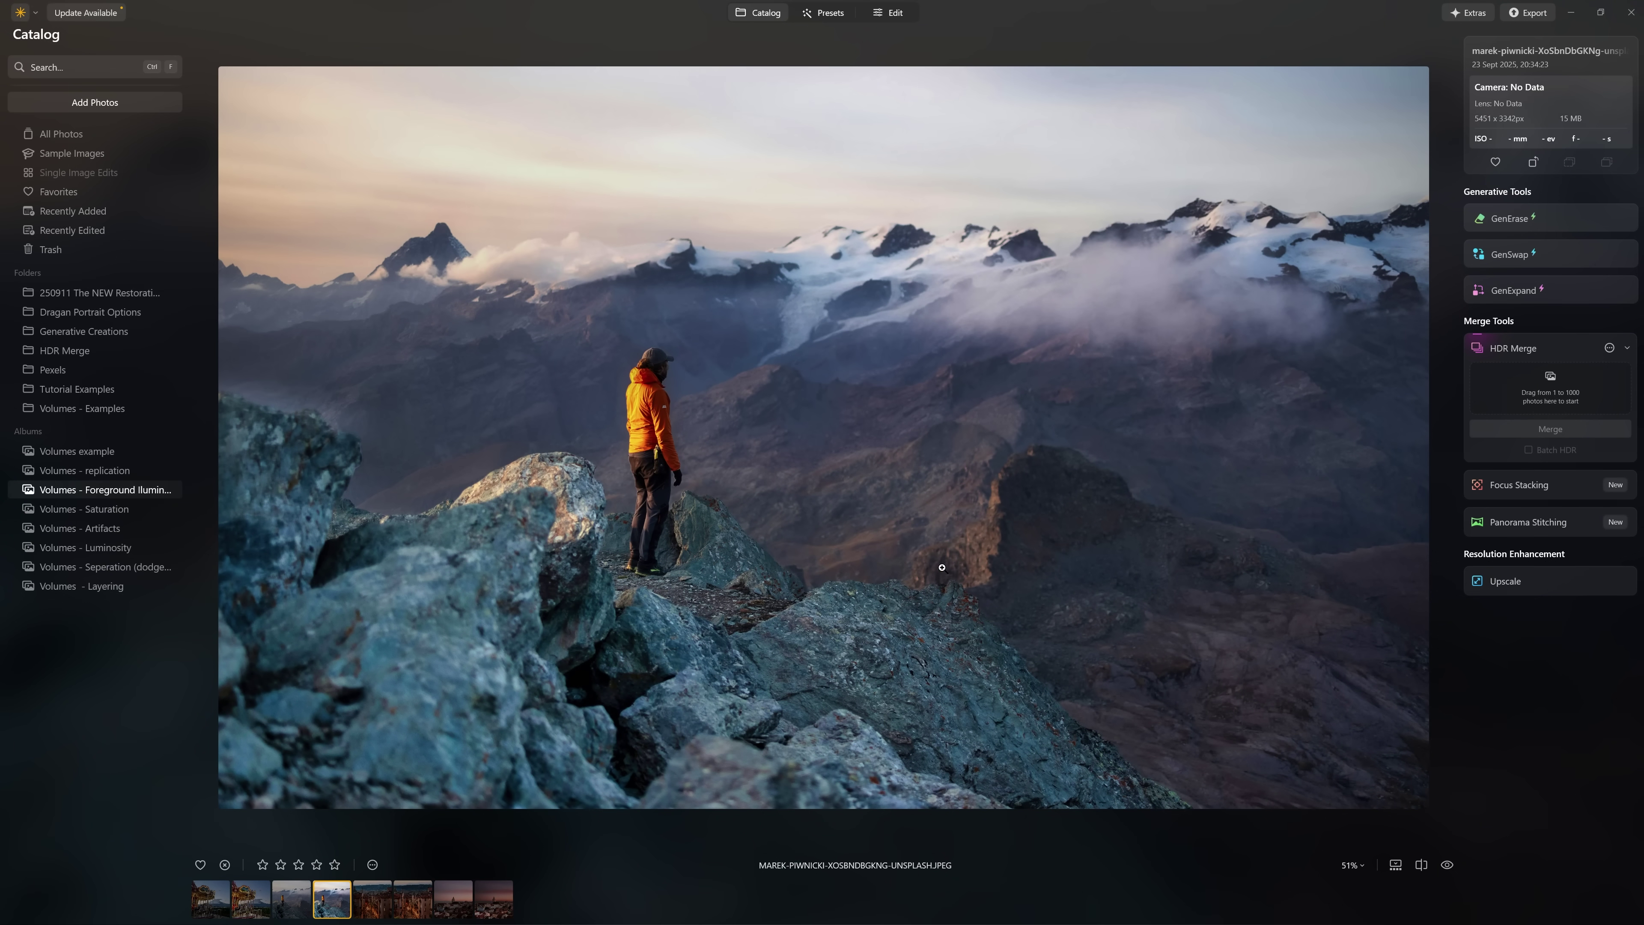
pyautogui.click(294, 907)
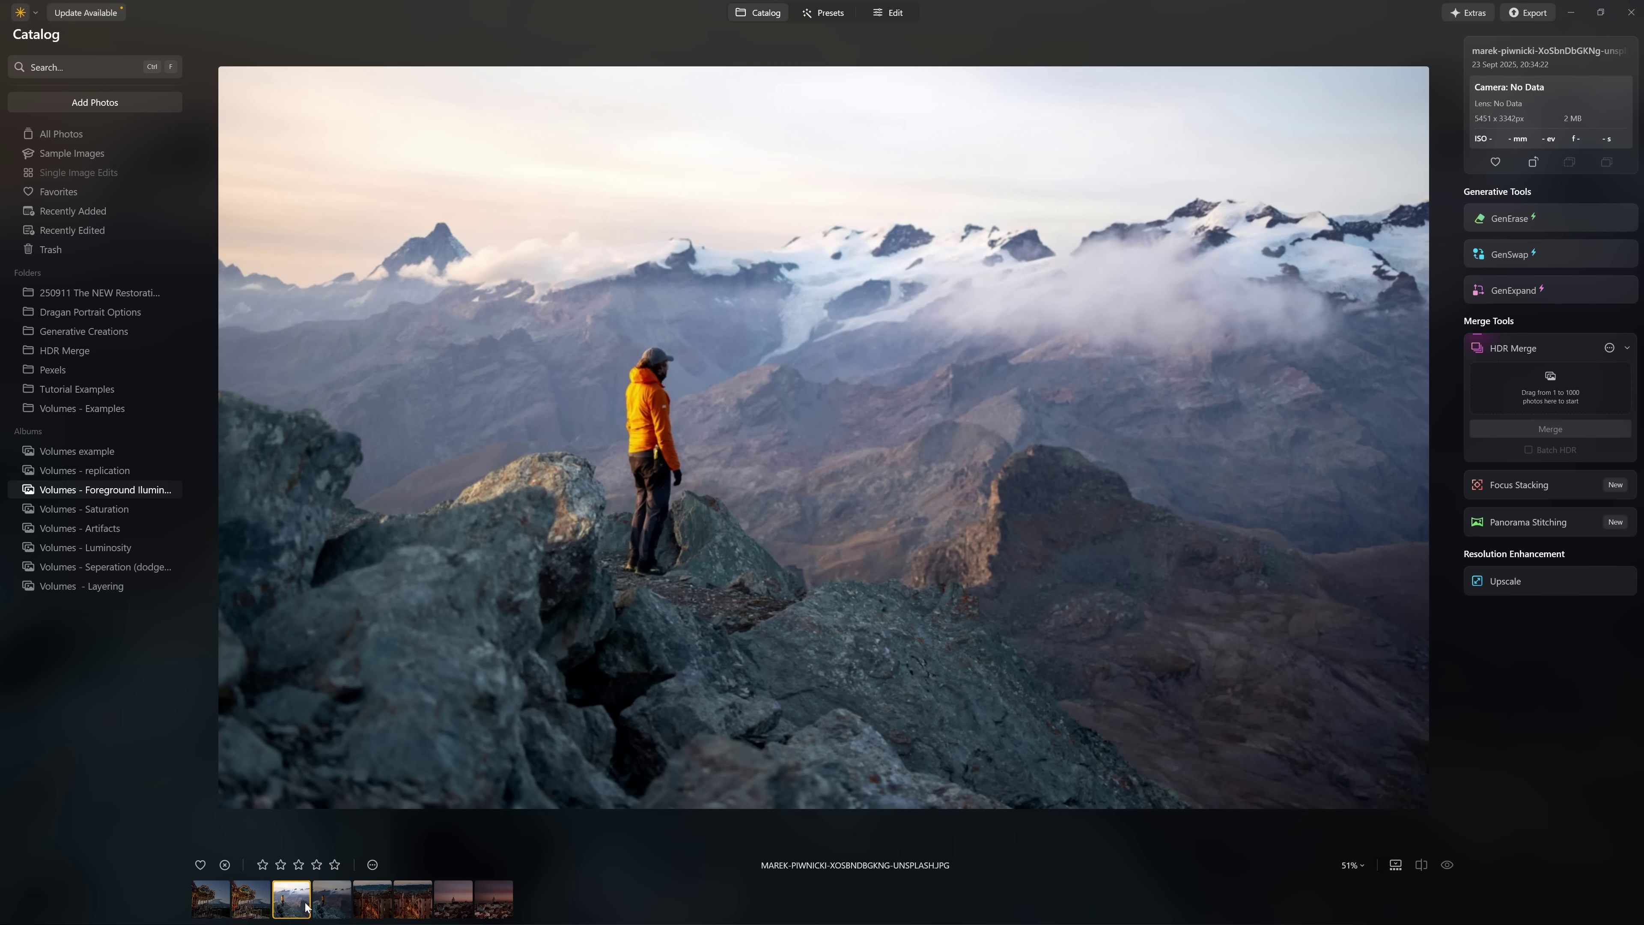
pyautogui.click(332, 906)
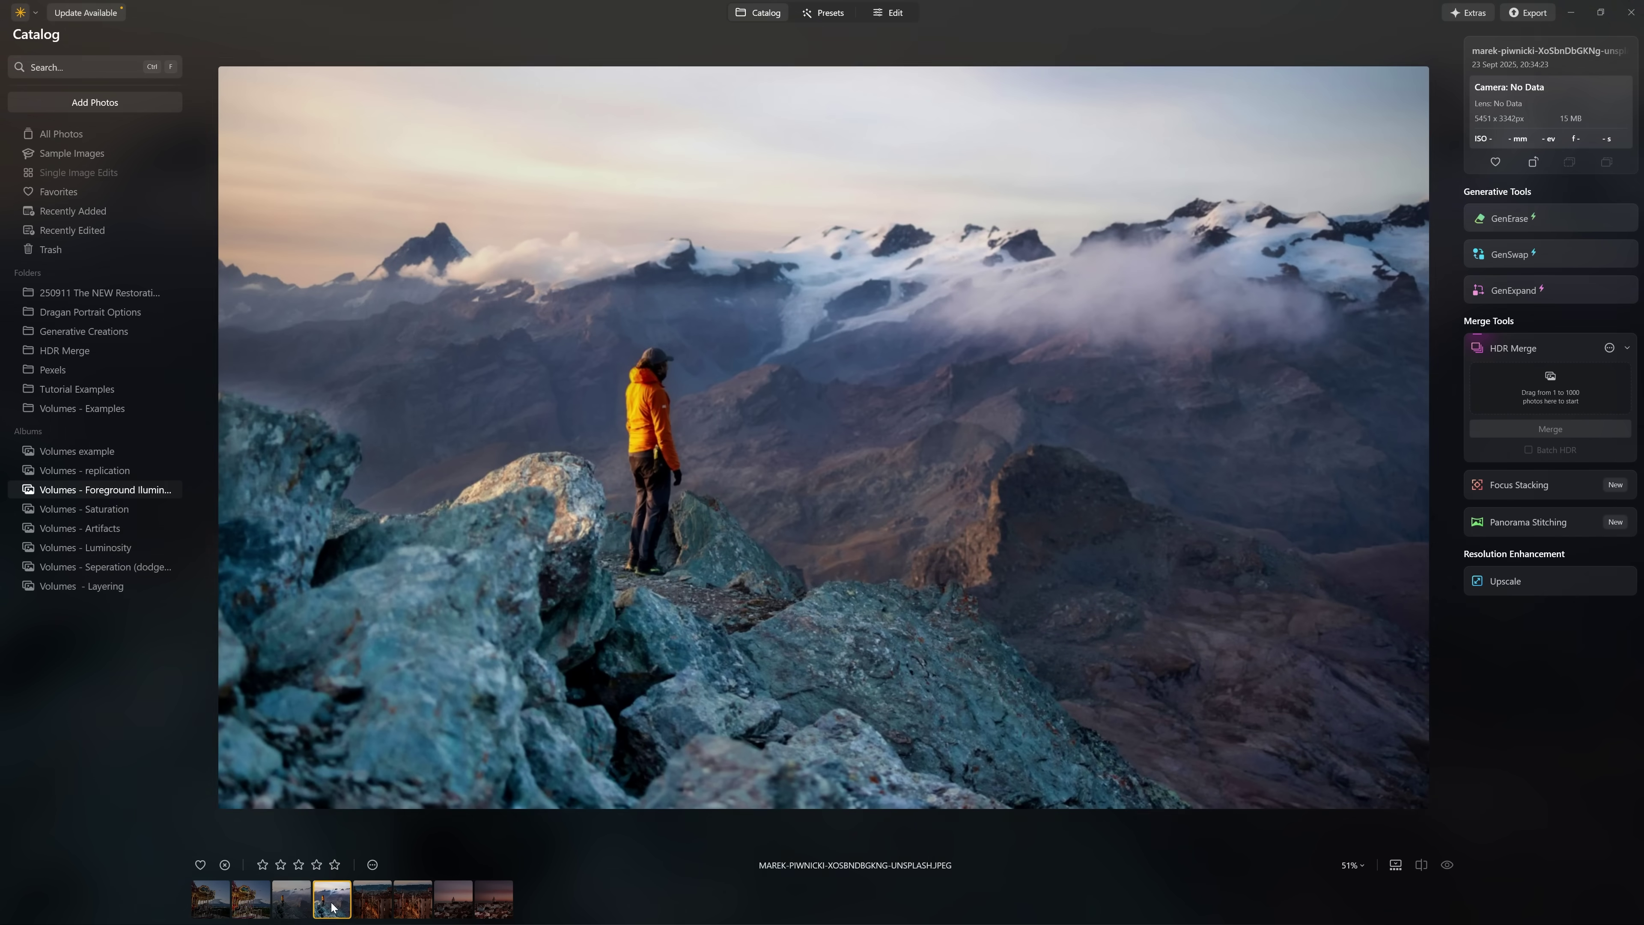
pyautogui.click(306, 905)
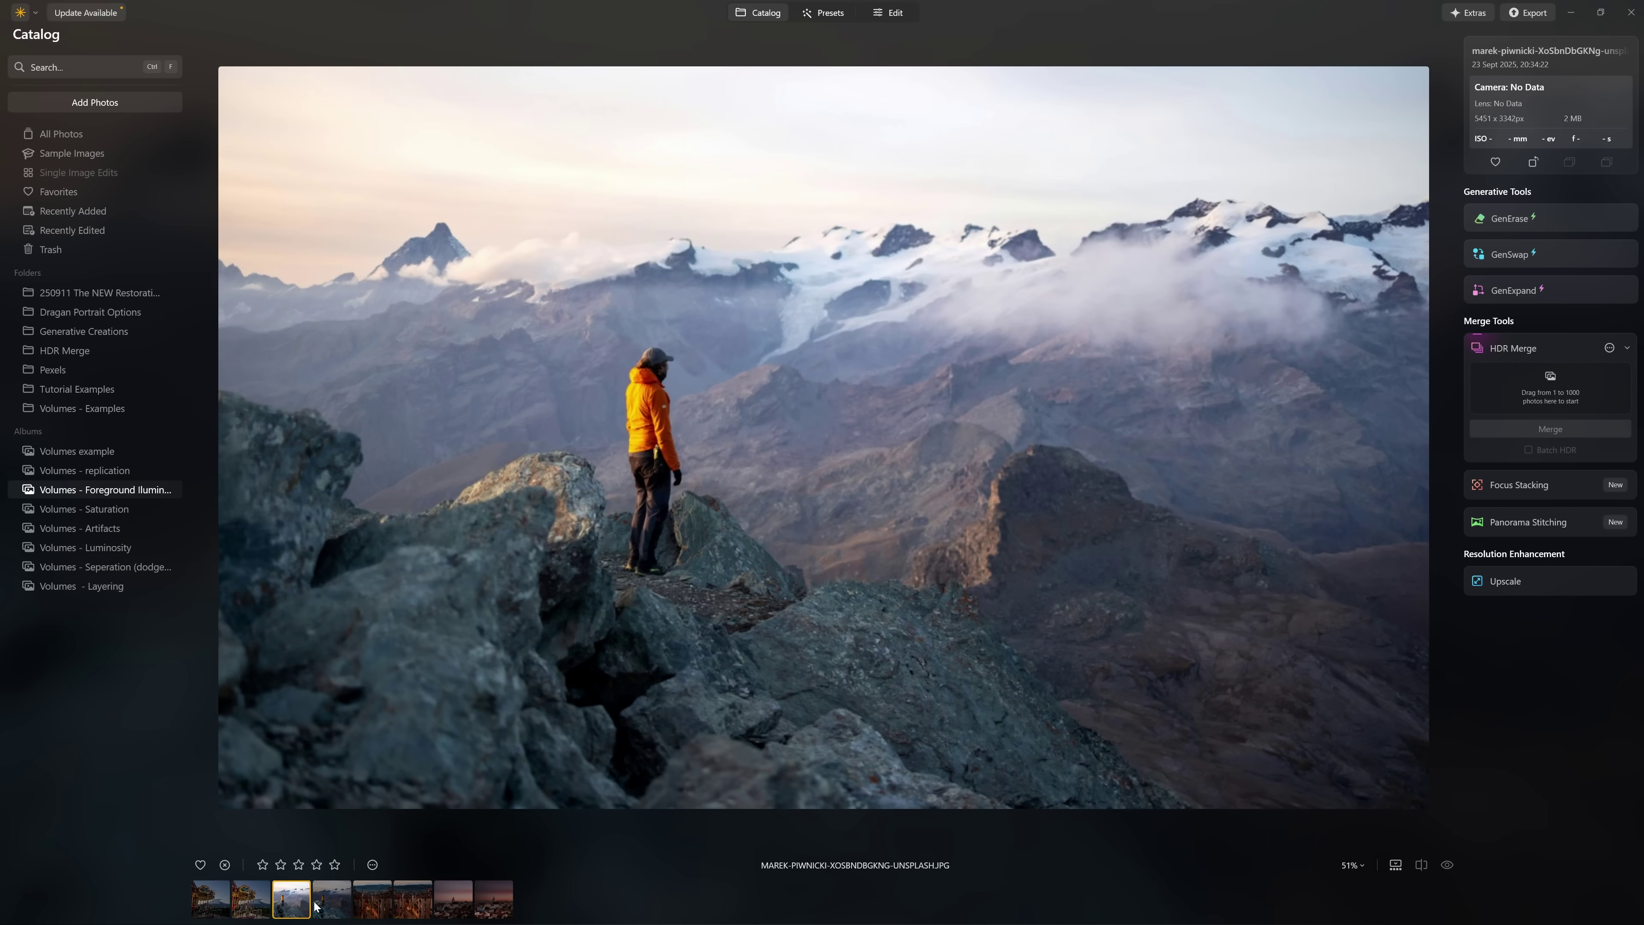
pyautogui.click(322, 908)
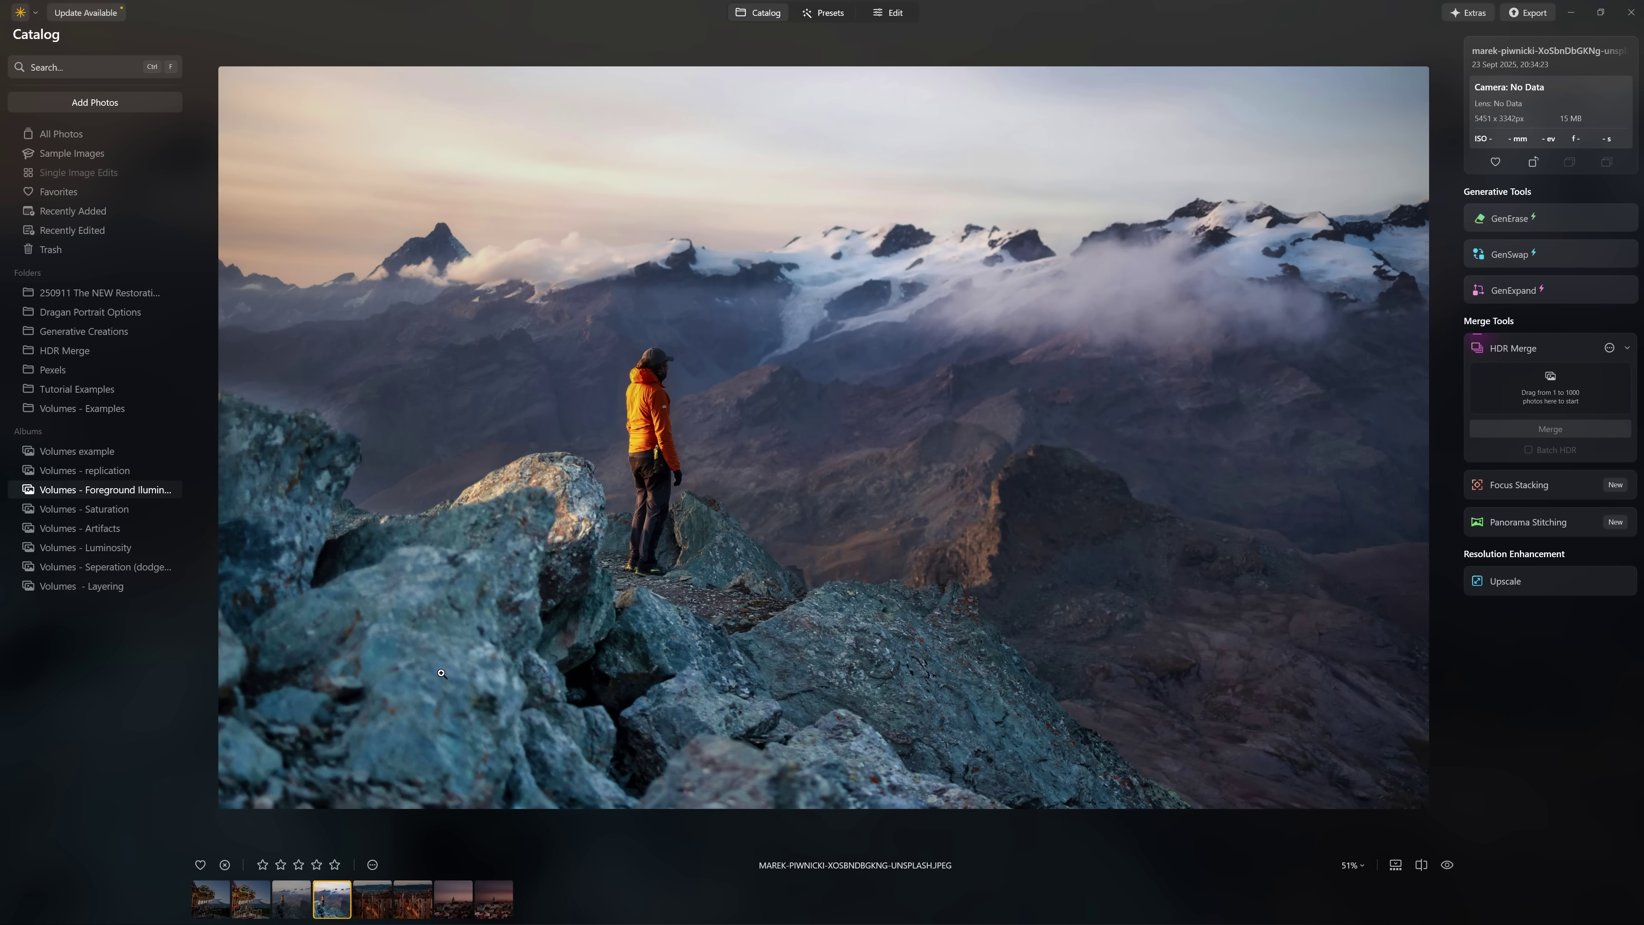
pyautogui.click(287, 910)
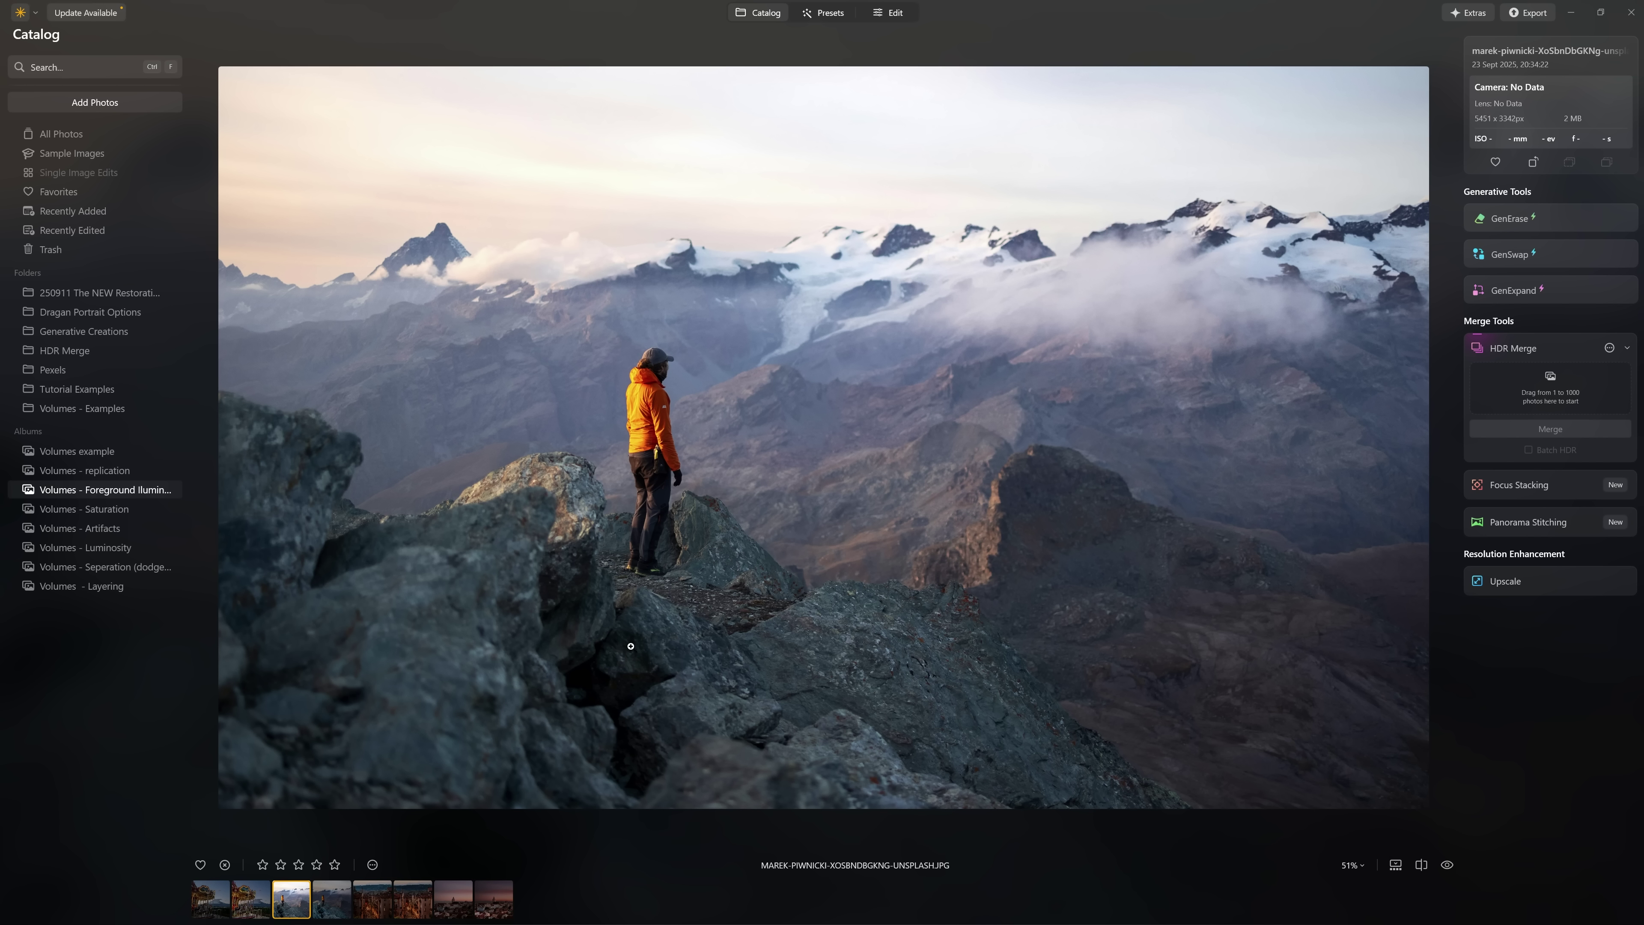
pyautogui.click(338, 915)
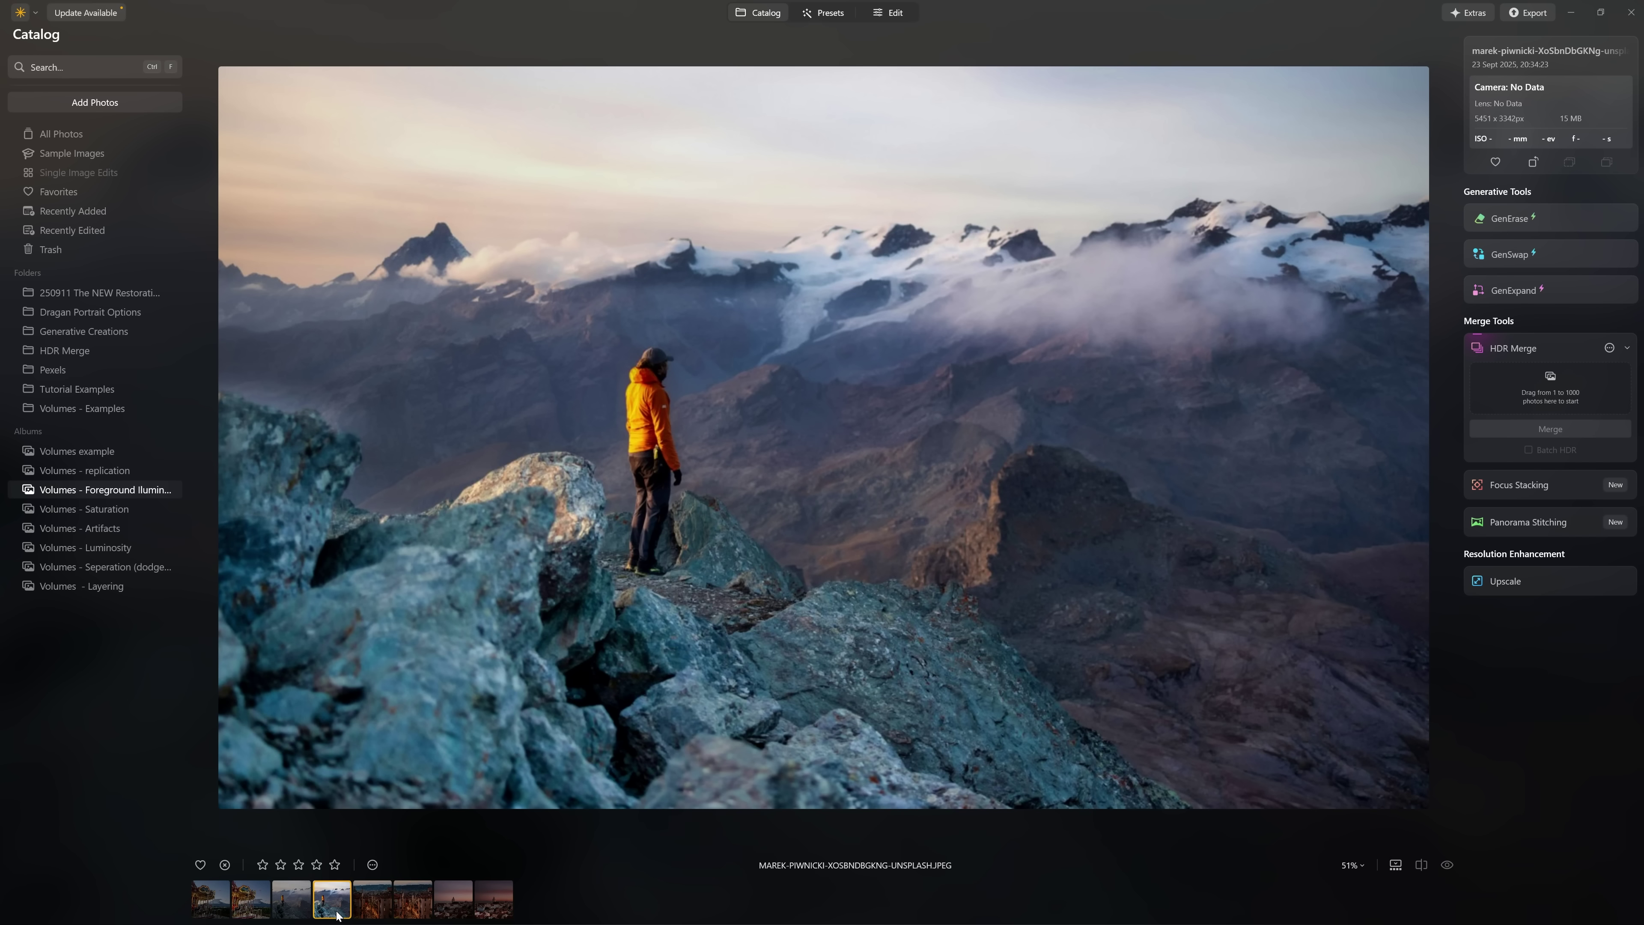
# Examine the foreground rocks up close in the after version of the hiker photo, and return to the full view.
pyautogui.scroll(1, 284, 835)
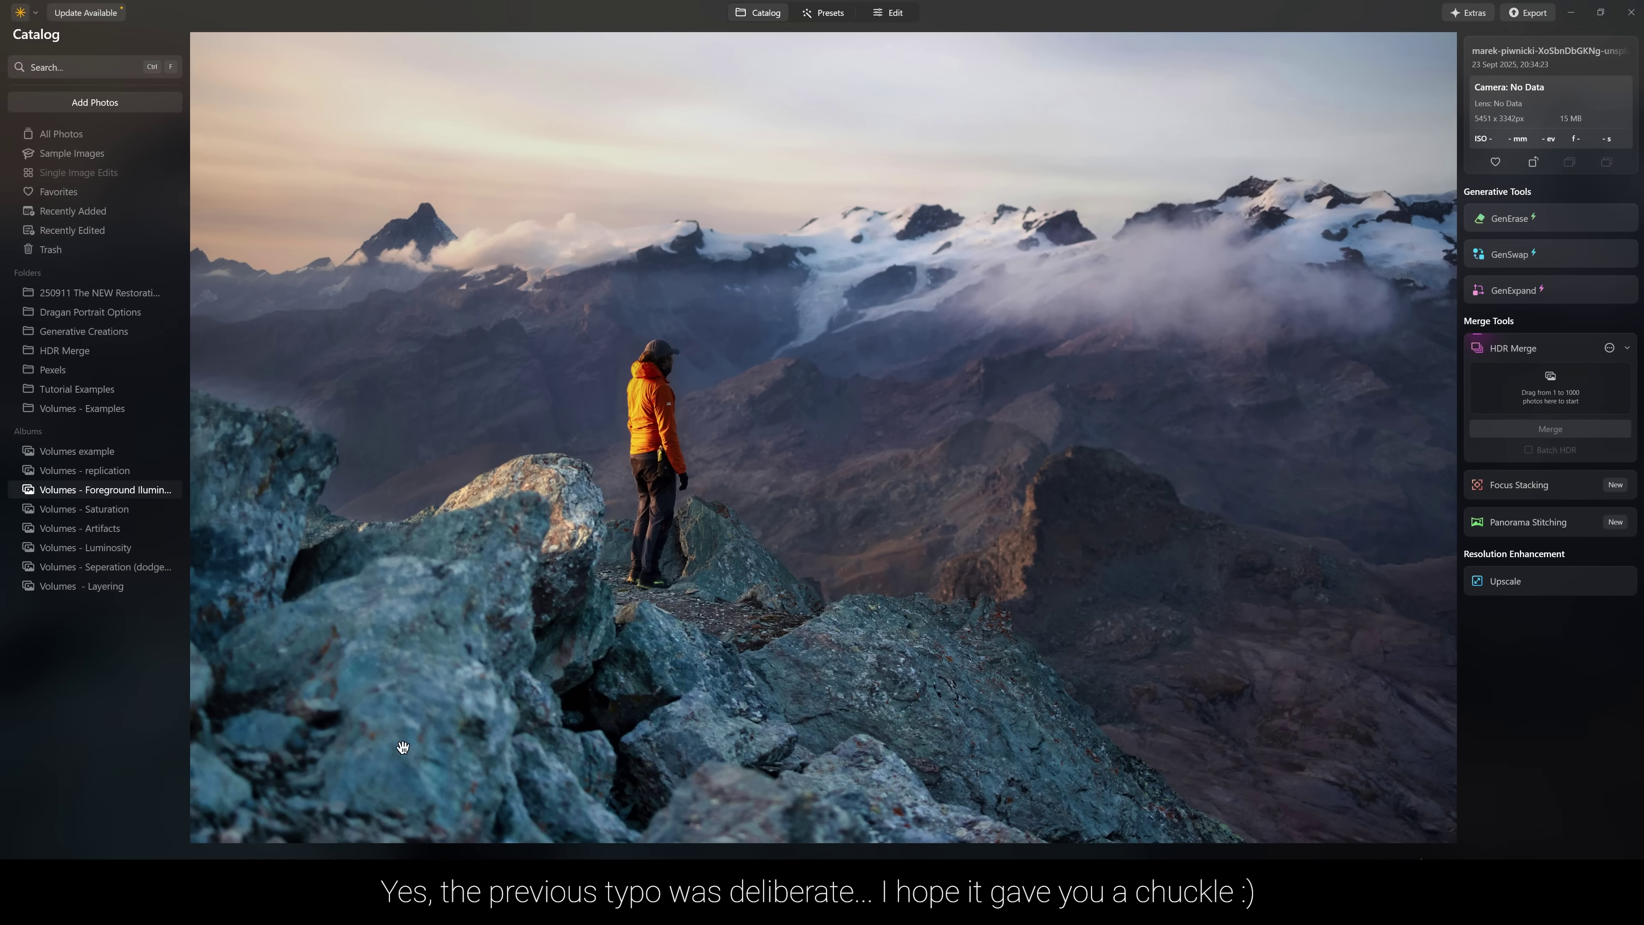
pyautogui.scroll(-1, 422, 627)
pyautogui.scroll(3, 541, 565)
pyautogui.moveTo(540, 566); pyautogui.dragTo(987, 369)
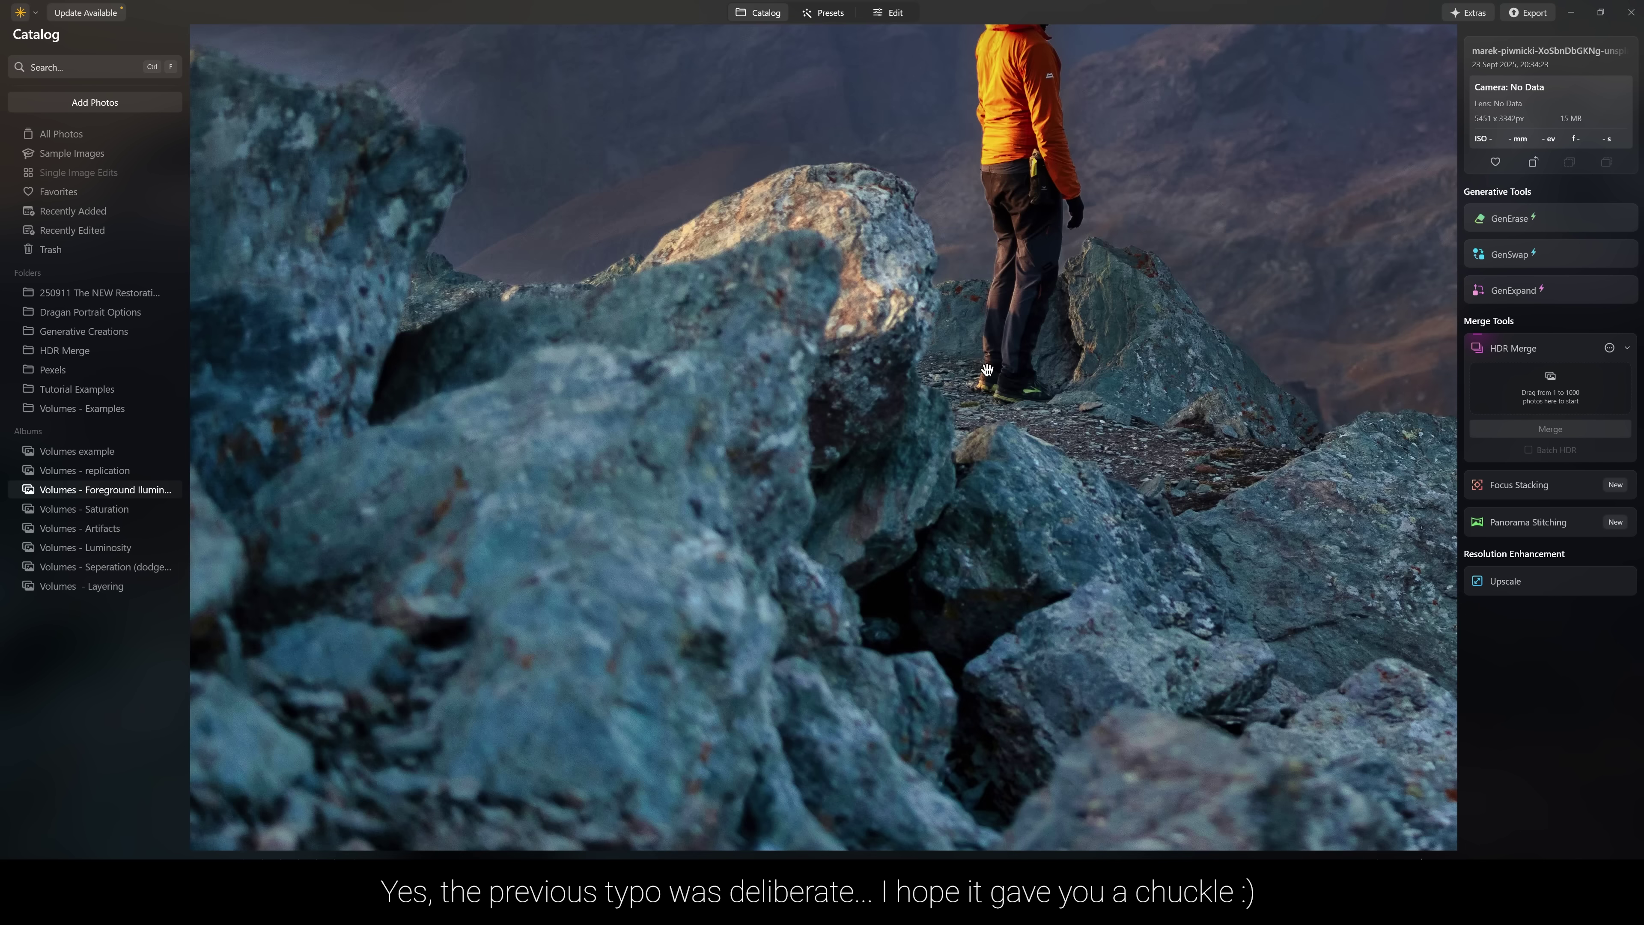
pyautogui.scroll(-2, 725, 362)
pyautogui.scroll(-1, 887, 605)
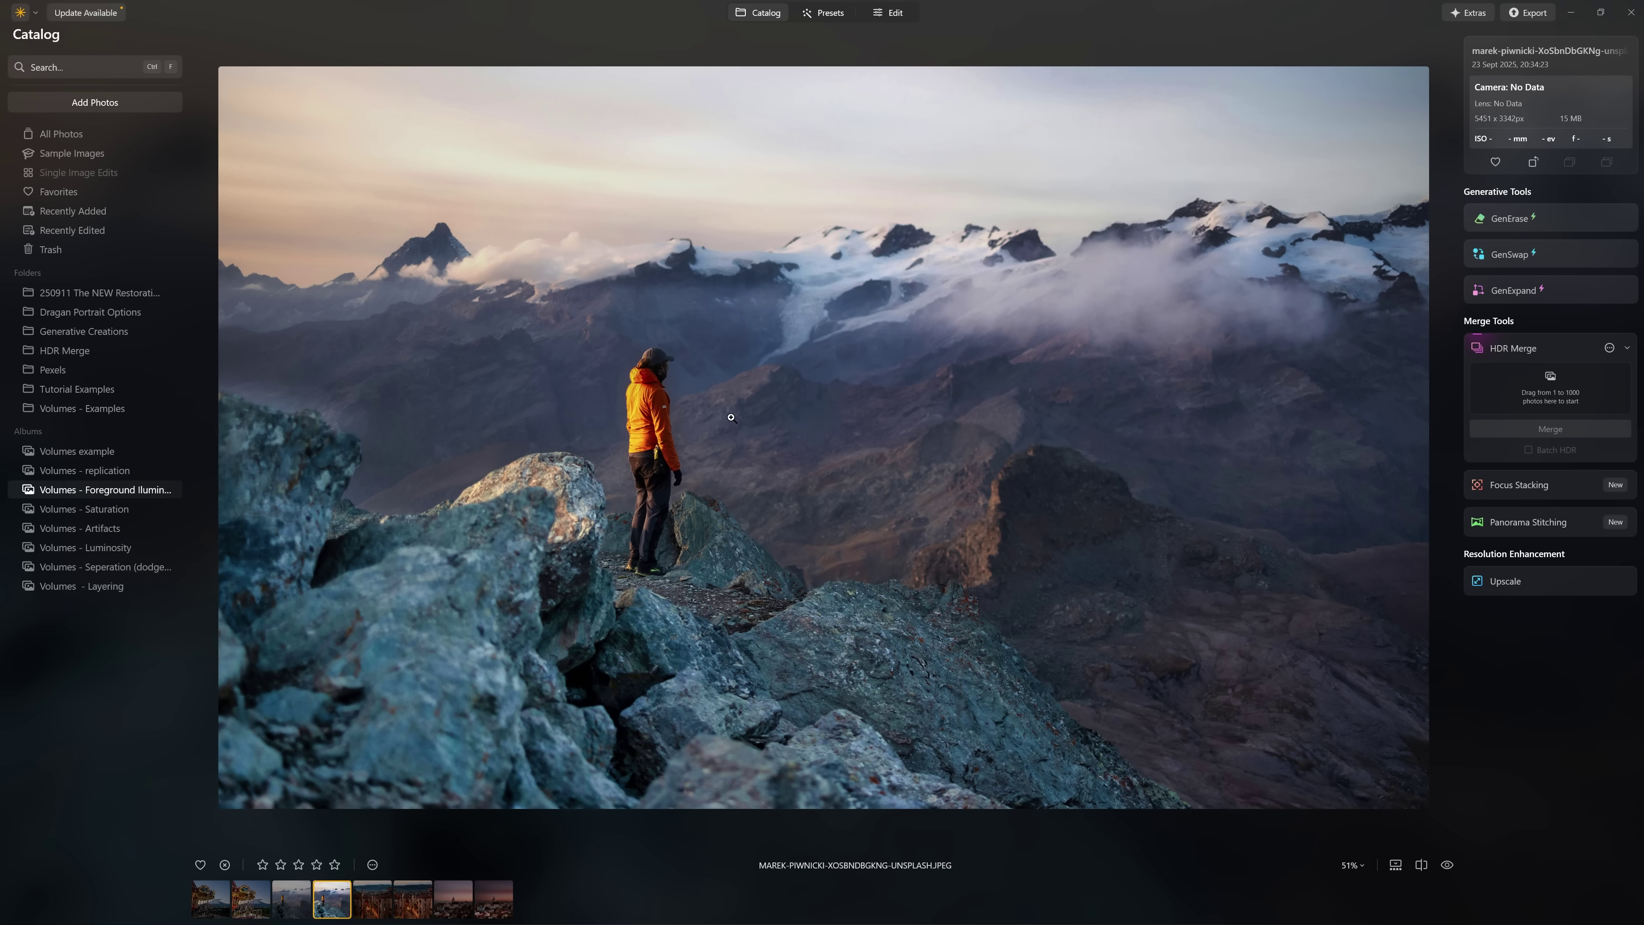
# View both versions of the old town street photo and inspect the lamp-lit street at 100% in the before version.
pyautogui.click(375, 886)
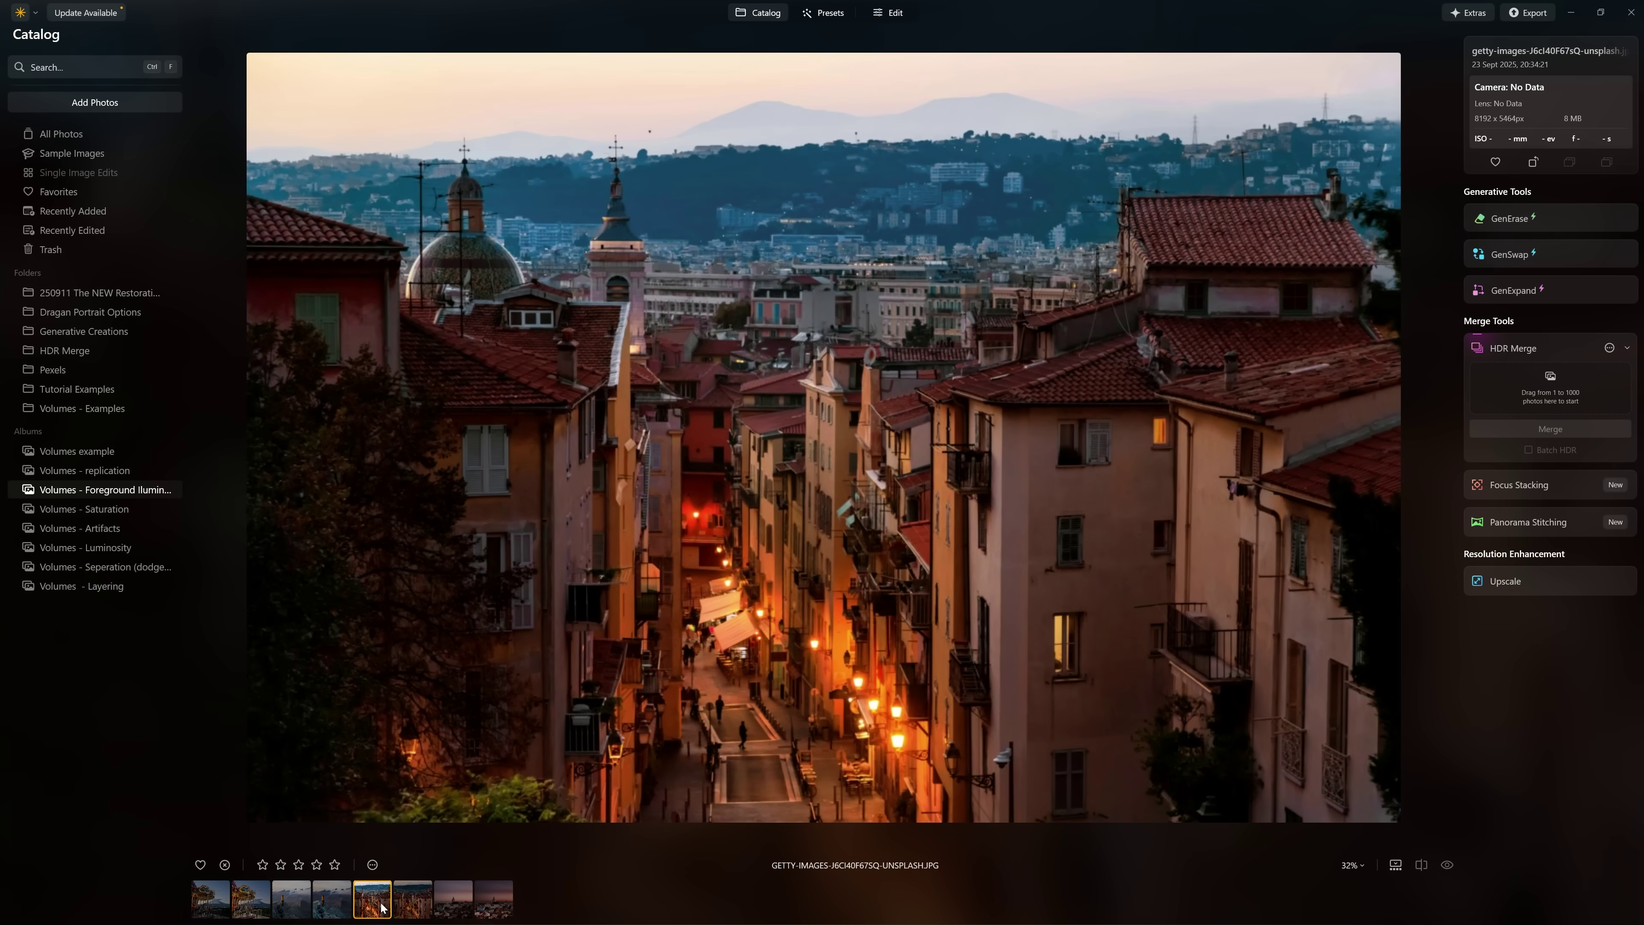
pyautogui.click(413, 902)
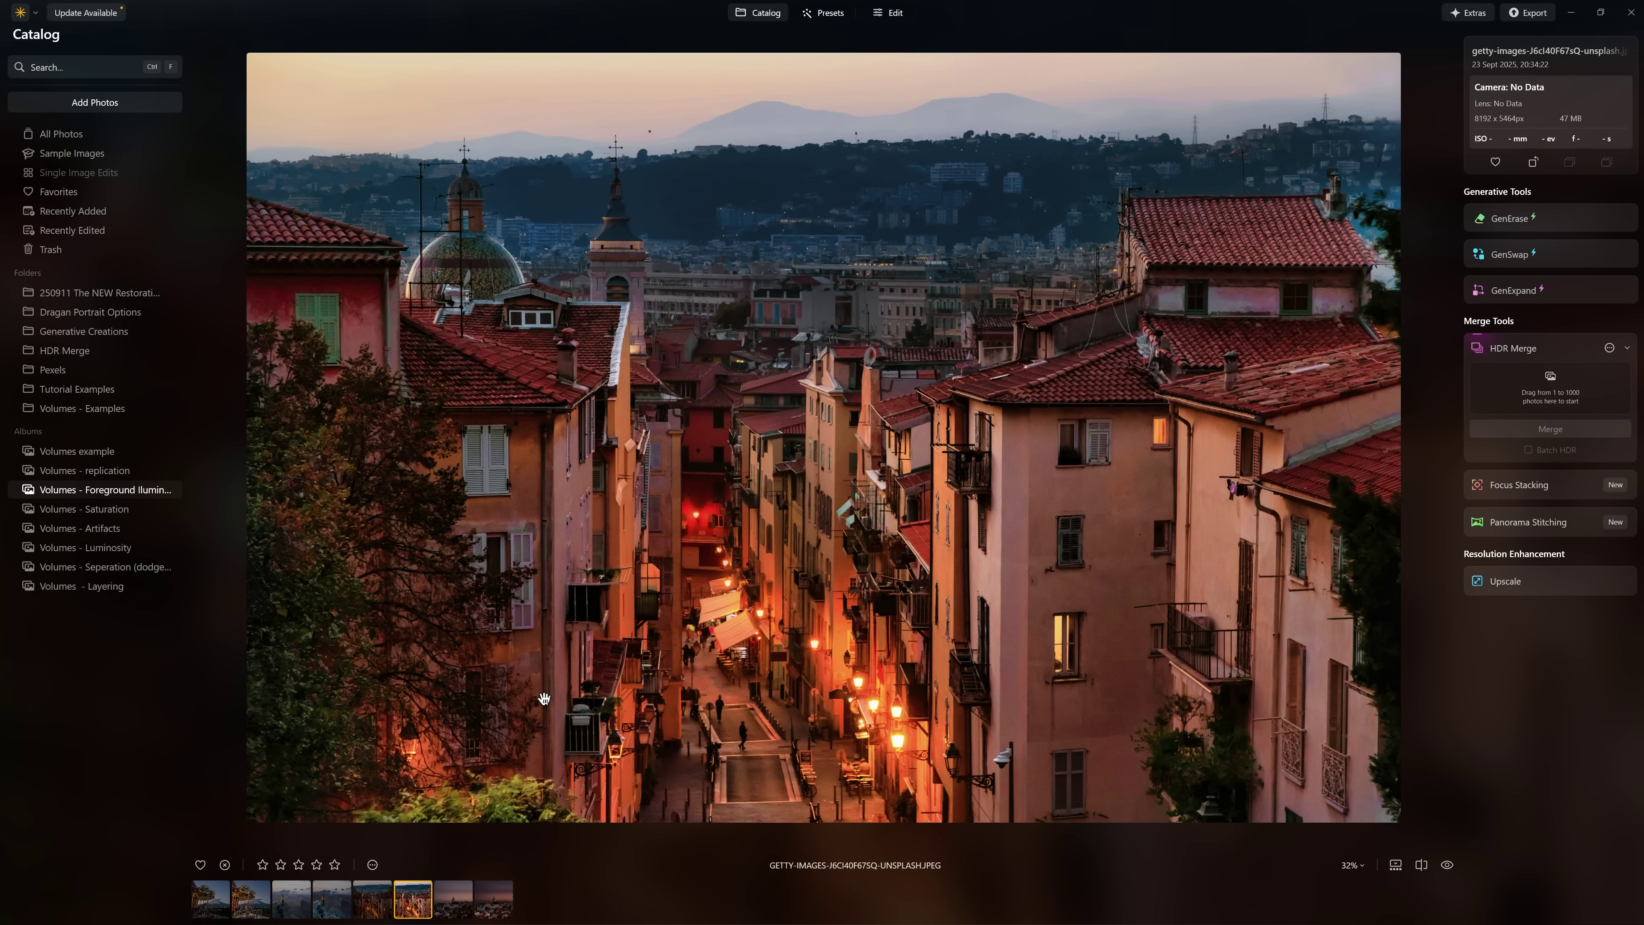
pyautogui.click(373, 898)
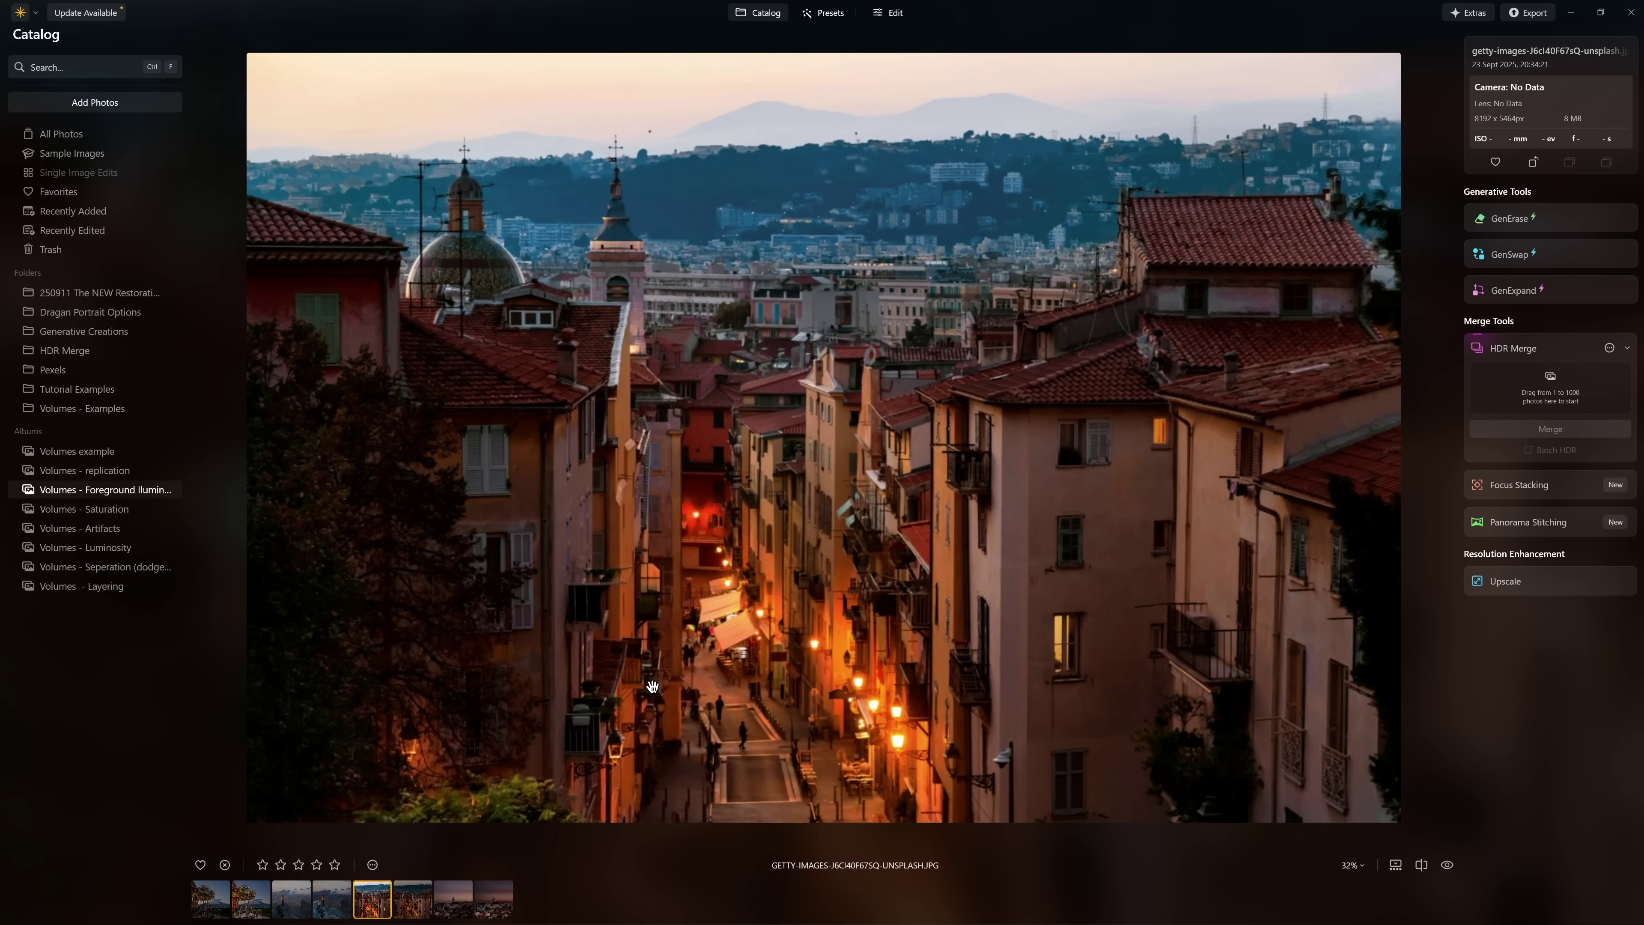
pyautogui.click(732, 653)
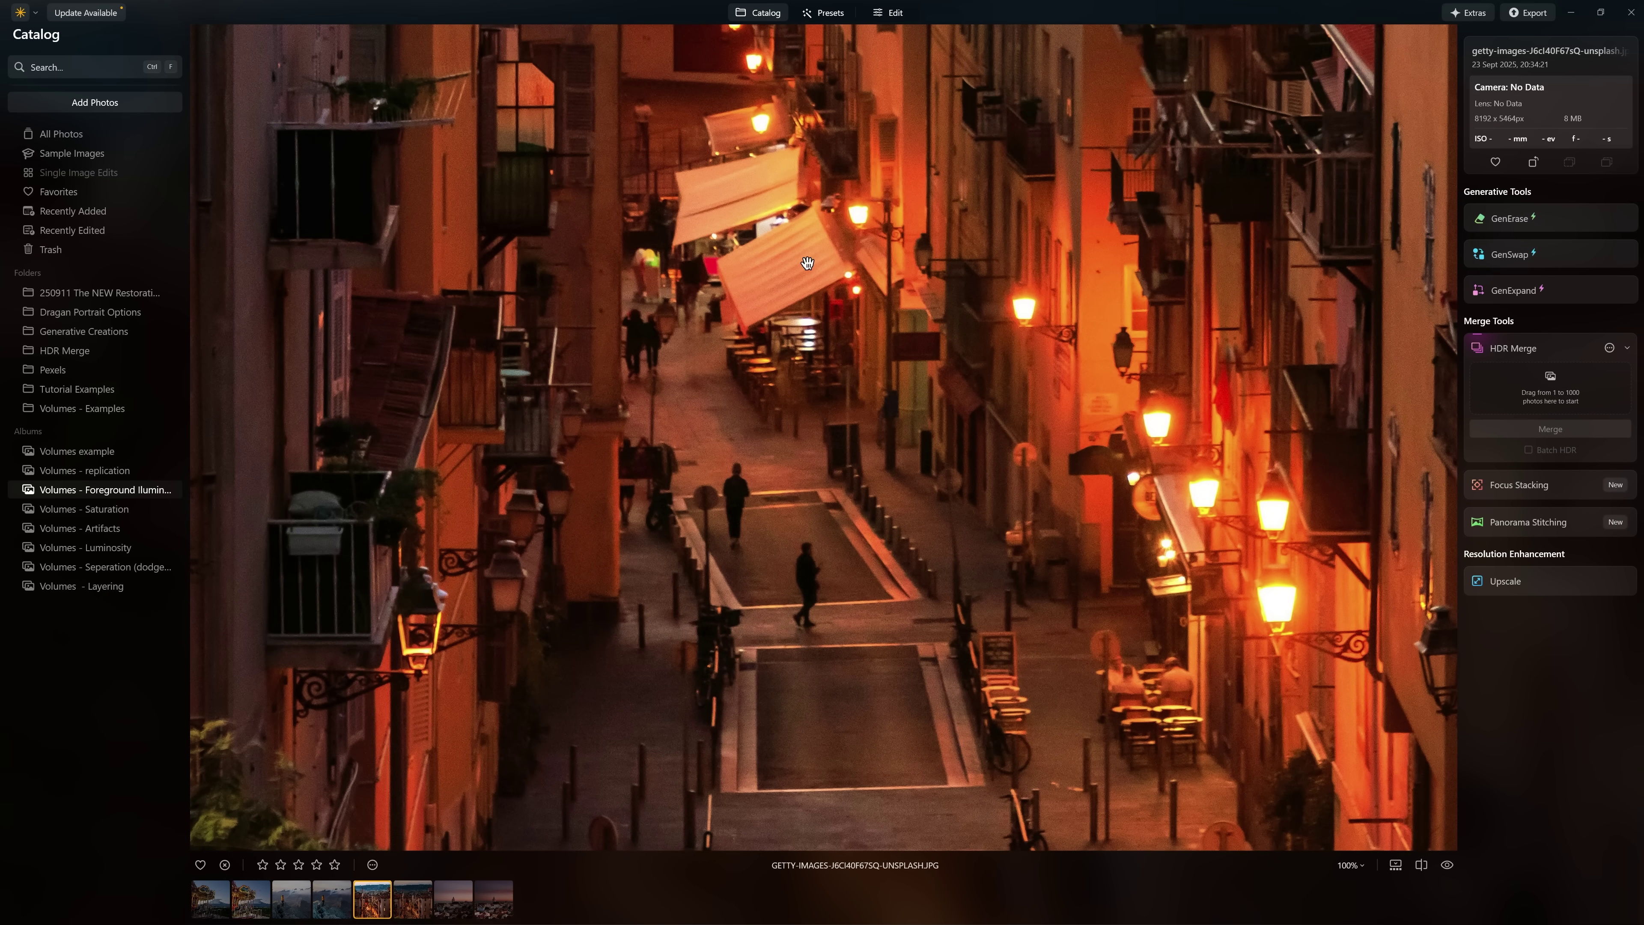
pyautogui.click(986, 536)
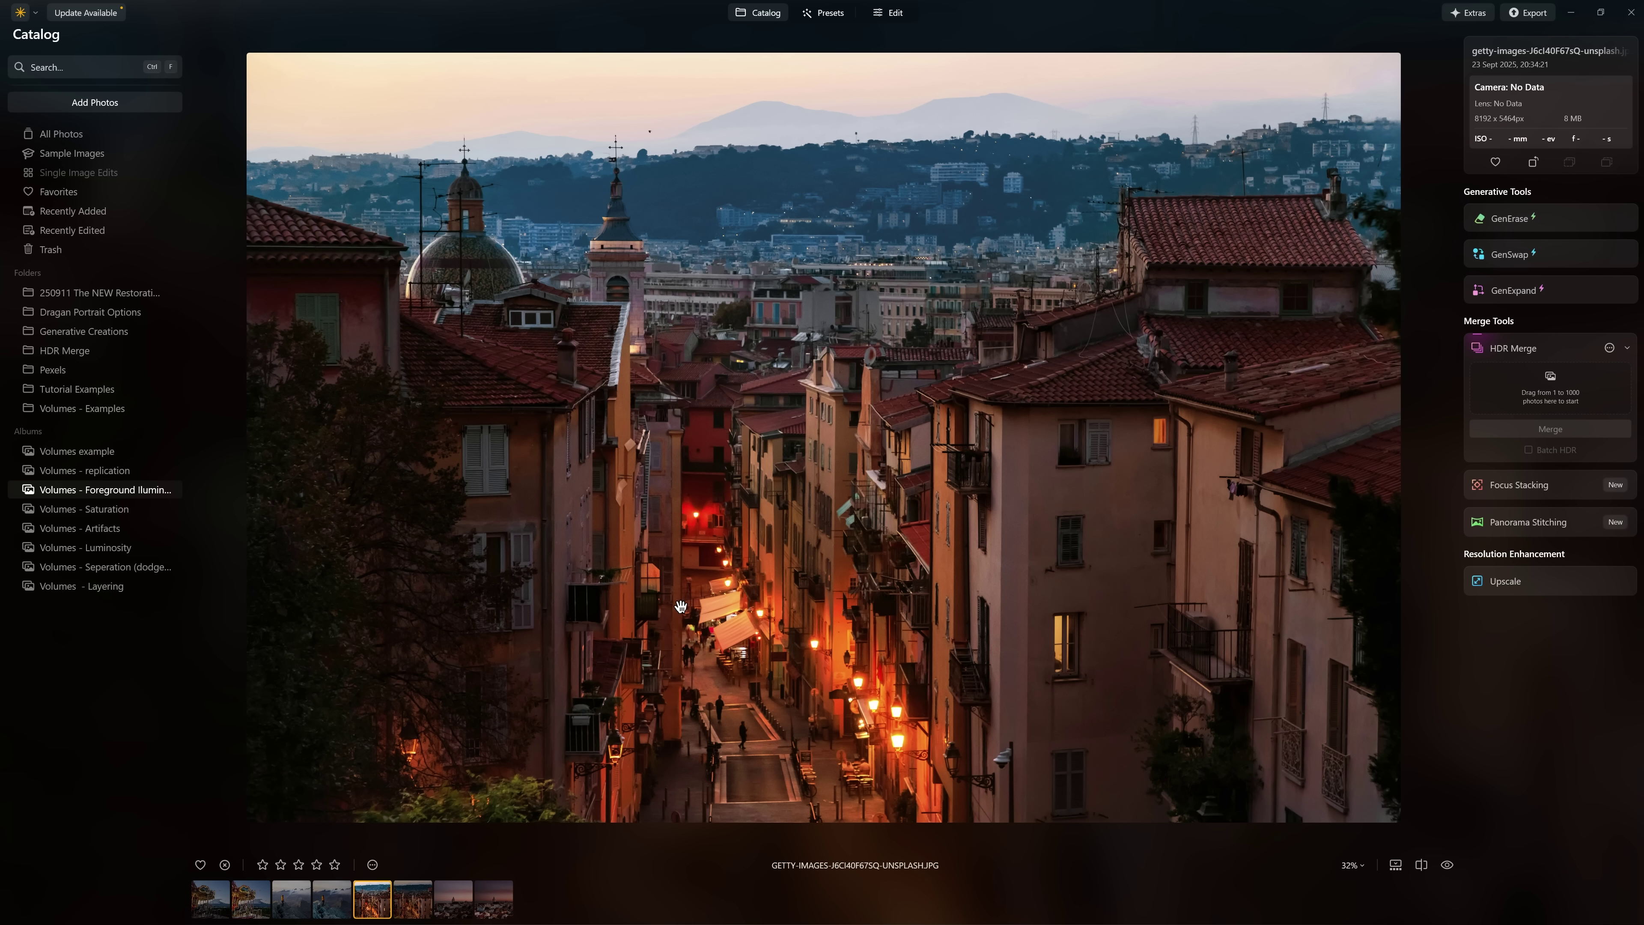
# Compare the before and after versions of the old town street photo repeatedly at full view.
pyautogui.click(419, 902)
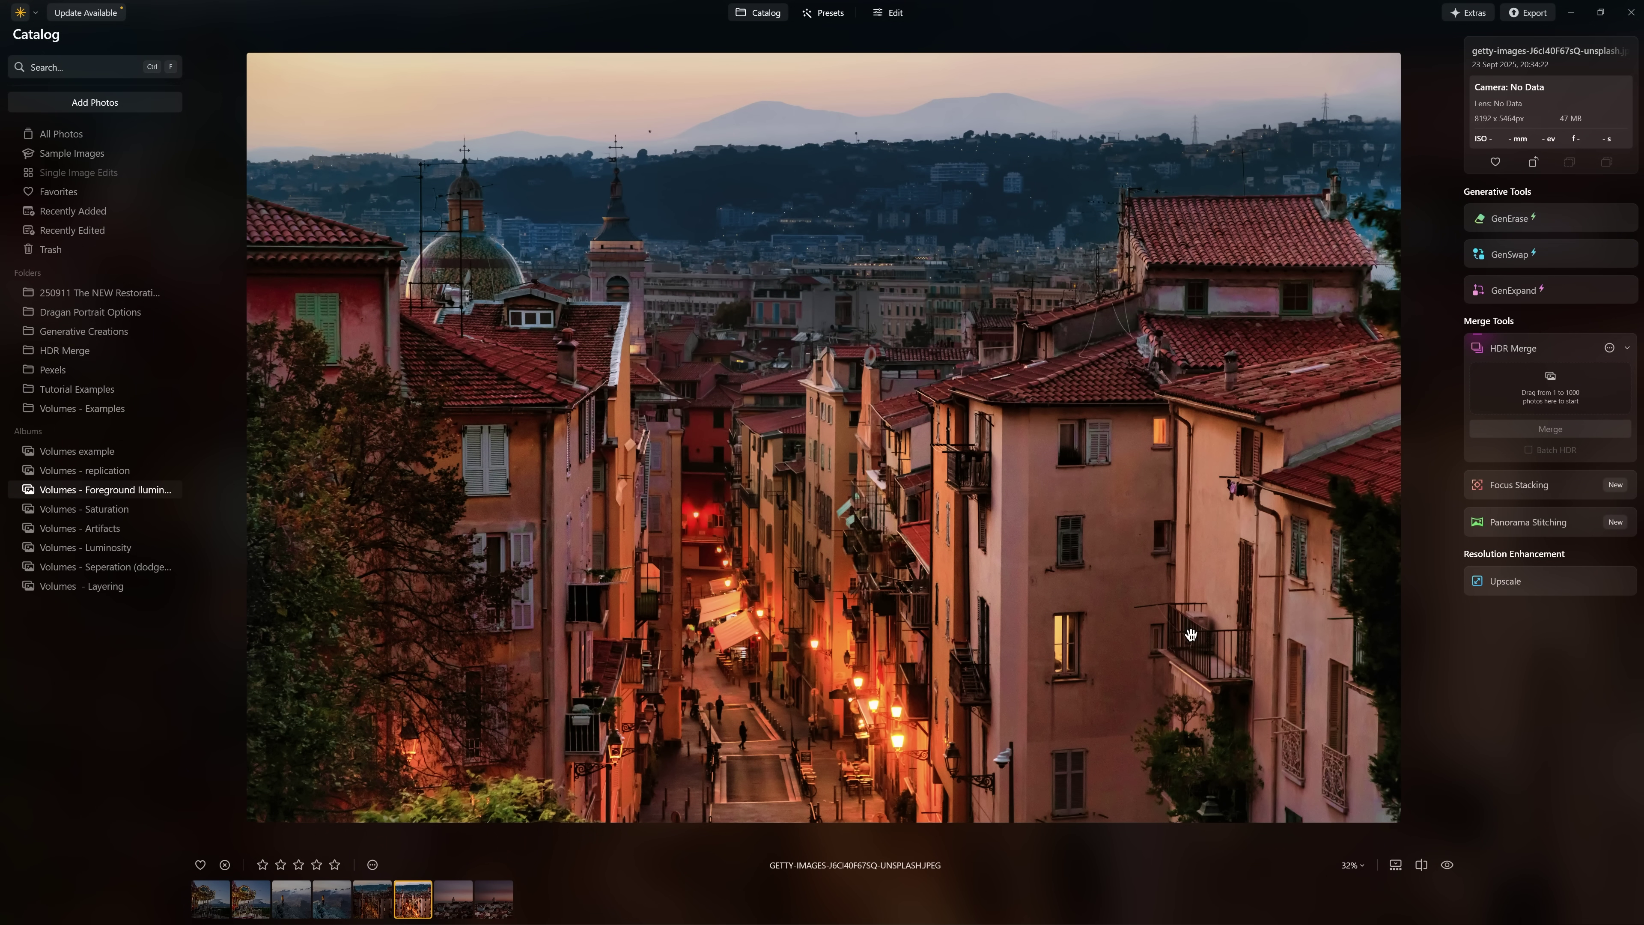
pyautogui.click(382, 905)
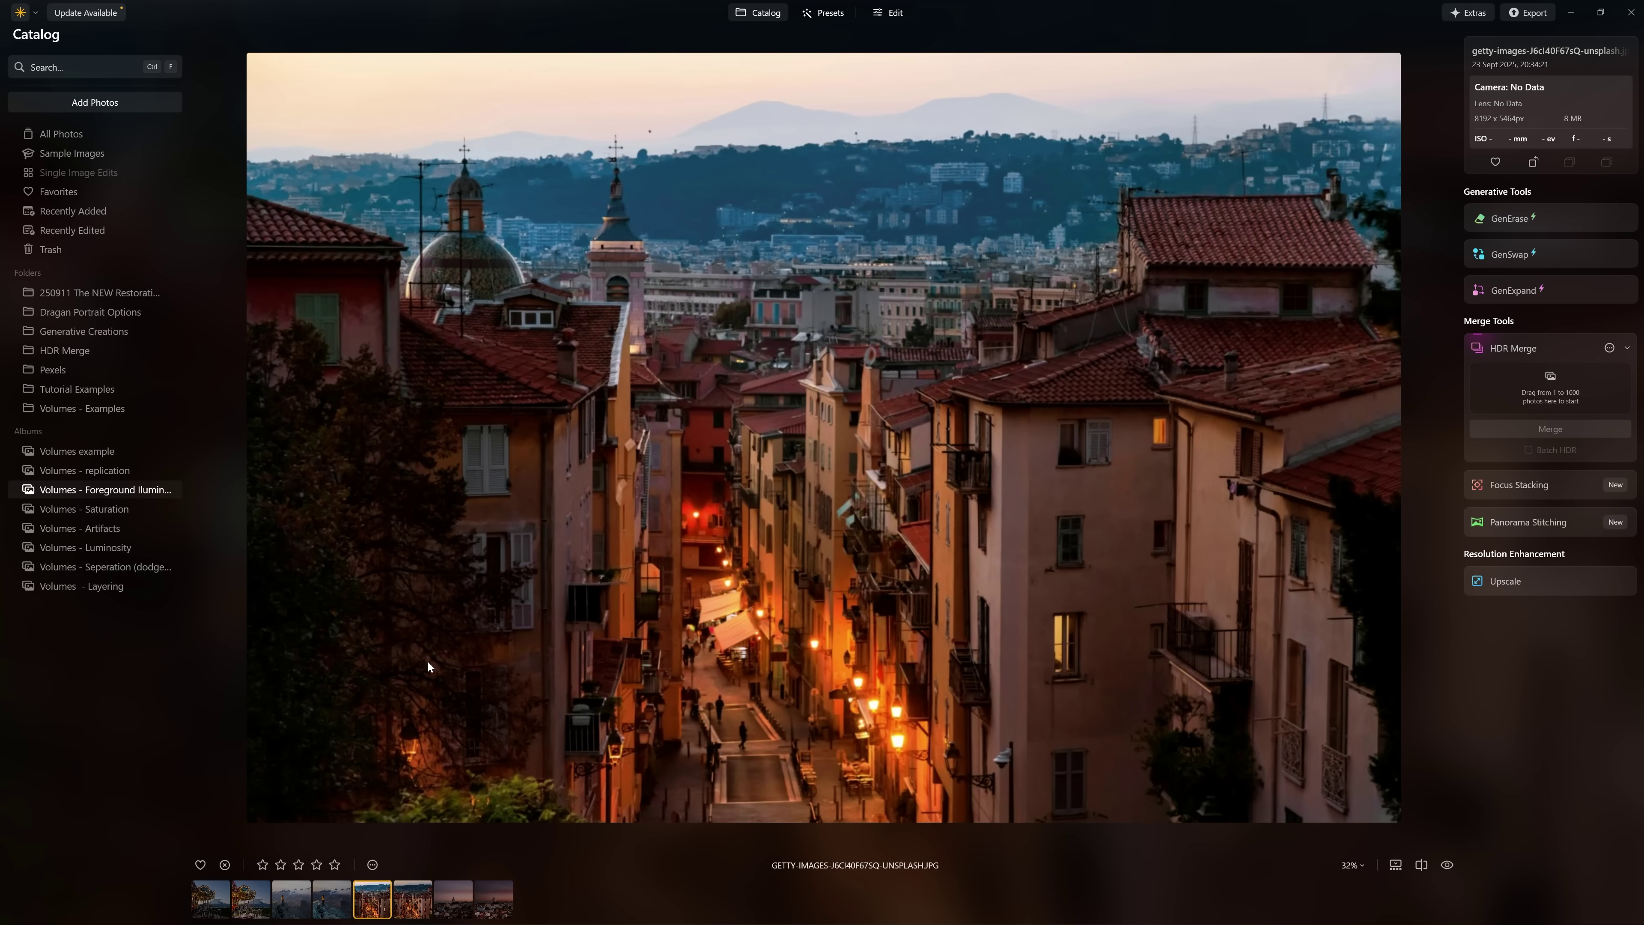
pyautogui.press('Right')
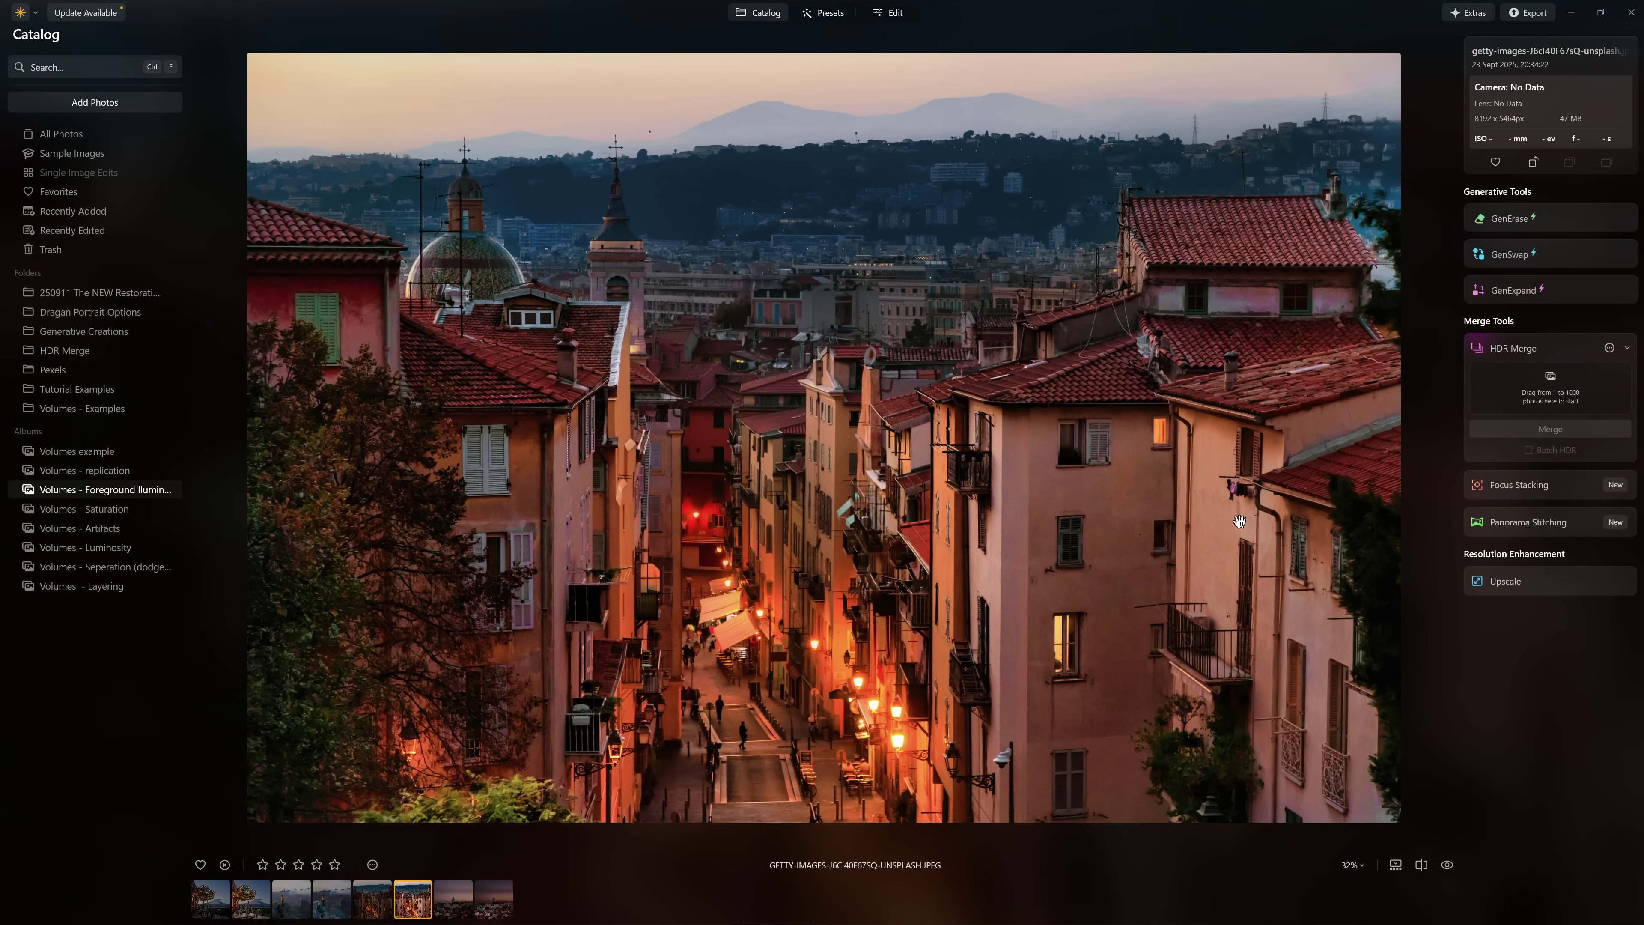
pyautogui.click(379, 904)
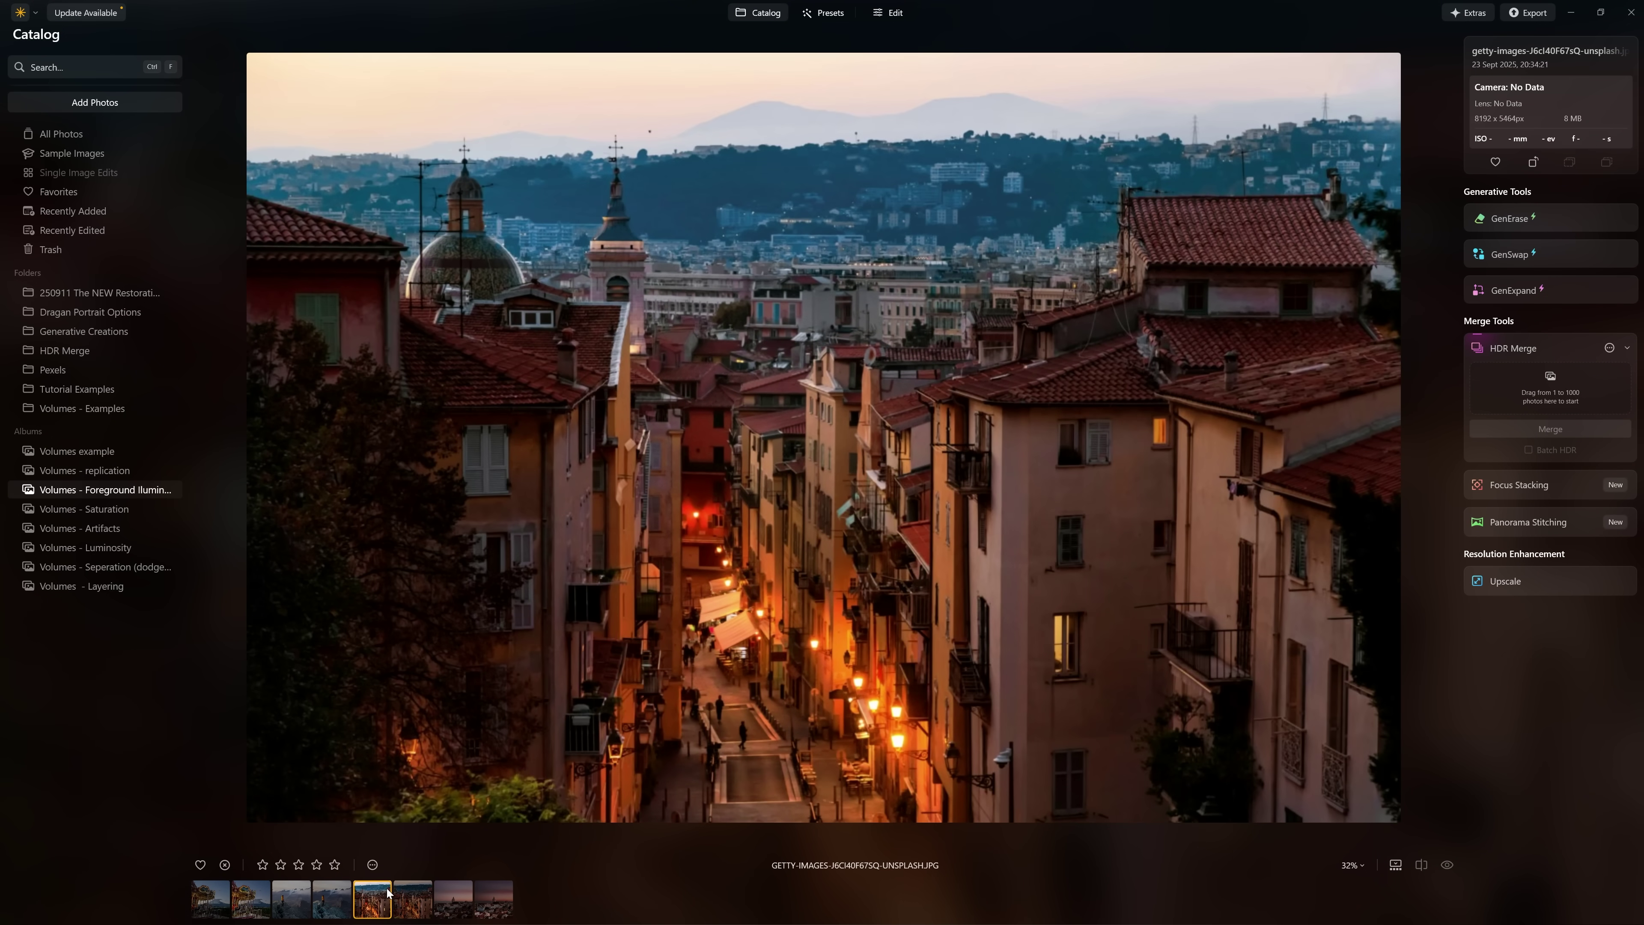
pyautogui.click(421, 906)
# Compare the before and after versions of the sunset city dome photo, and examine the foreground rooftops up close in the after version.
pyautogui.click(453, 905)
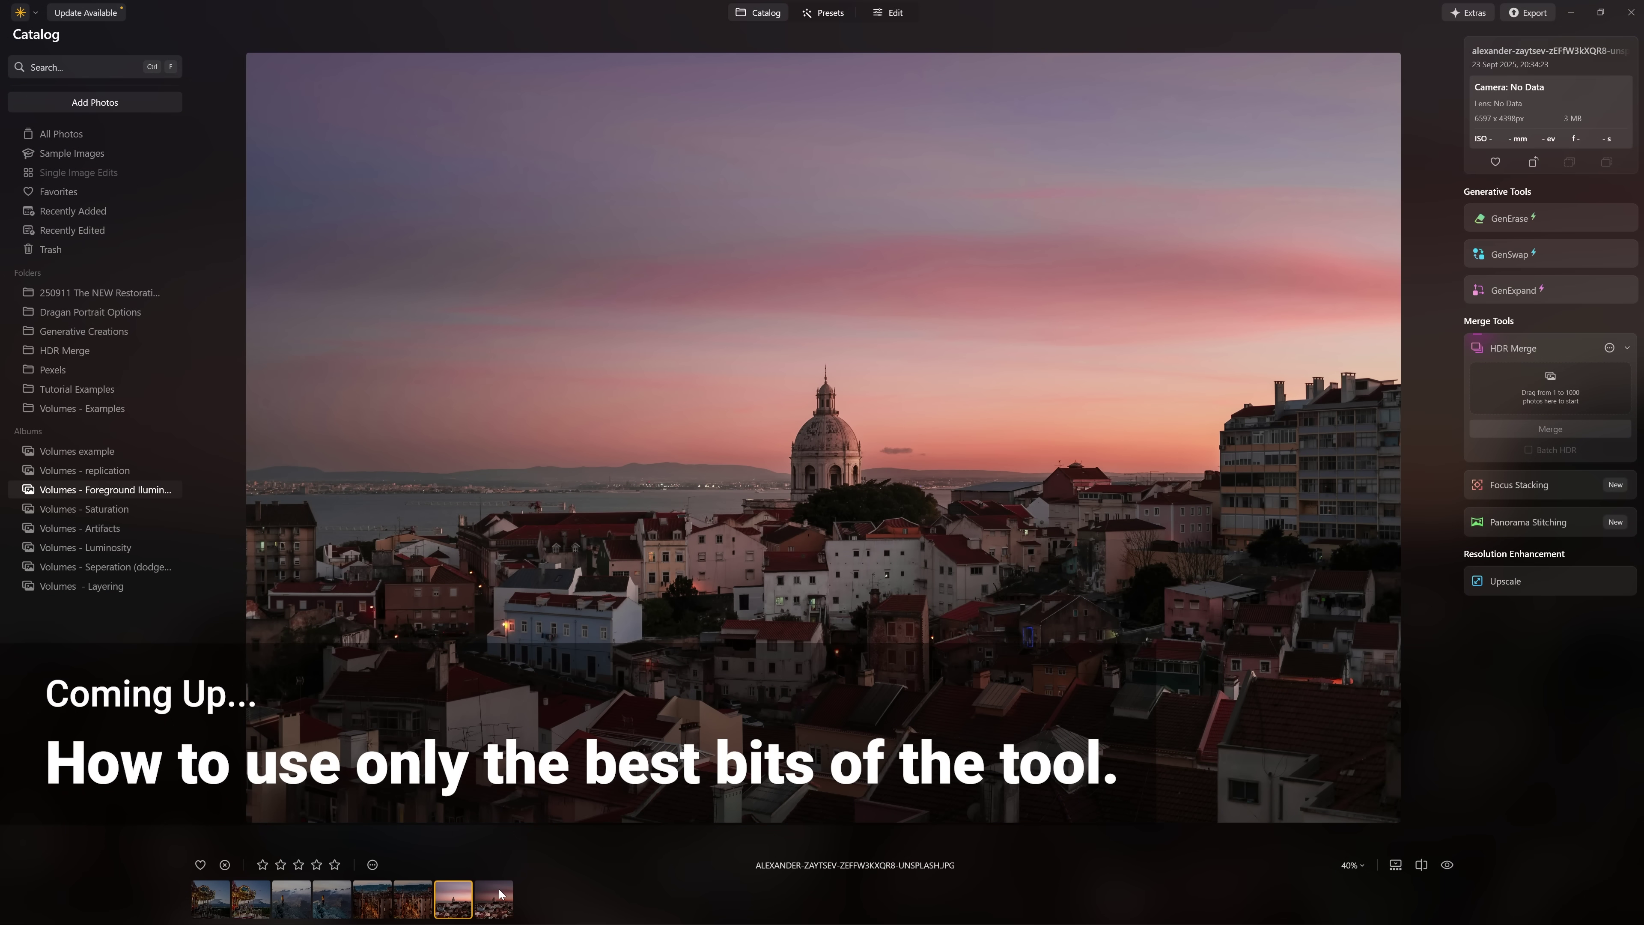
pyautogui.click(511, 884)
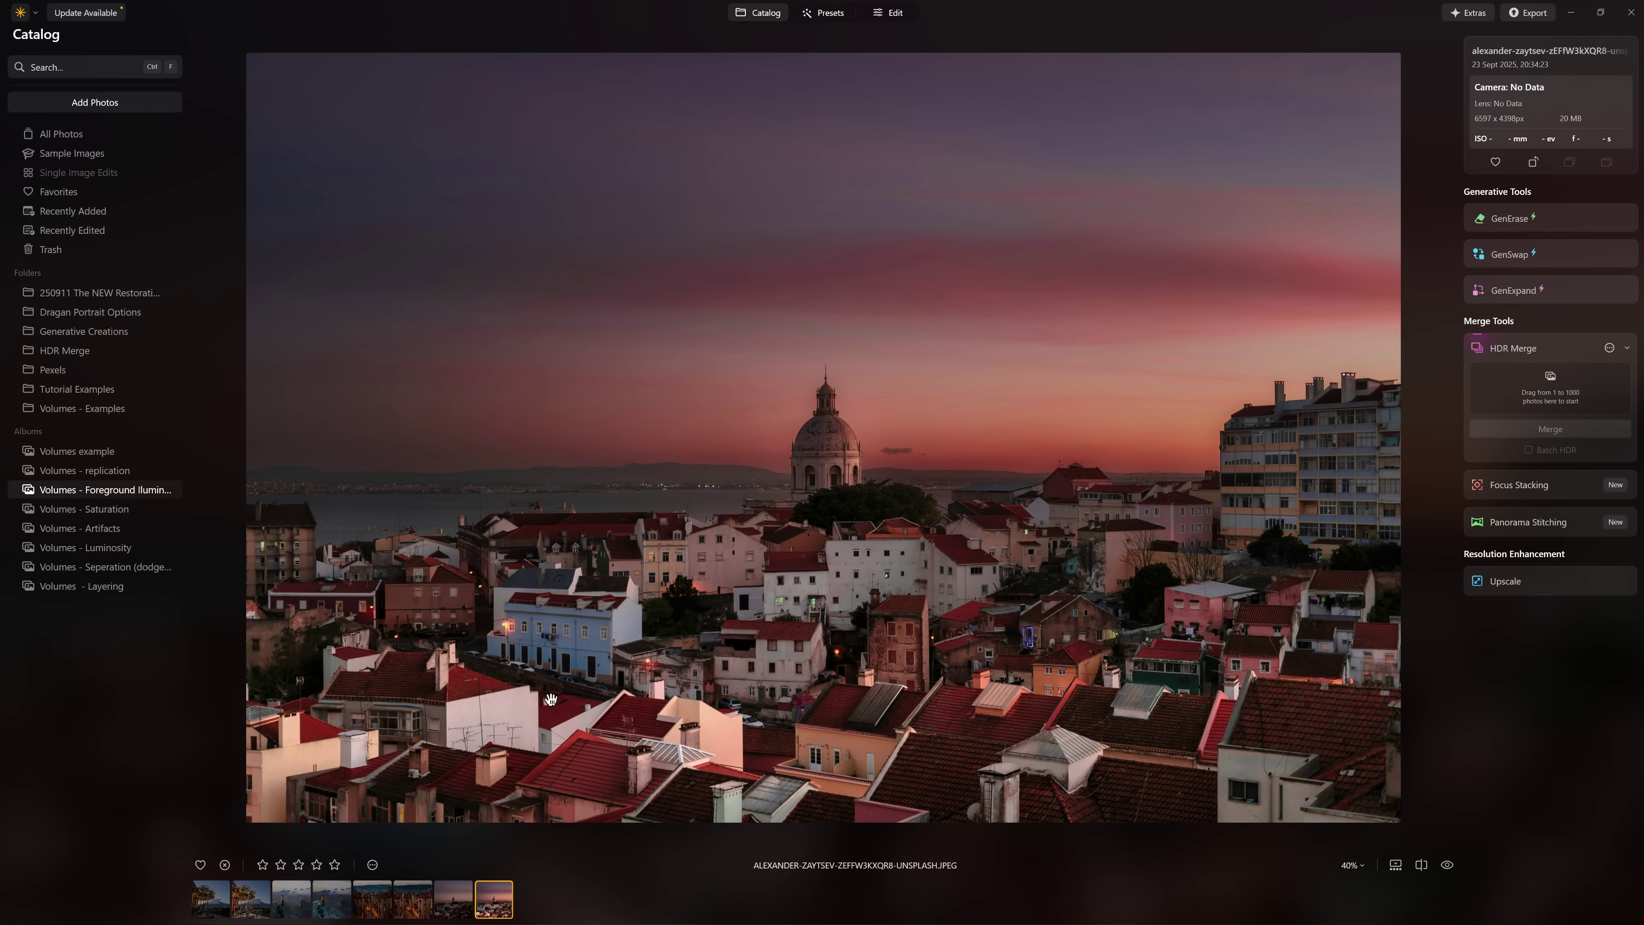
pyautogui.click(450, 899)
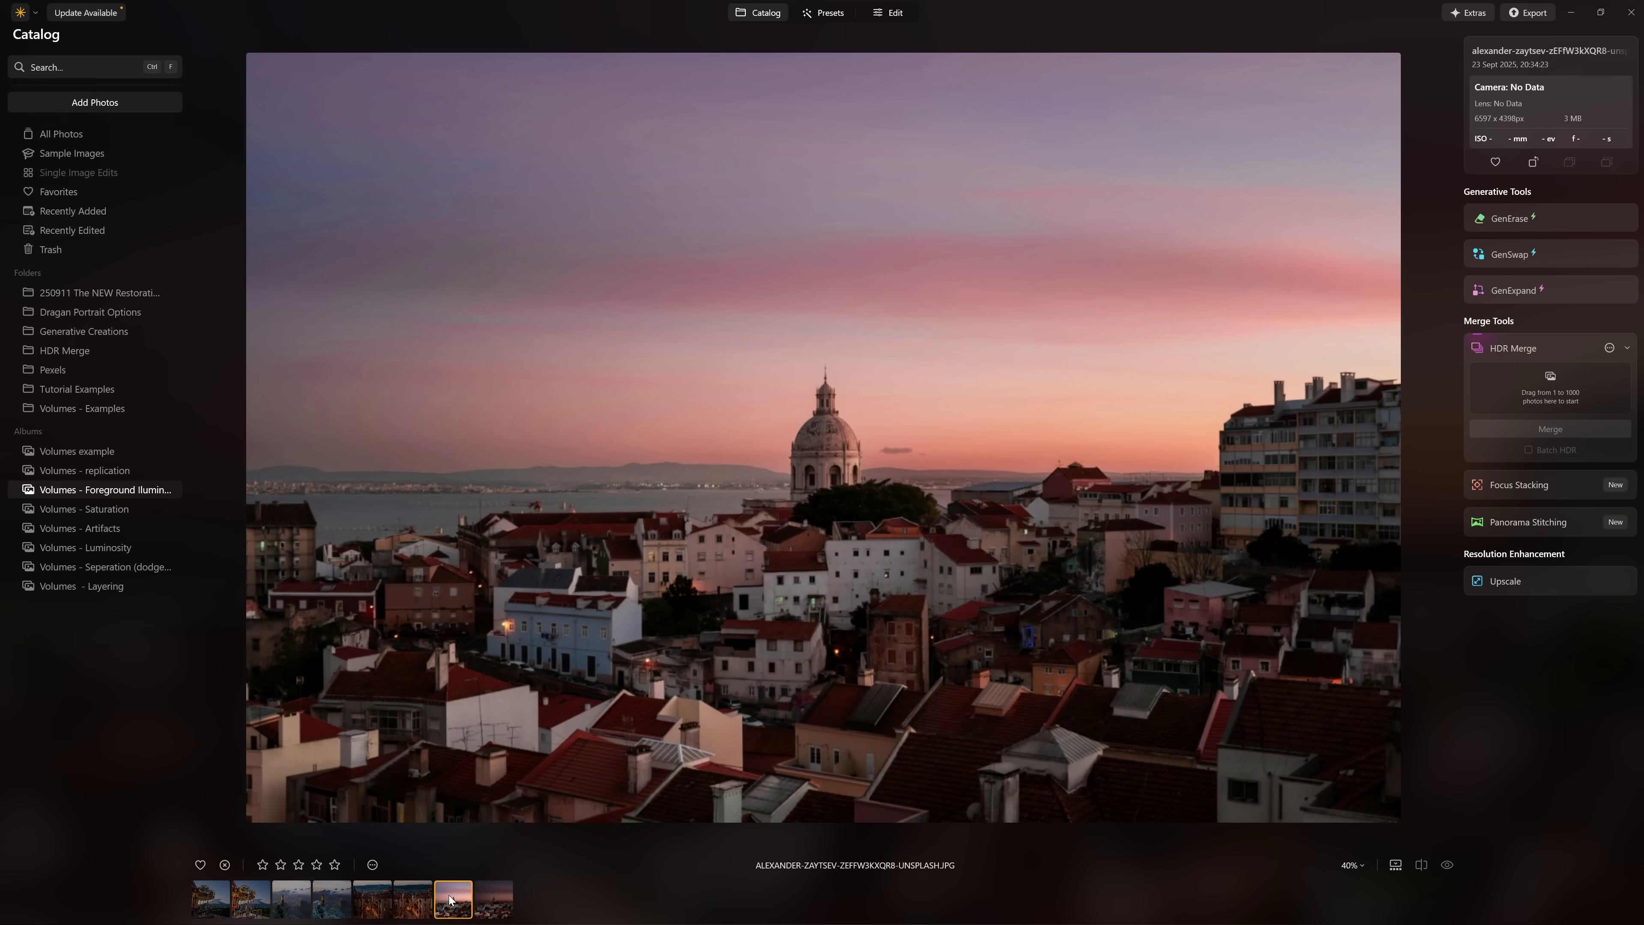
pyautogui.click(506, 910)
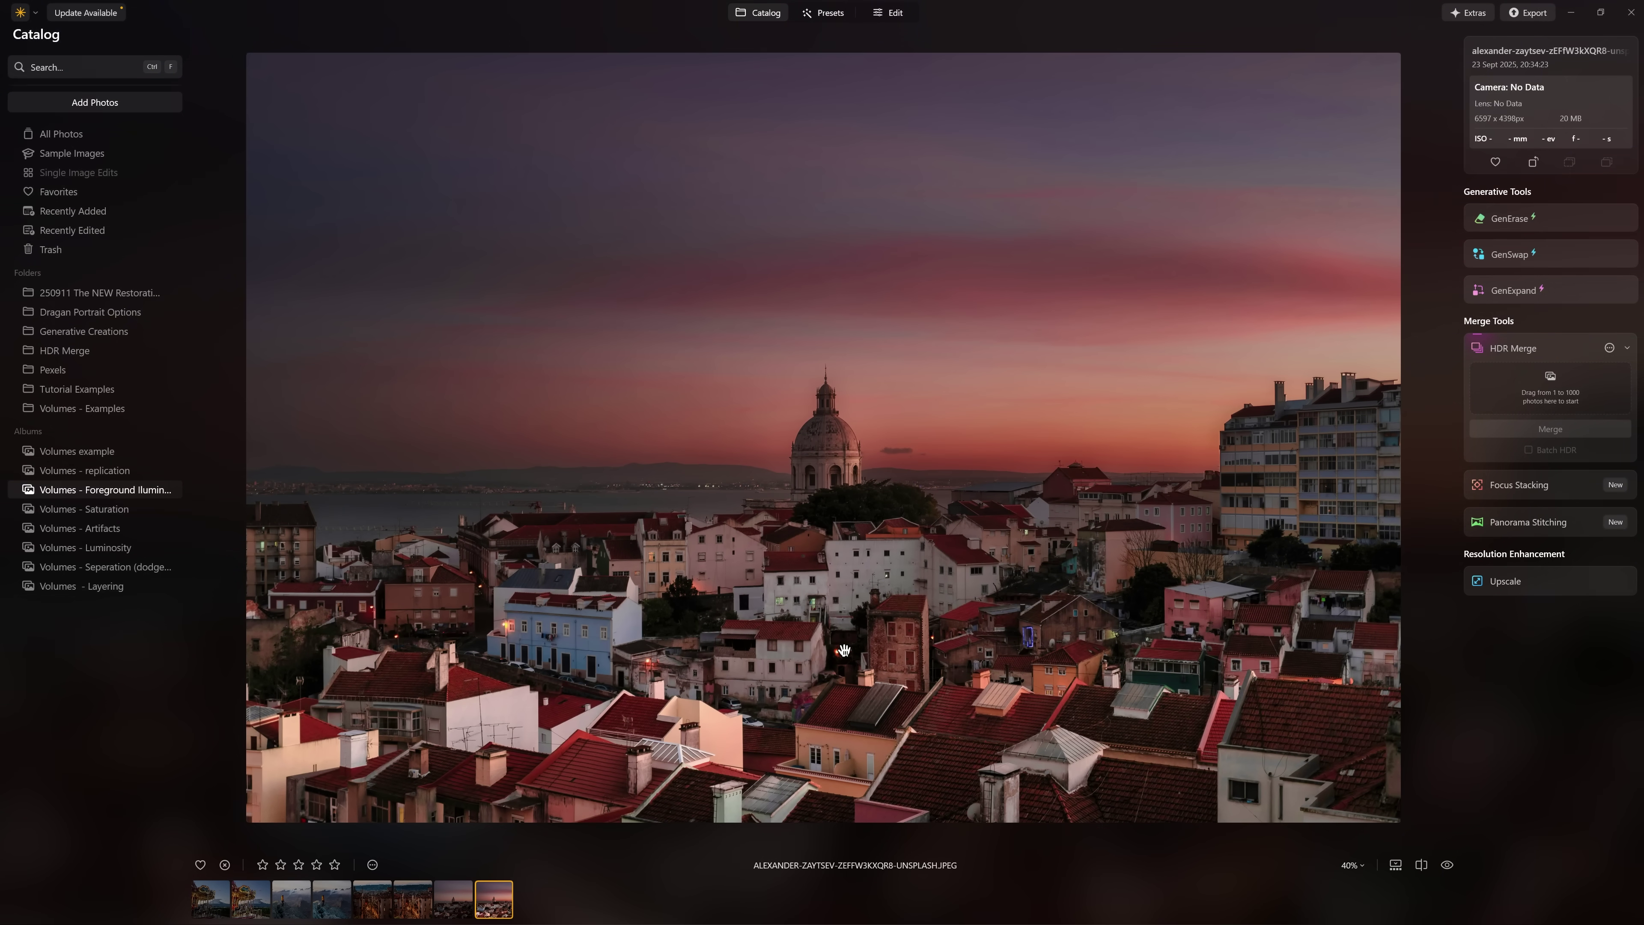
pyautogui.scroll(3, 709, 712)
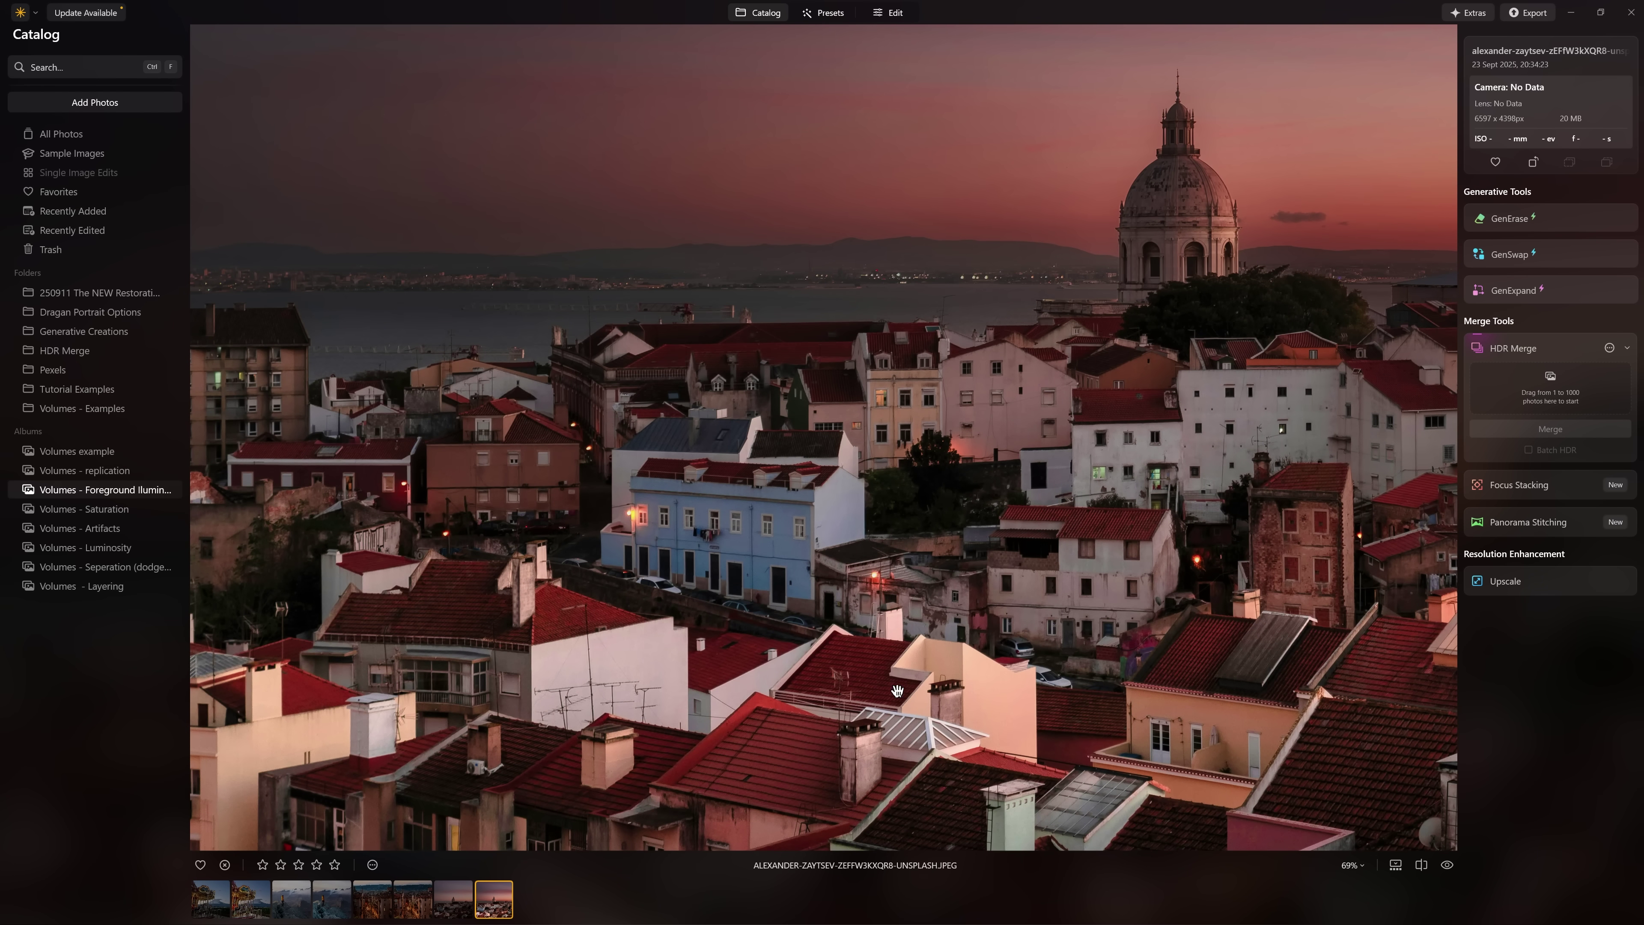
pyautogui.hotkey('ctrl', '0')
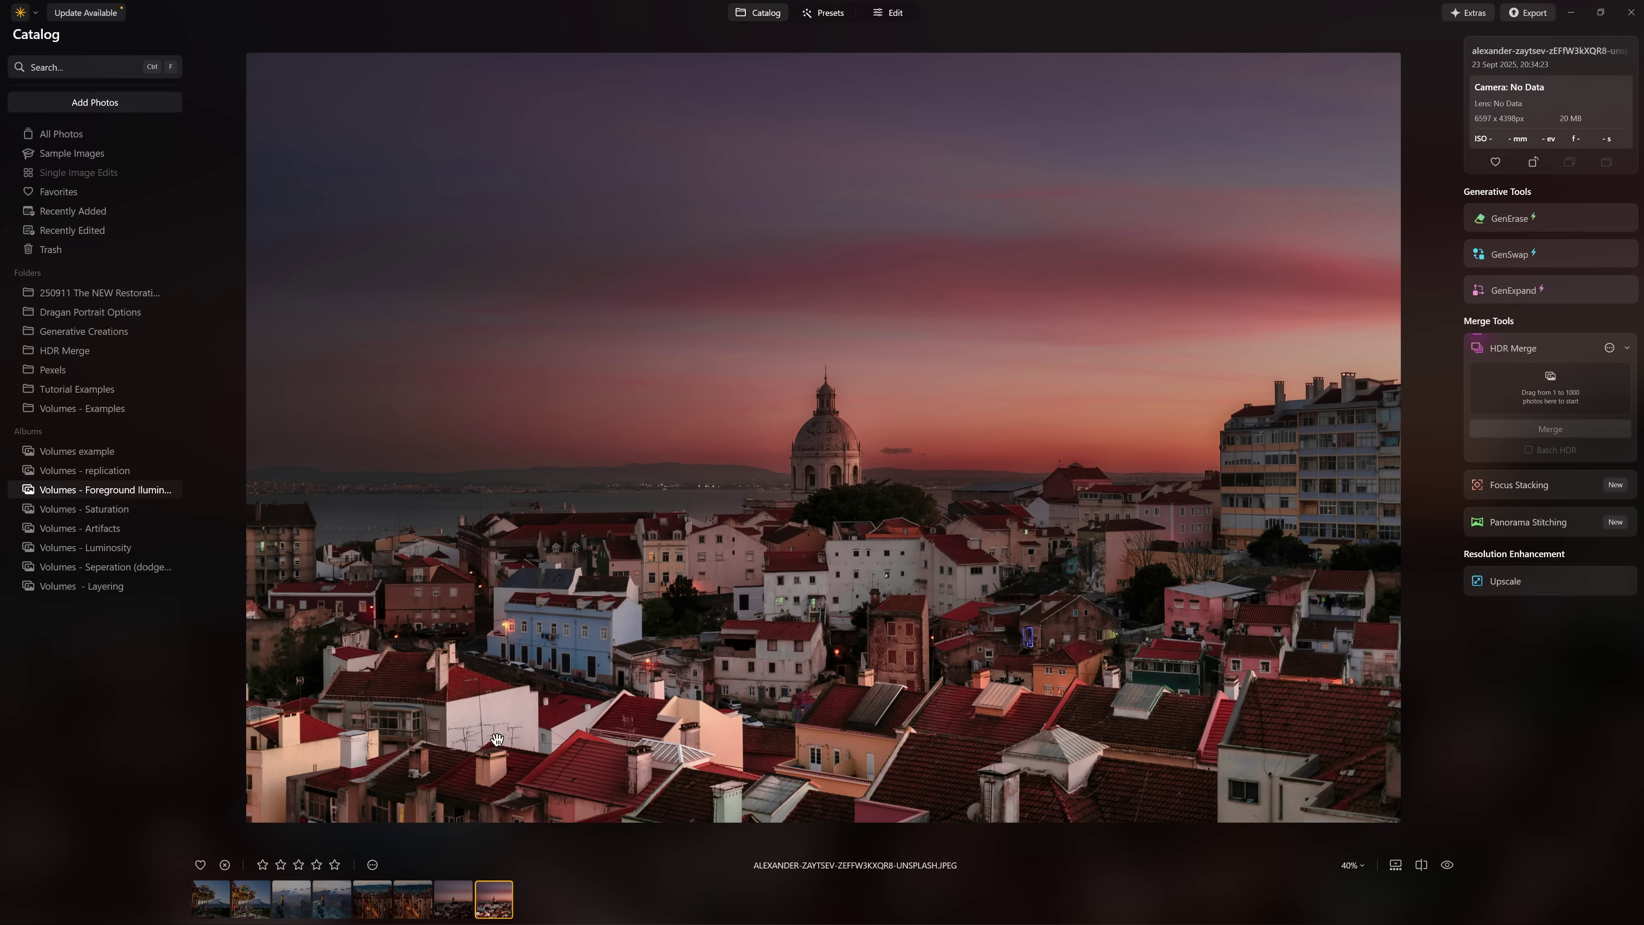
# Inspect the dome and sky up close in the before version of the sunset city photo, and return to full view.
pyautogui.click(461, 901)
pyautogui.scroll(3, 867, 457)
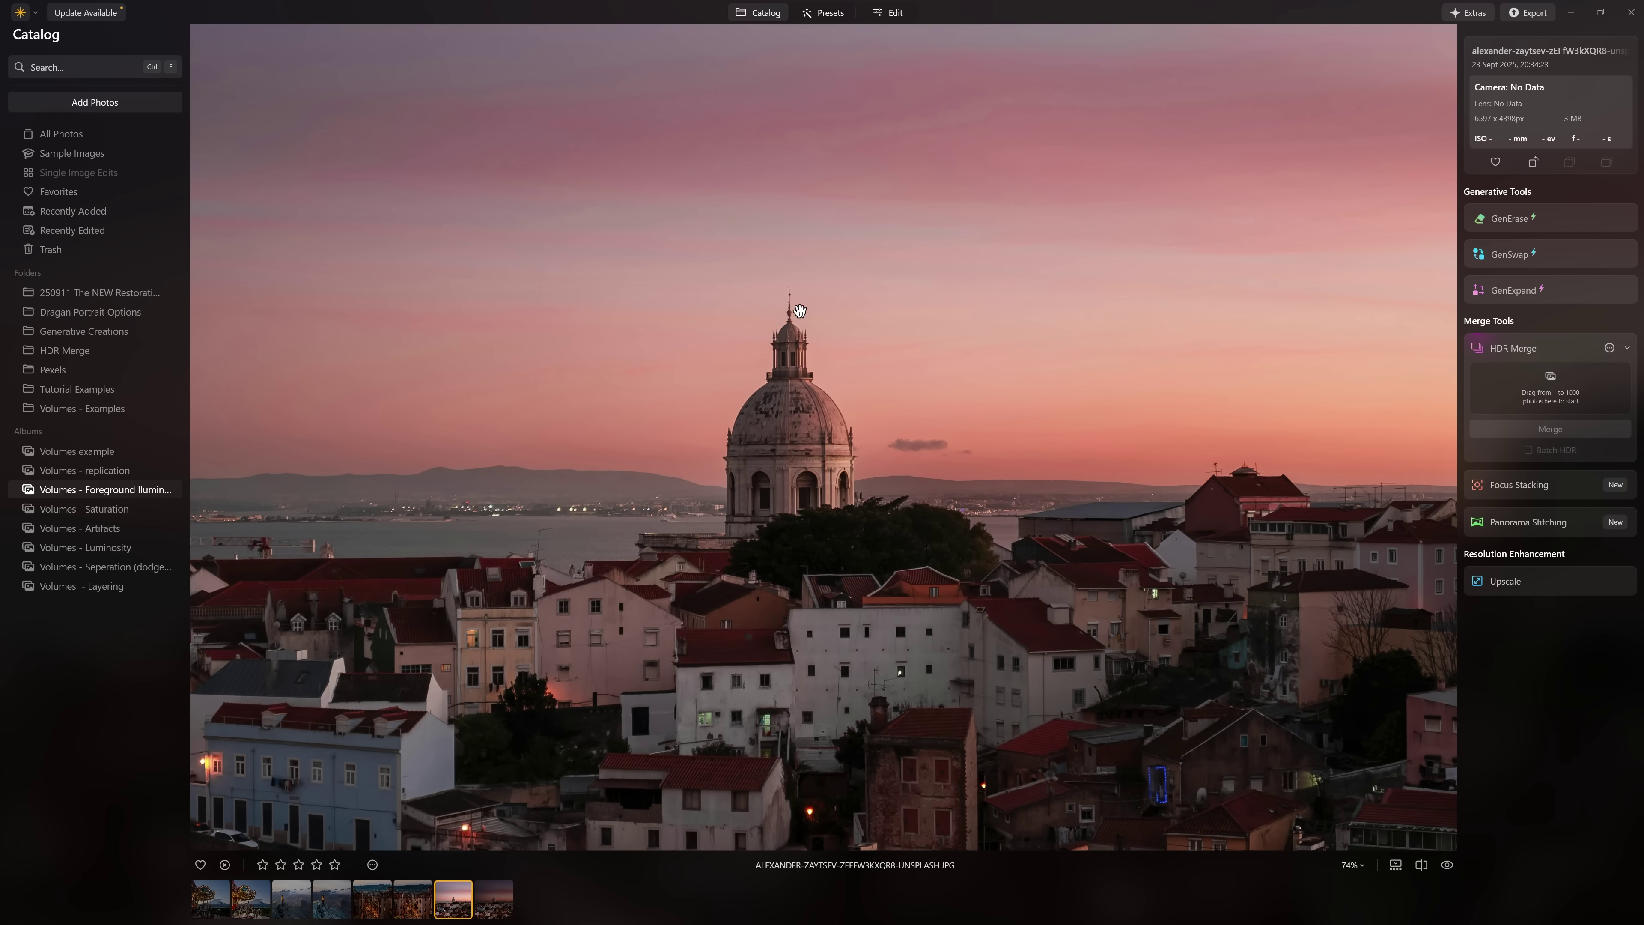
pyautogui.scroll(-2, 809, 520)
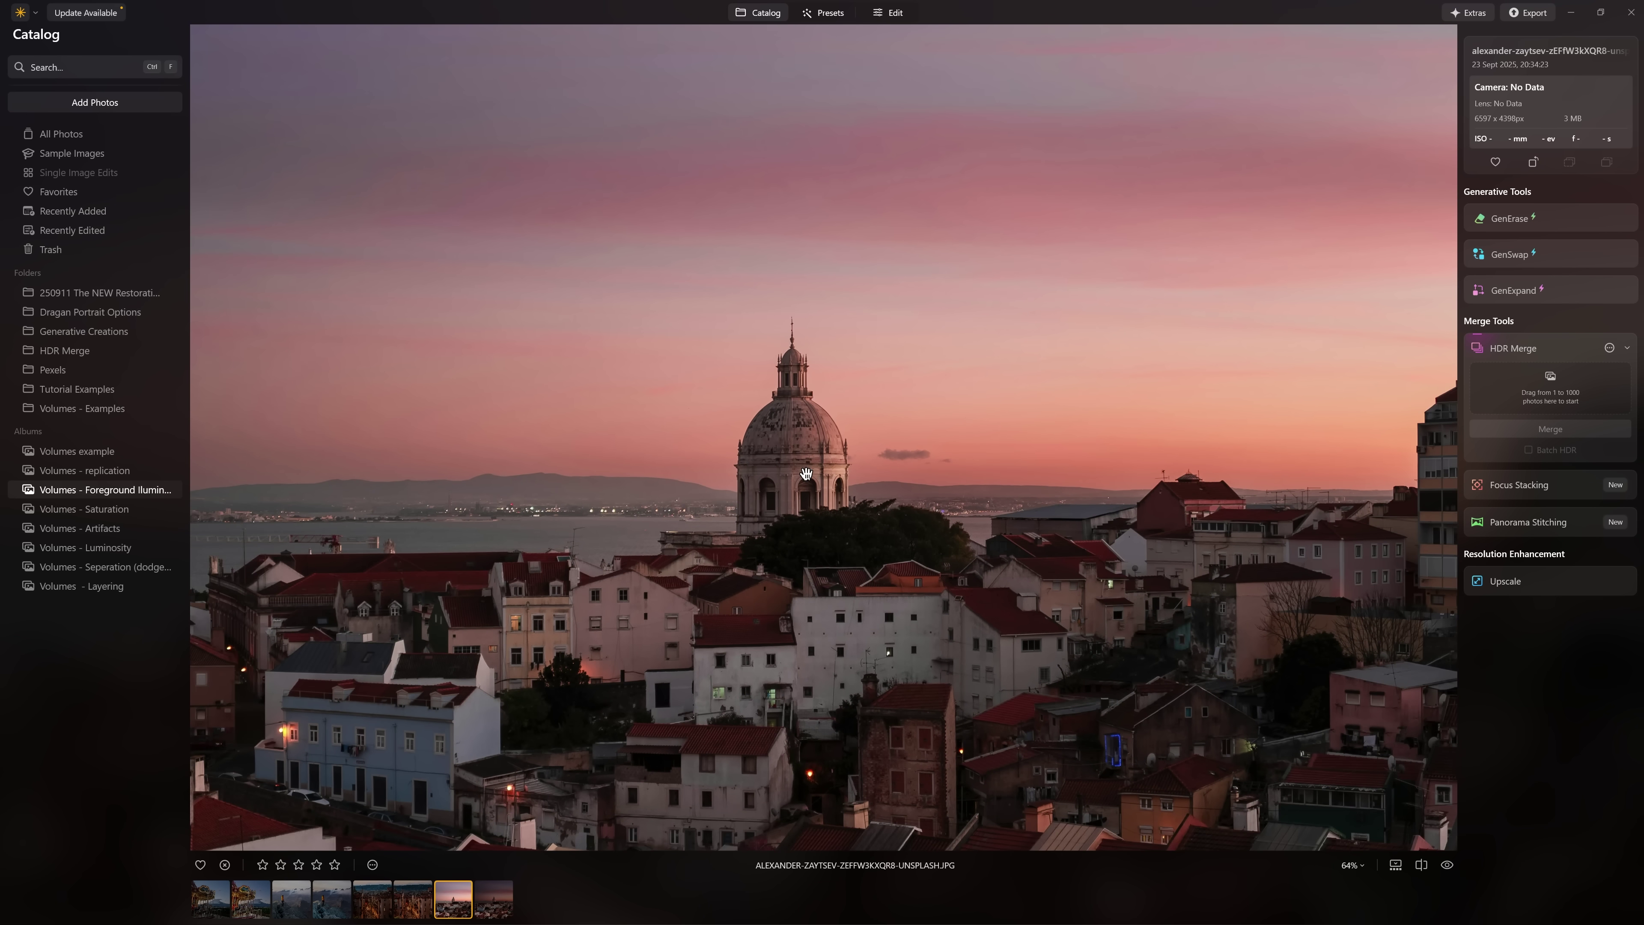
pyautogui.scroll(-2, 812, 413)
pyautogui.scroll(1, 795, 435)
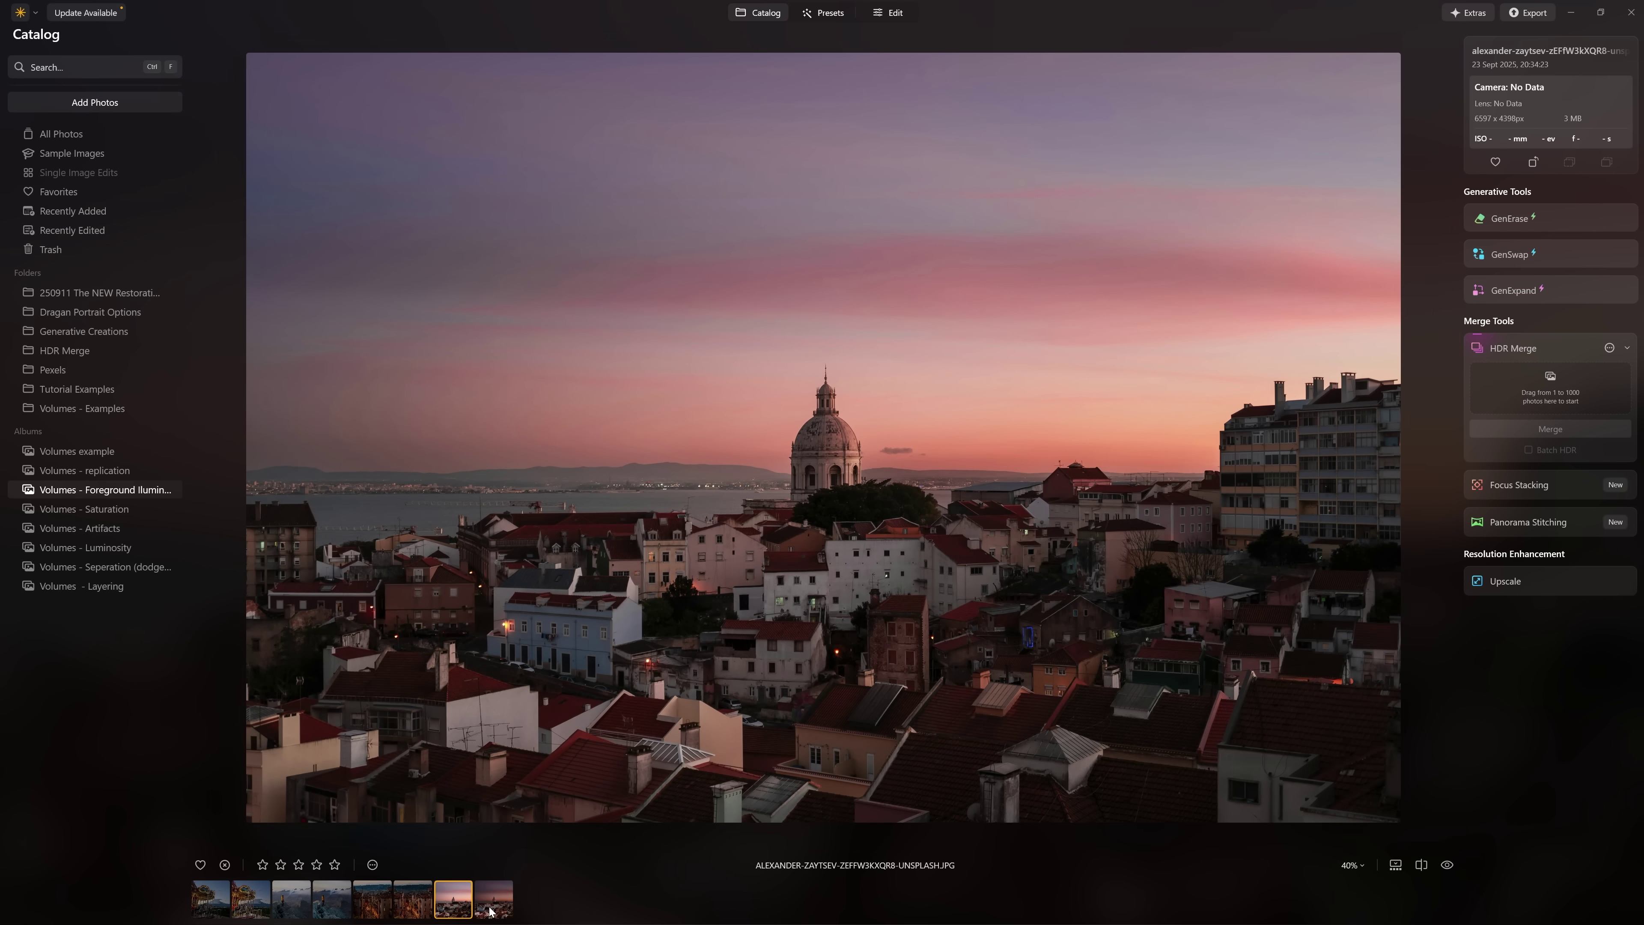
# Examine the dome, its surrounding buildings and the sky up close in the after version of the sunset city photo.
pyautogui.press('Right')
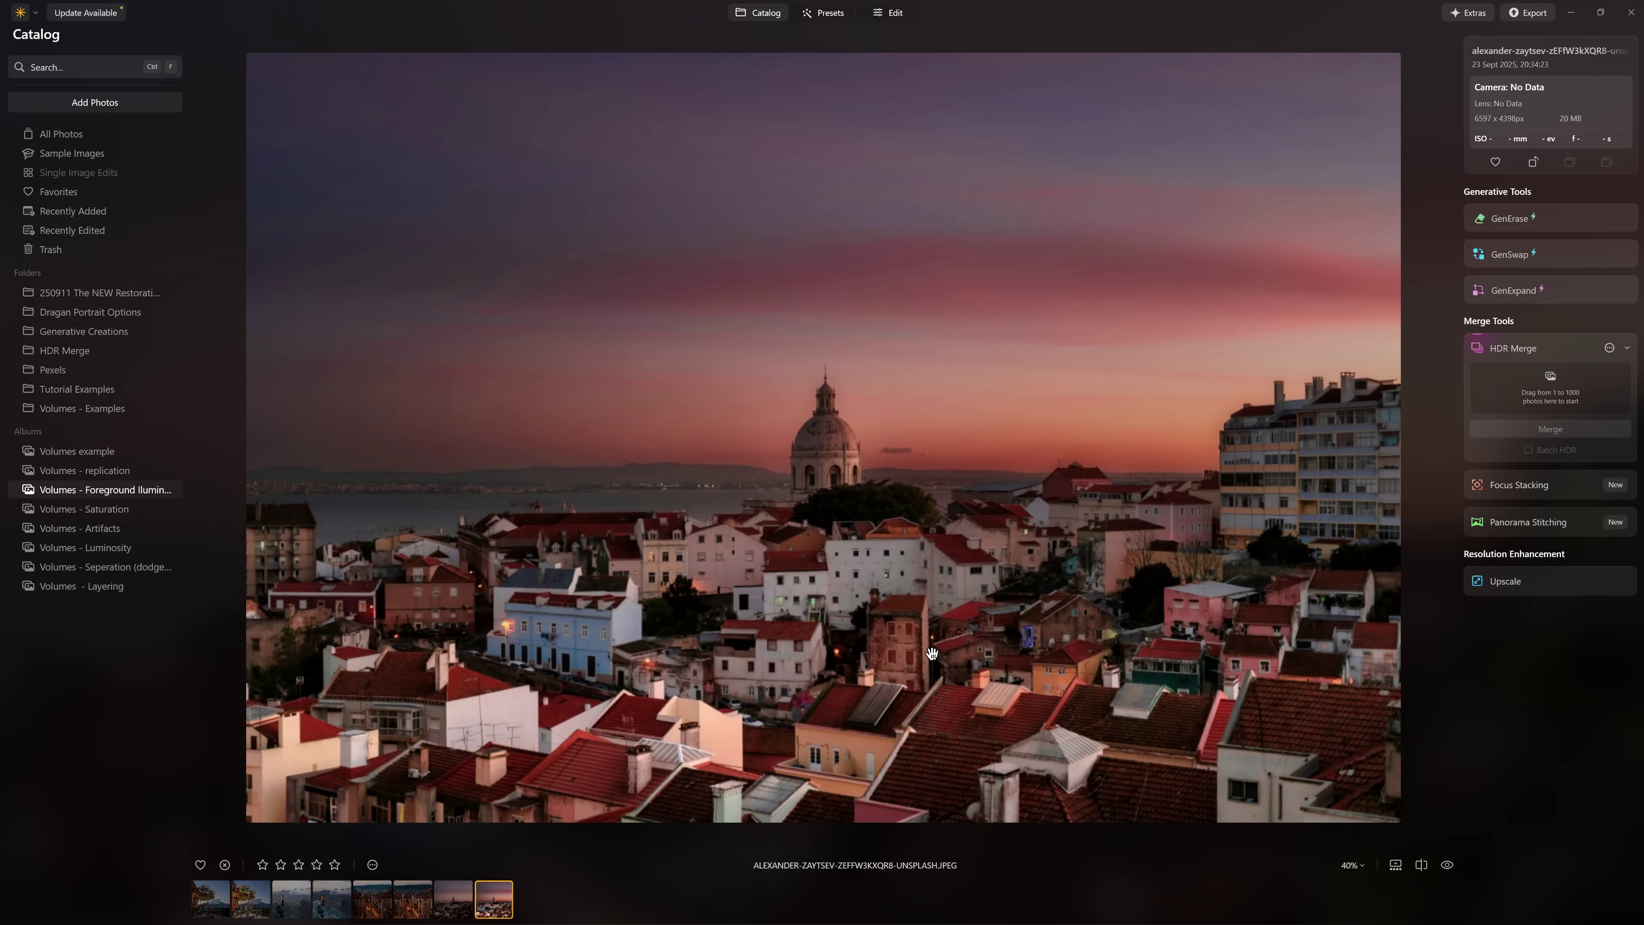
pyautogui.scroll(3, 723, 732)
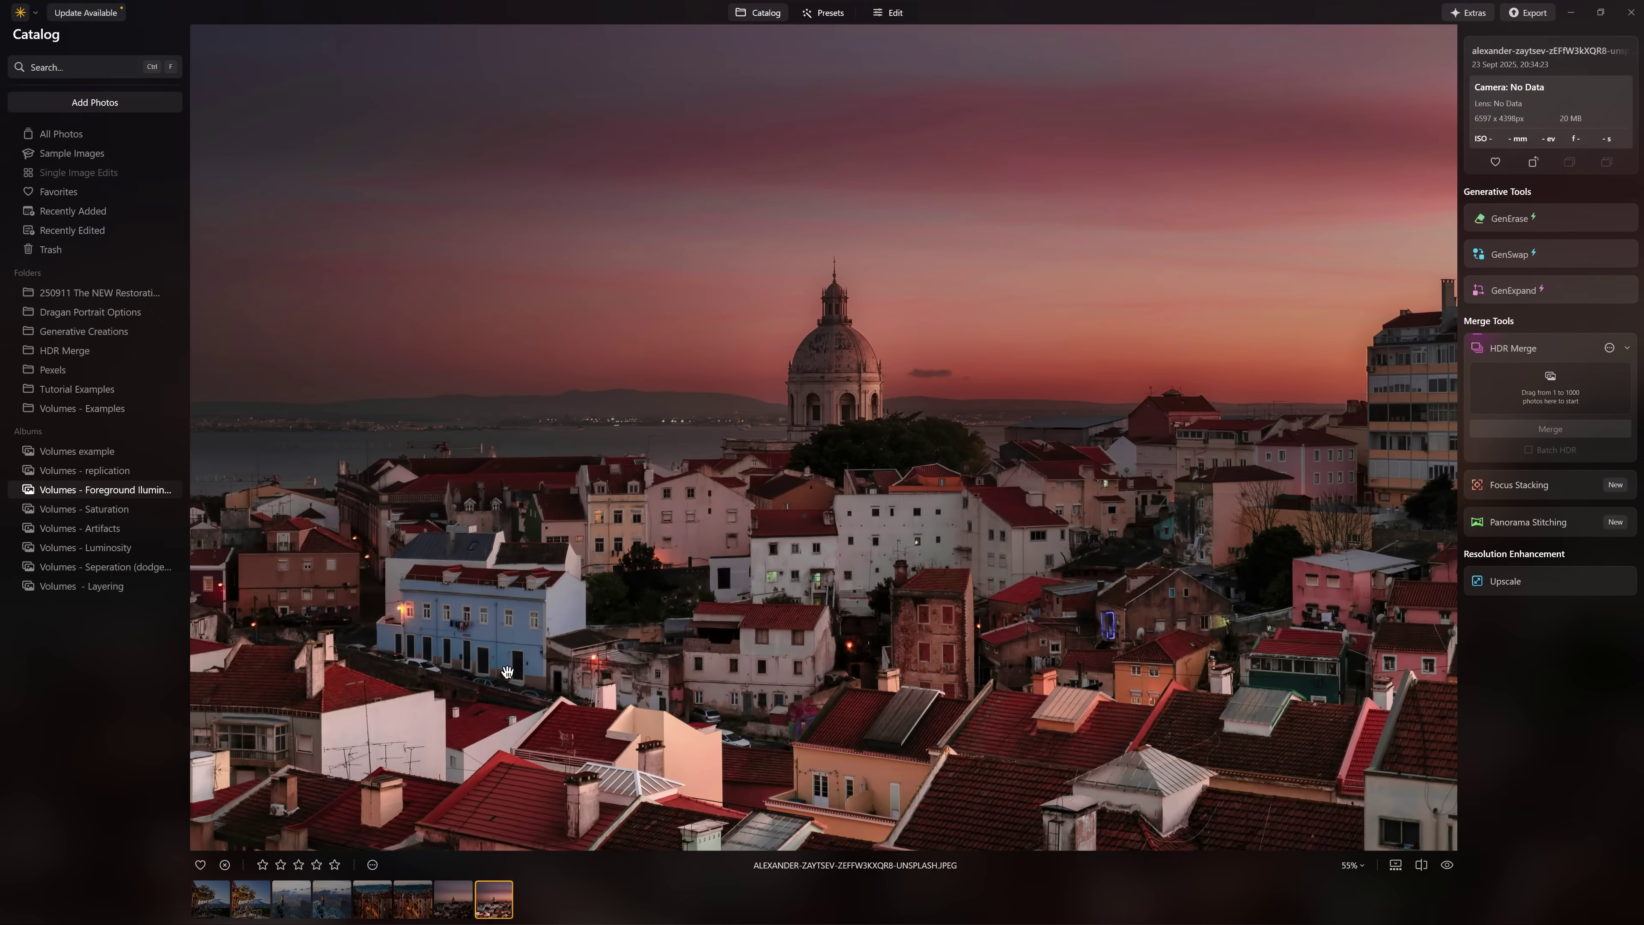
pyautogui.scroll(8, 745, 475)
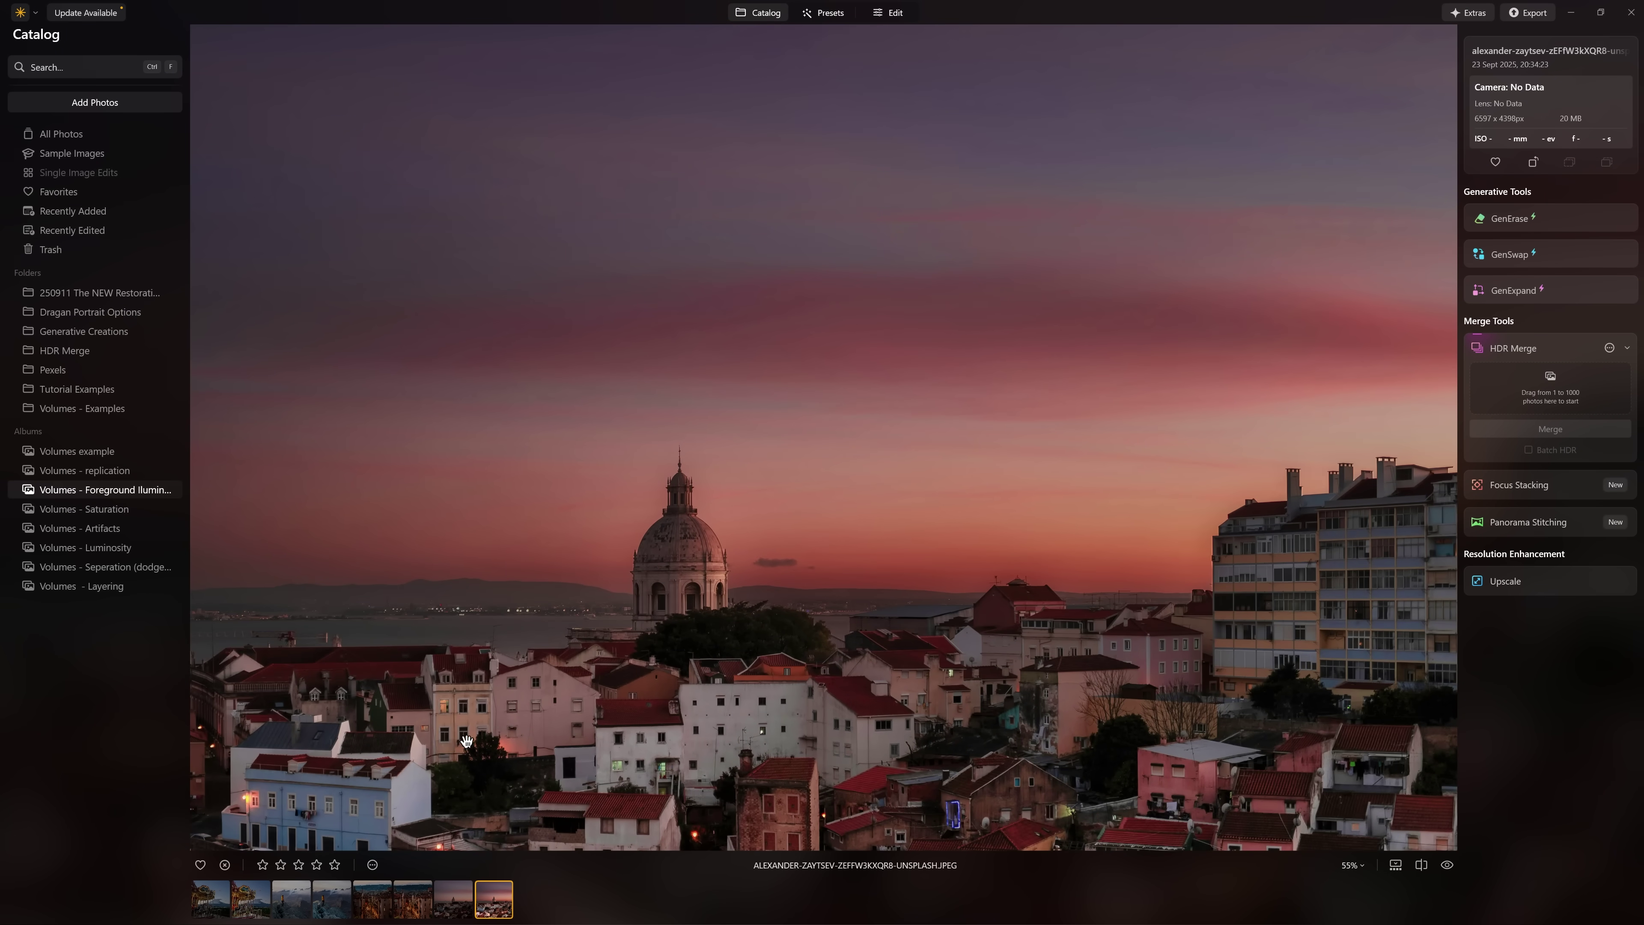
pyautogui.scroll(-6, 745, 476)
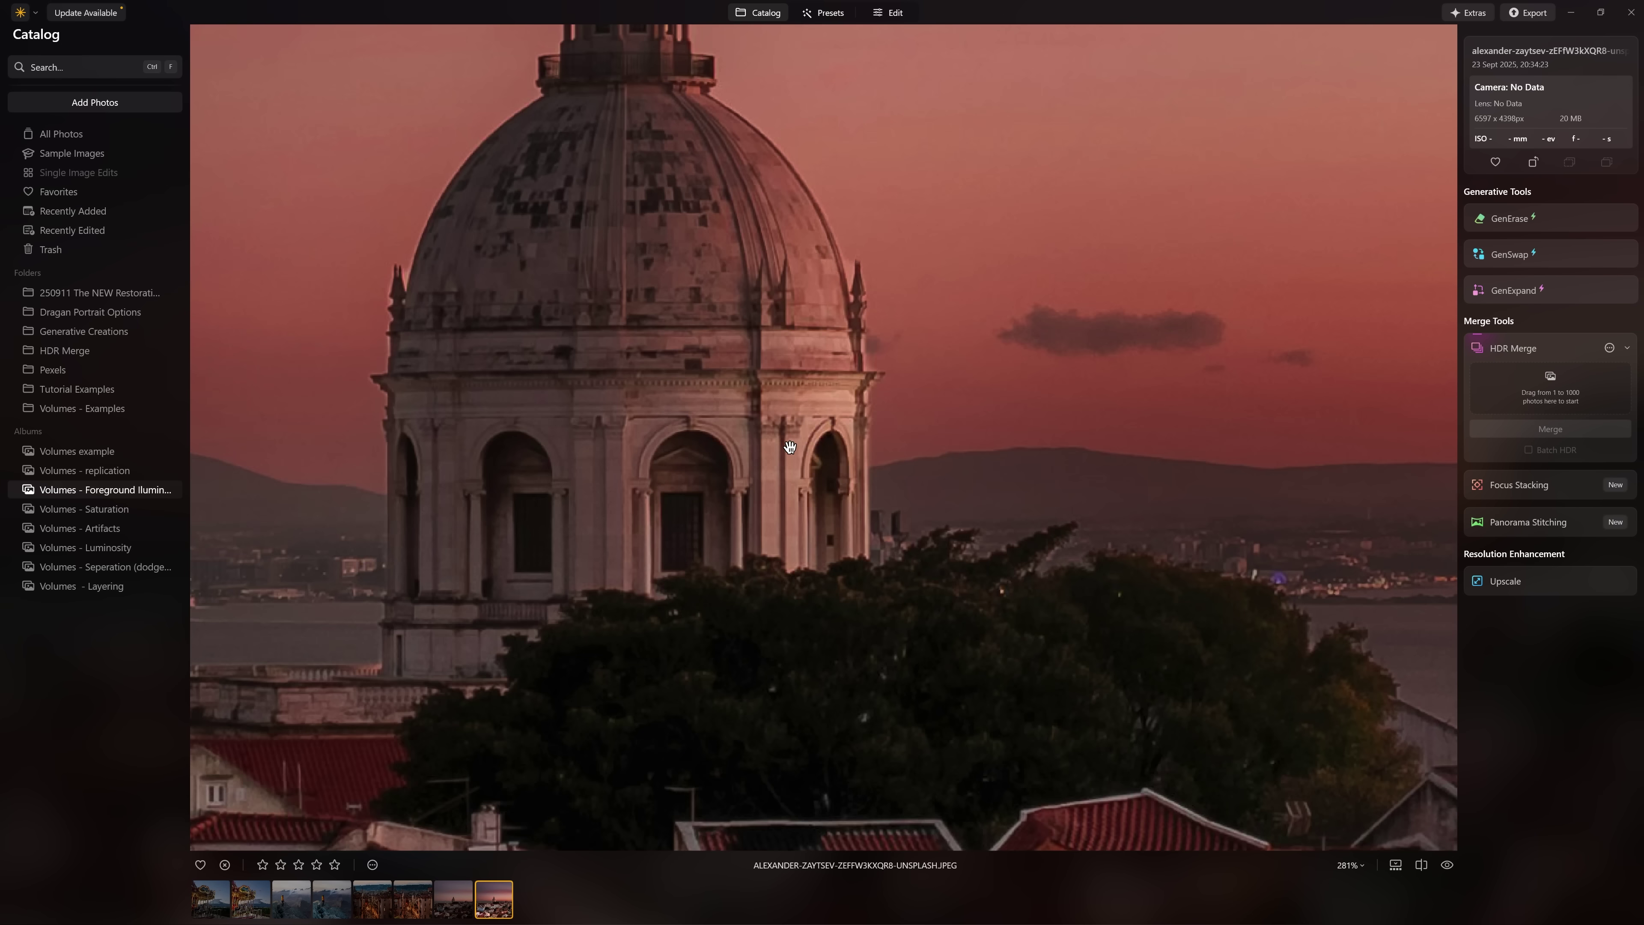
pyautogui.moveTo(844, 378); pyautogui.dragTo(623, 565)
pyautogui.scroll(-6, 809, 429)
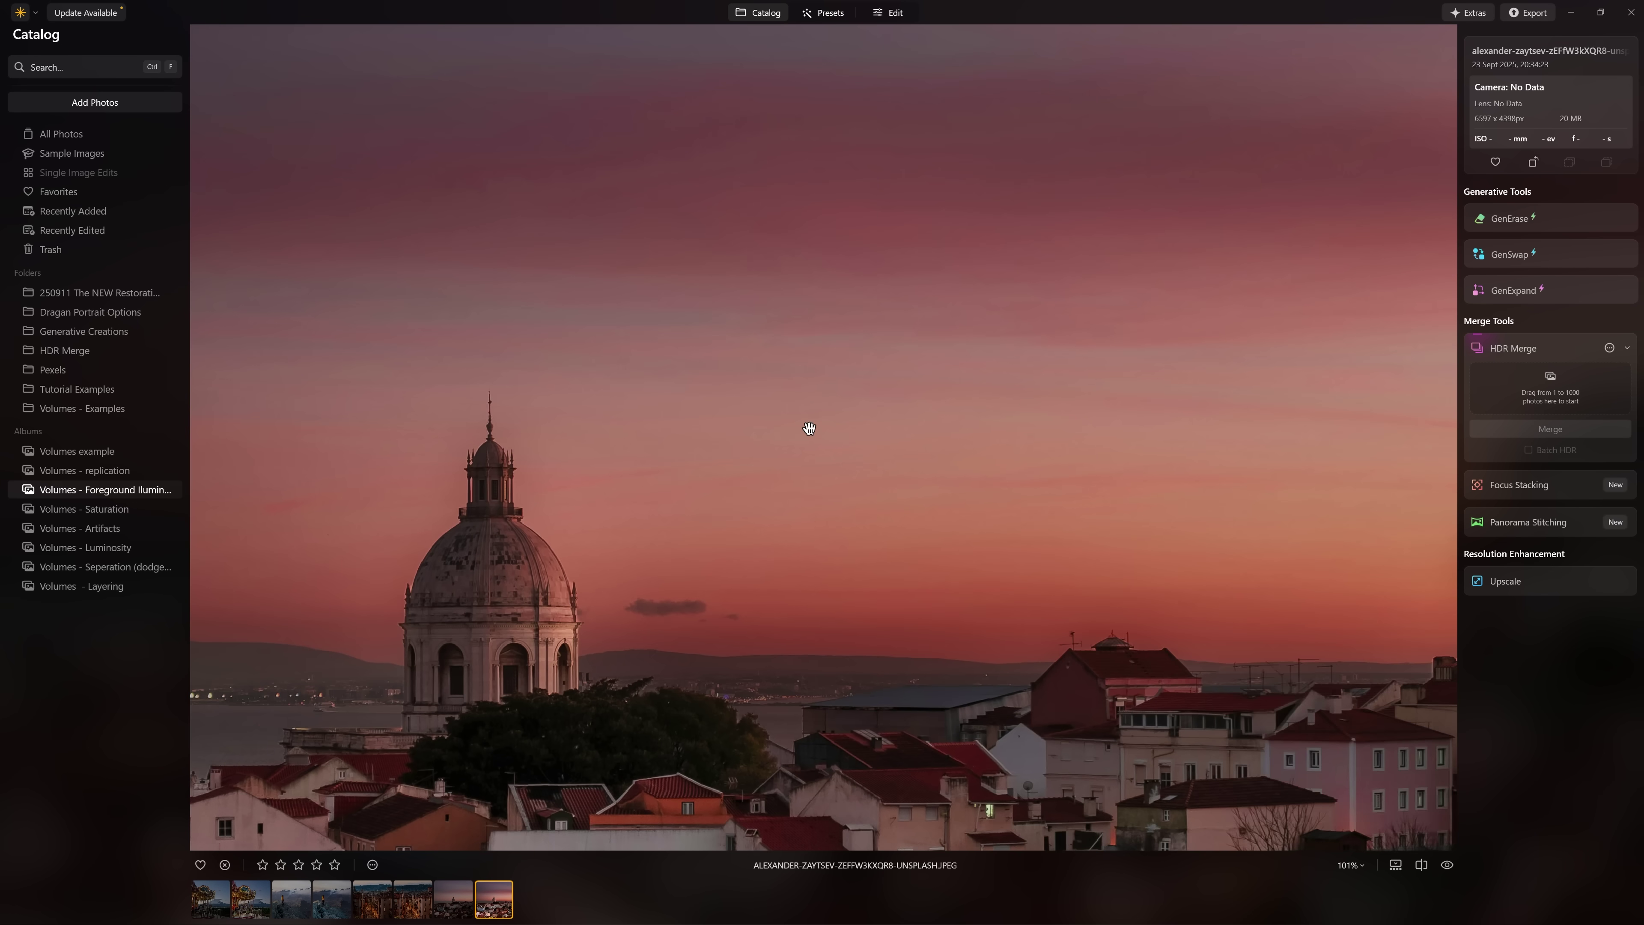
pyautogui.scroll(1, 940, 387)
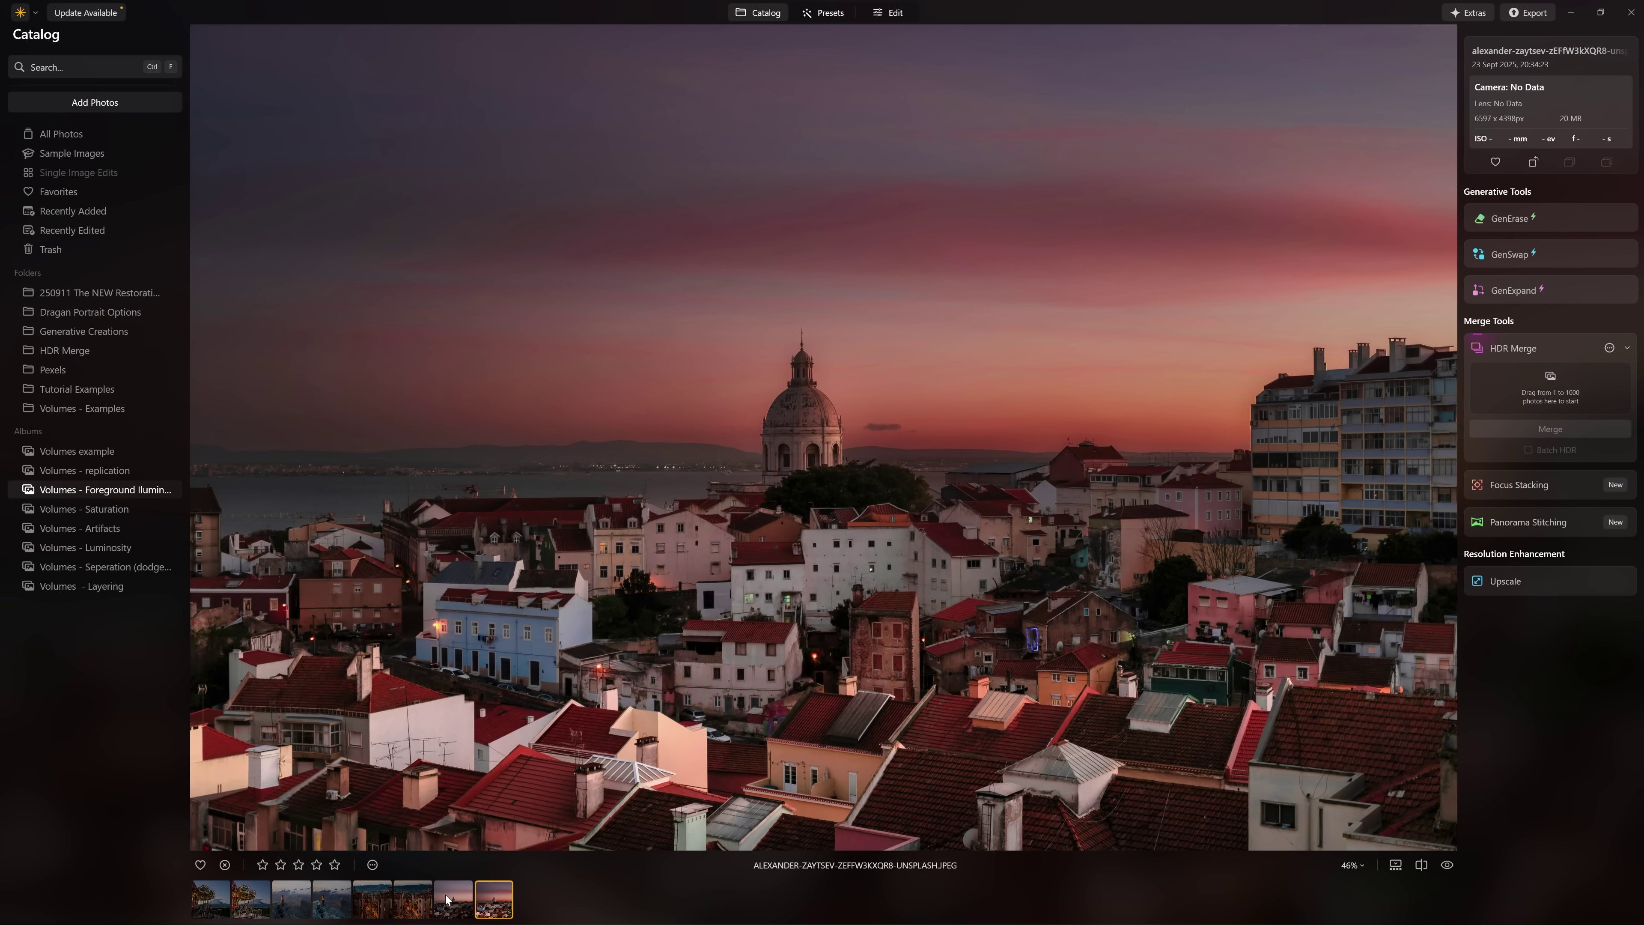
# Compare the skies in the before and after versions of the sunset city photo, finishing on the after version at full view.
pyautogui.click(446, 901)
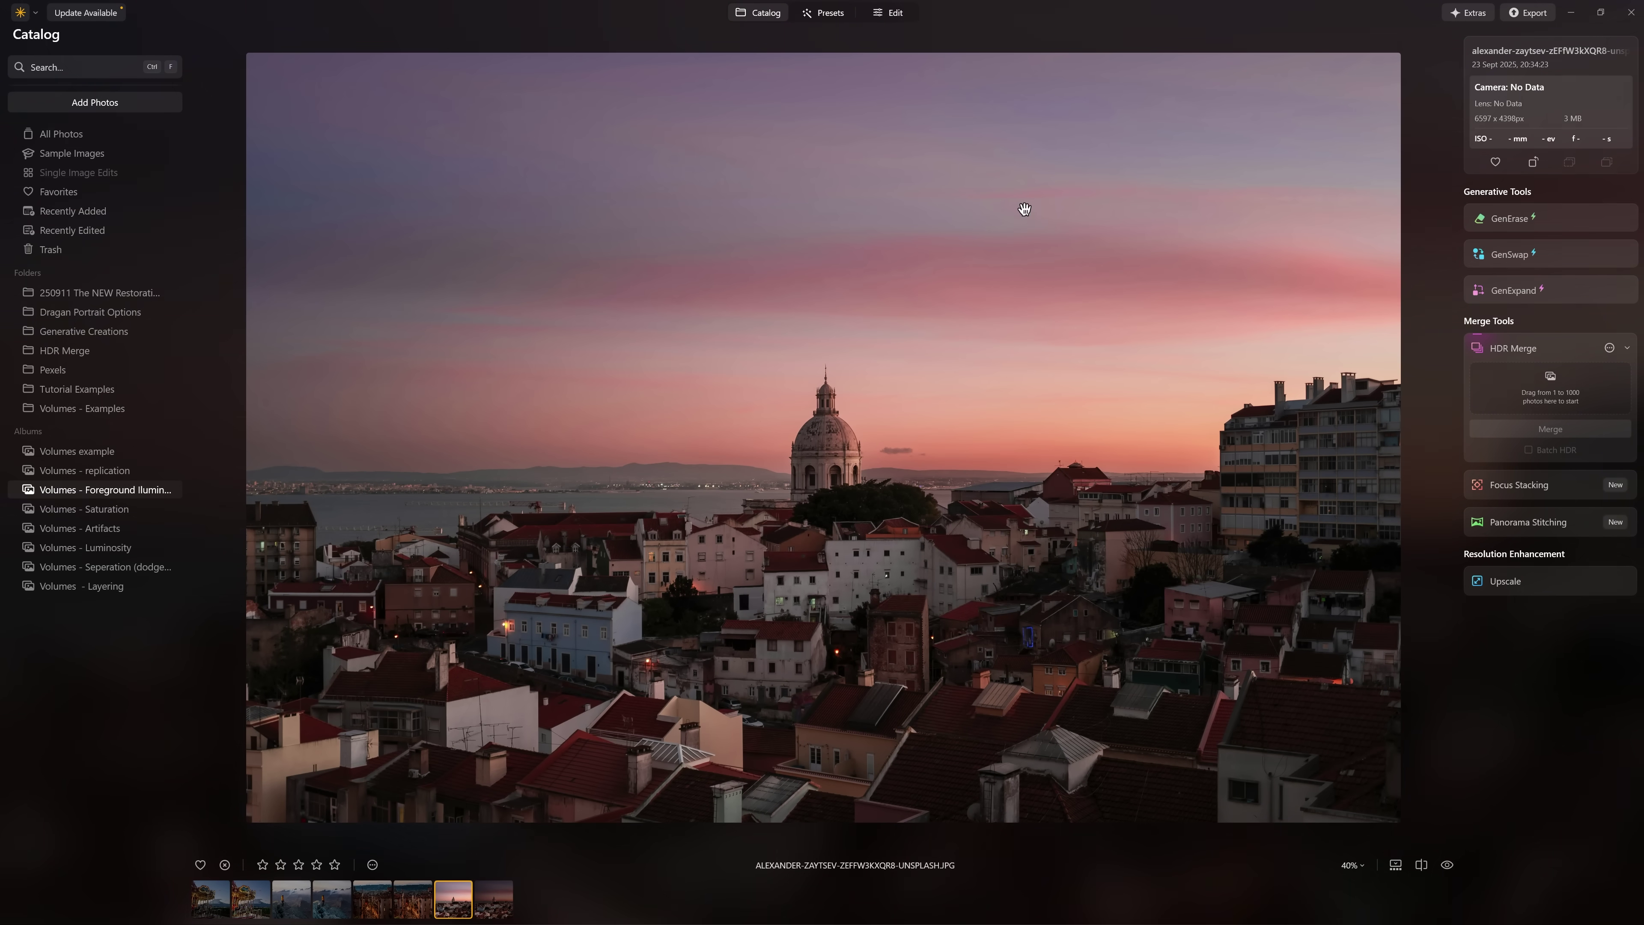
pyautogui.click(494, 904)
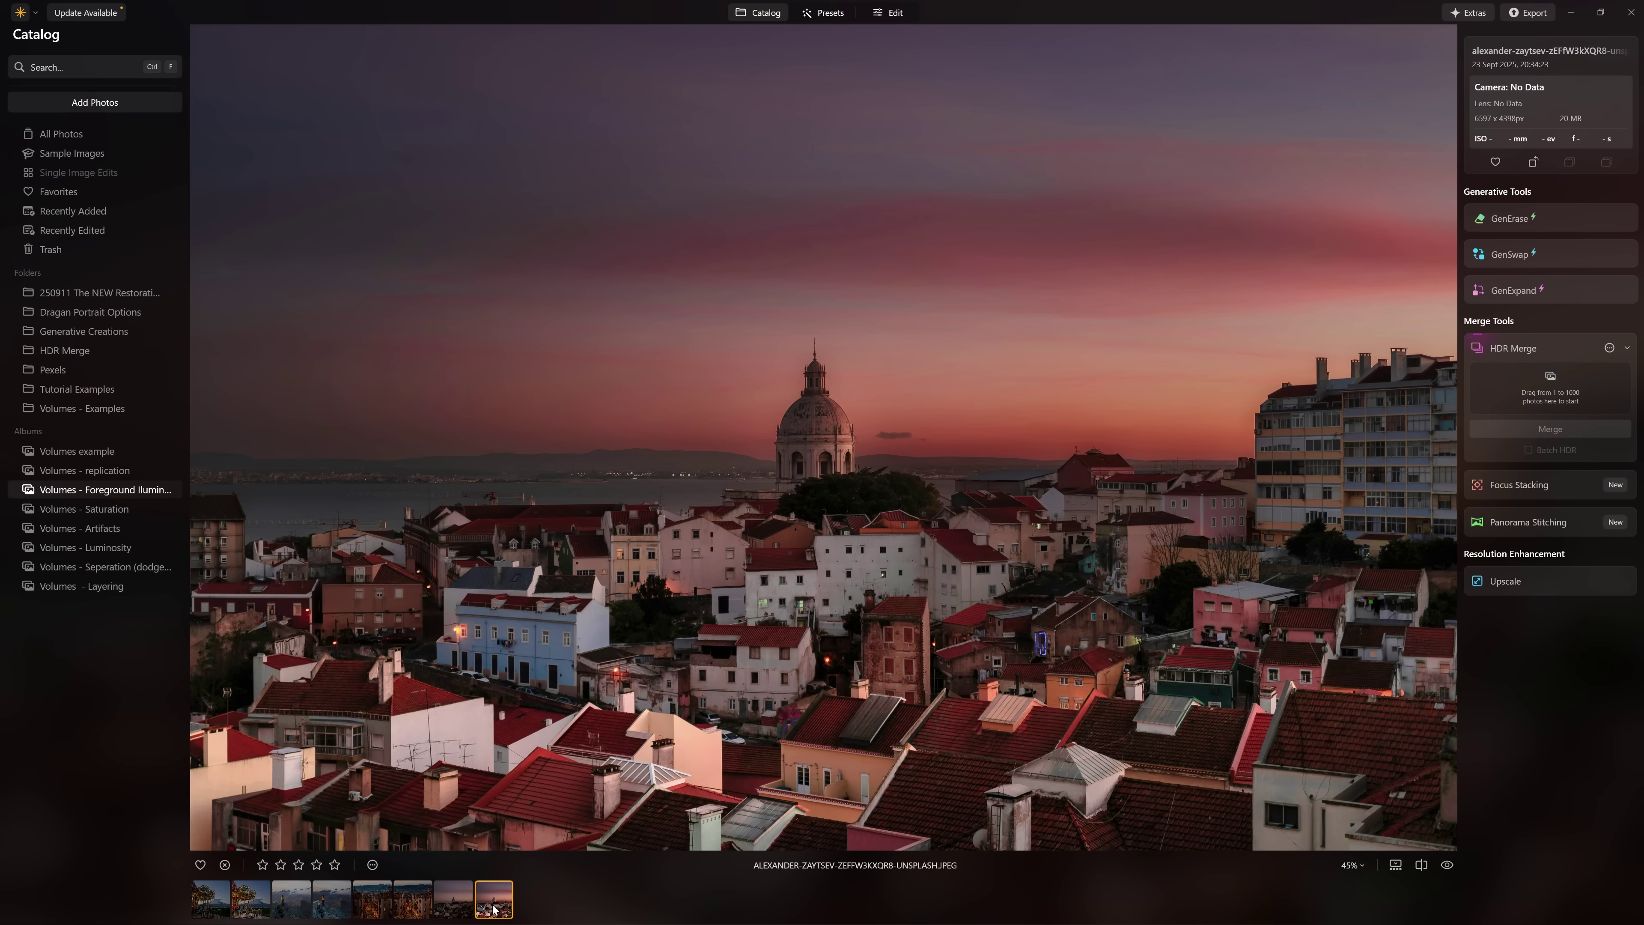
pyautogui.scroll(1, 1115, 369)
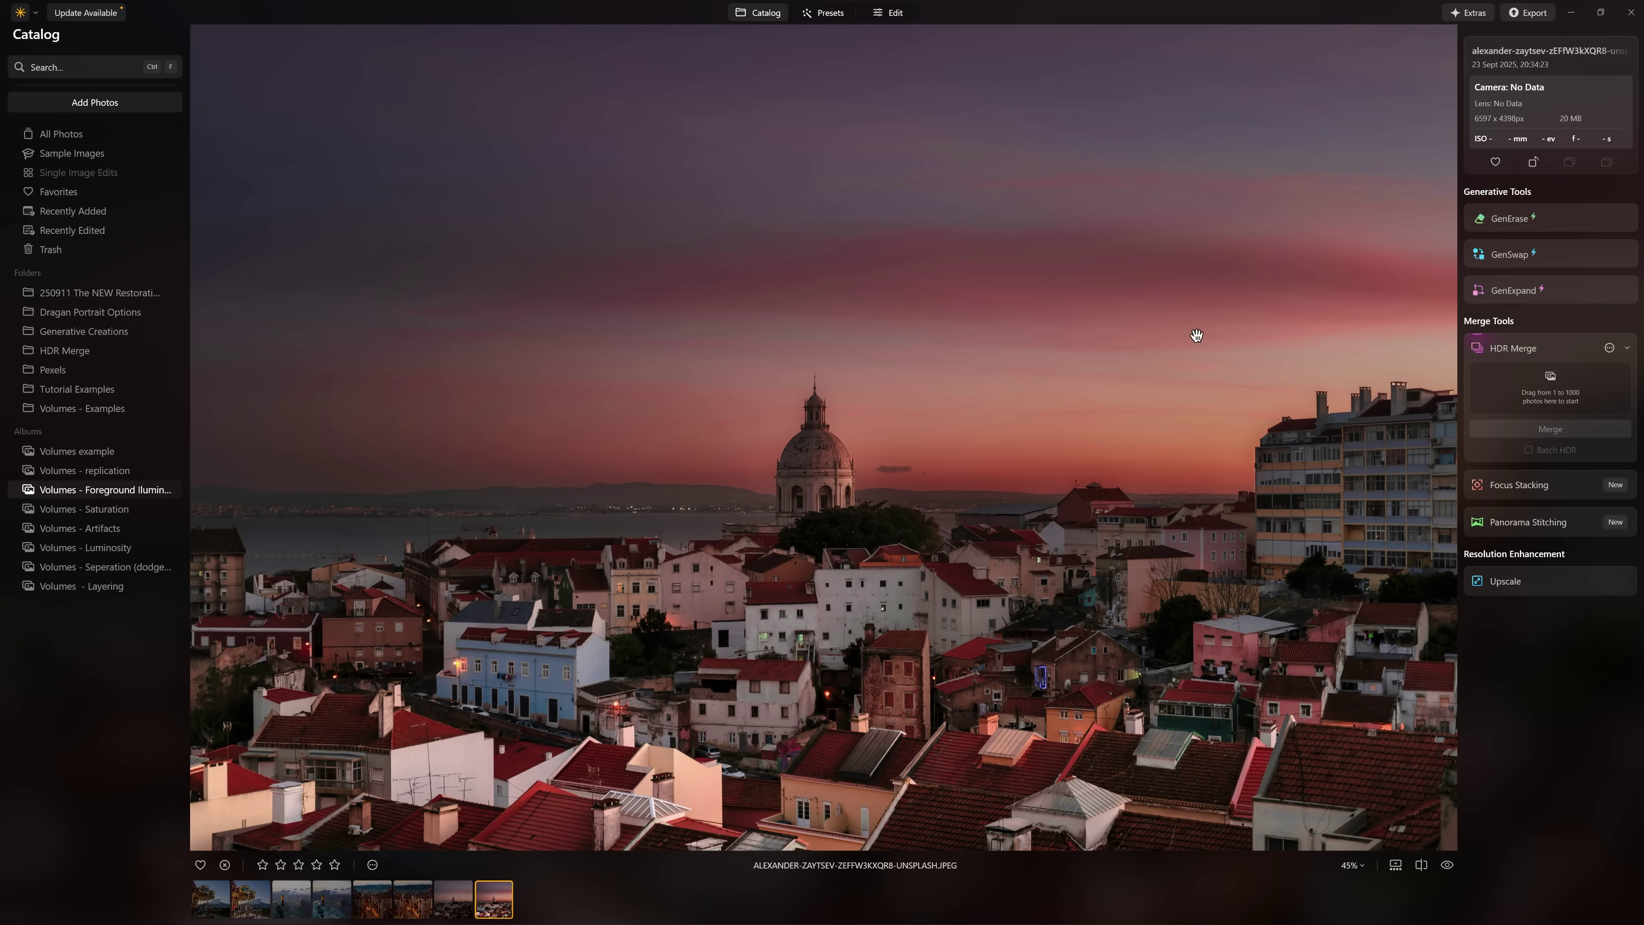
pyautogui.scroll(-2, 995, 297)
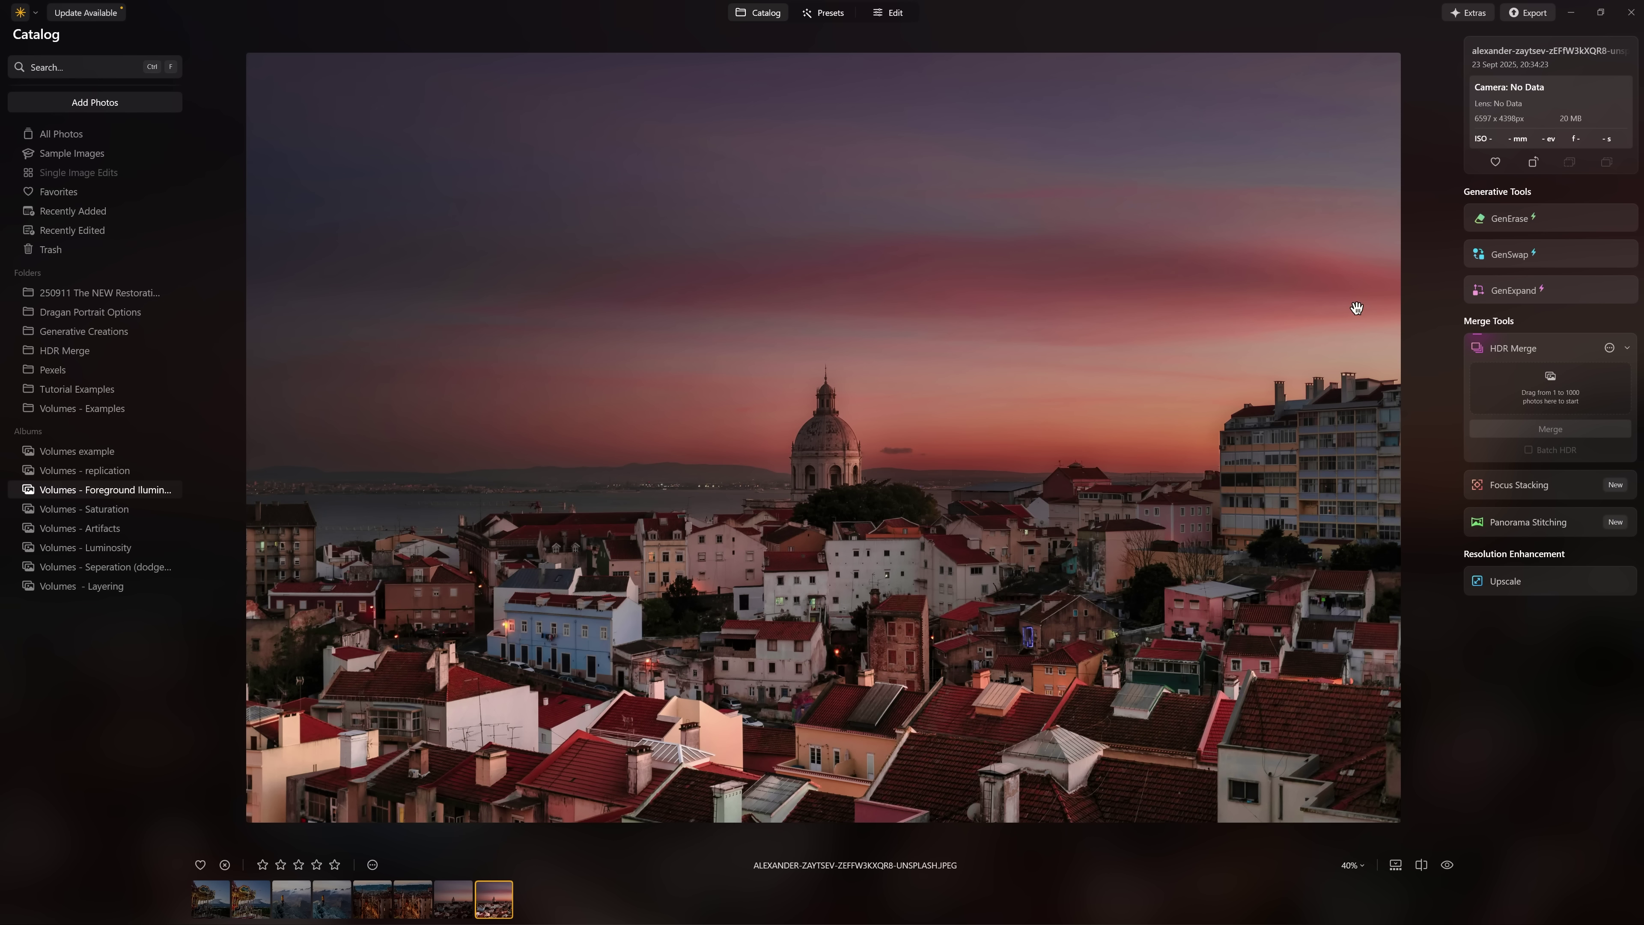
# Go to the Volumes - Seperation album and compare the before and after versions of the misty hillside church photo repeatedly.
pyautogui.click(123, 512)
pyautogui.click(117, 566)
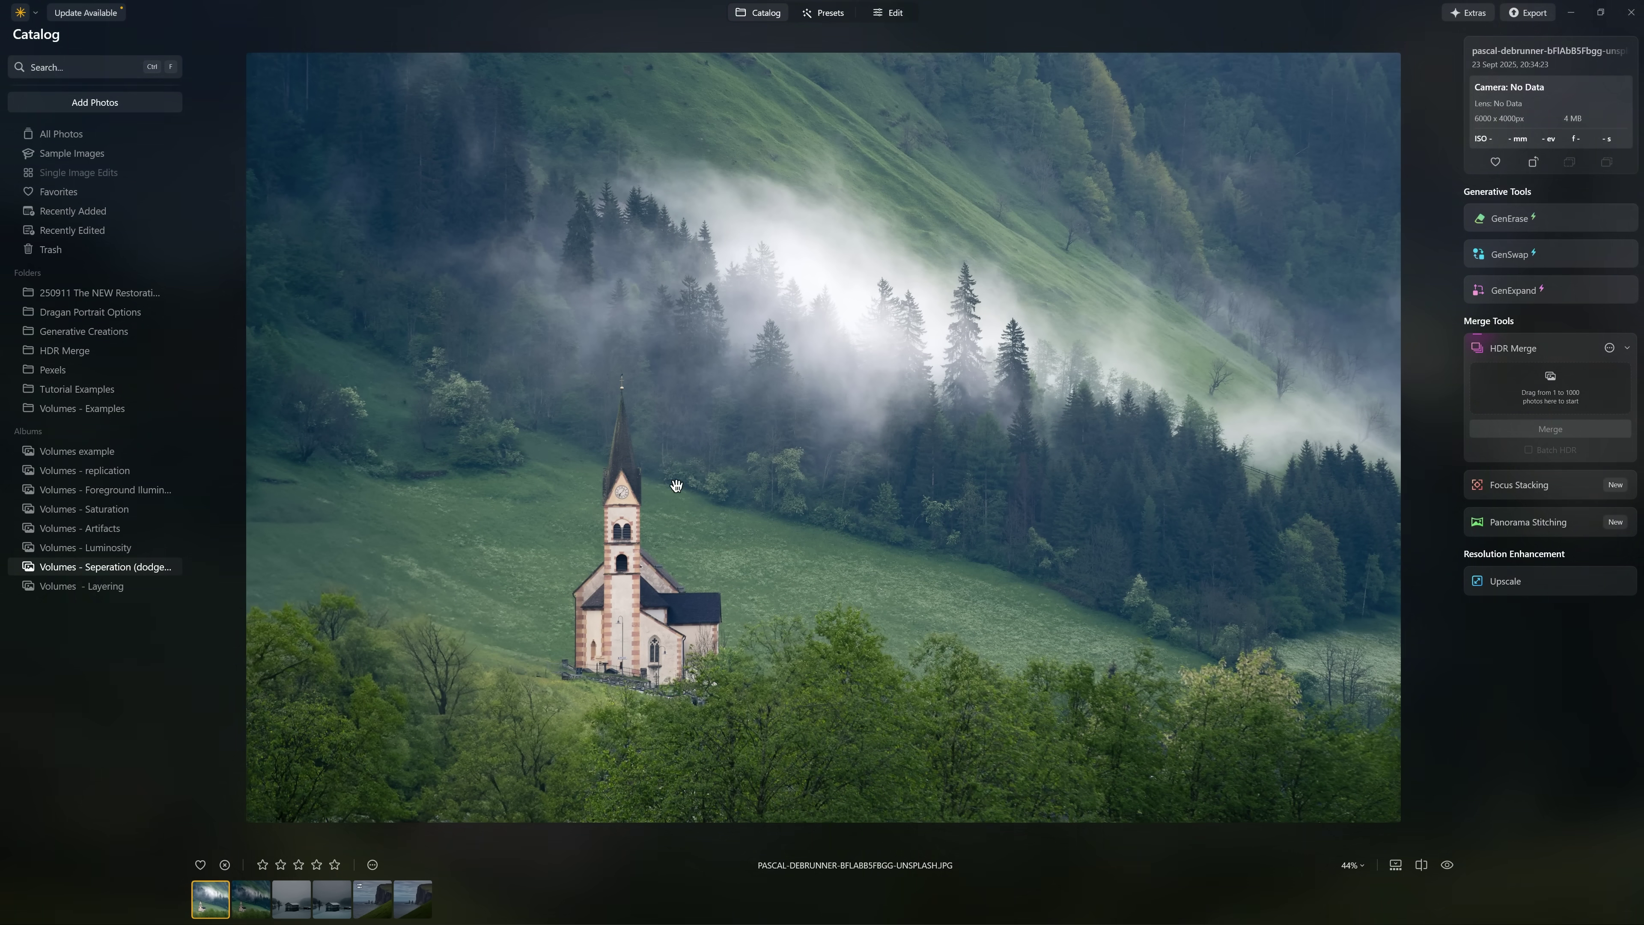
pyautogui.click(242, 905)
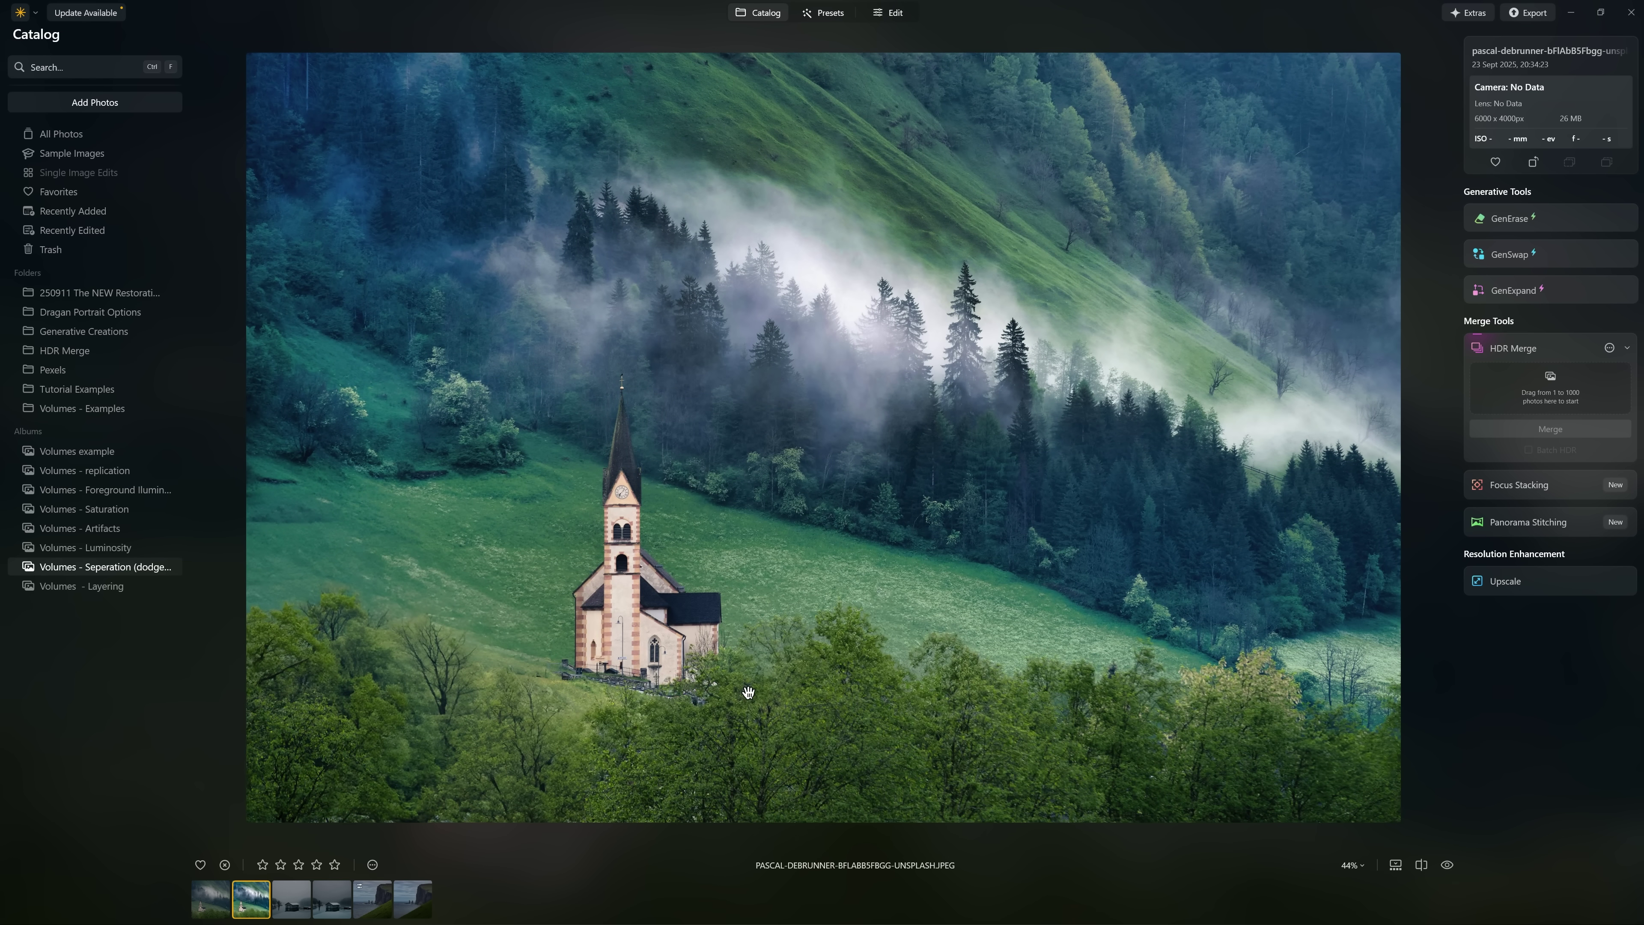
pyautogui.click(207, 907)
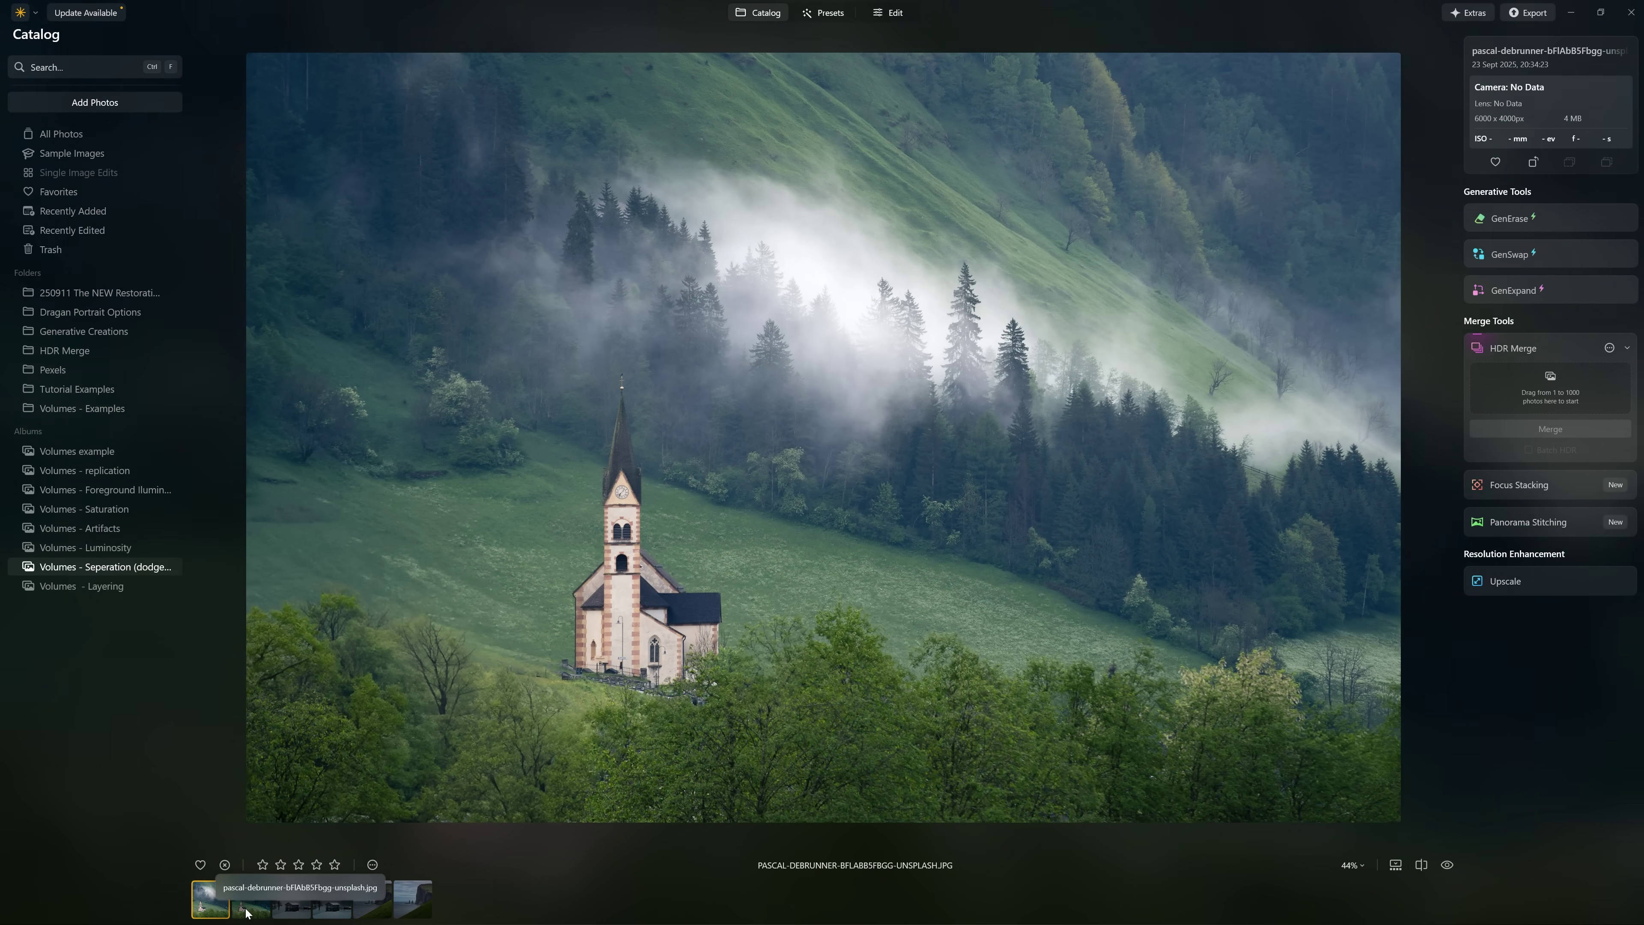
pyautogui.press('Right')
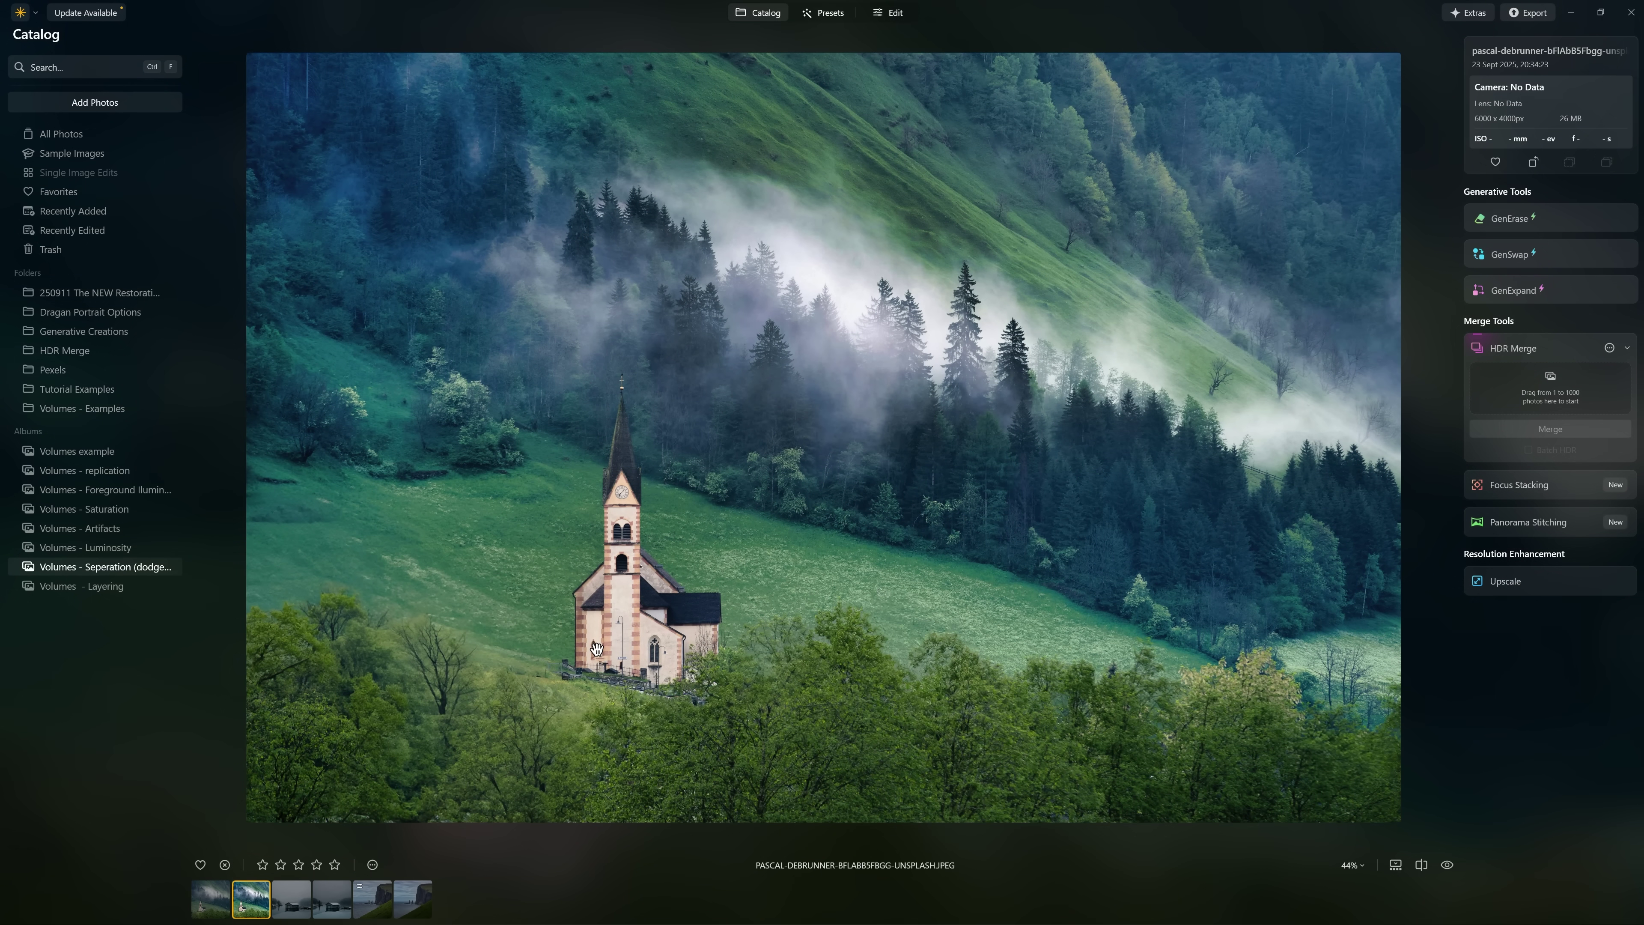
pyautogui.click(210, 903)
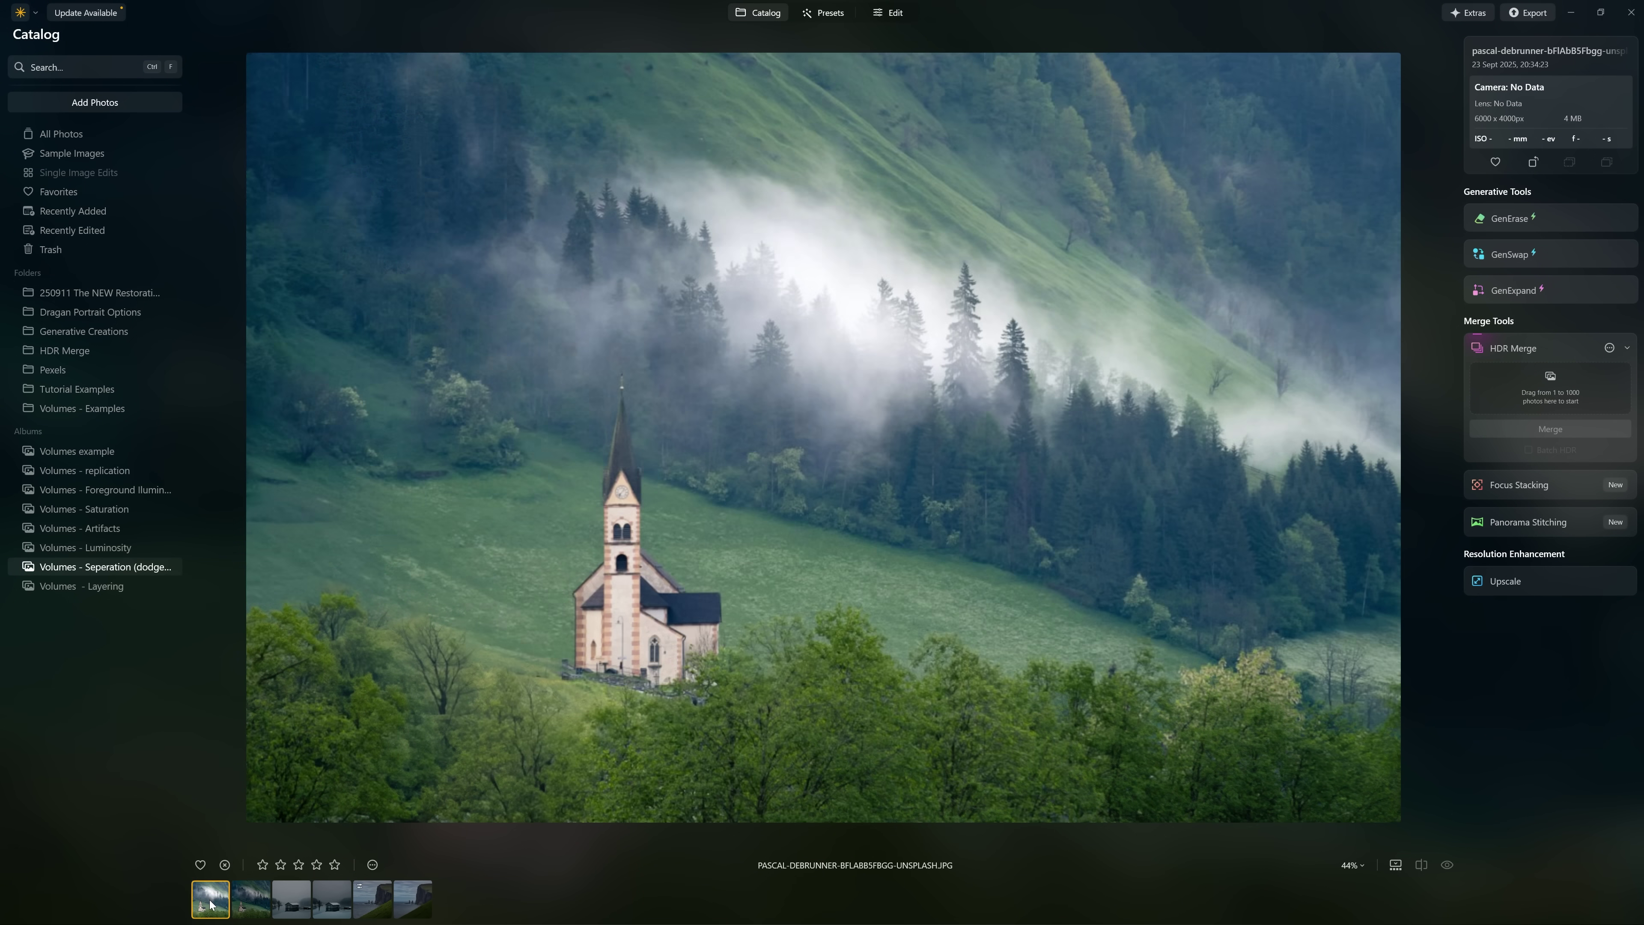
pyautogui.click(252, 911)
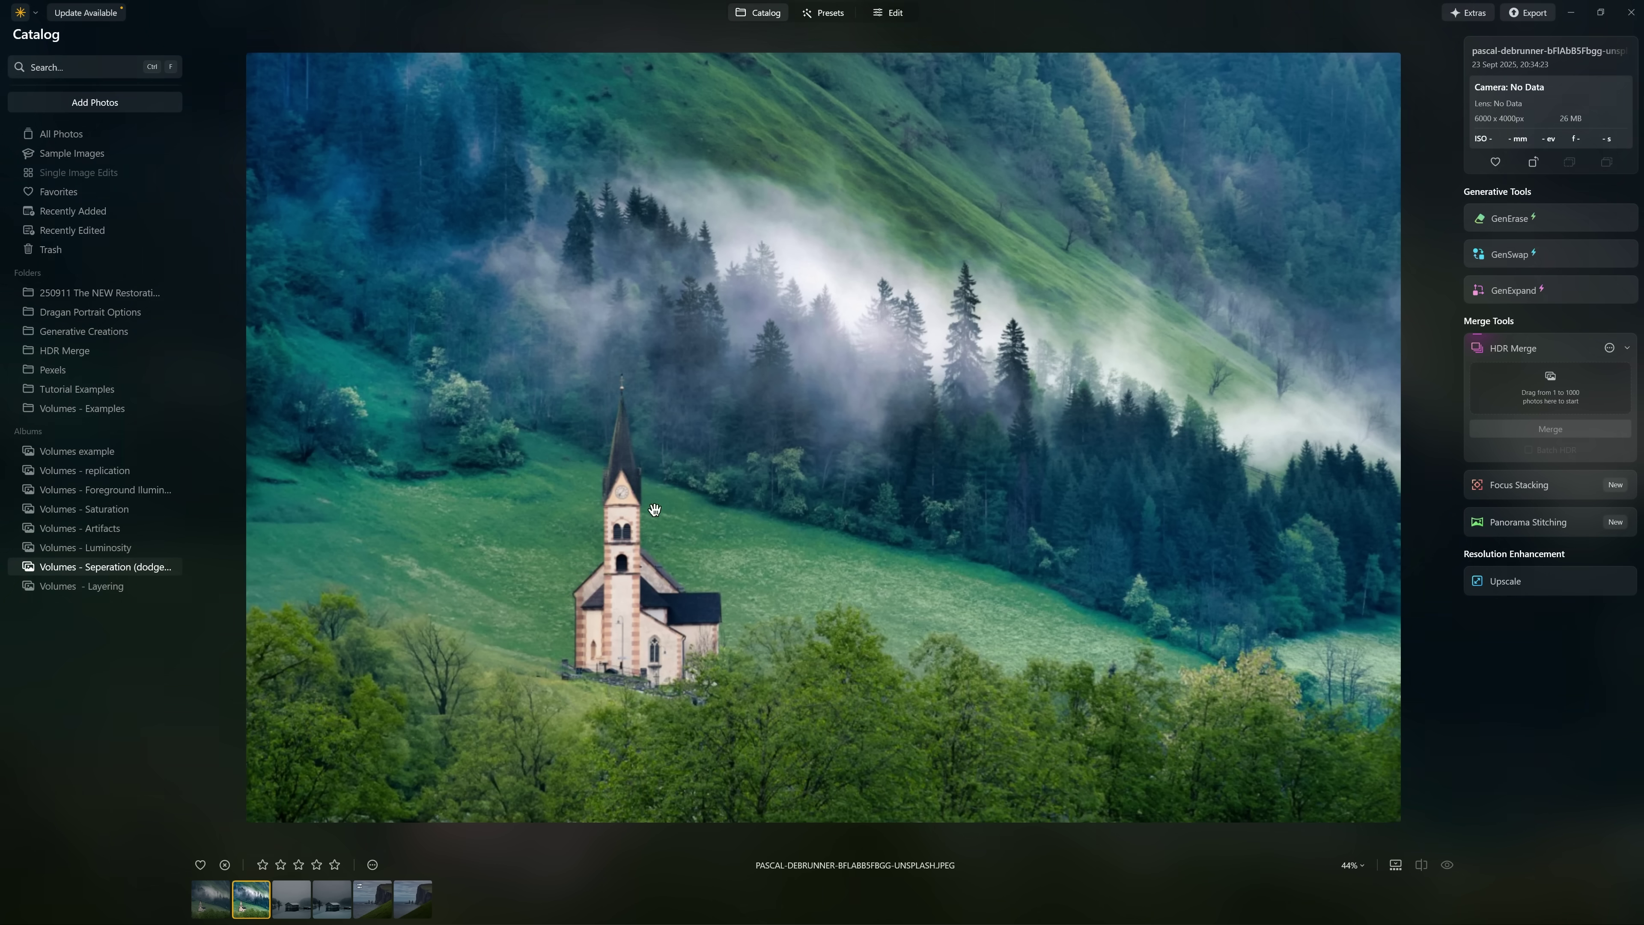
# Reduce the Color tool's Saturation to -22 on the after version of the church photo, and return to the catalog.
pyautogui.click(891, 15)
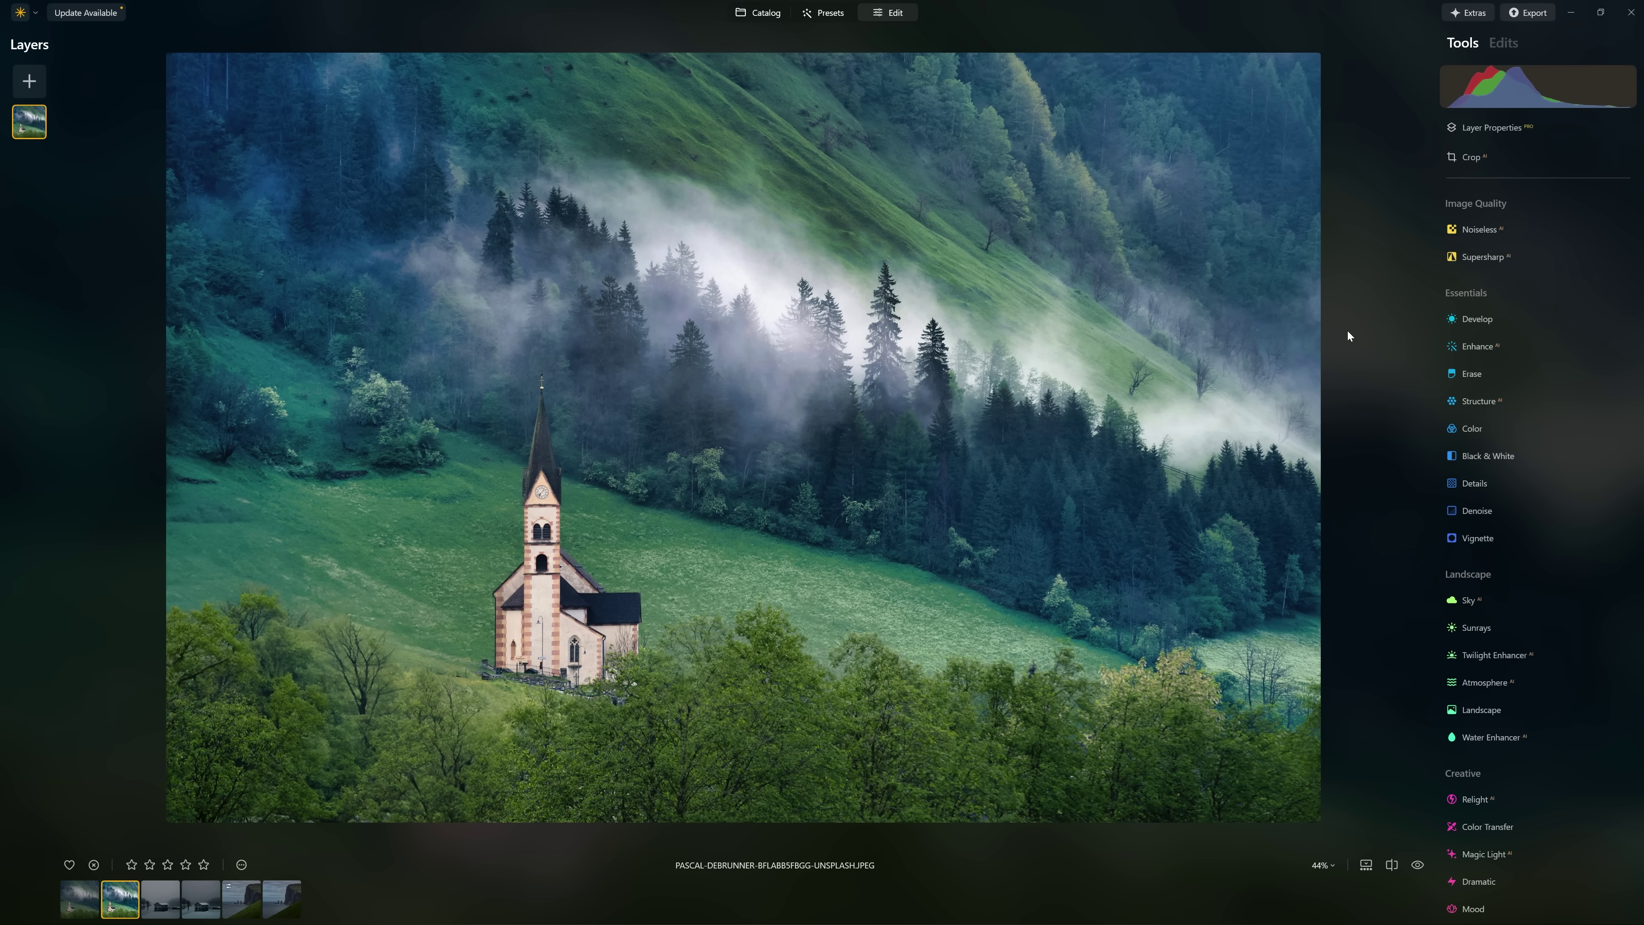
pyautogui.click(1487, 425)
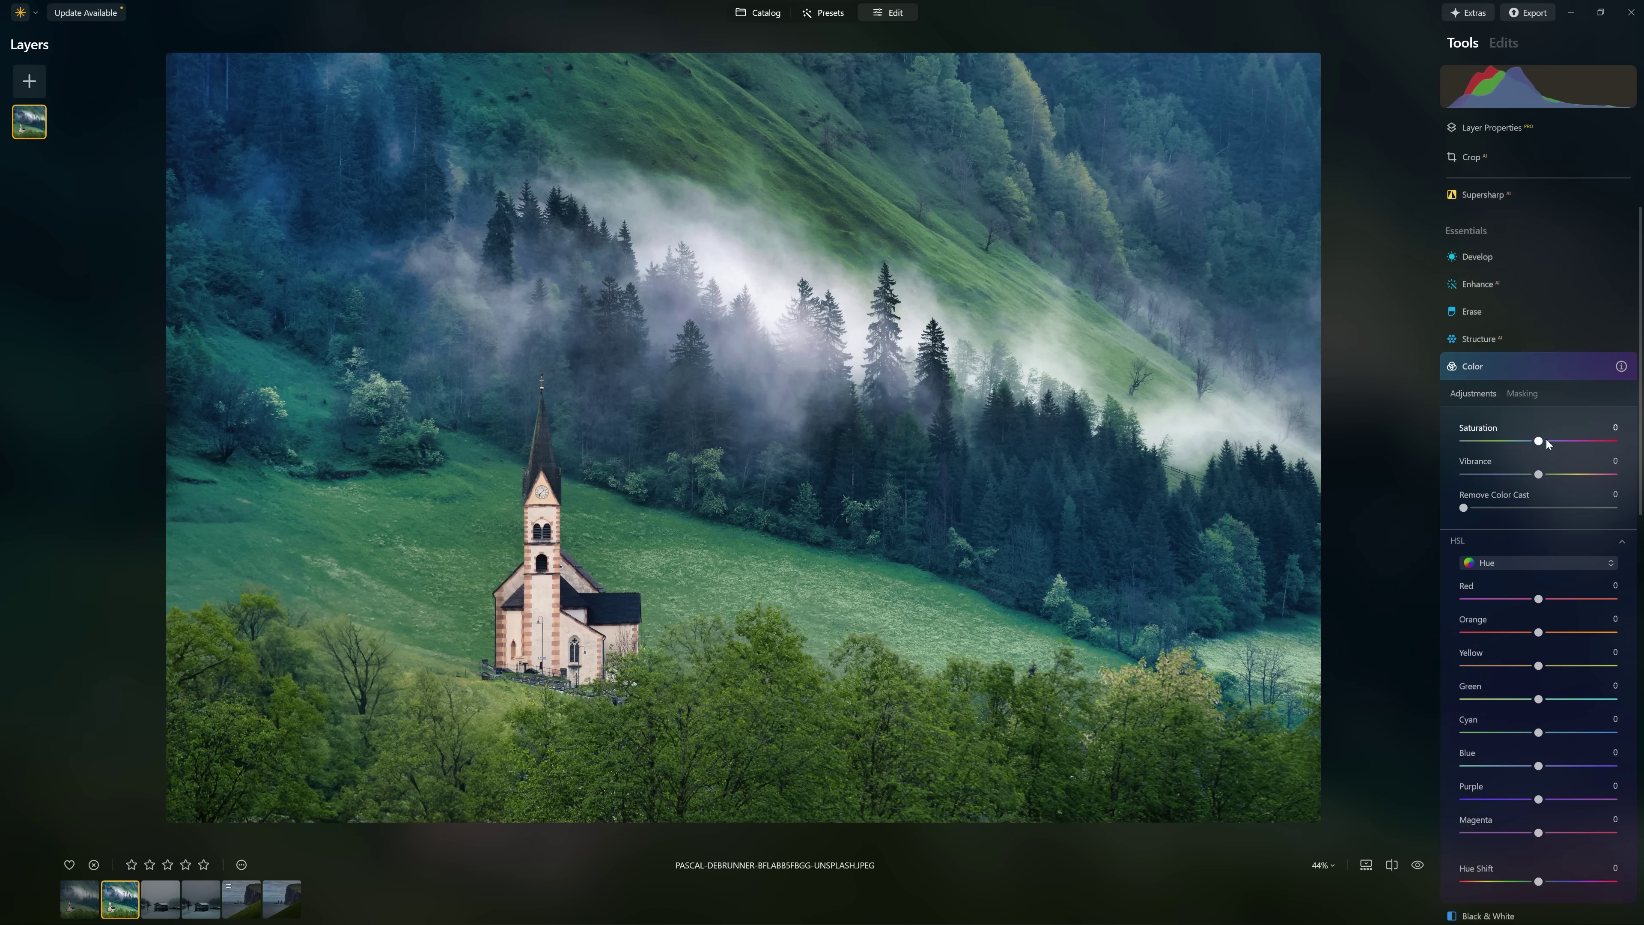
pyautogui.moveTo(1536, 442); pyautogui.dragTo(1527, 442)
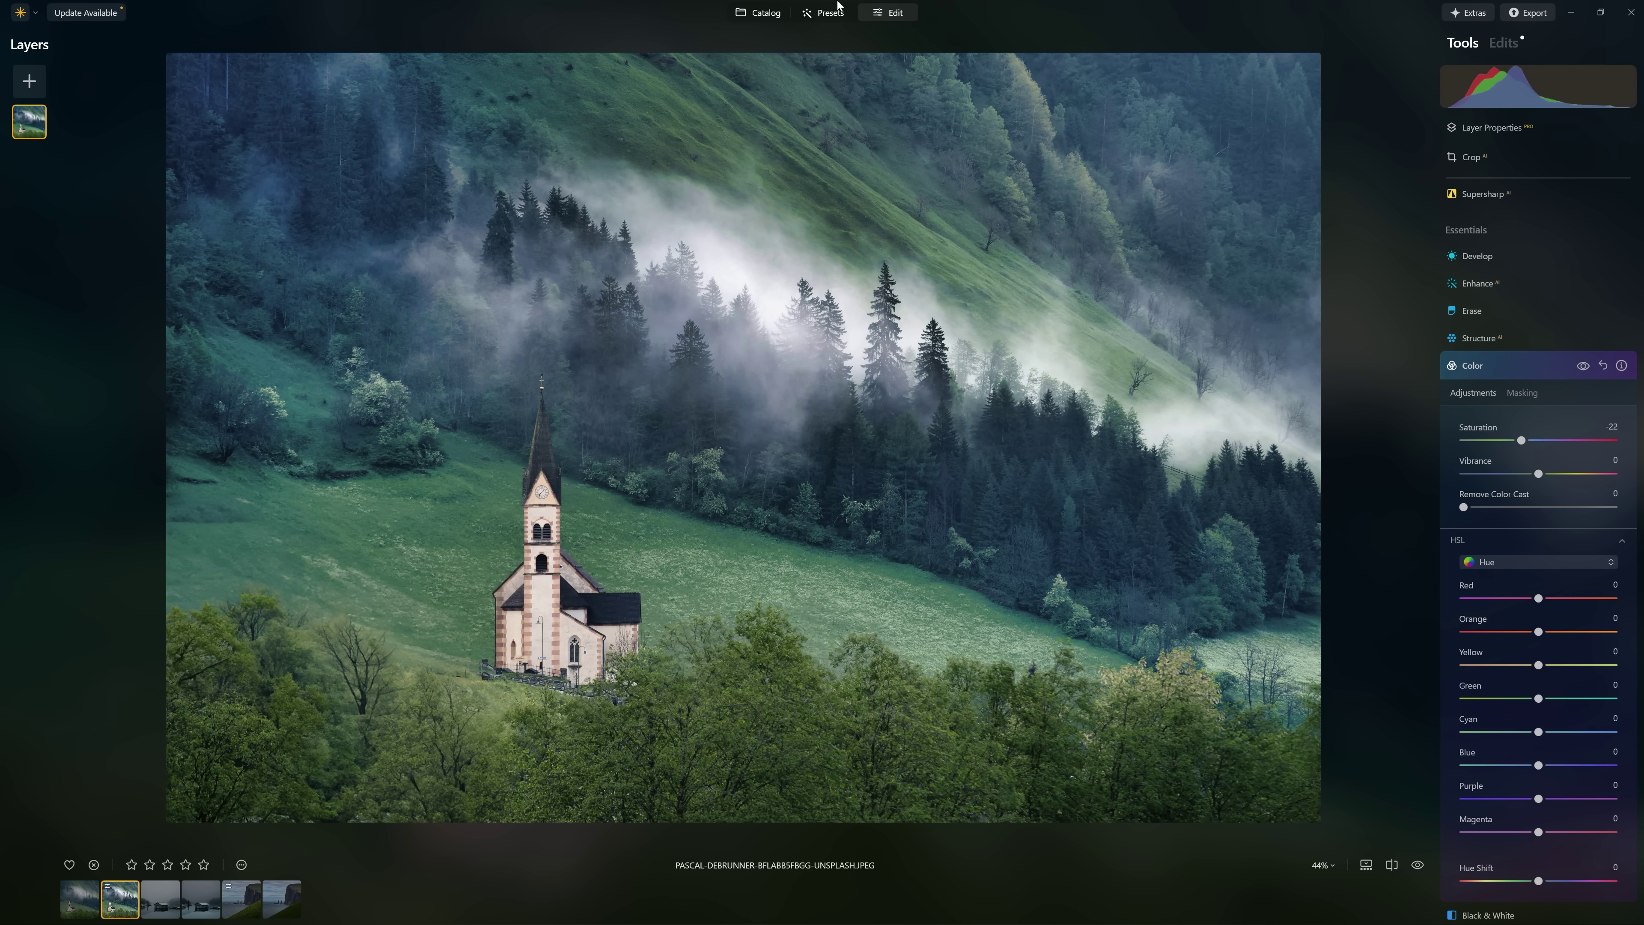
pyautogui.click(777, 12)
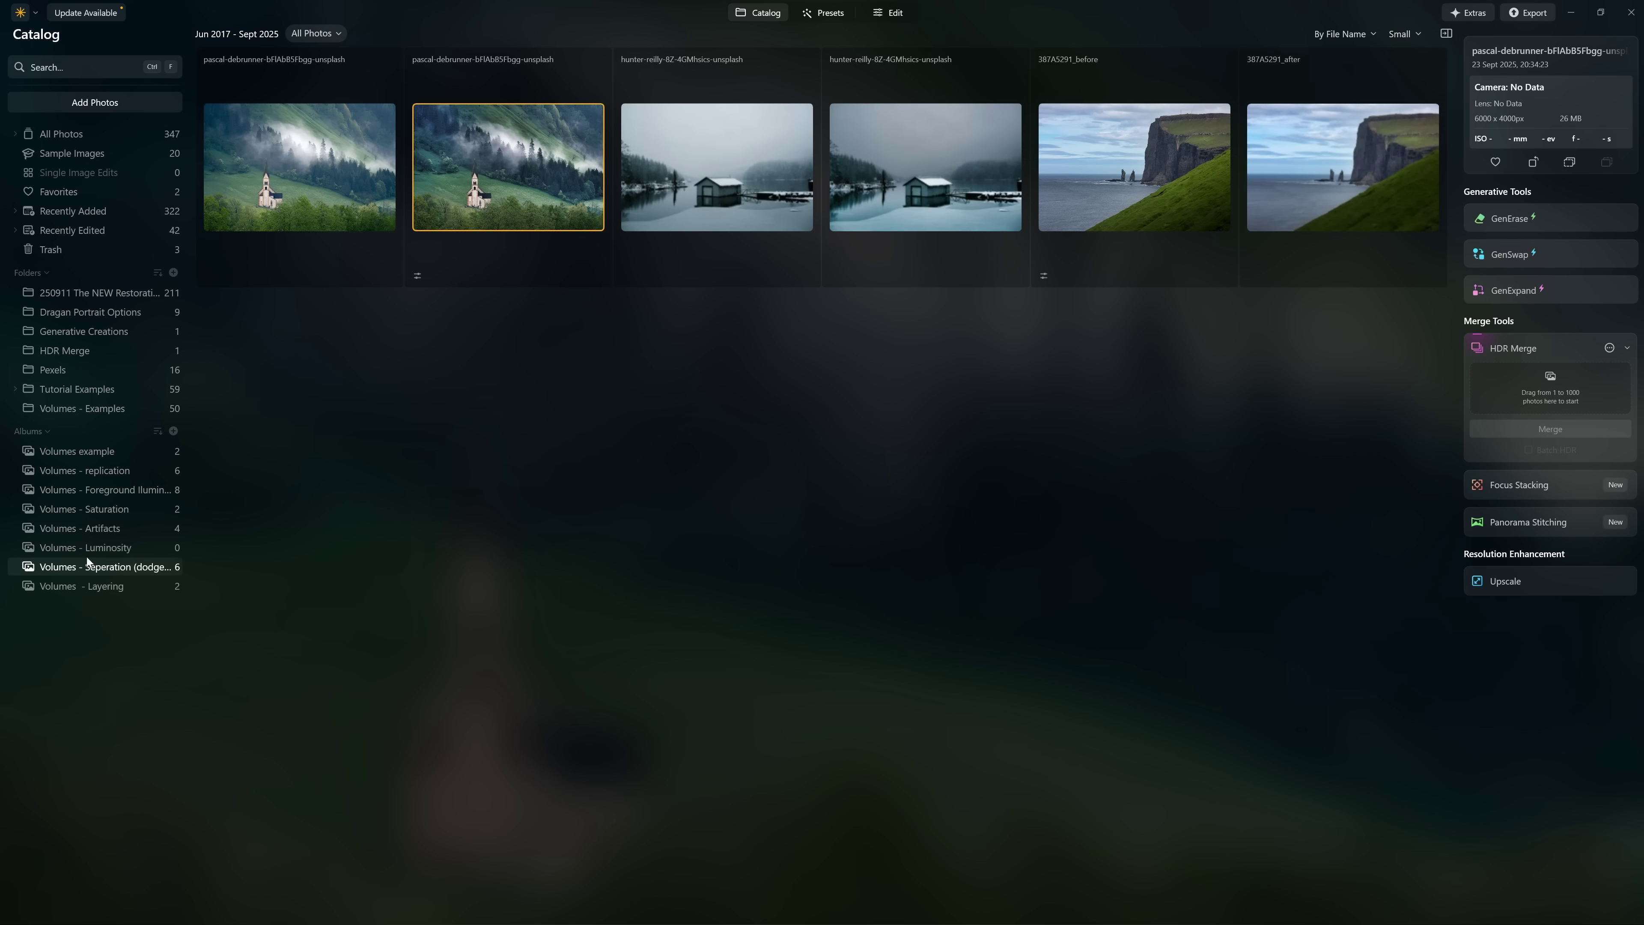
# Open the Volumes - Artifacts album and compare the before and after versions of the foggy alpine chalet photo.
pyautogui.click(80, 529)
pyautogui.press('Return')
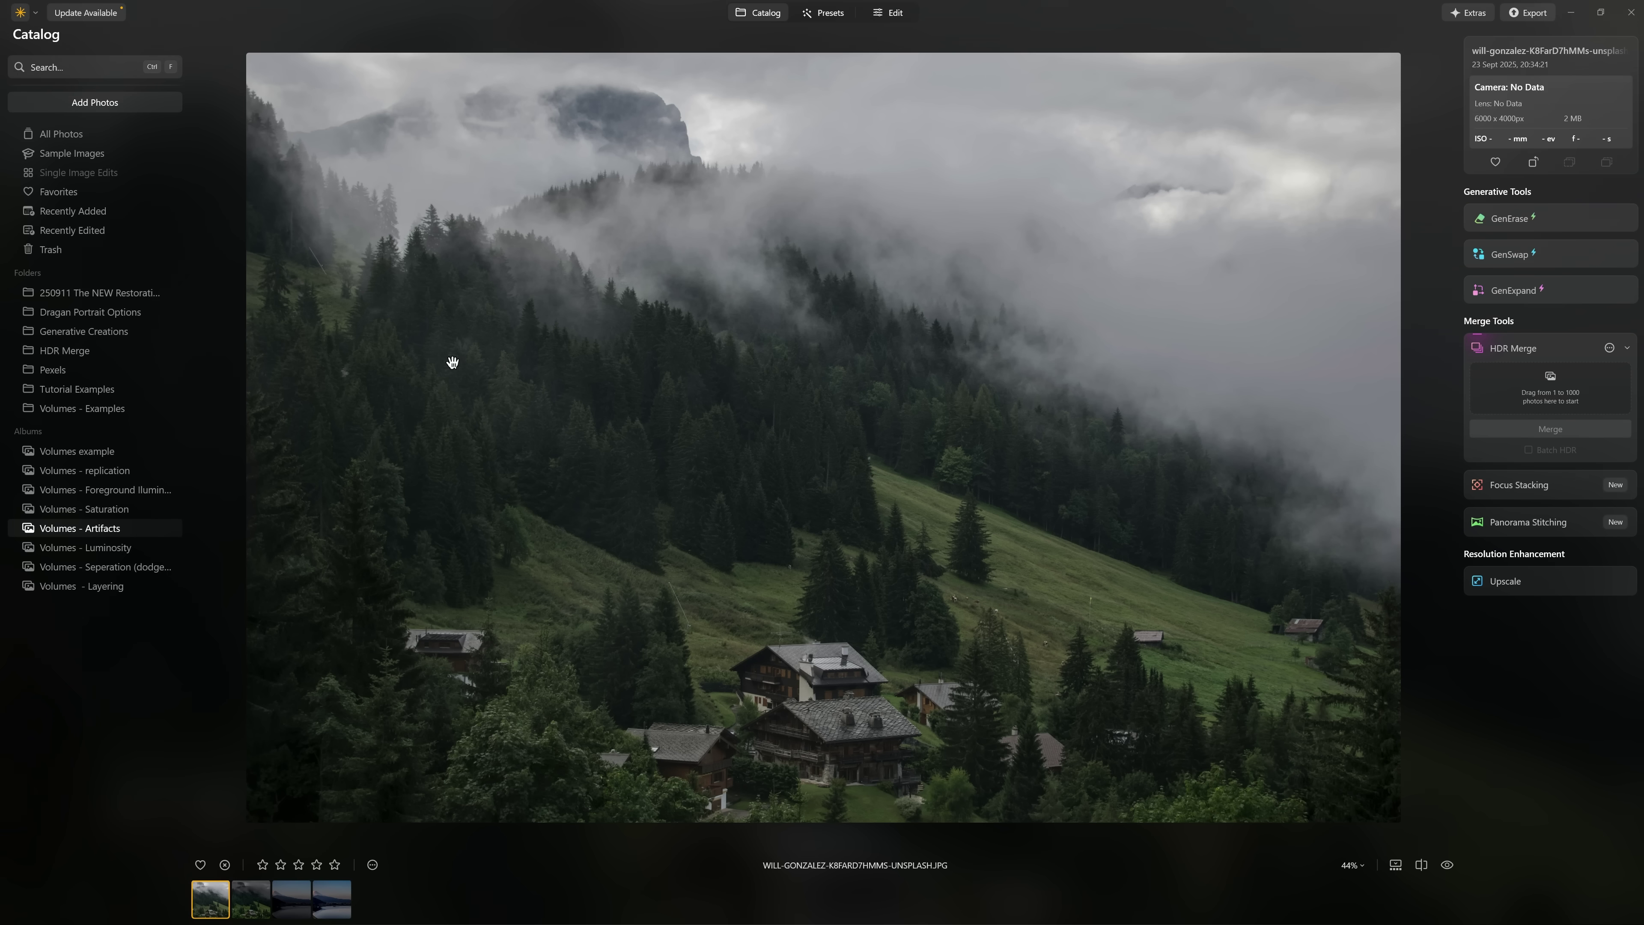
pyautogui.click(251, 909)
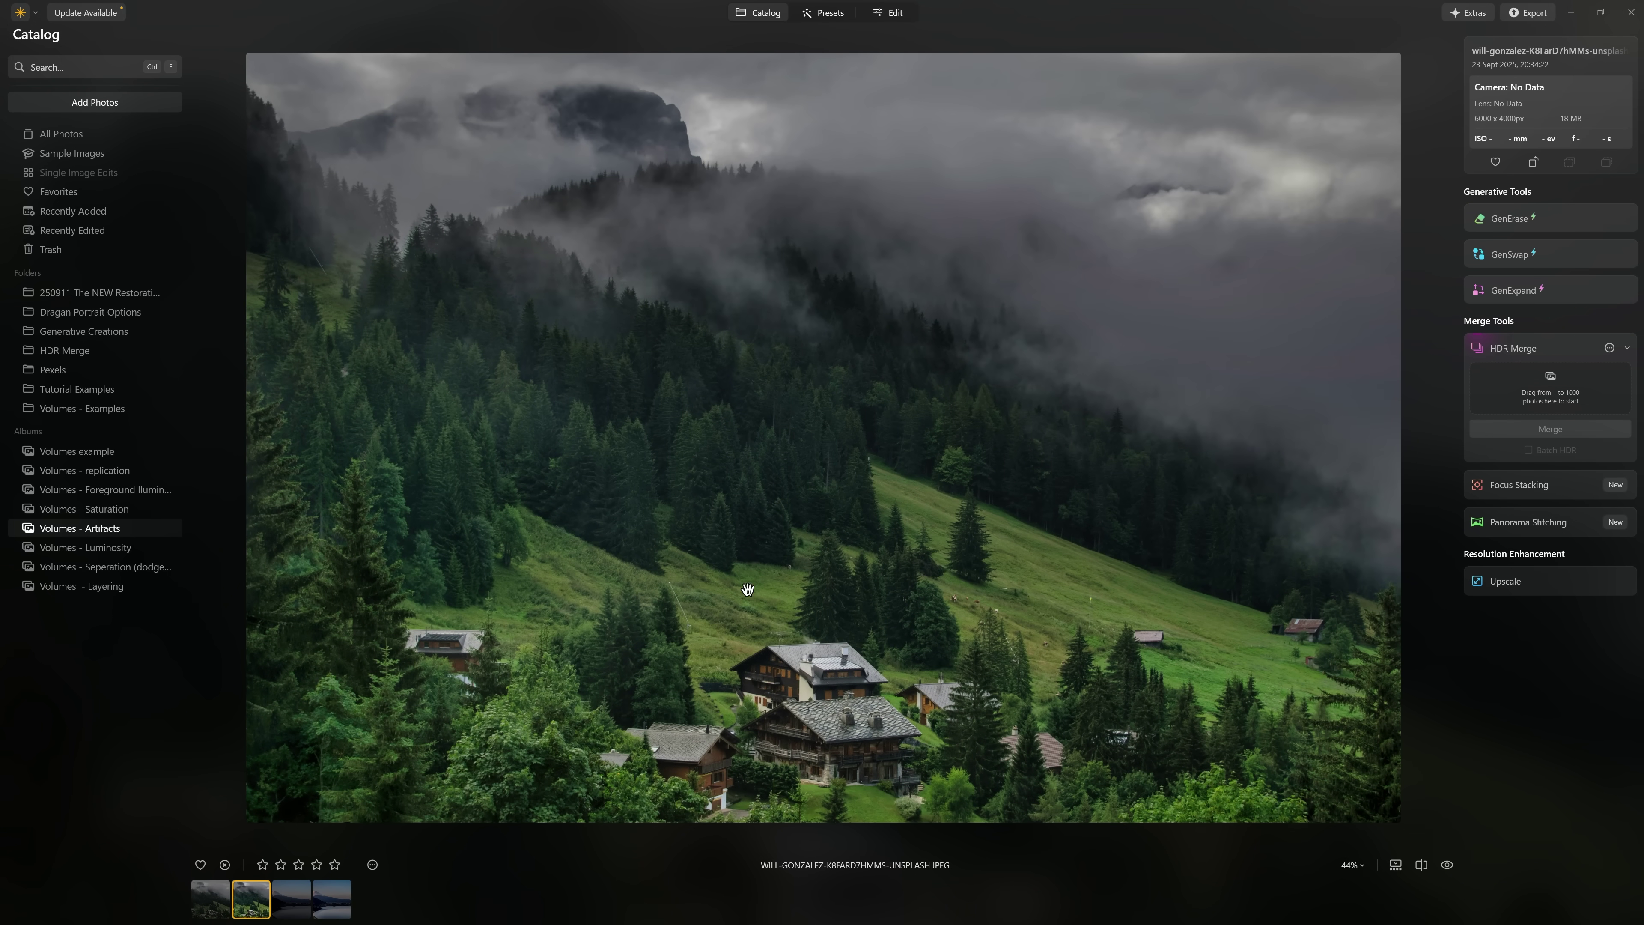
pyautogui.press('Left')
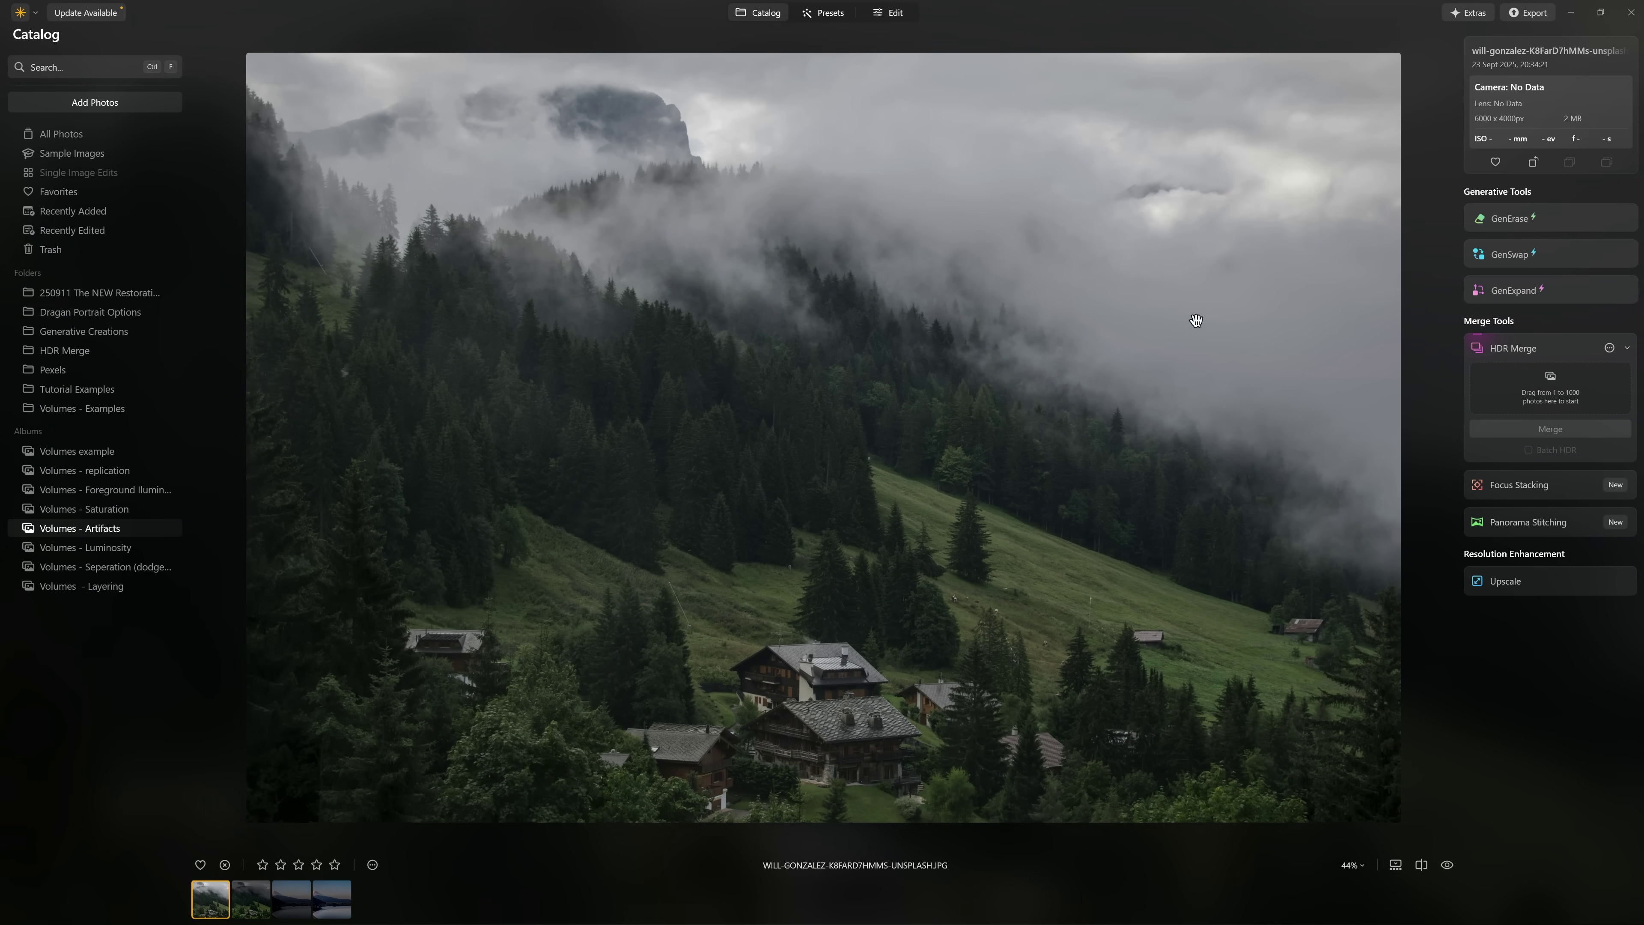
# Inspect the fog above the forested slope up close in the before version of the alpine chalet photo.
pyautogui.scroll(3, 1196, 321)
pyautogui.scroll(3, 1197, 314)
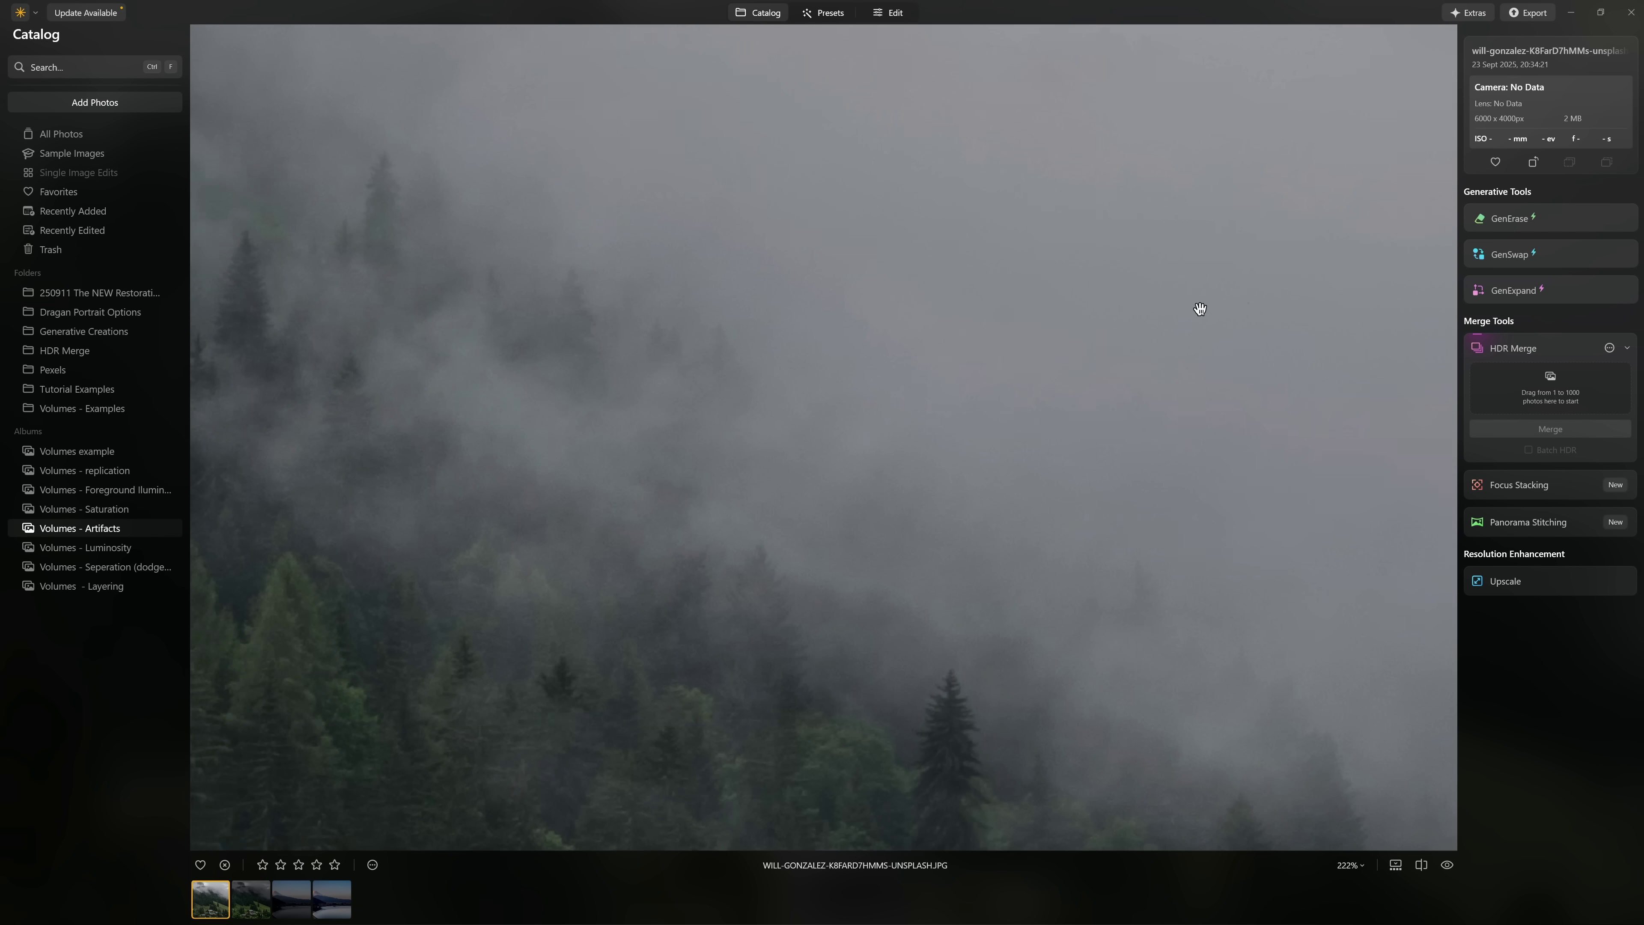
pyautogui.scroll(-2, 1043, 319)
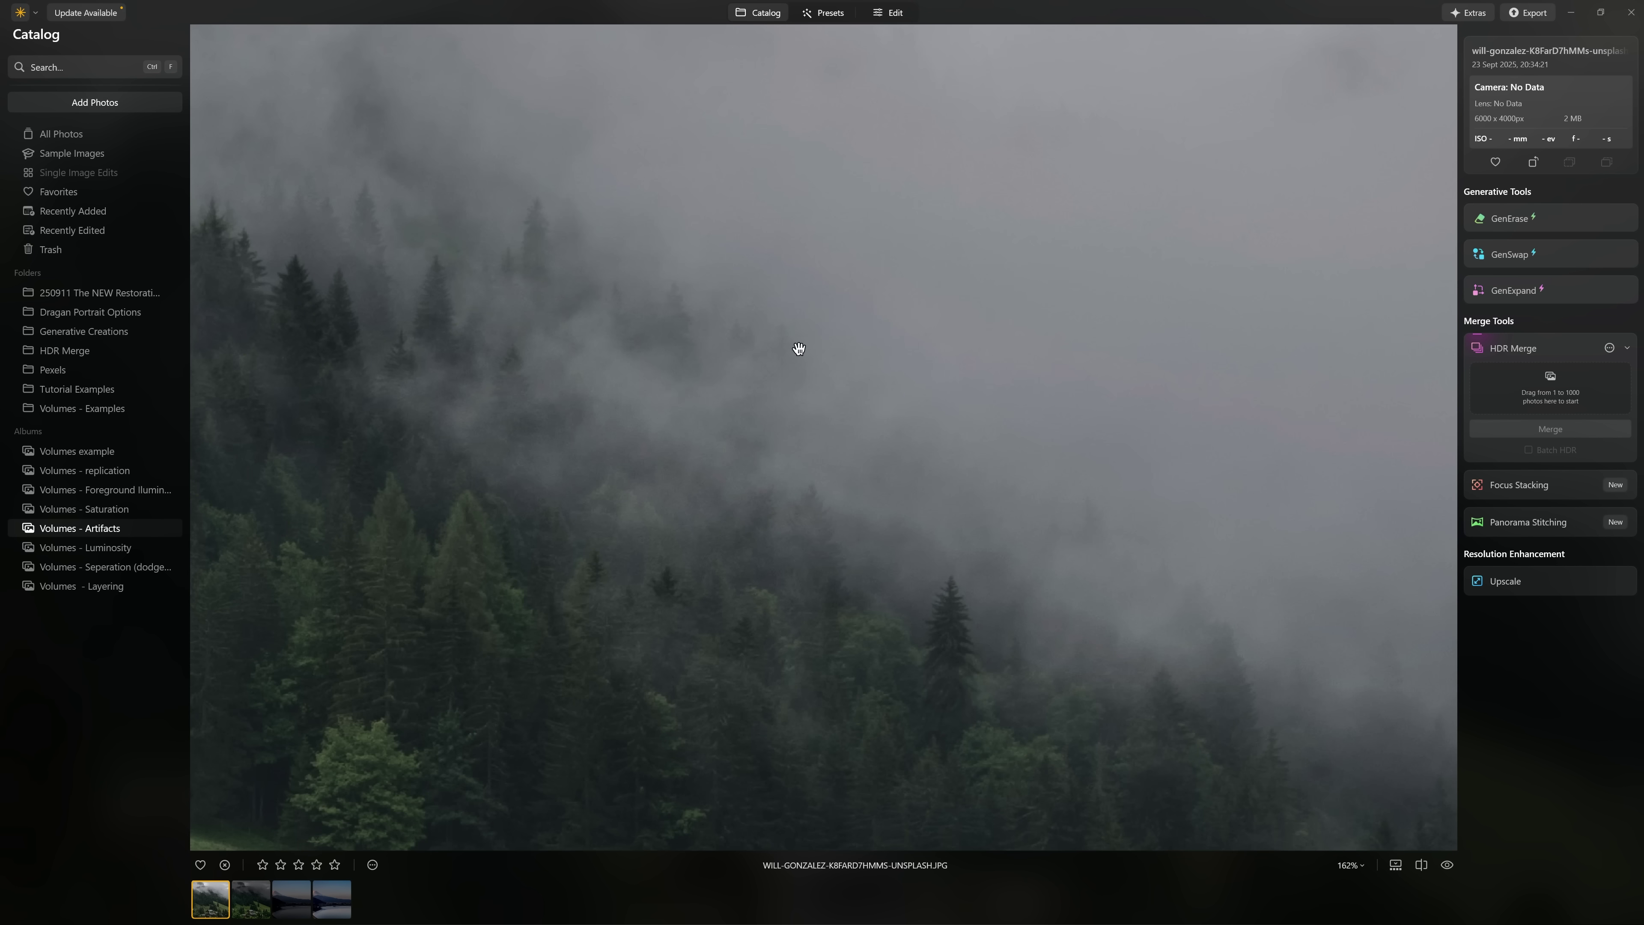
pyautogui.scroll(-5, 796, 349)
pyautogui.scroll(3, 1145, 286)
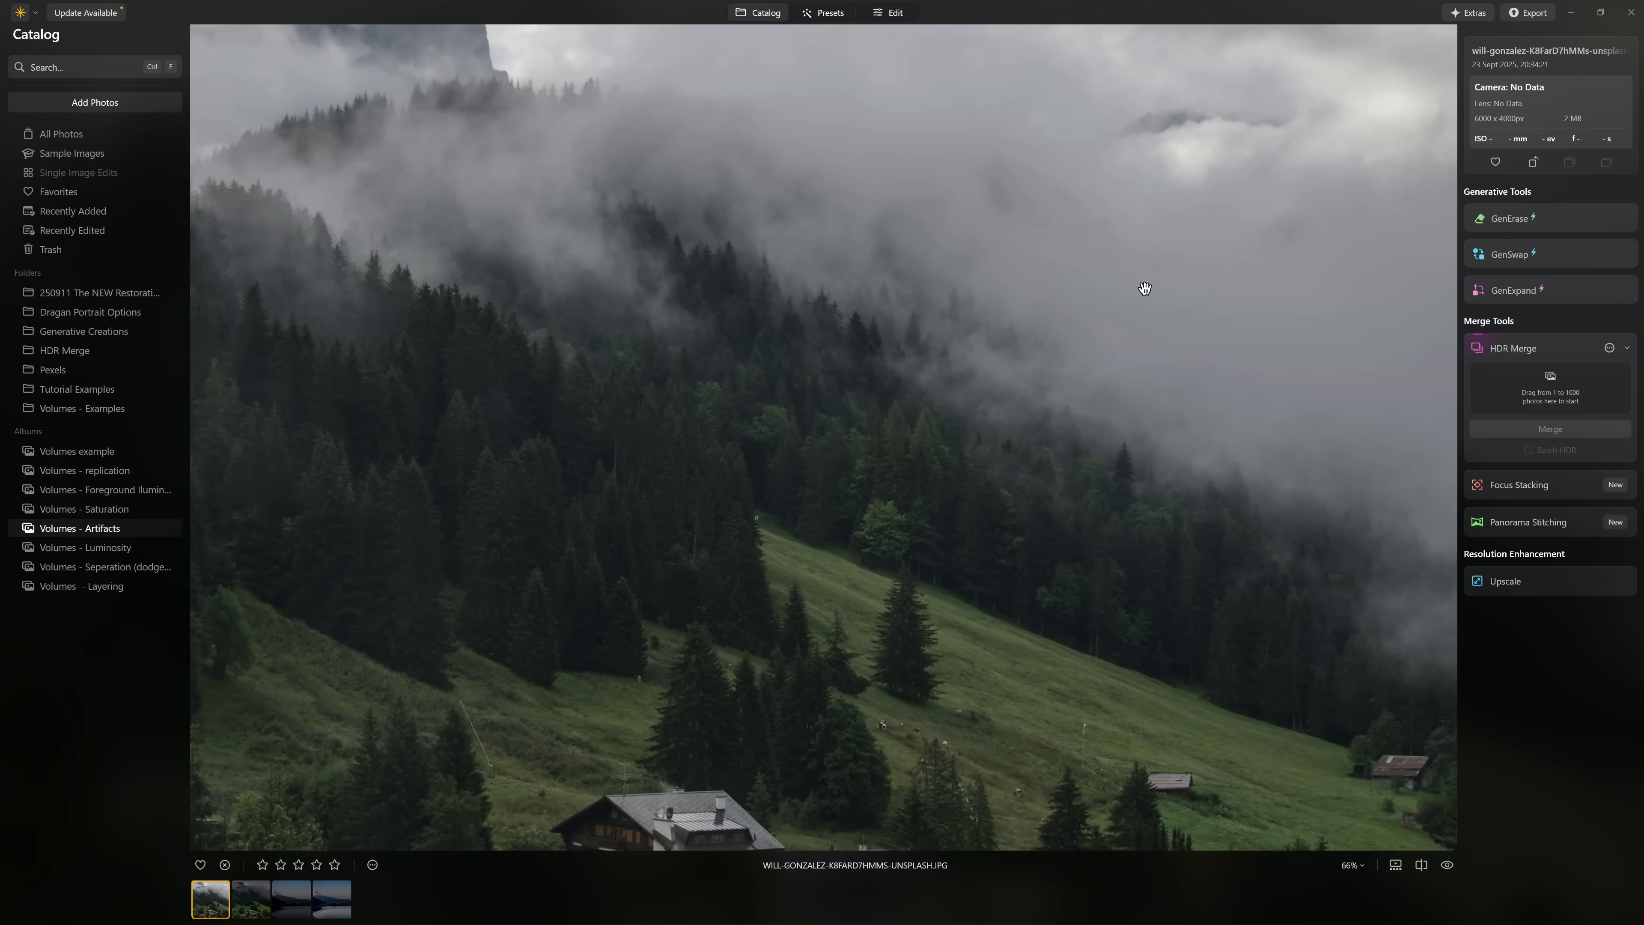
# Compare the fog above the forested slope up close between the before and after versions of the alpine chalet photo.
pyautogui.scroll(1, 1115, 279)
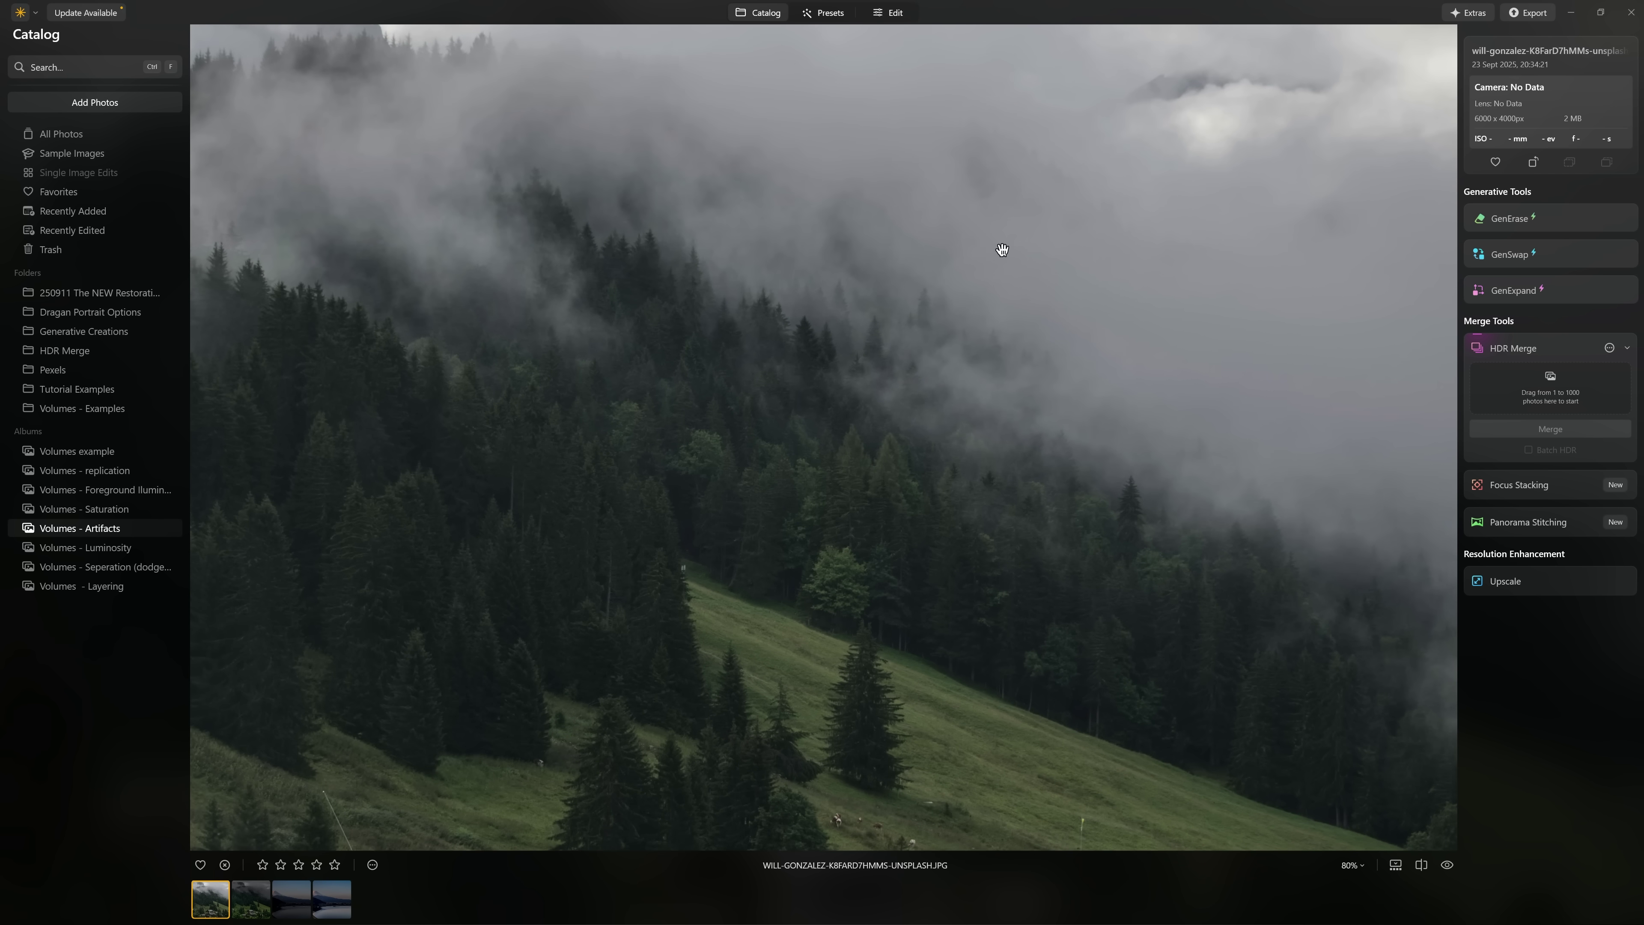
pyautogui.scroll(-1, 1001, 250)
pyautogui.scroll(-3, 1002, 251)
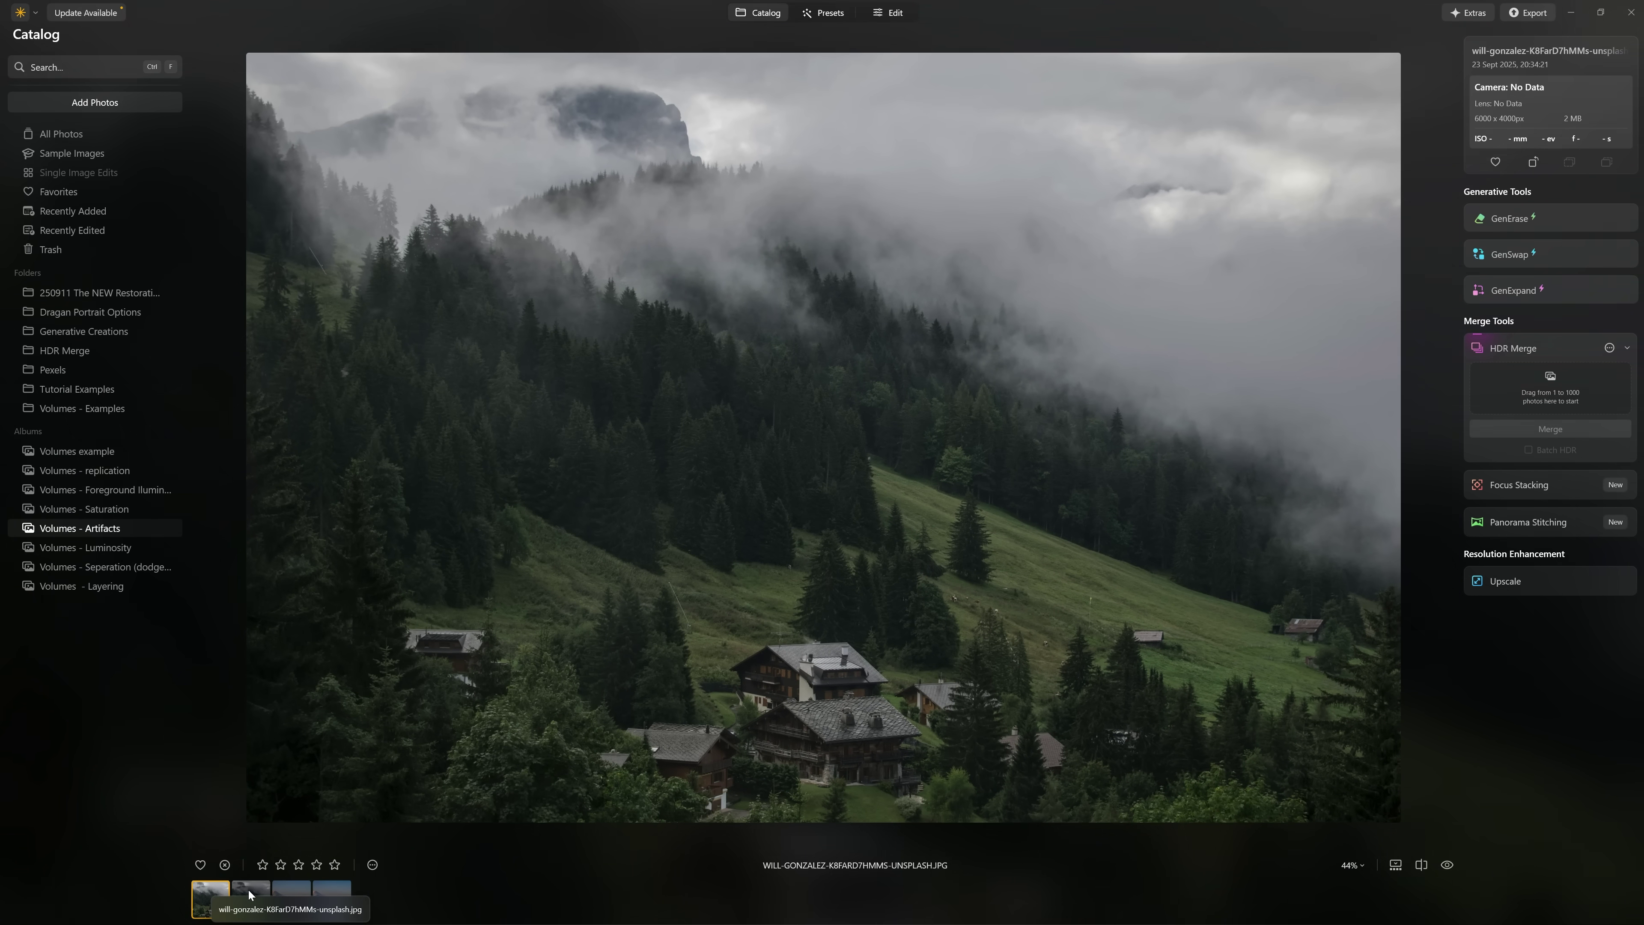
pyautogui.click(249, 893)
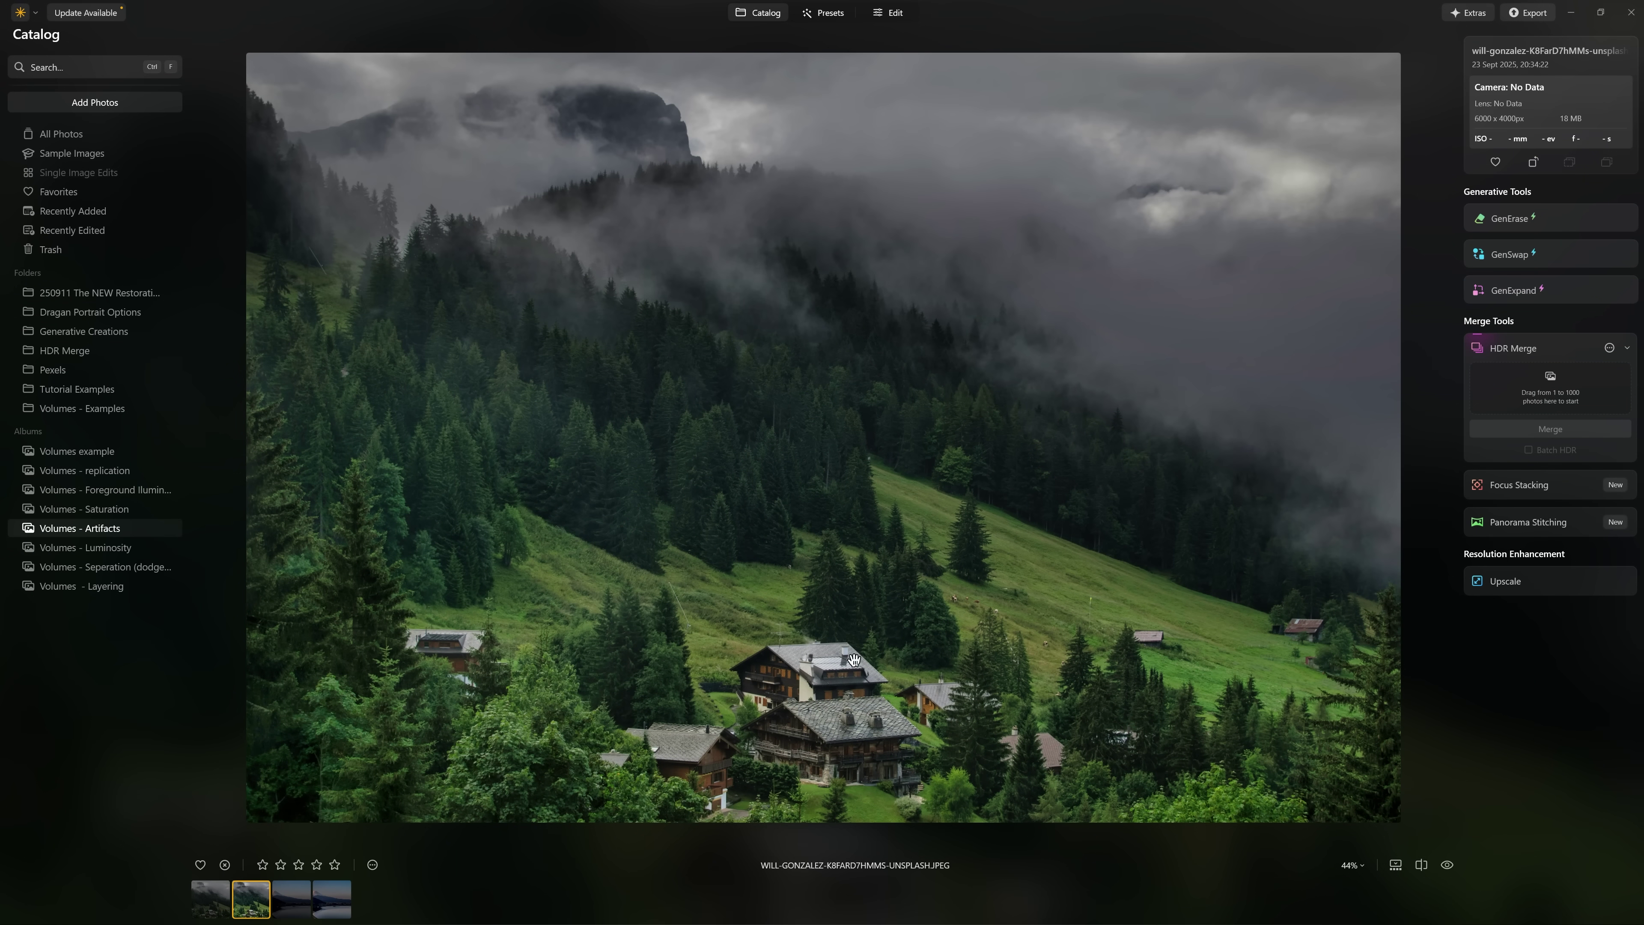
pyautogui.scroll(3, 1230, 311)
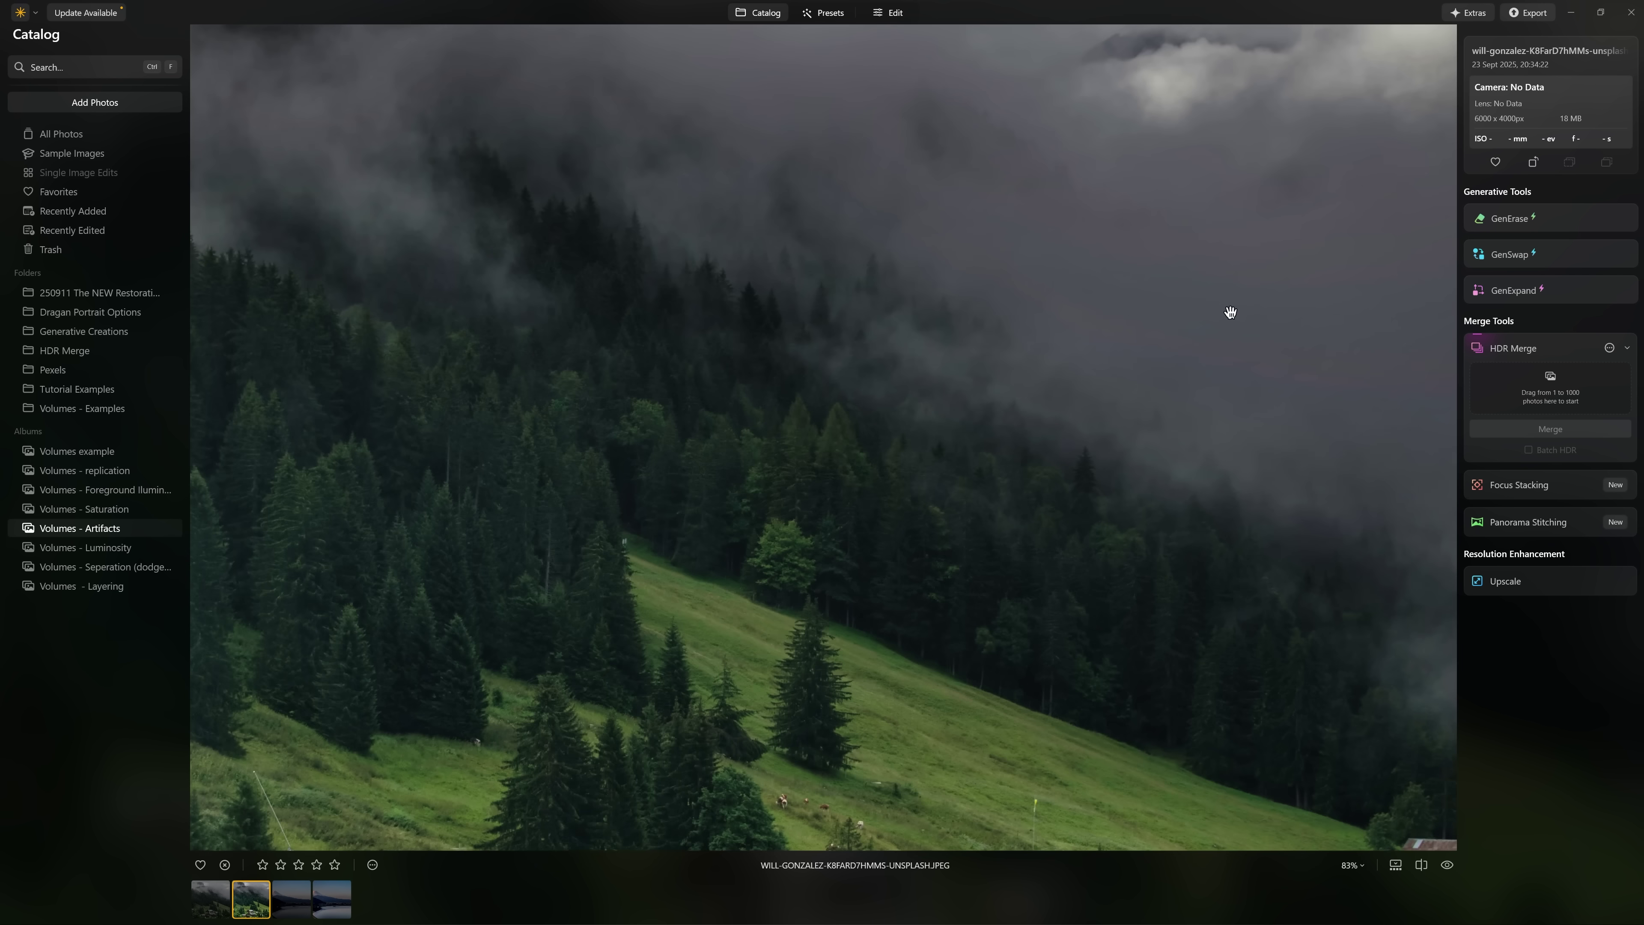
pyautogui.scroll(1, 1230, 312)
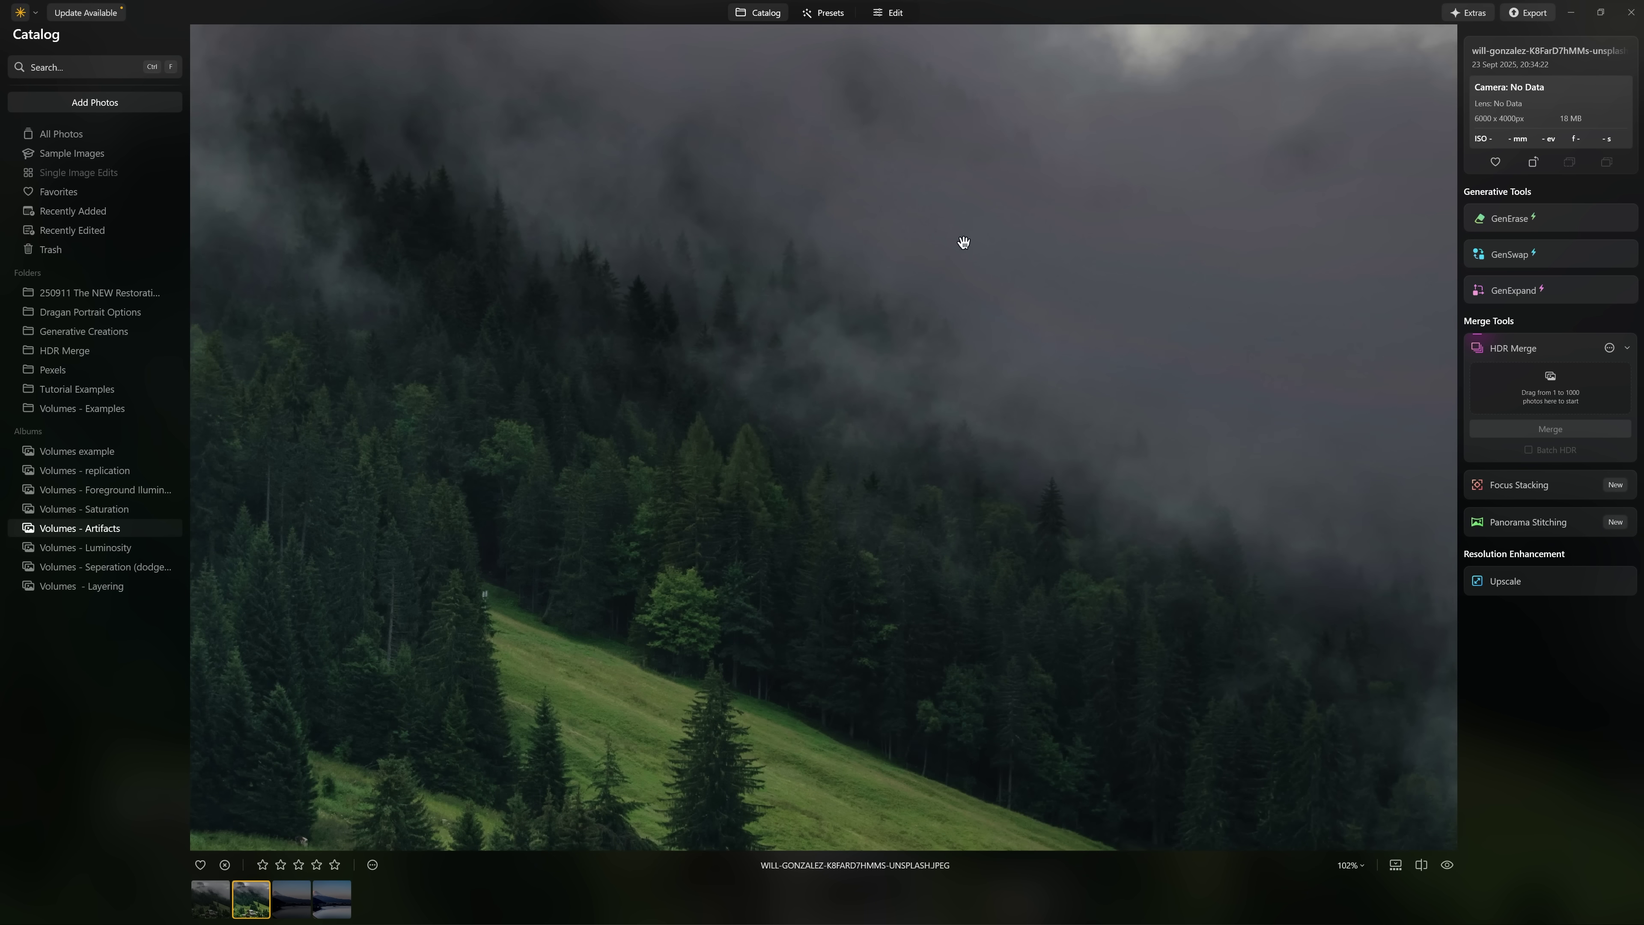
pyautogui.click(858, 264)
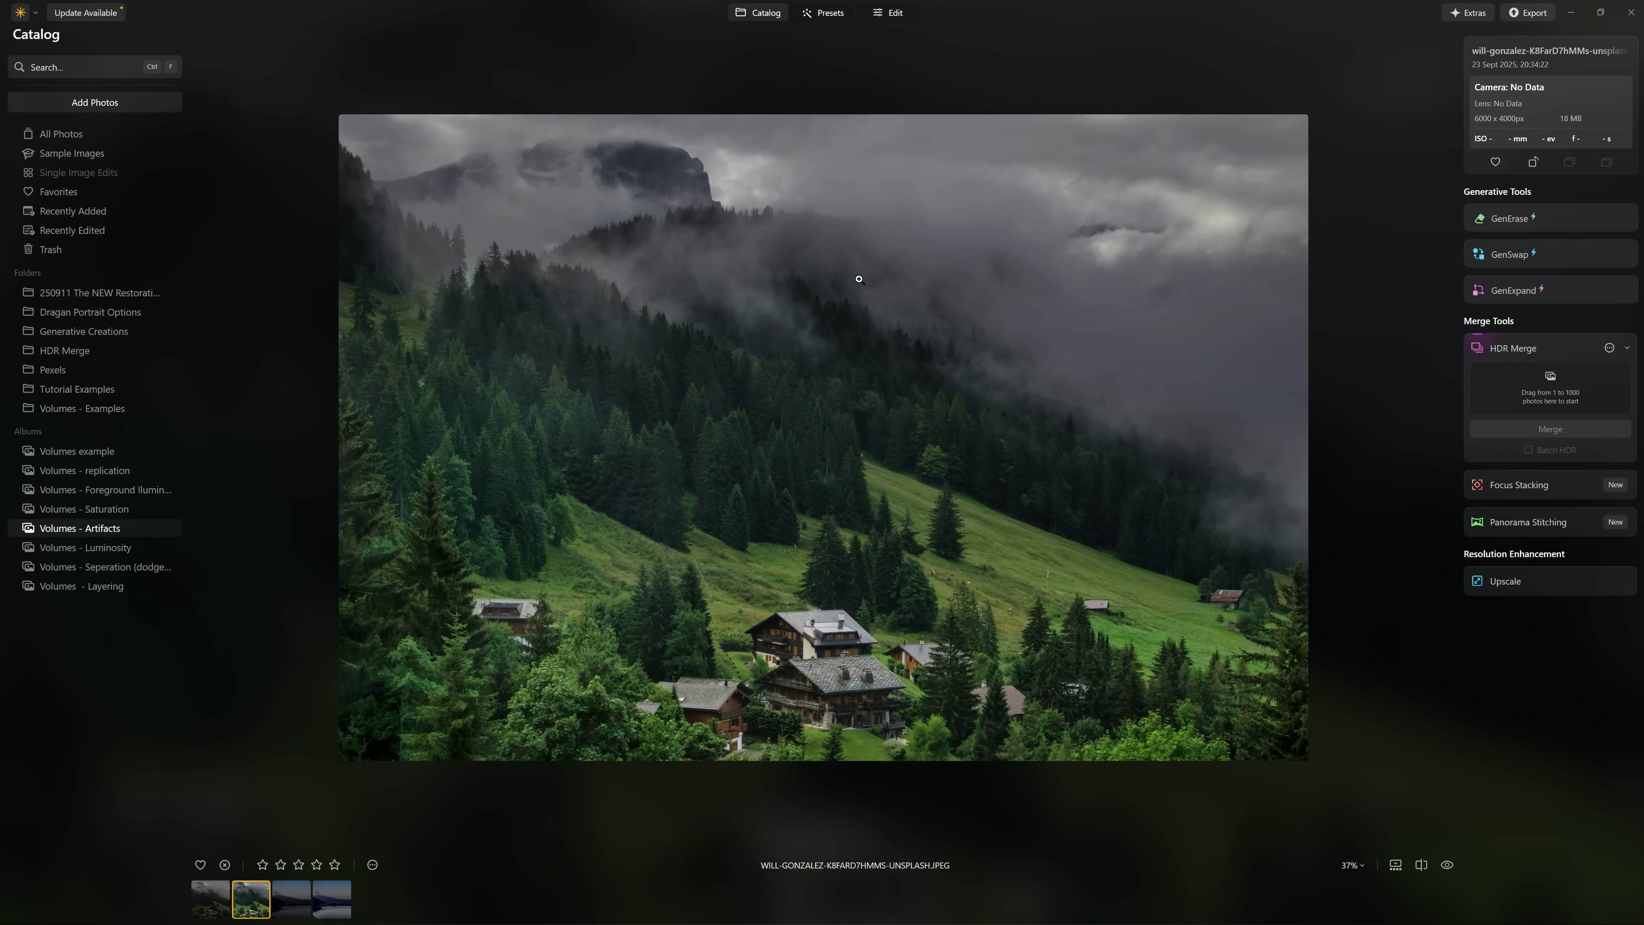
pyautogui.click(212, 898)
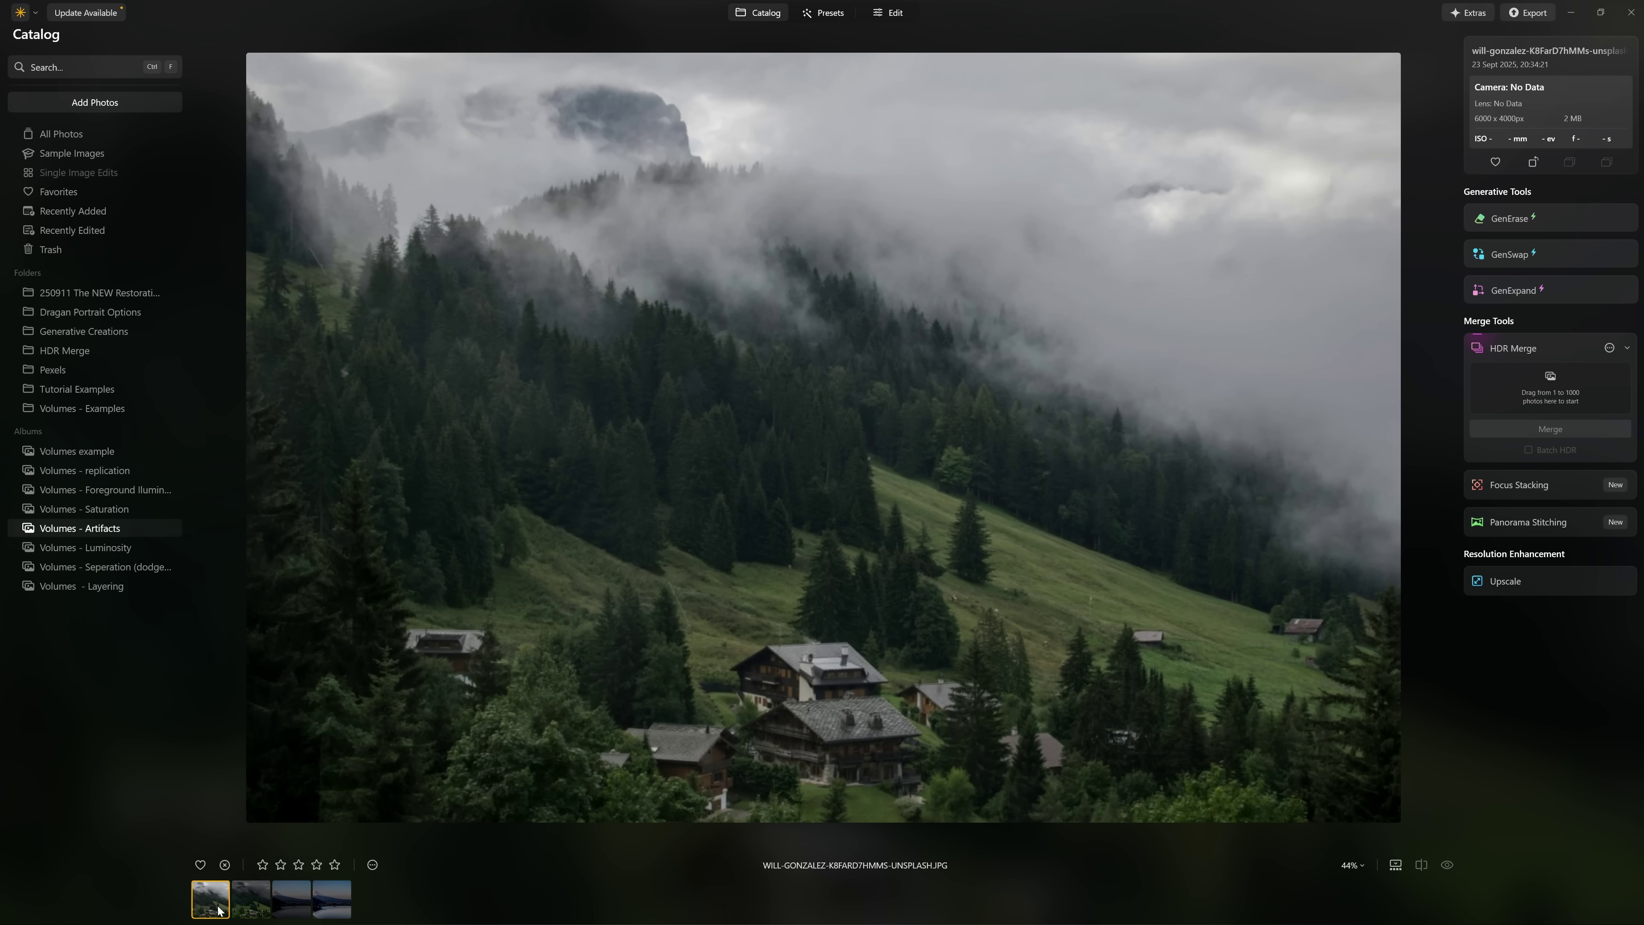
pyautogui.click(253, 904)
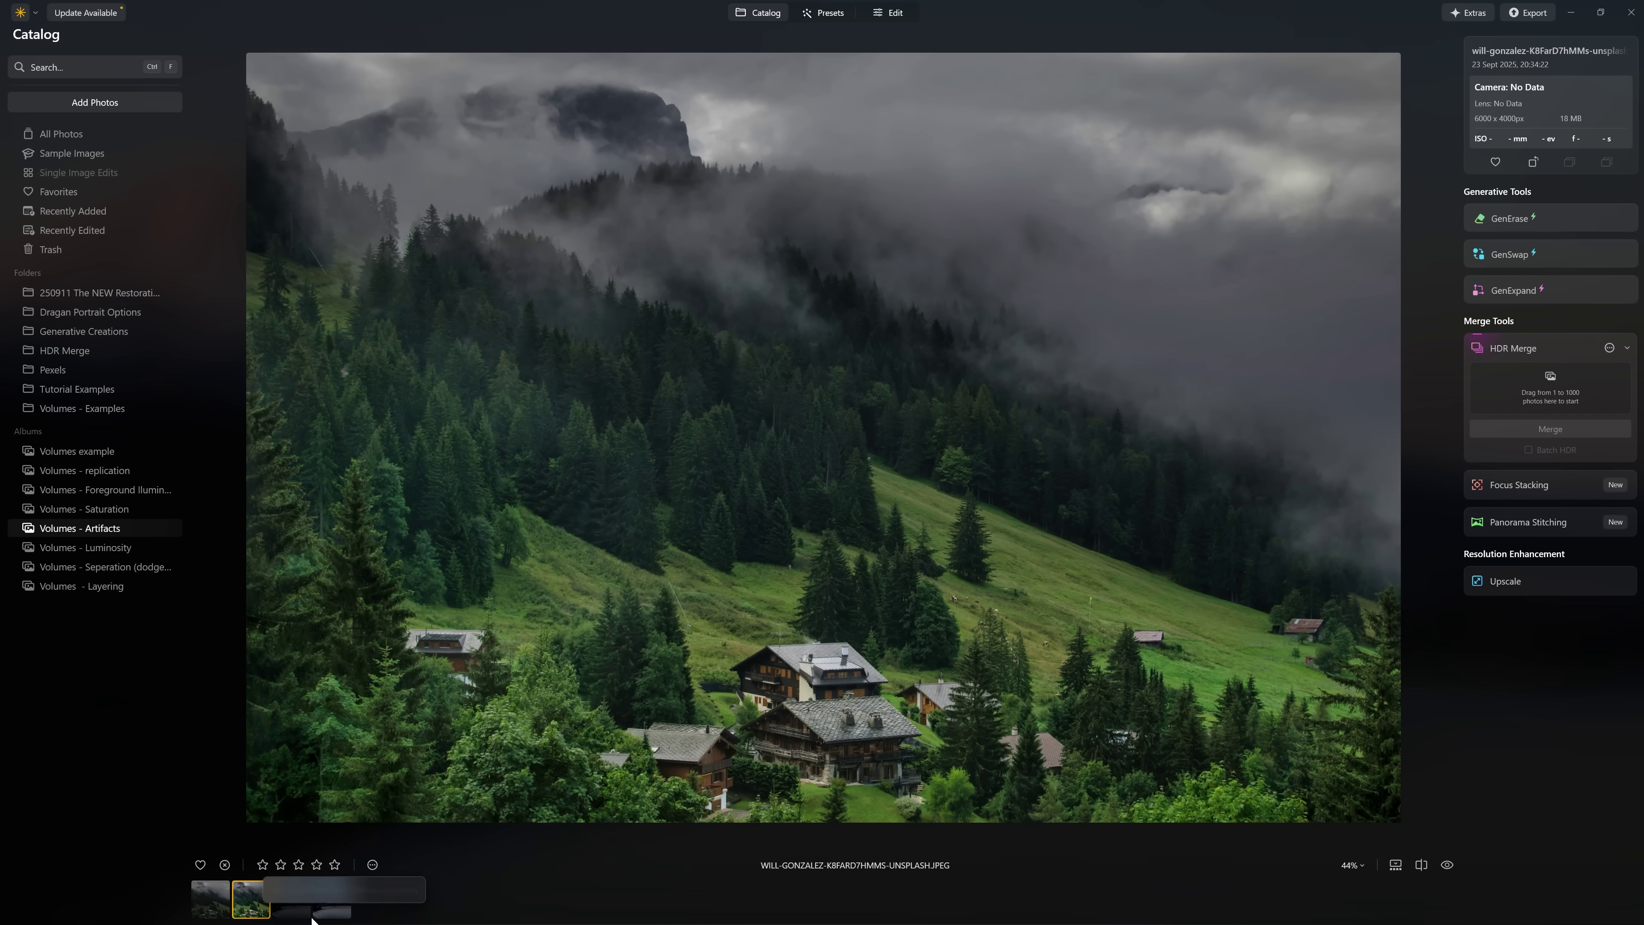
# View the before version of the Mount Fuji lake photo and inspect the dark shoreline in the foreground up close.
pyautogui.click(303, 909)
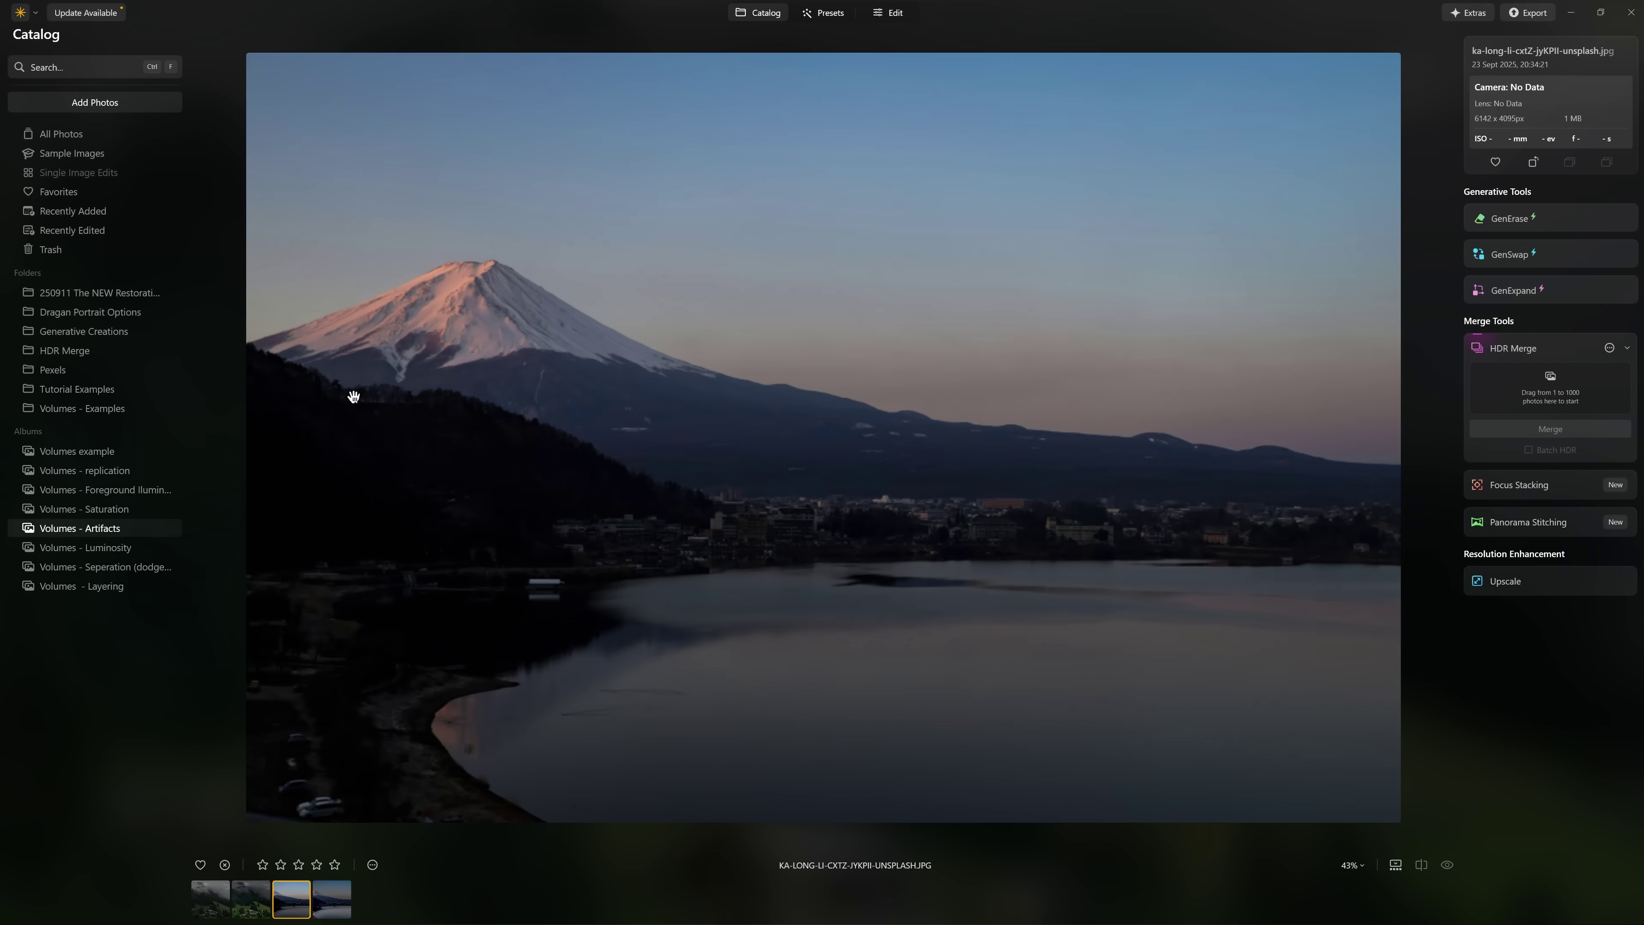
pyautogui.scroll(1, 323, 670)
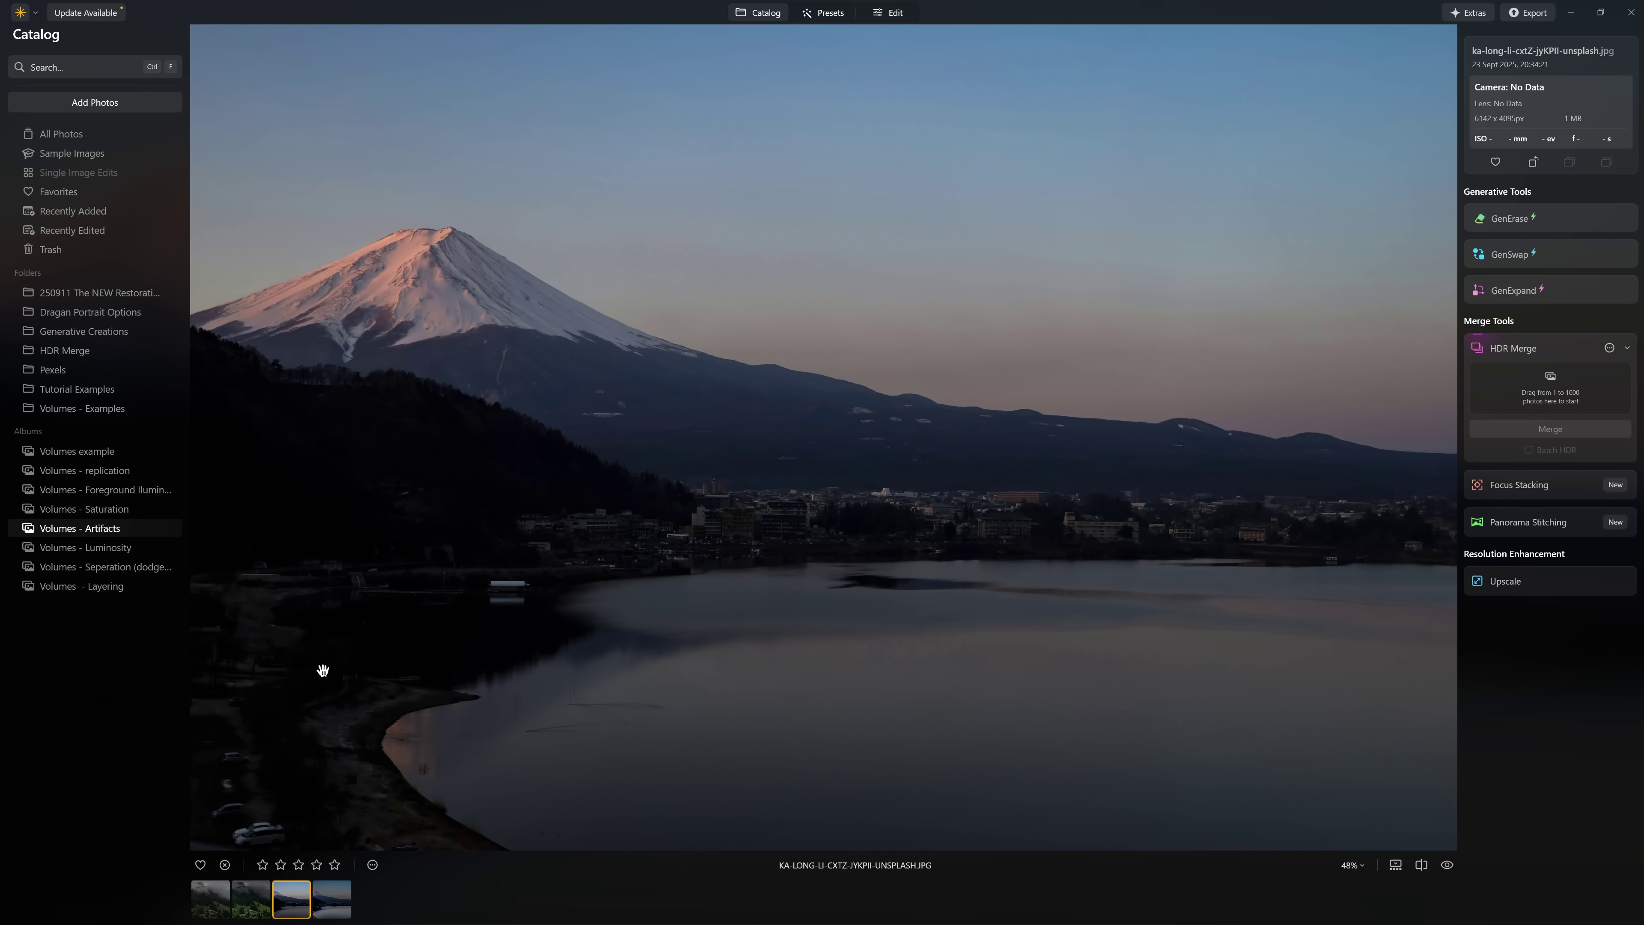
pyautogui.scroll(4, 238, 706)
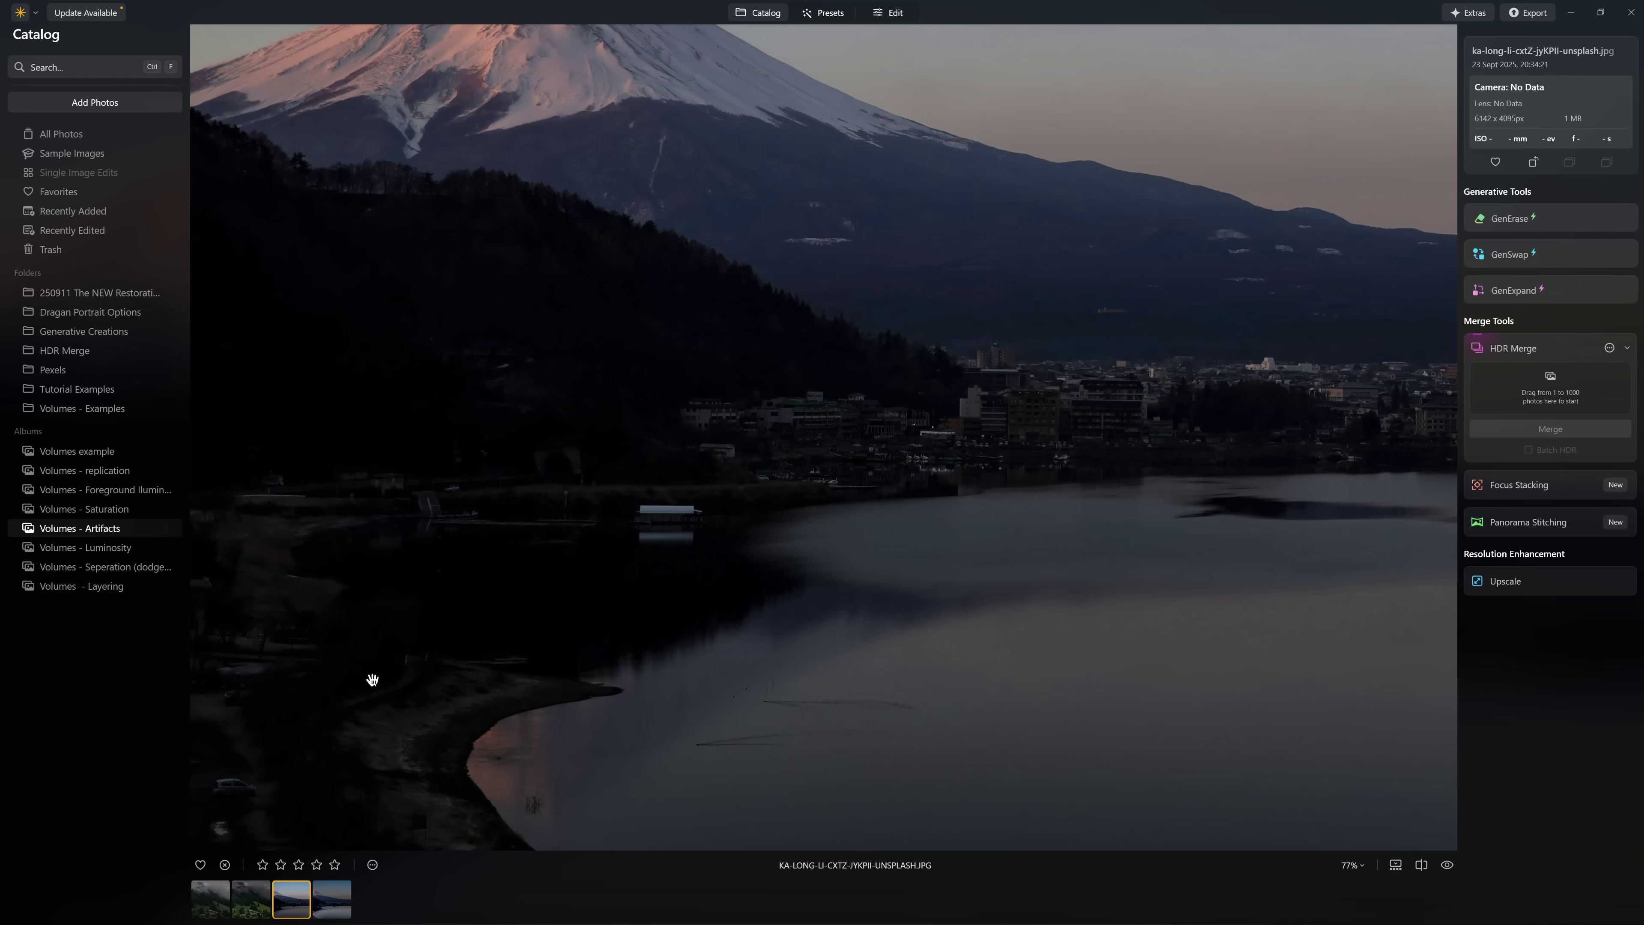
pyautogui.scroll(-2, 381, 660)
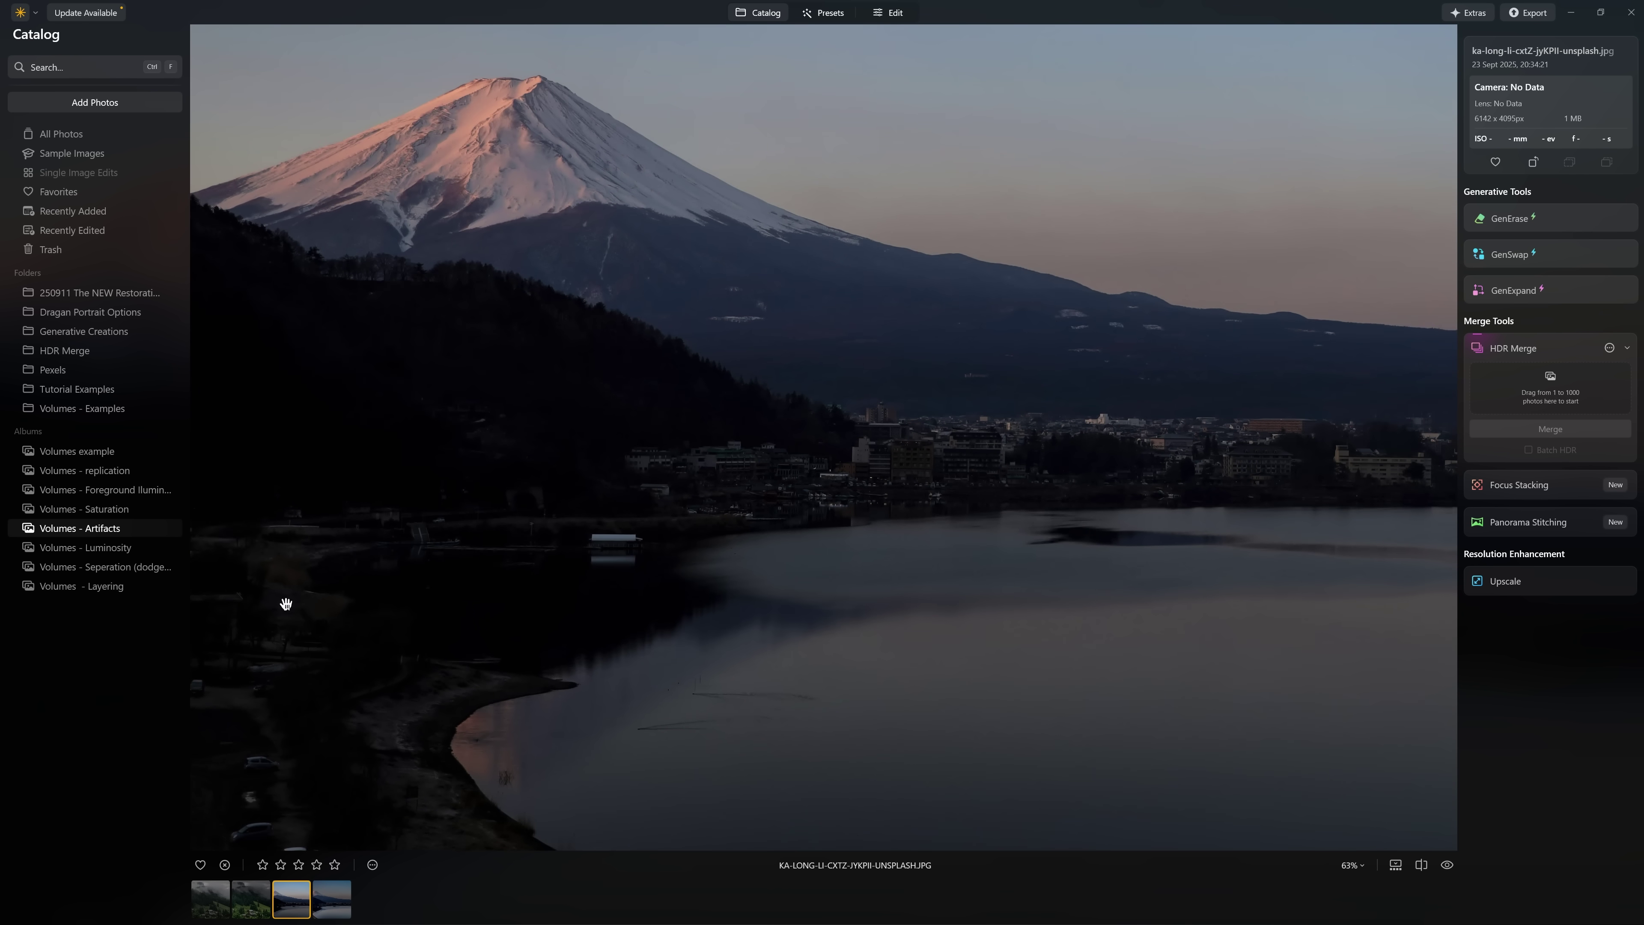
# Try Develop Exposure at 5.00 on the before version of the Mount Fuji photo to examine its shadow detail, and reset the tool.
pyautogui.press('e')
pyautogui.click(1534, 319)
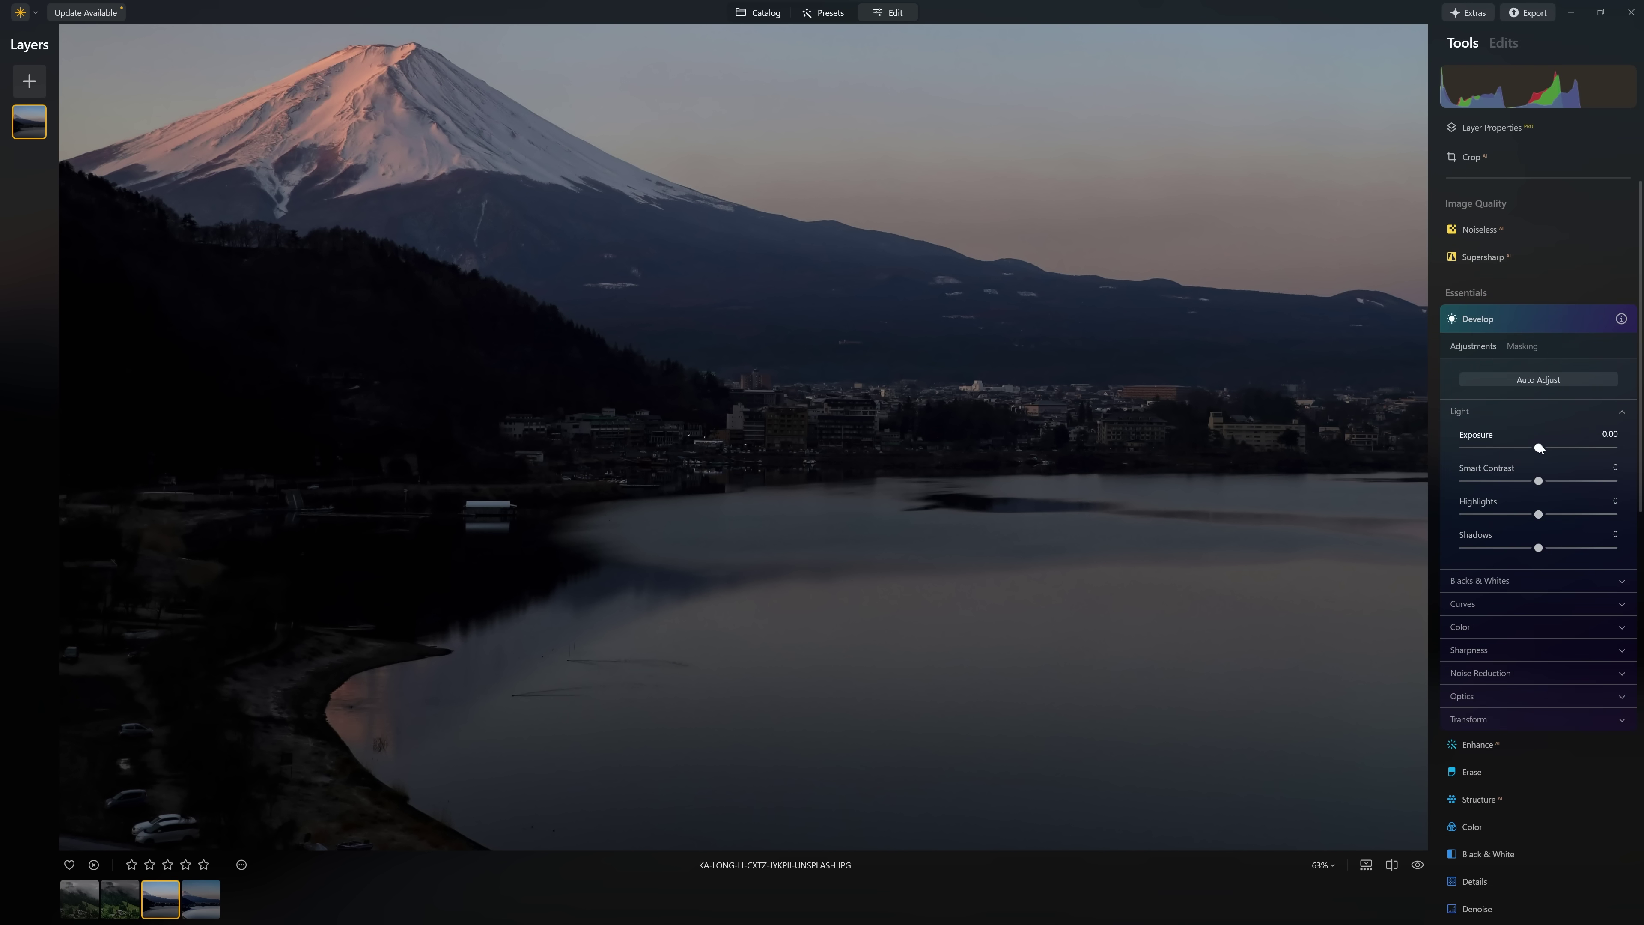
pyautogui.moveTo(1539, 447); pyautogui.dragTo(1612, 451)
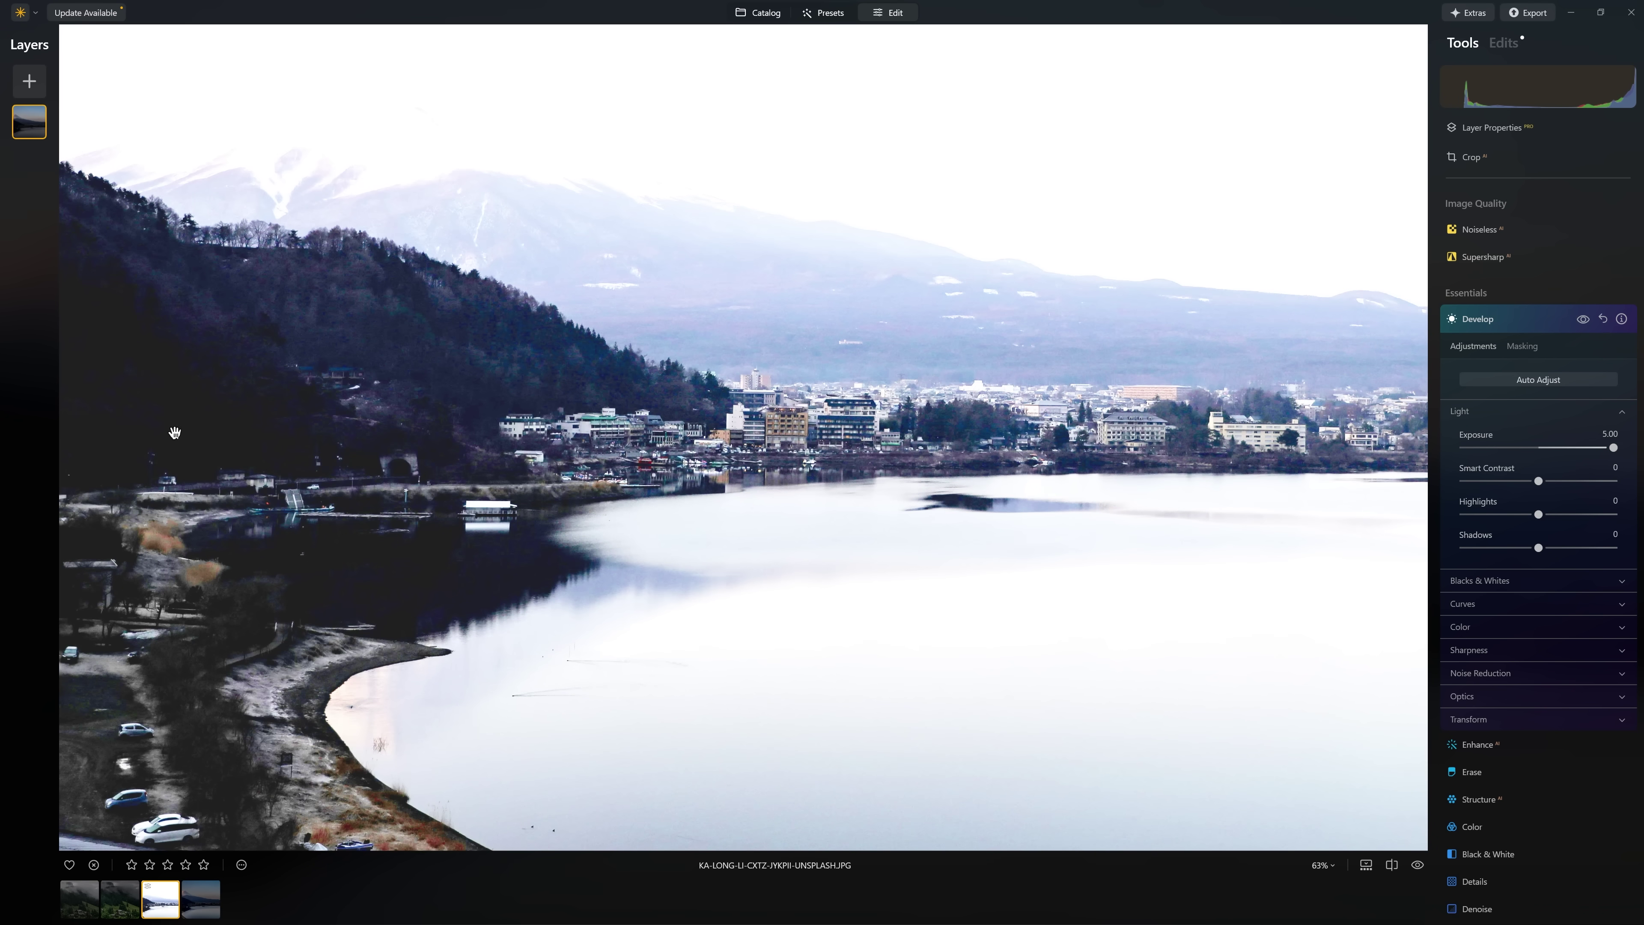
pyautogui.scroll(3, 165, 712)
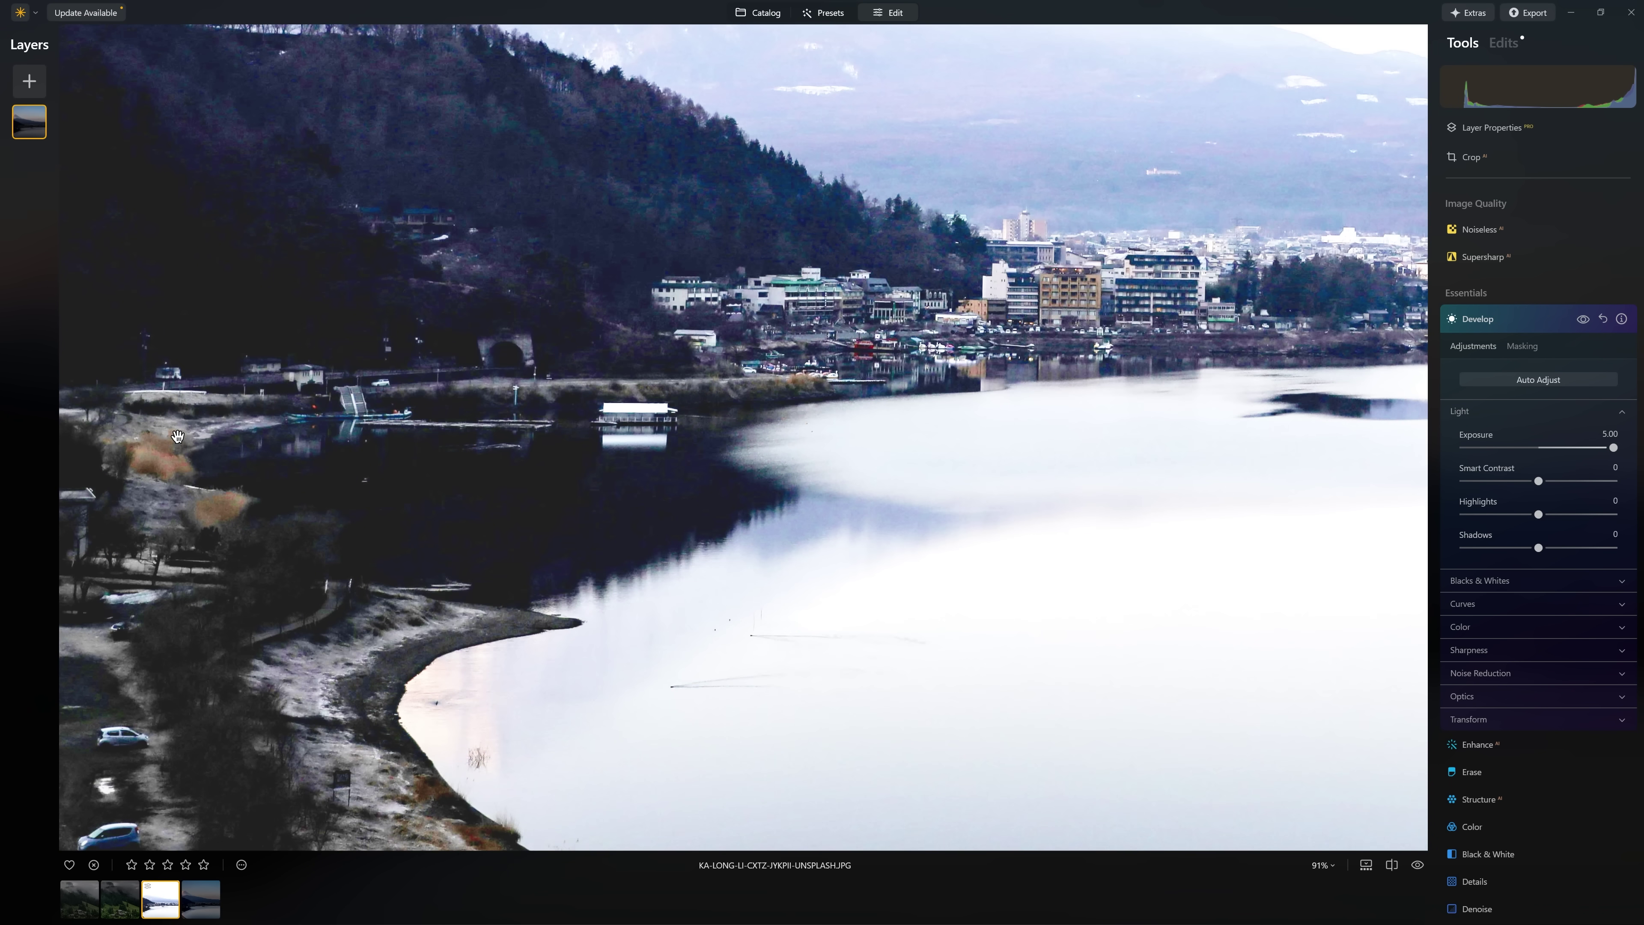
pyautogui.scroll(-5, 417, 555)
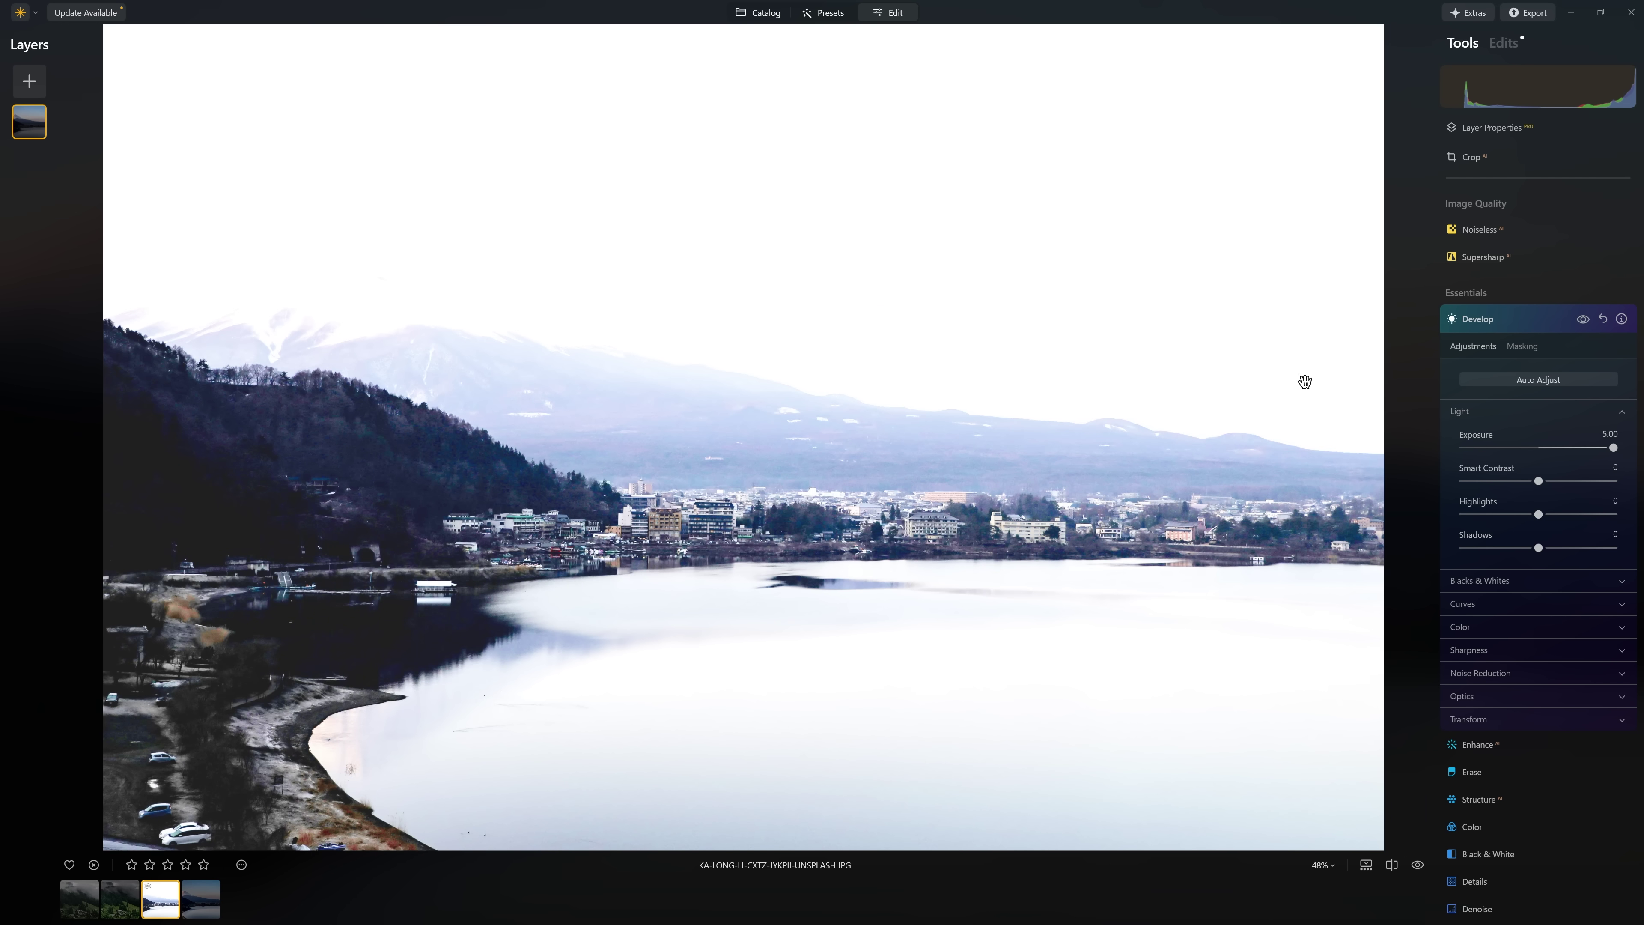
pyautogui.click(1602, 319)
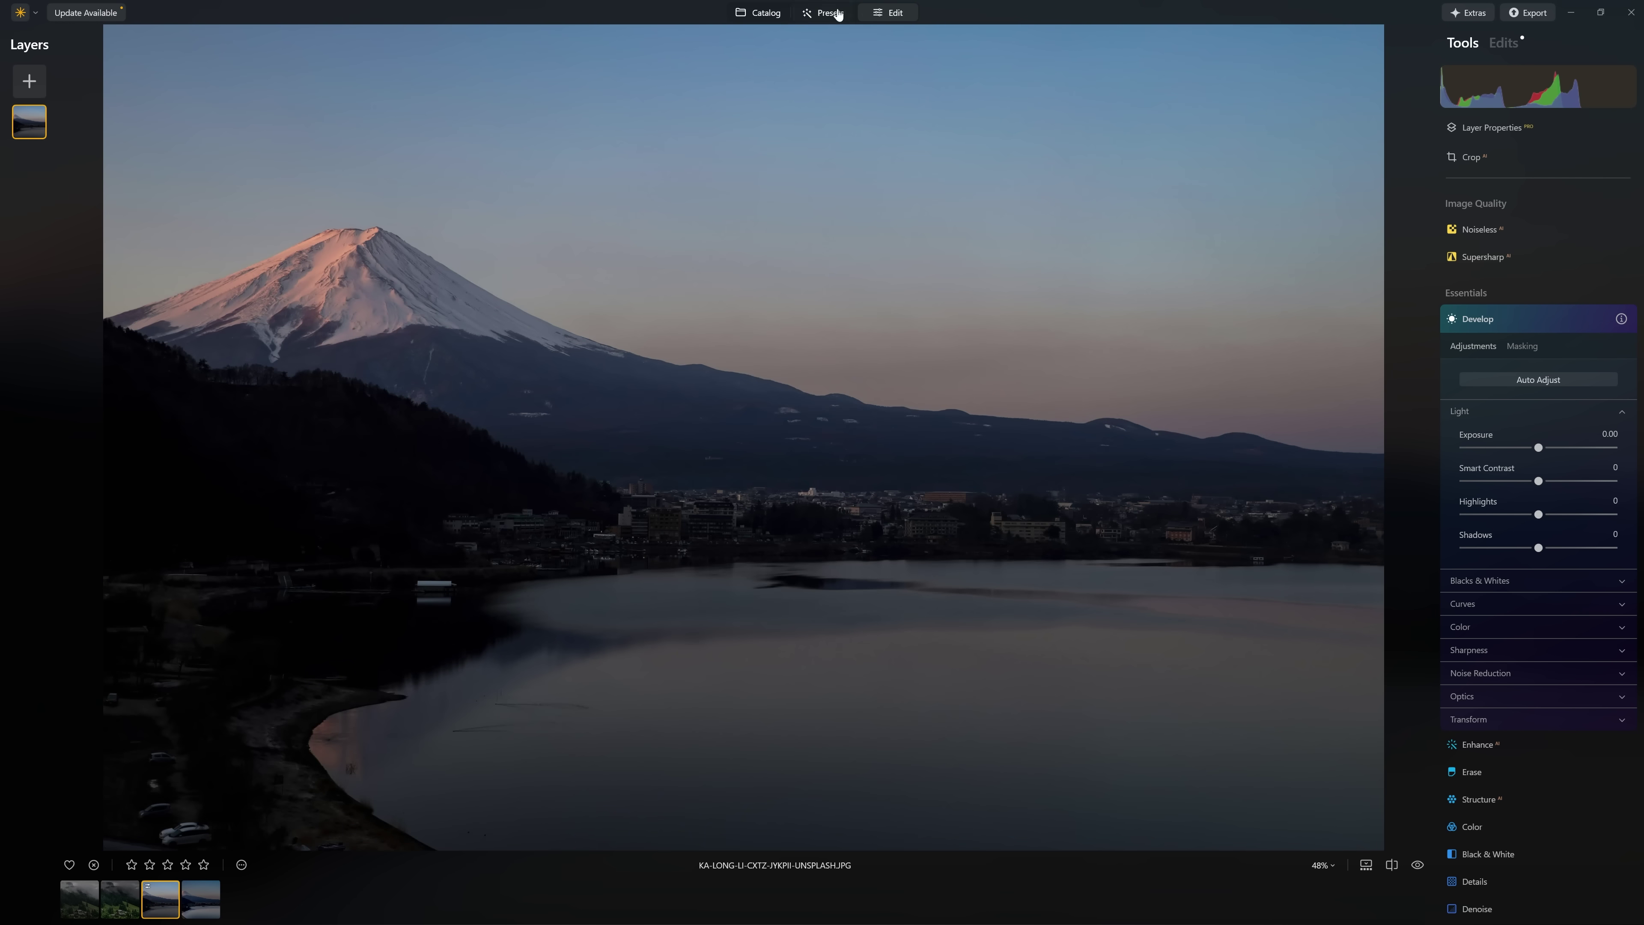
# Compare the after version of the Mount Fuji lake photo with its before version.
pyautogui.click(205, 913)
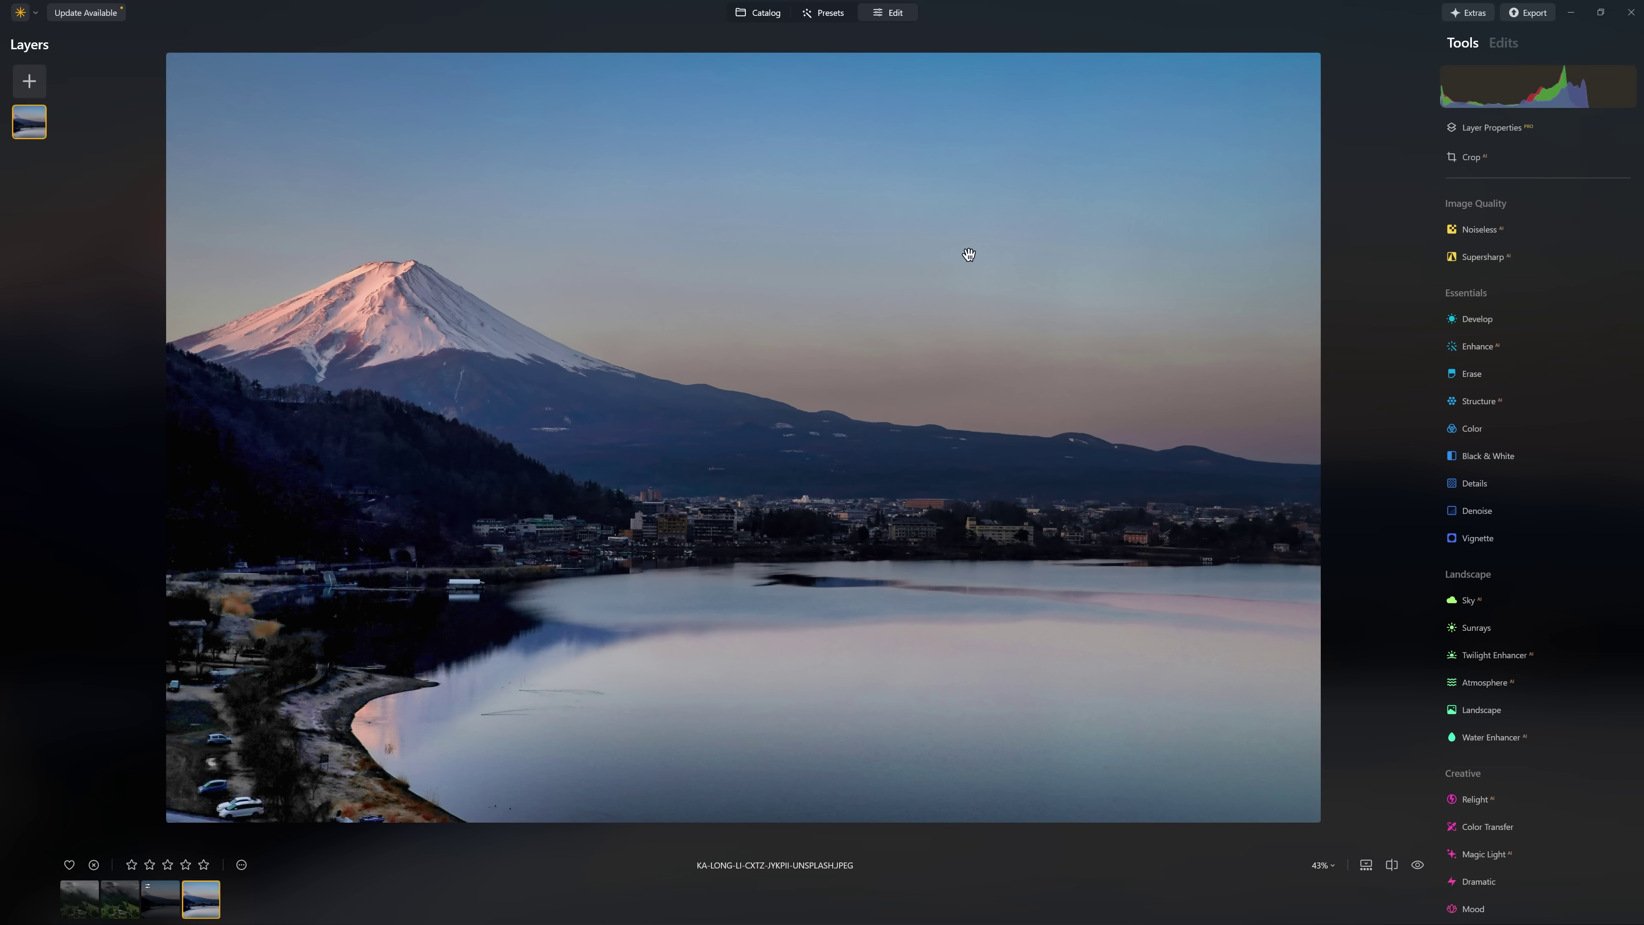
pyautogui.click(166, 901)
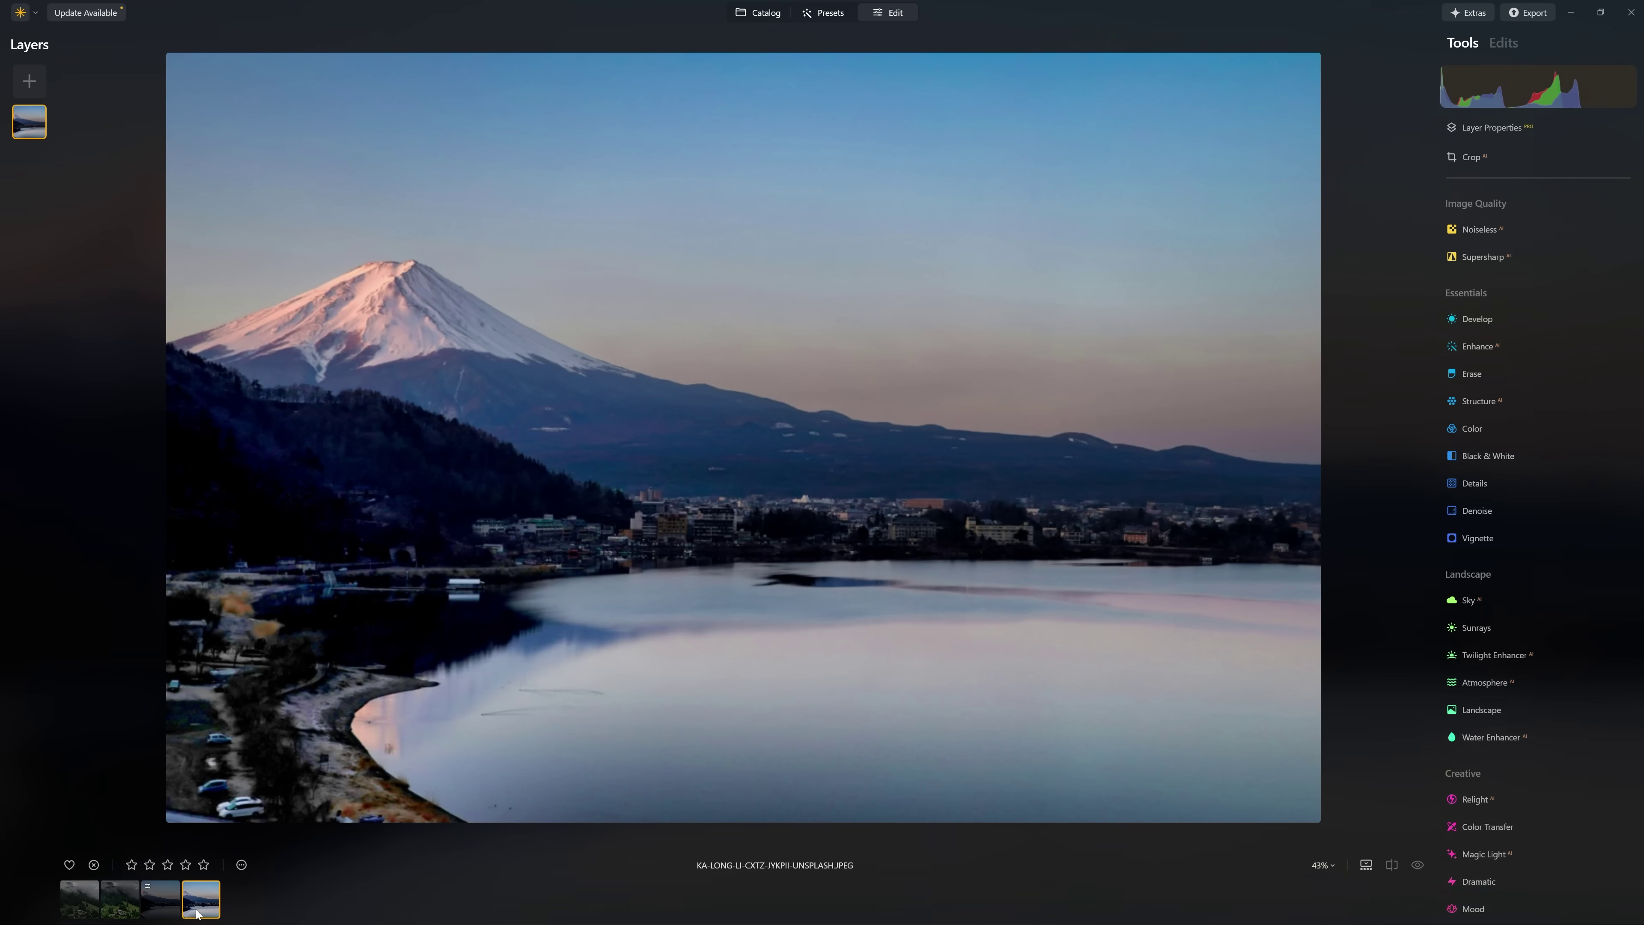
pyautogui.click(202, 905)
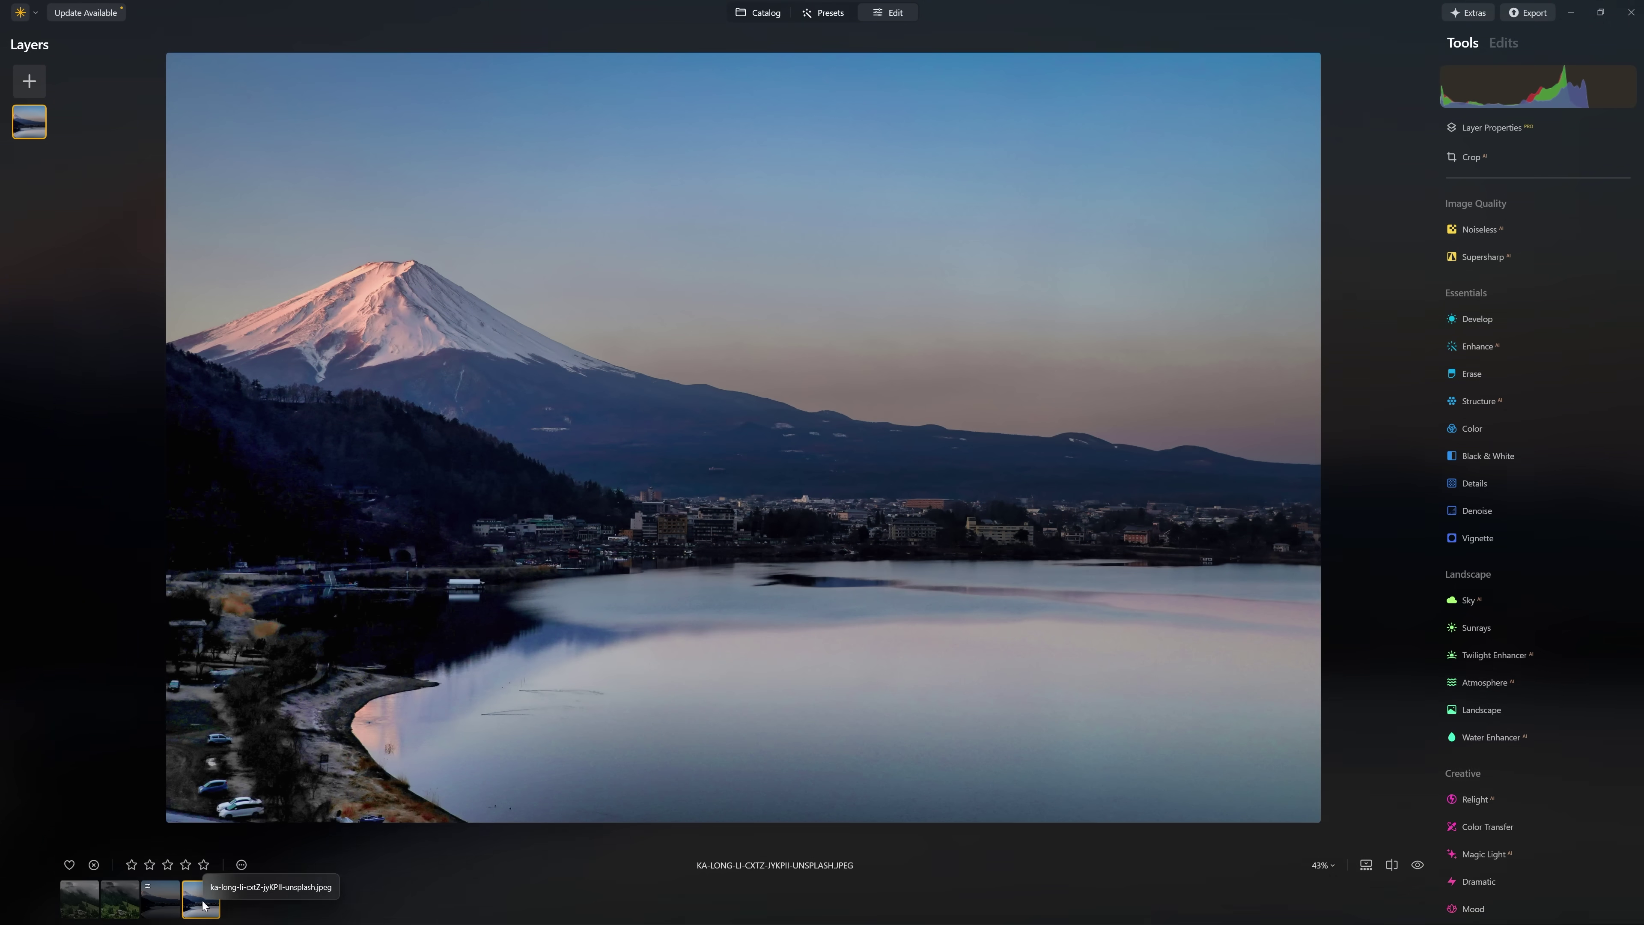
# Inspect the shoreline and the dark water near the boats up close in the after version of the Mount Fuji photo.
pyautogui.scroll(5, 430, 532)
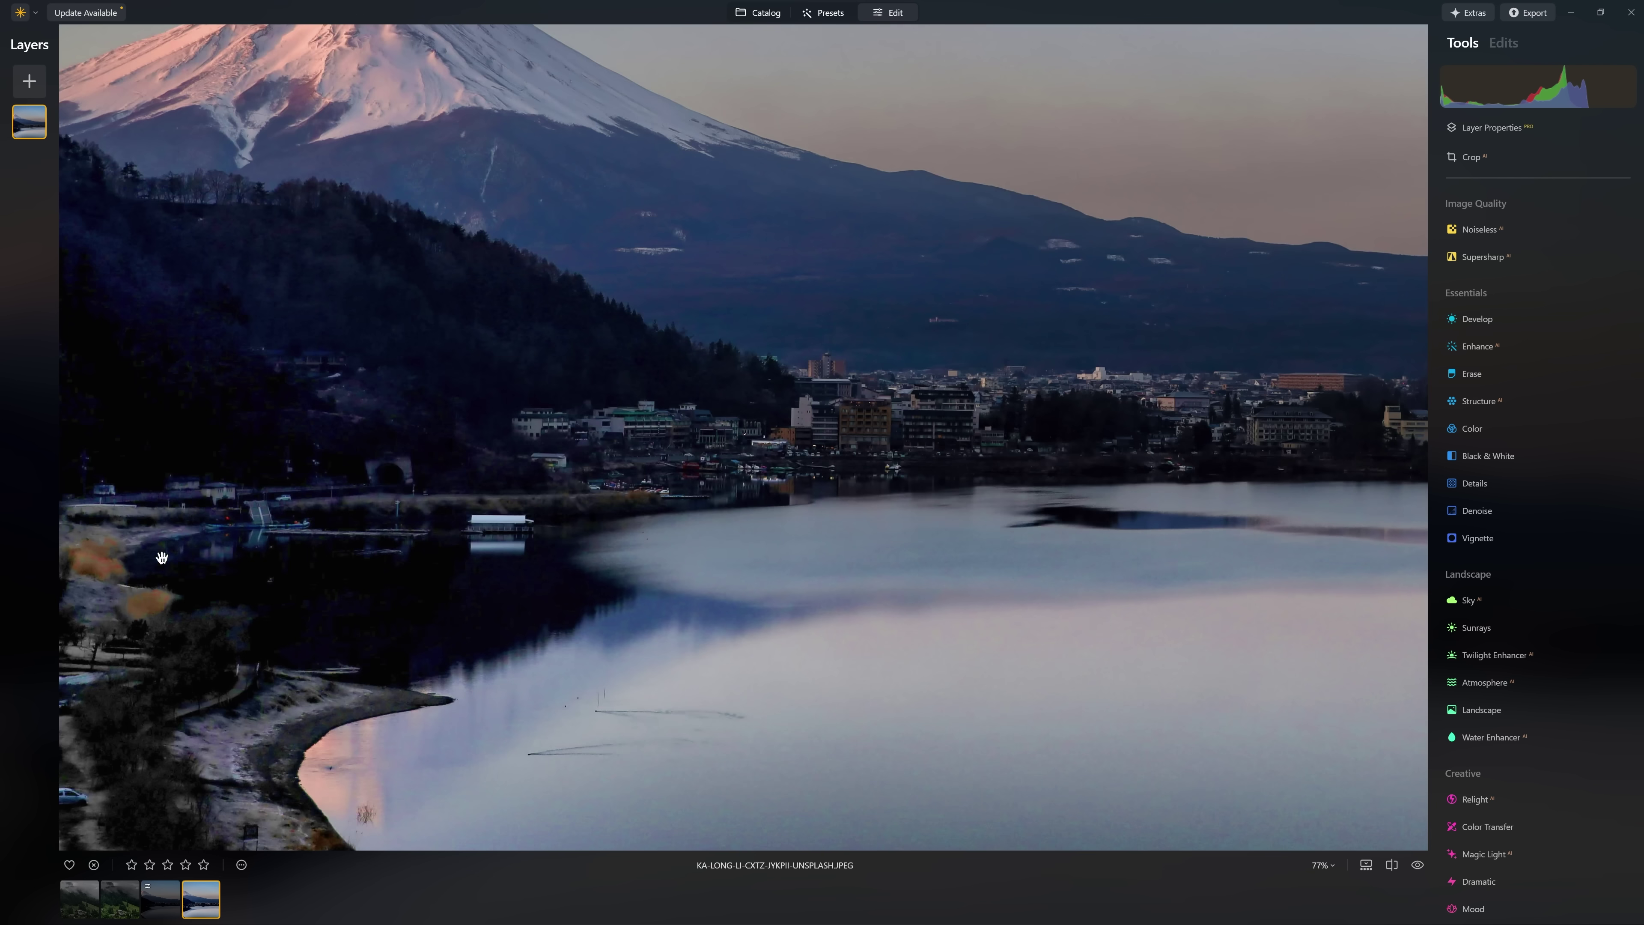
pyautogui.moveTo(430, 532); pyautogui.dragTo(518, 514)
pyautogui.scroll(2, 257, 559)
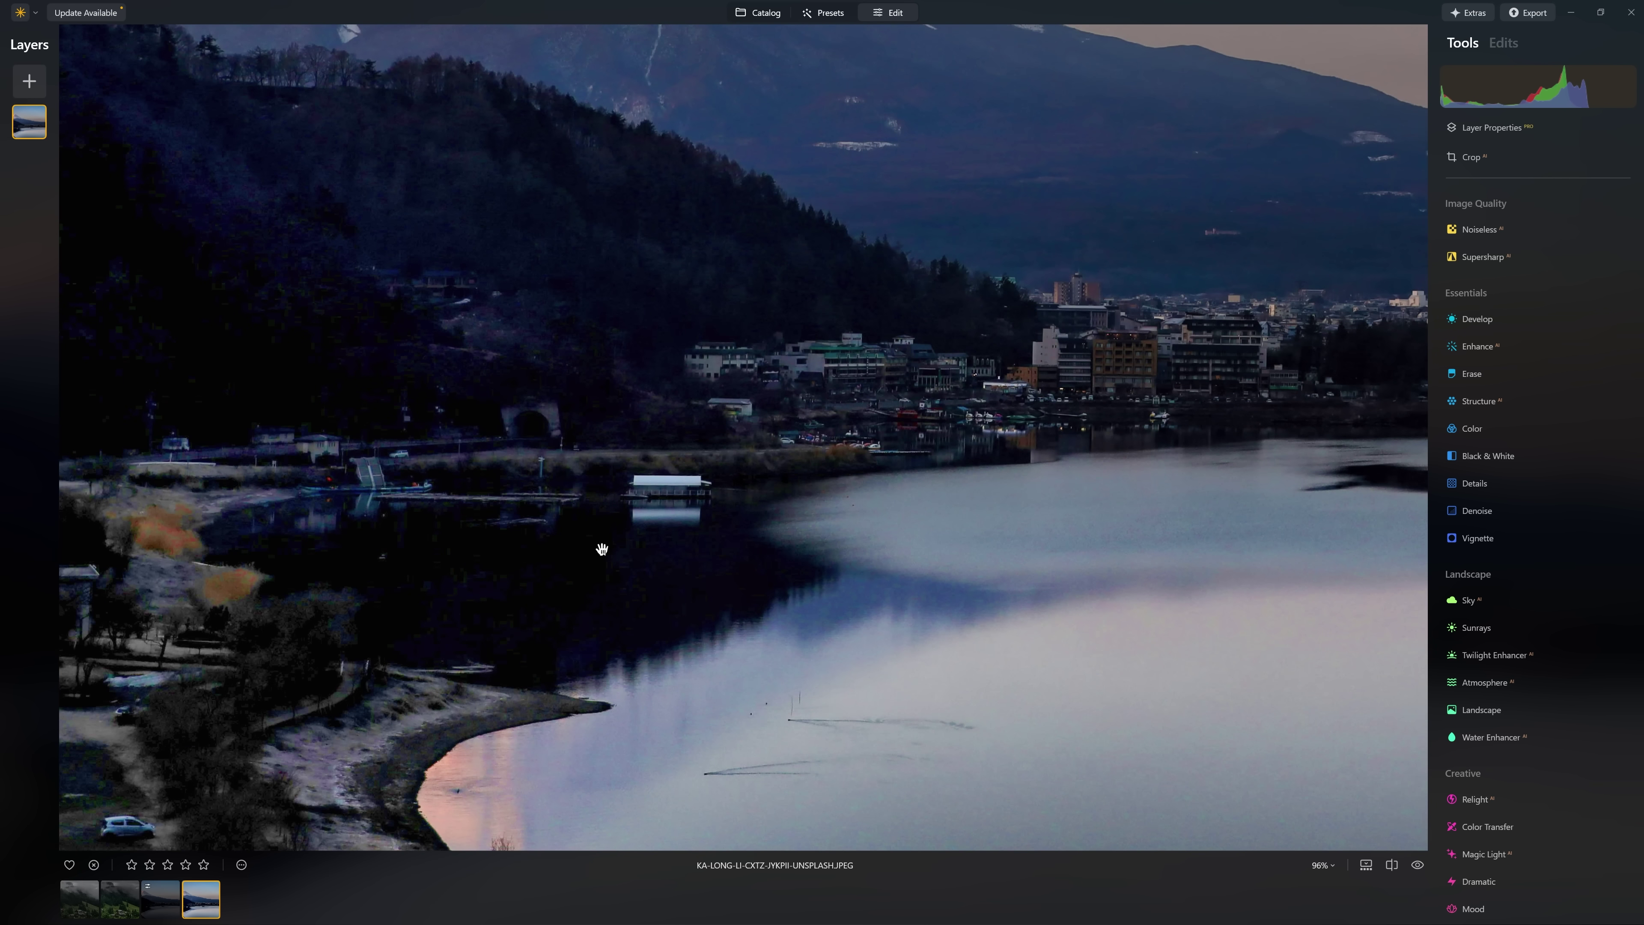
pyautogui.scroll(5, 144, 551)
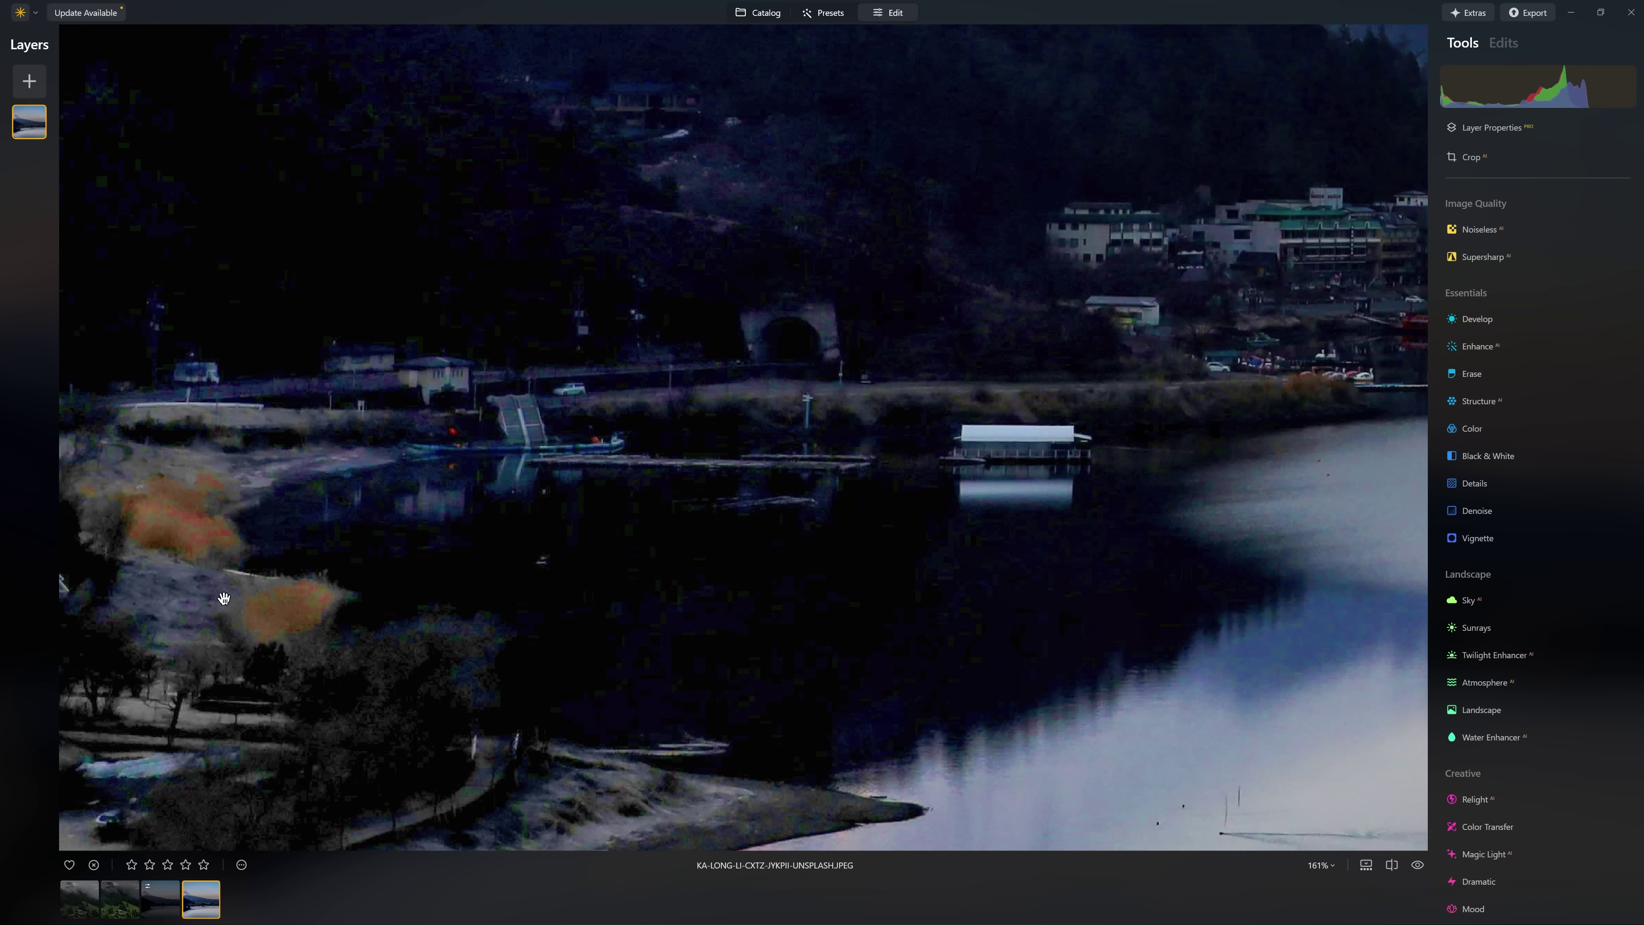
pyautogui.scroll(-8, 264, 654)
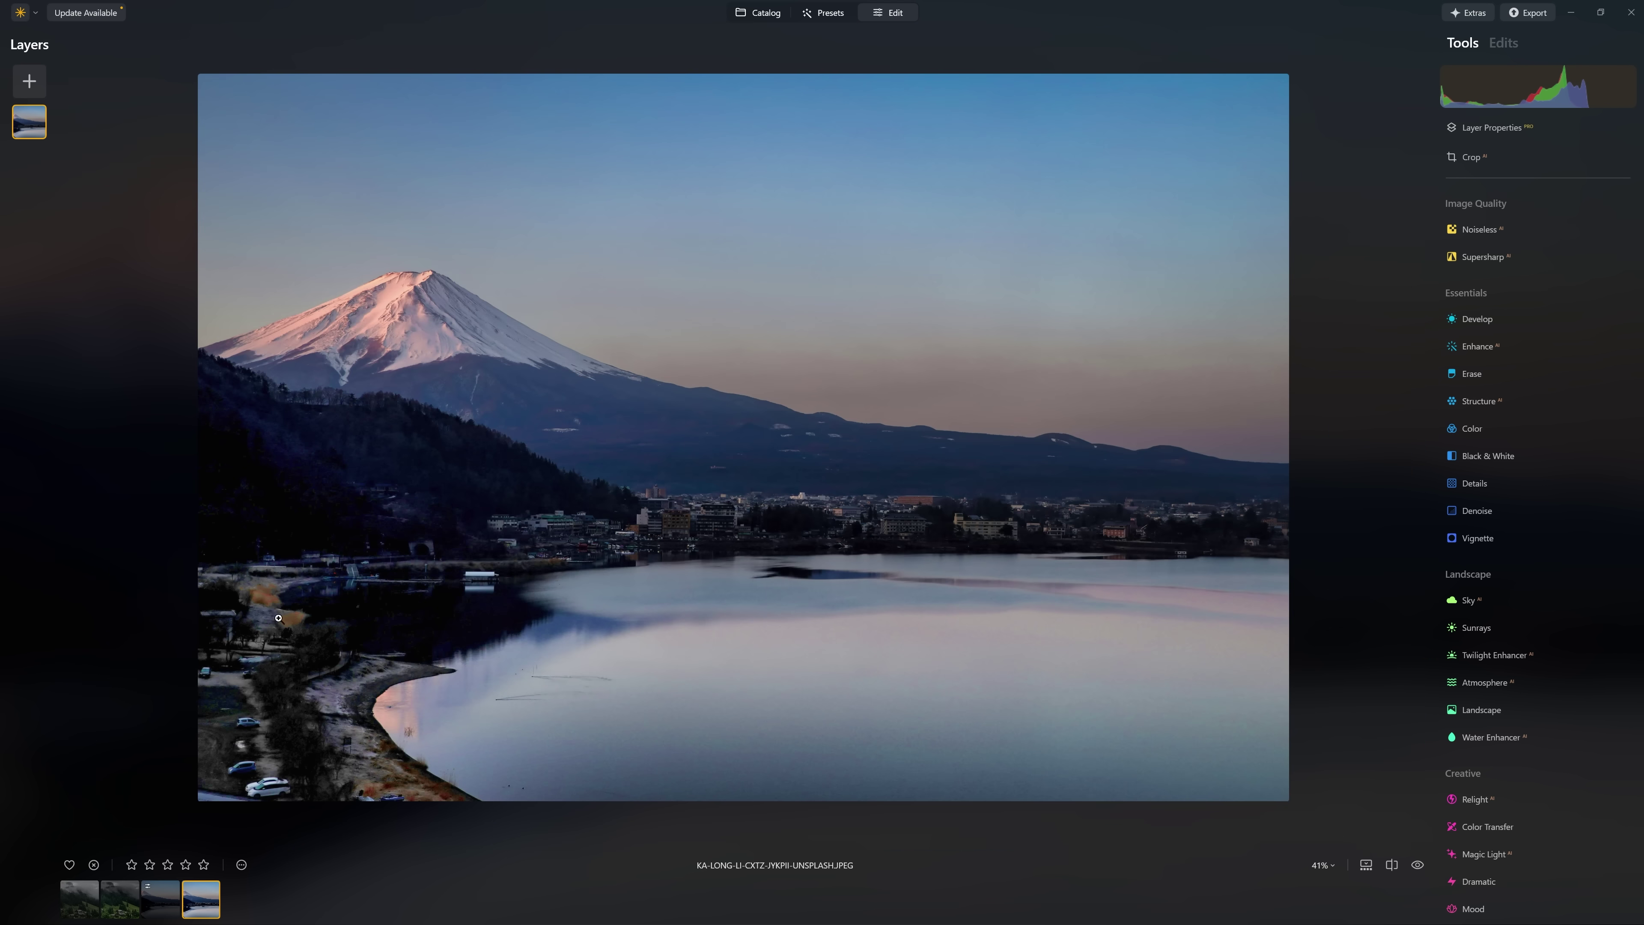
# Examine the same shoreline area in the before version of the Mount Fuji photo.
pyautogui.click(162, 901)
pyautogui.scroll(4, 293, 763)
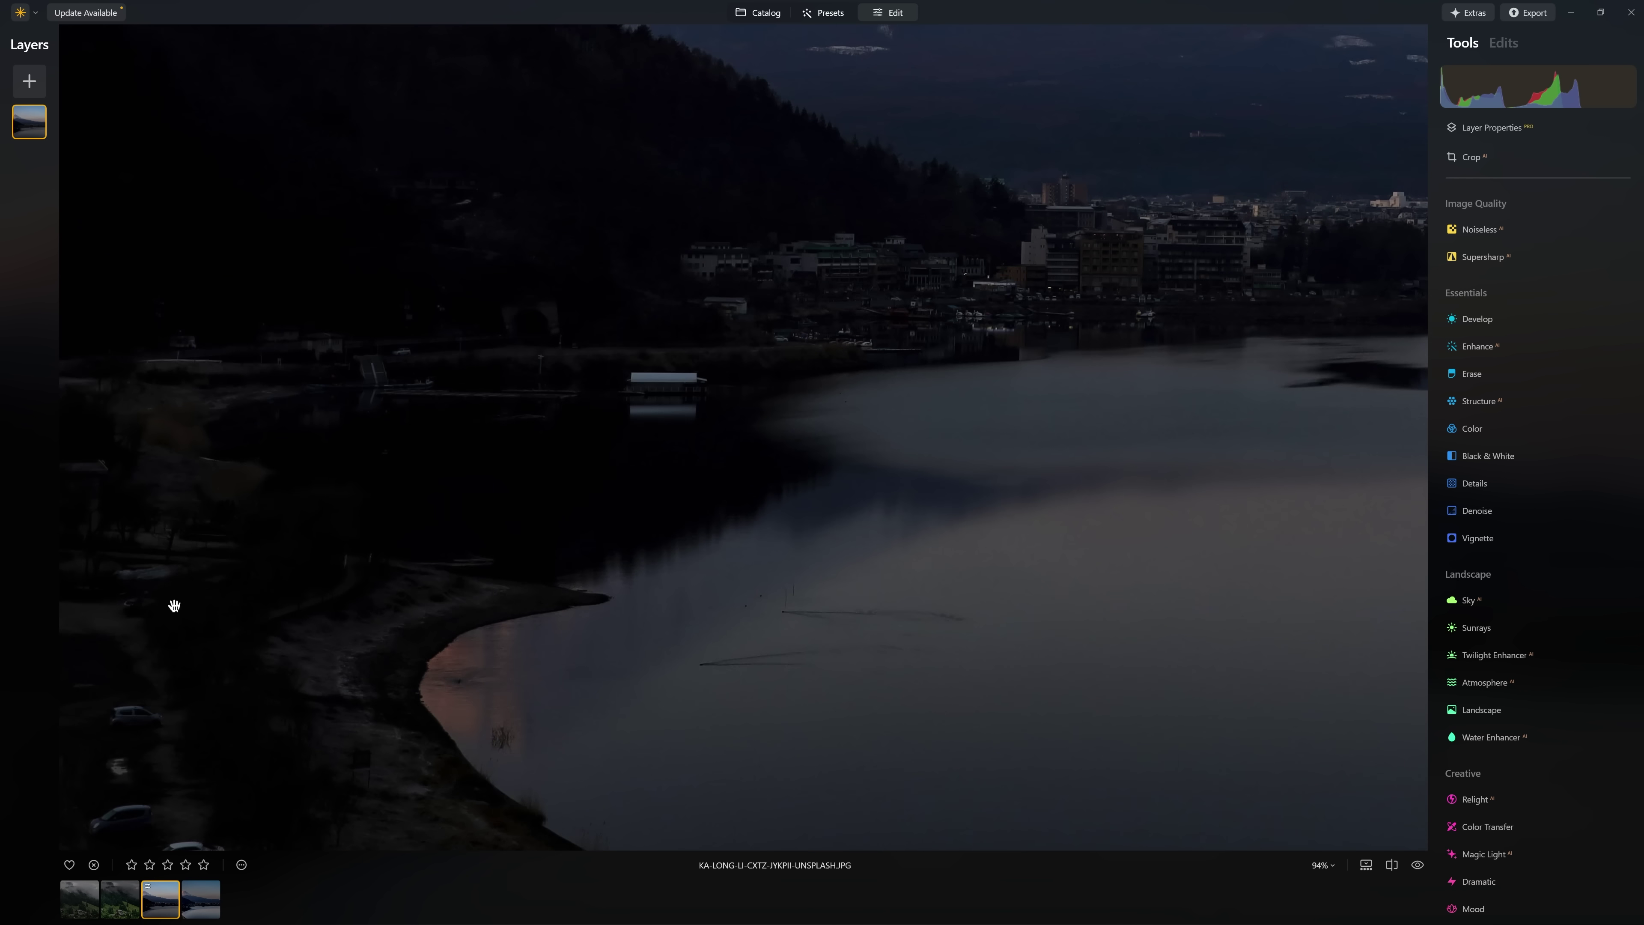
pyautogui.scroll(-2, 367, 440)
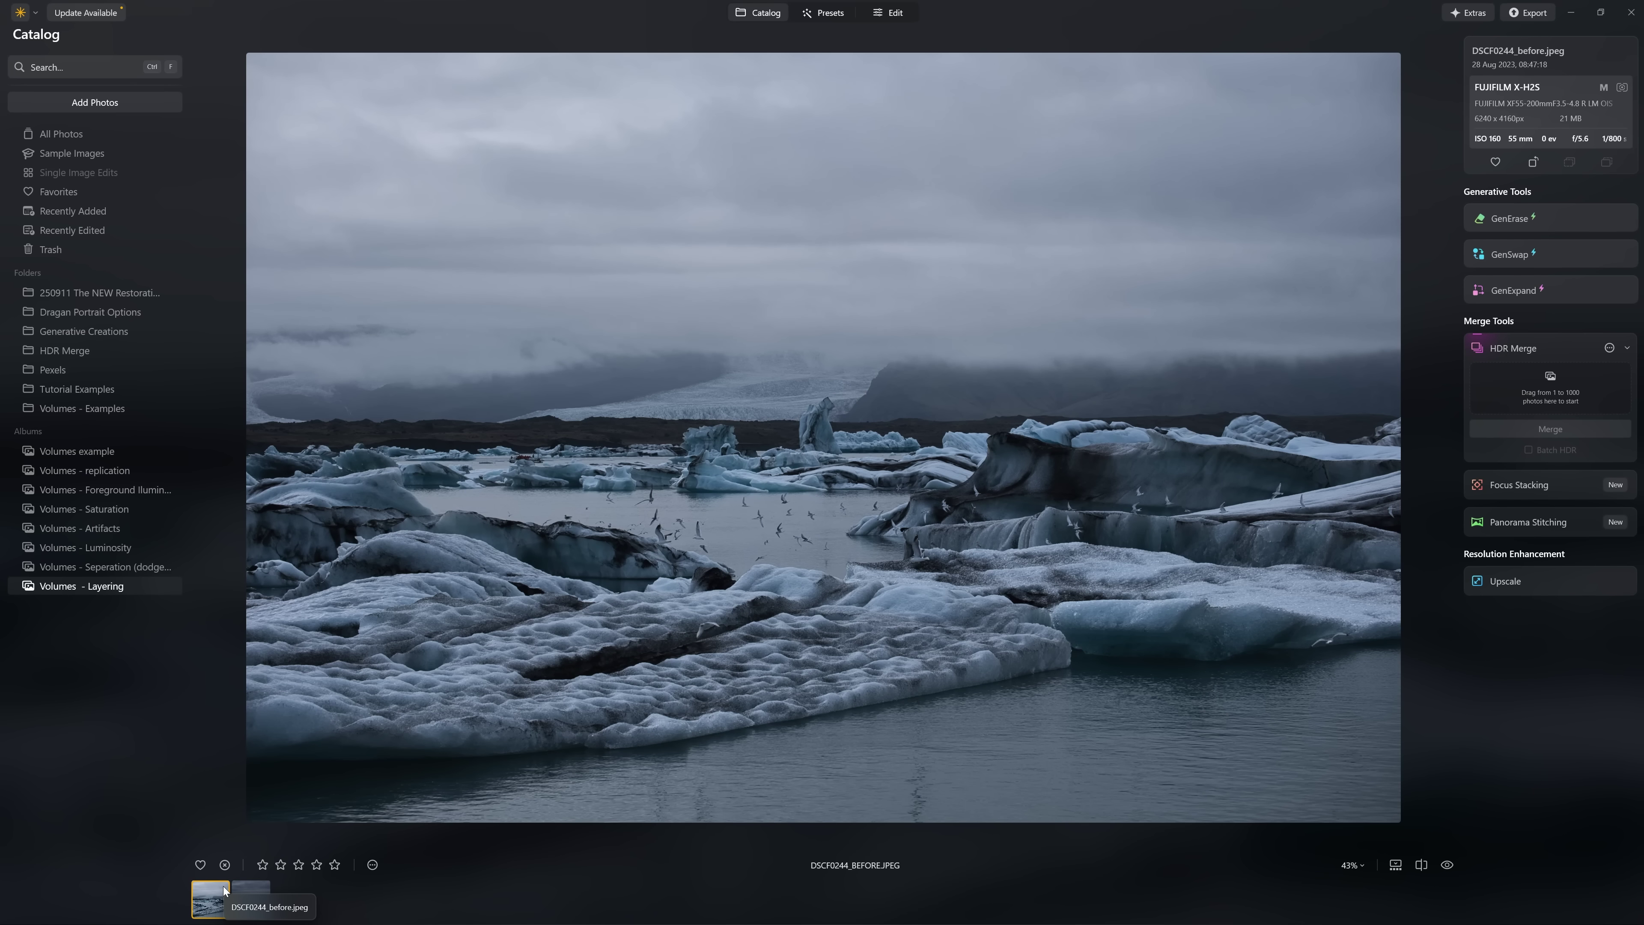
# Compare the before and after versions of the glacier lagoon iceberg photo in the Volumes - Layering album repeatedly.
pyautogui.click(241, 892)
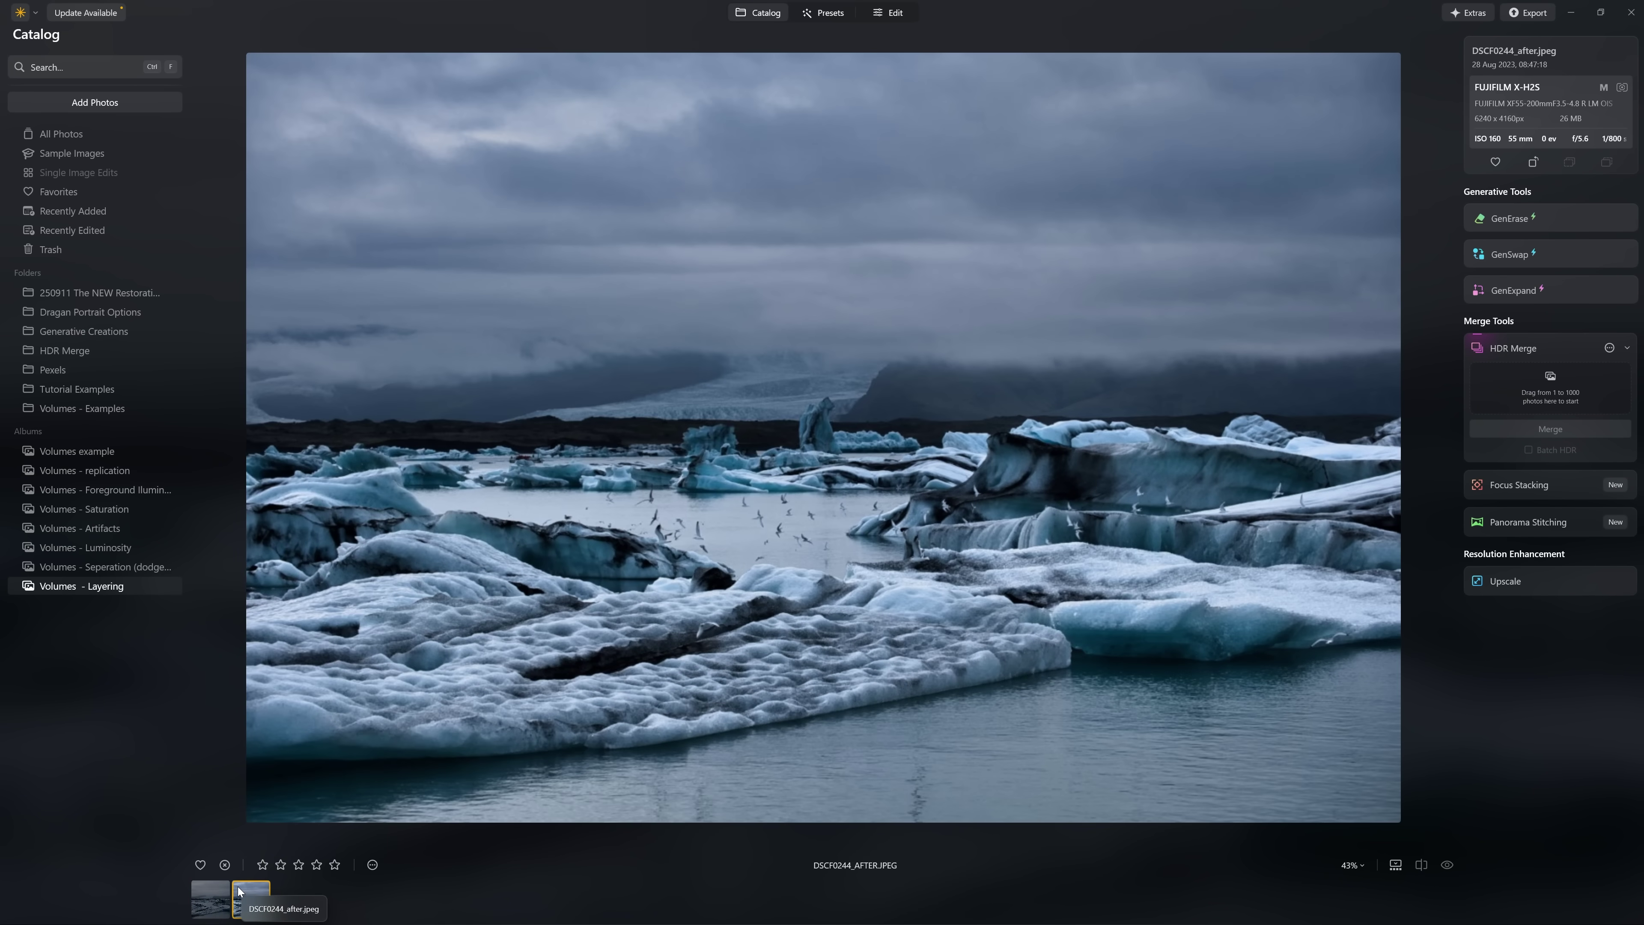
pyautogui.click(221, 892)
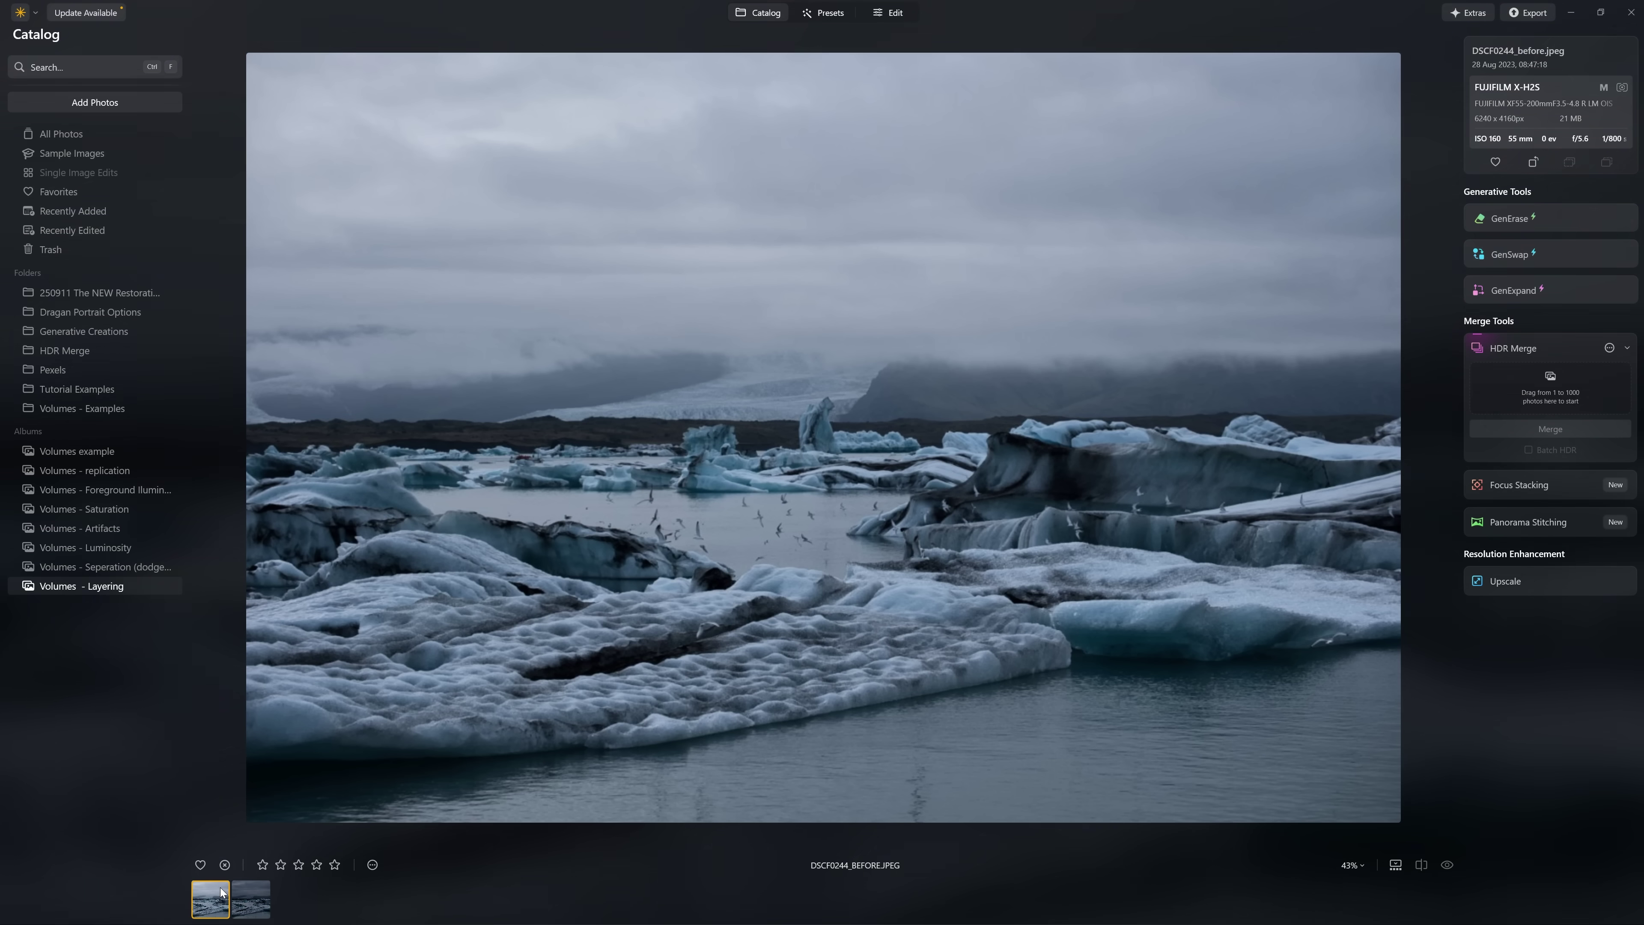
pyautogui.click(247, 893)
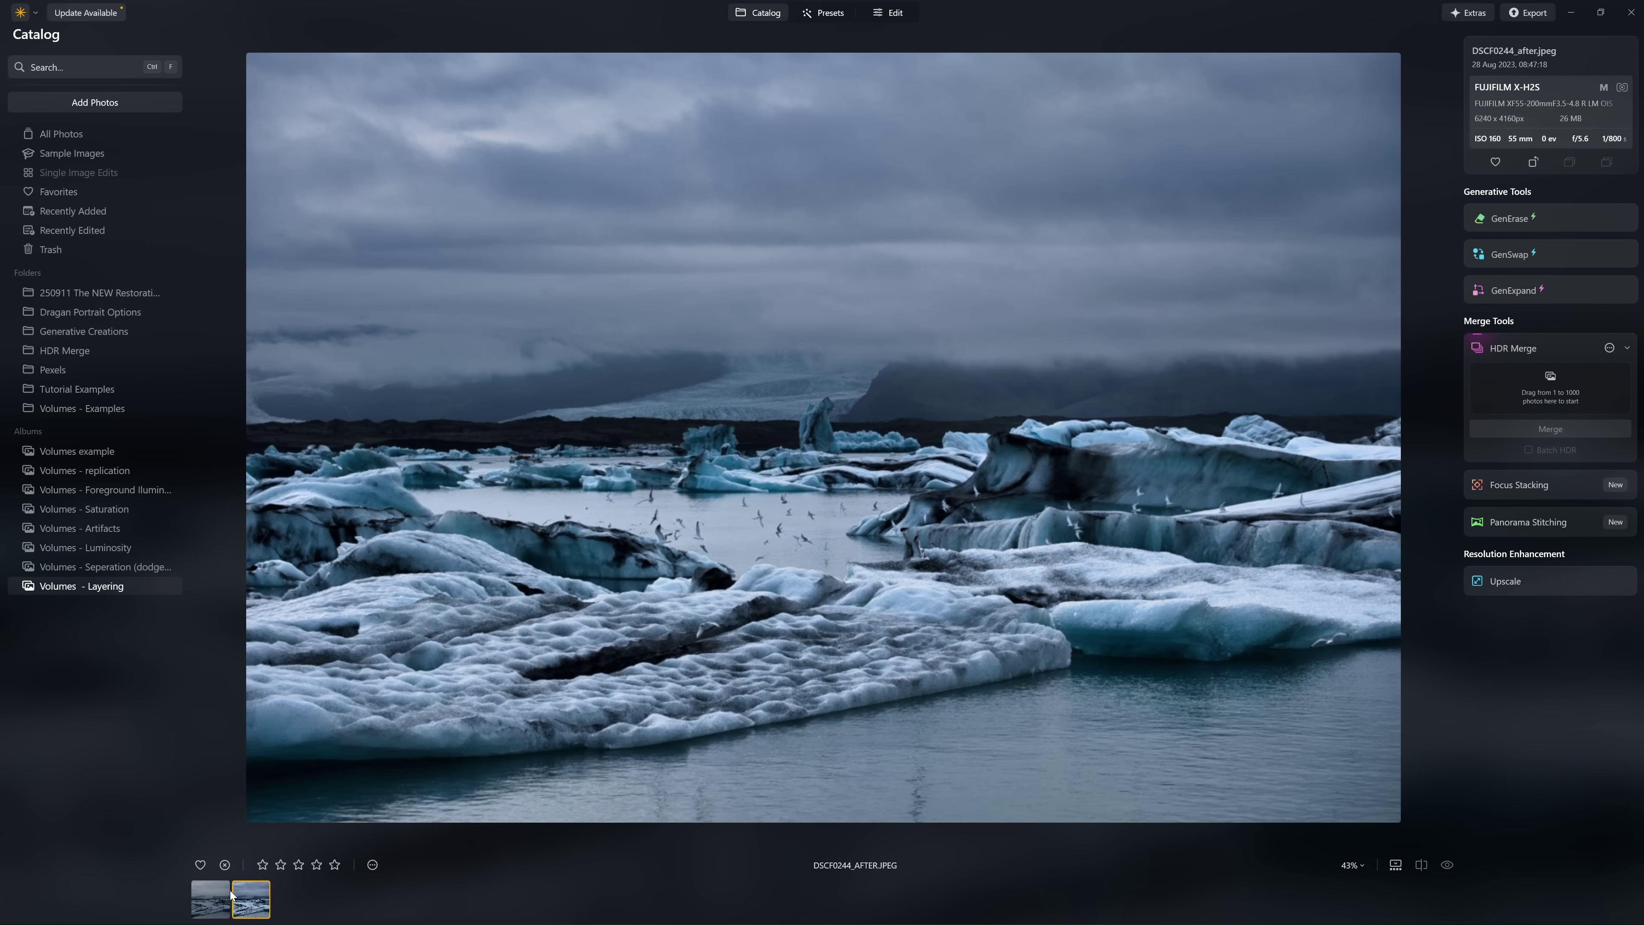
pyautogui.click(225, 895)
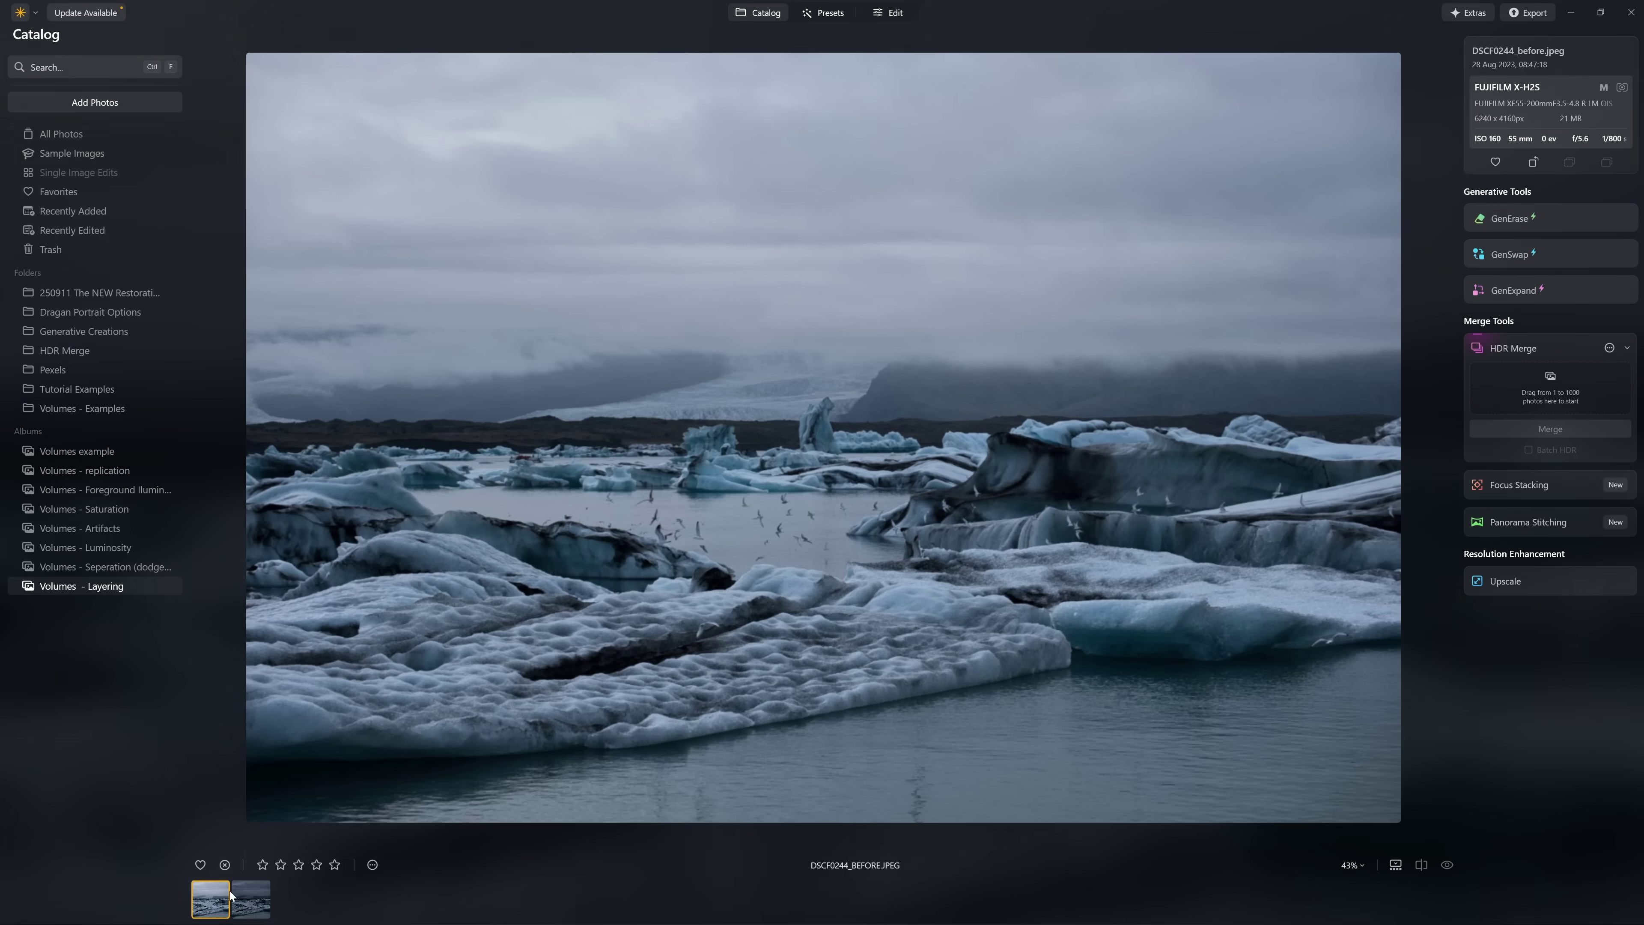
pyautogui.click(249, 896)
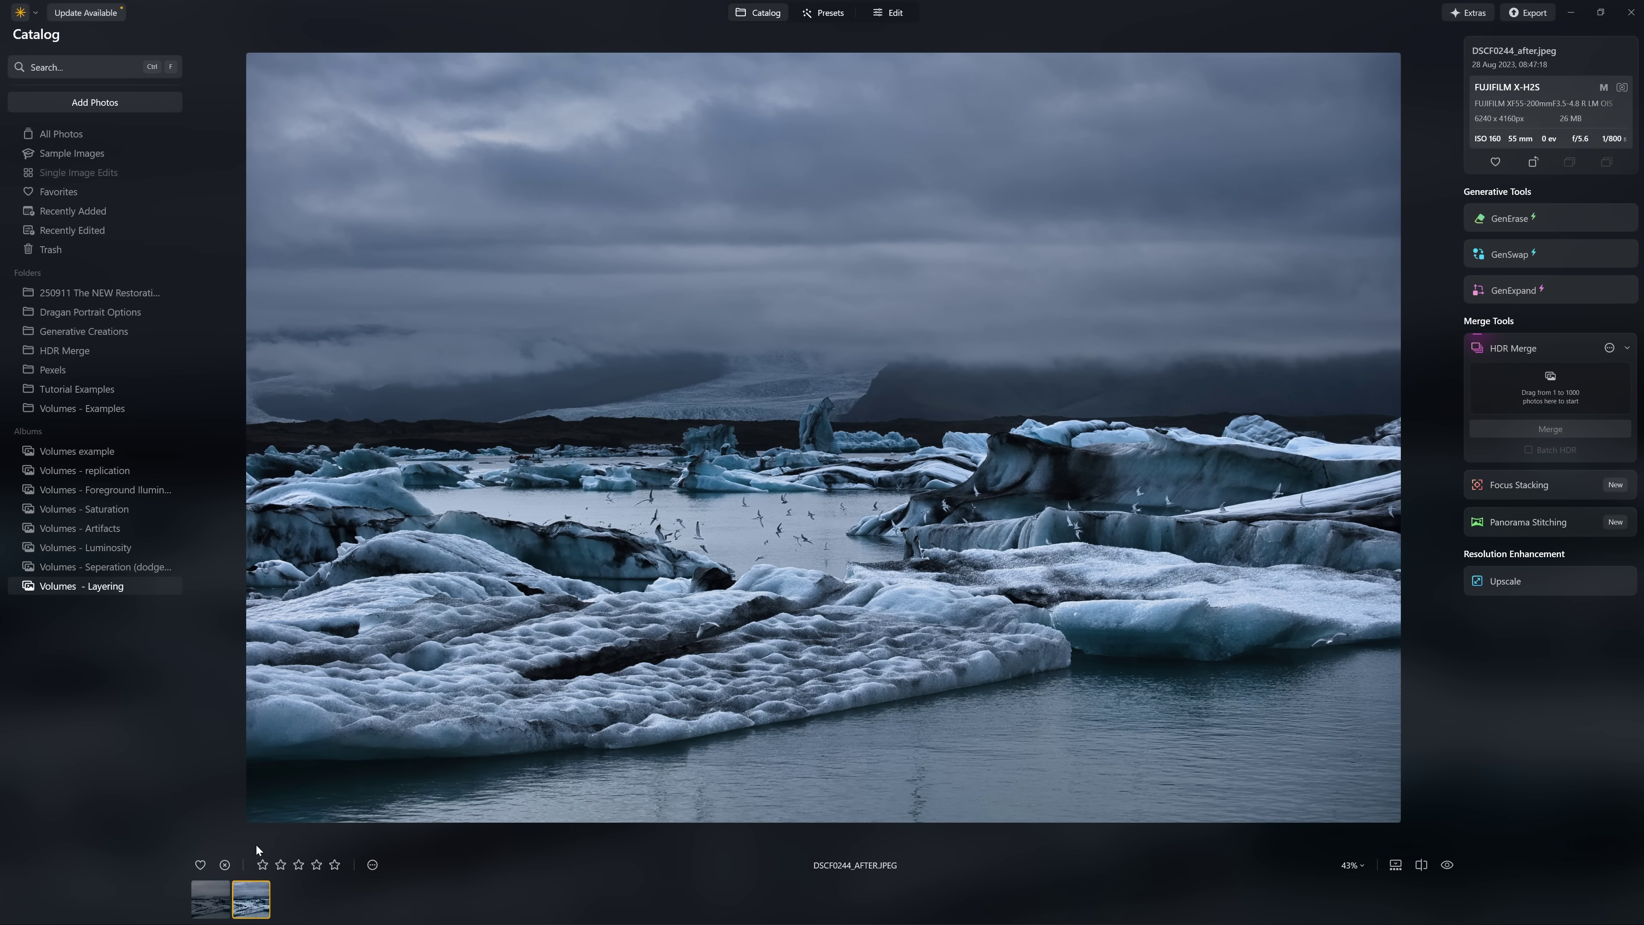
pyautogui.click(221, 898)
pyautogui.click(239, 901)
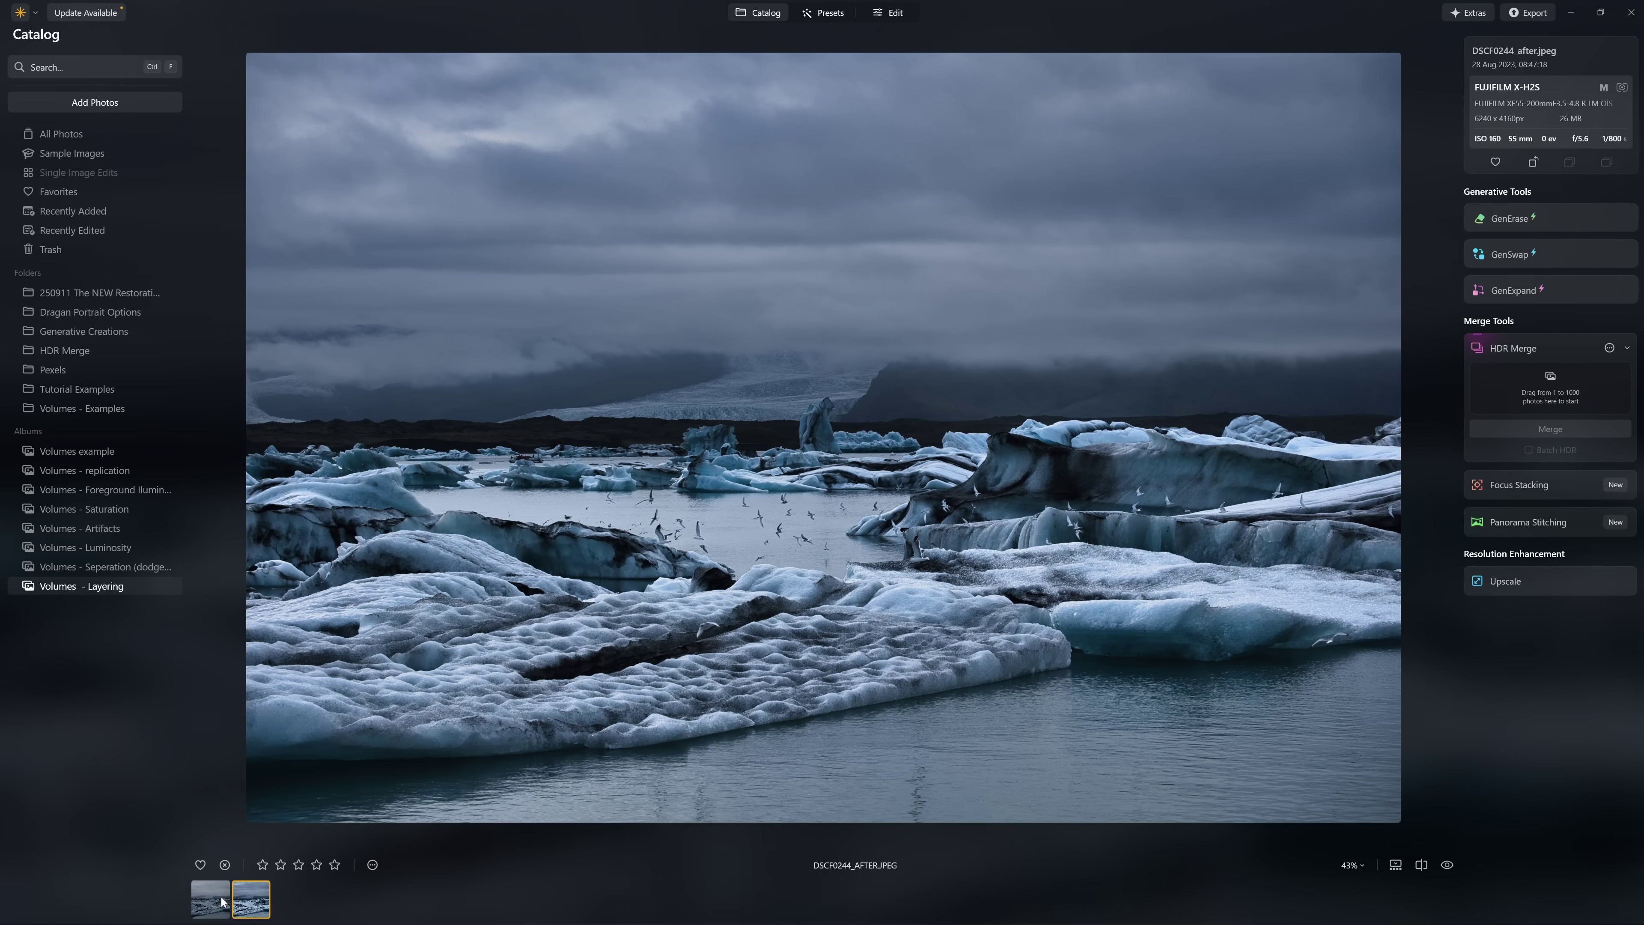
pyautogui.click(222, 901)
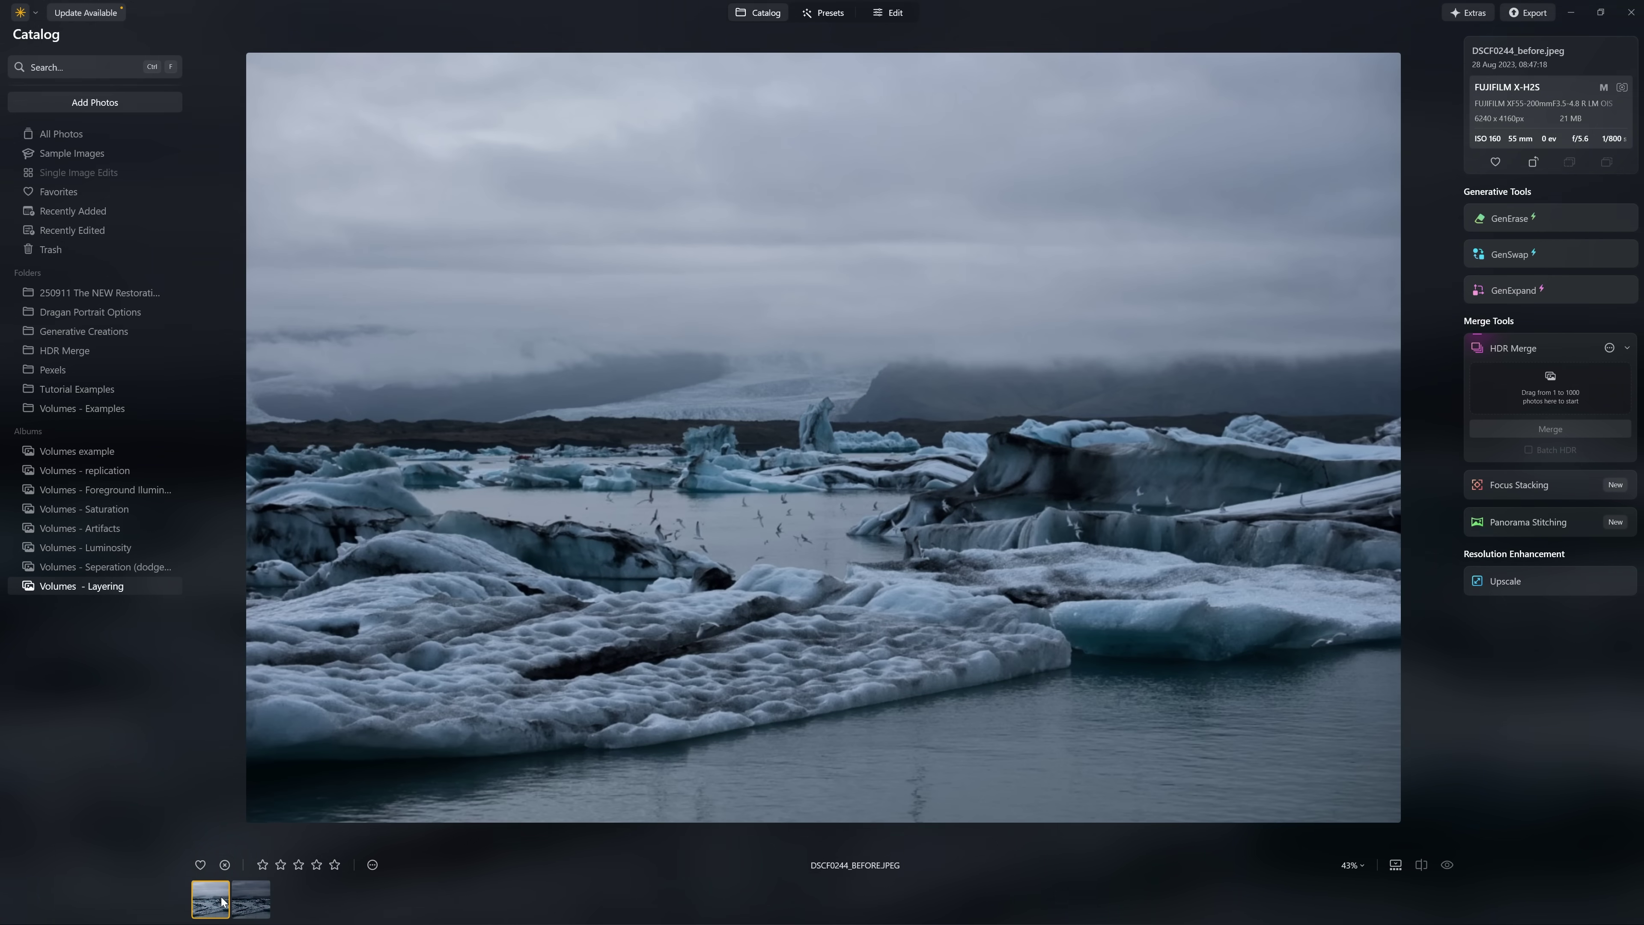
pyautogui.click(253, 898)
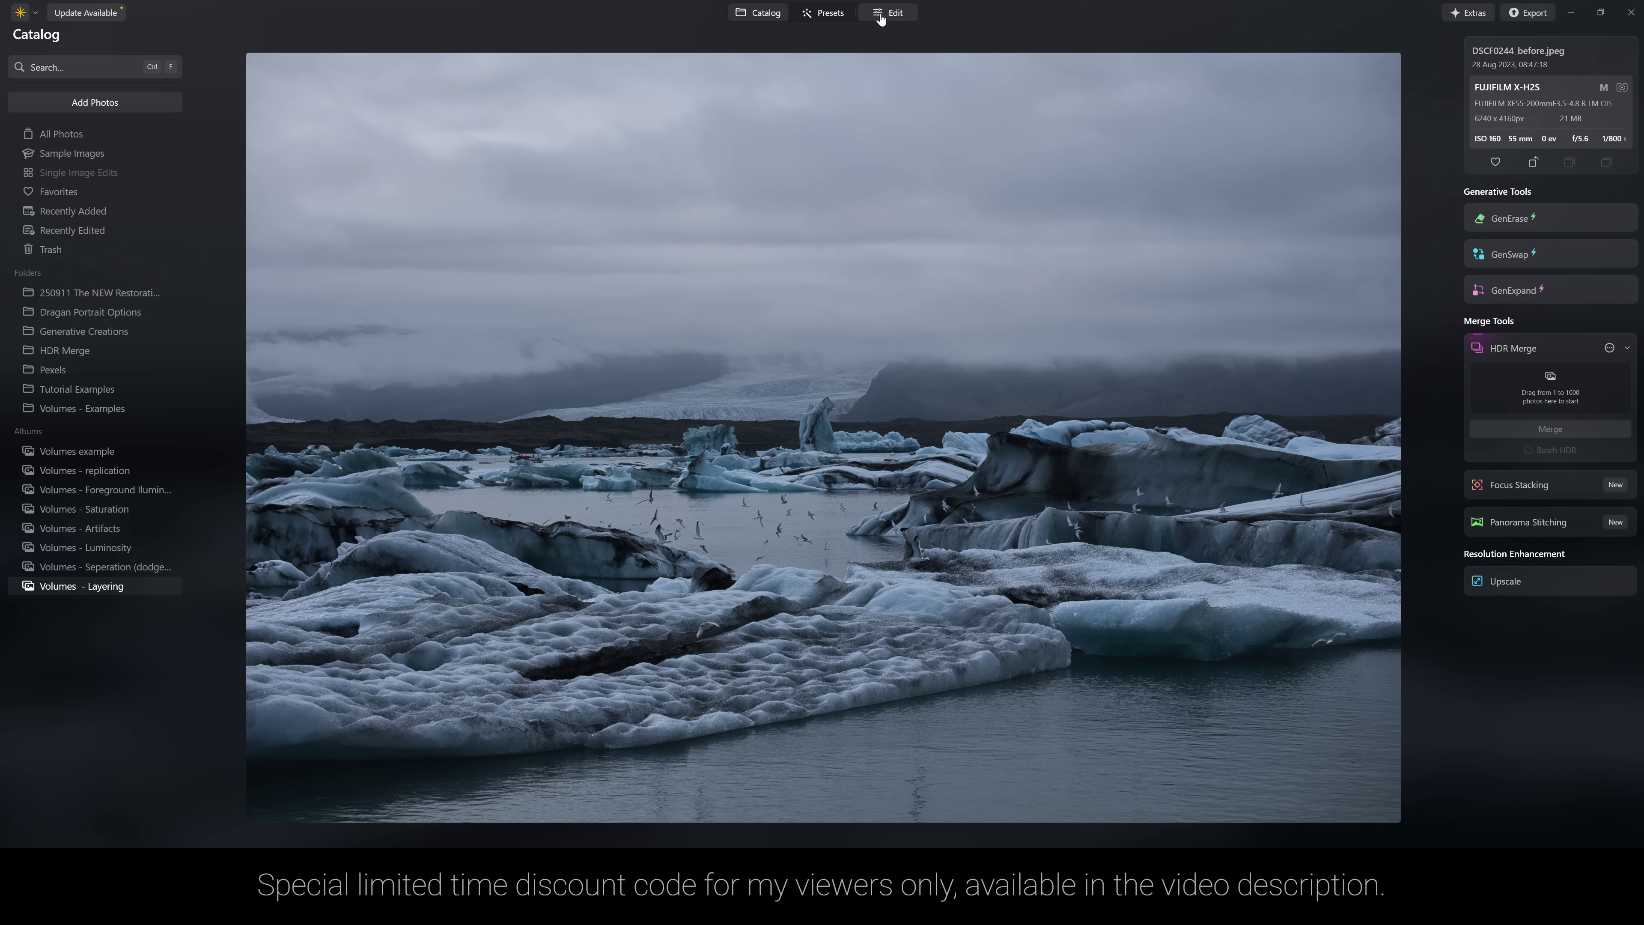
# Open DSCF0244_before for editing and add DSCF0244_after above it as an image layer at 100 opacity.
pyautogui.click(886, 13)
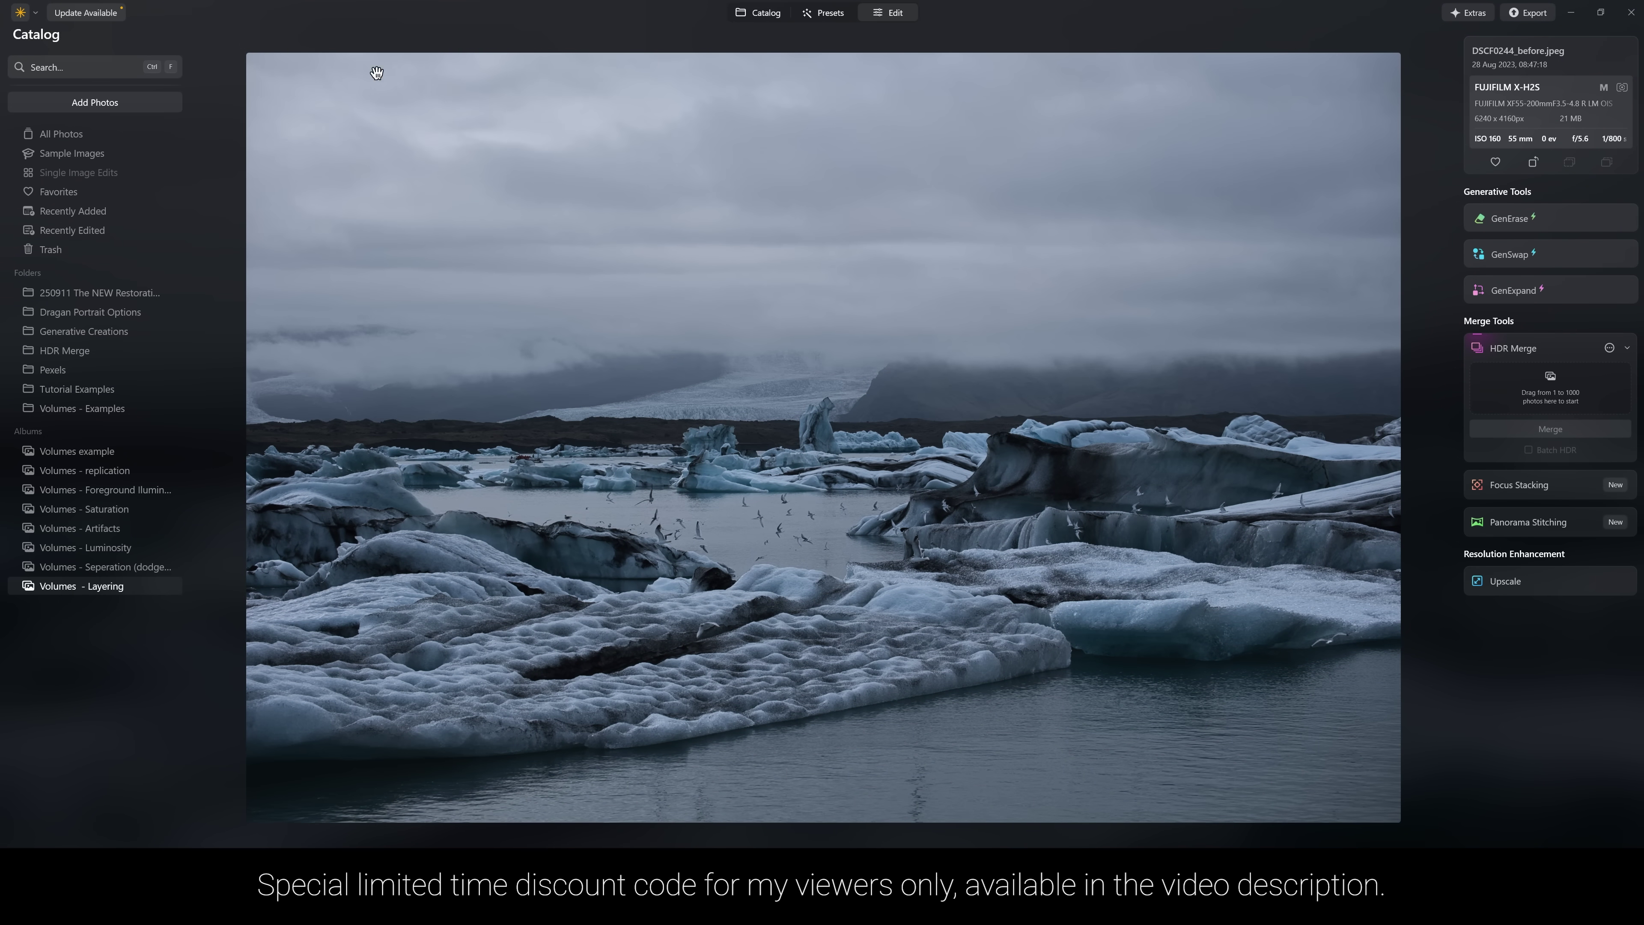
pyautogui.click(33, 83)
pyautogui.click(29, 97)
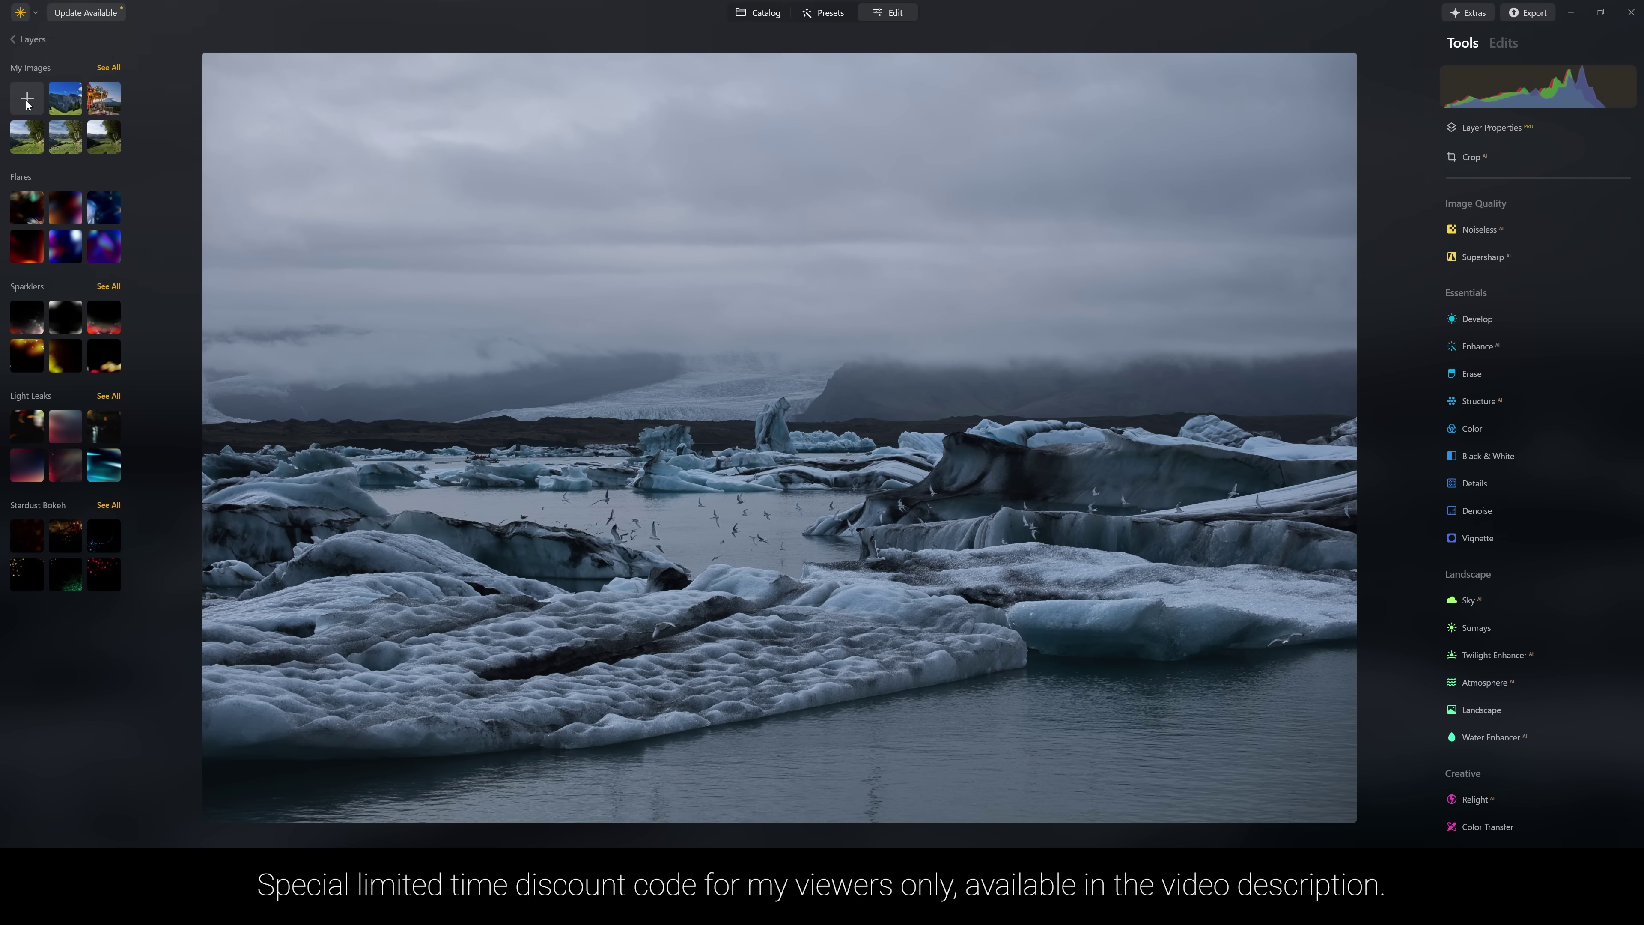
pyautogui.doubleClick(313, 230)
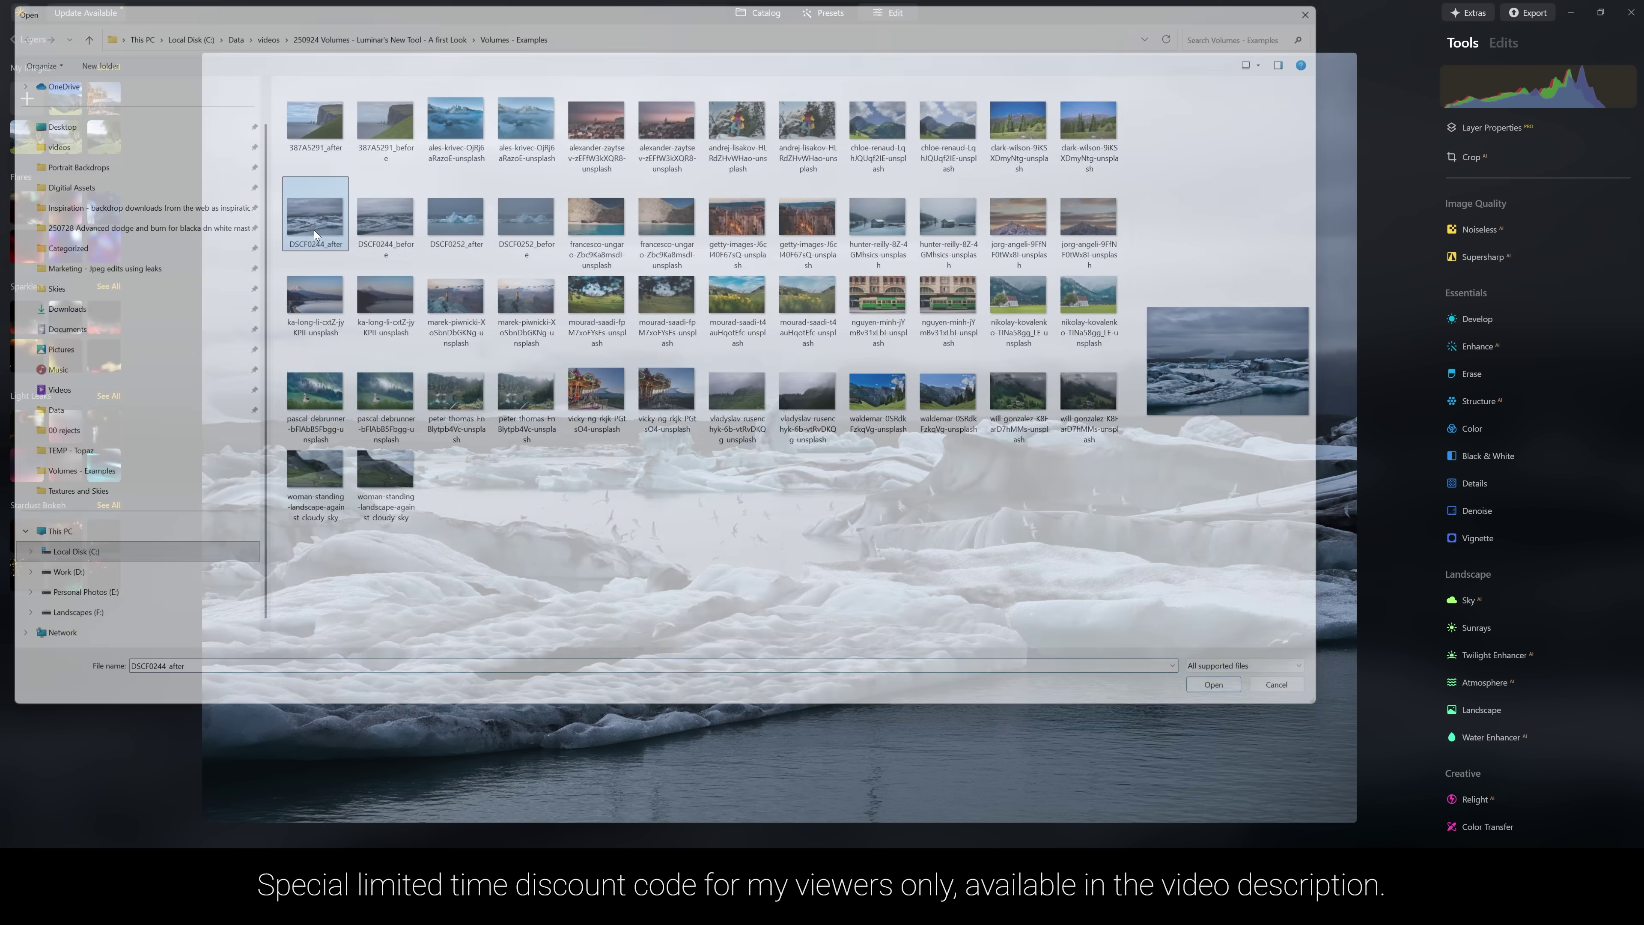
pyautogui.click(56, 108)
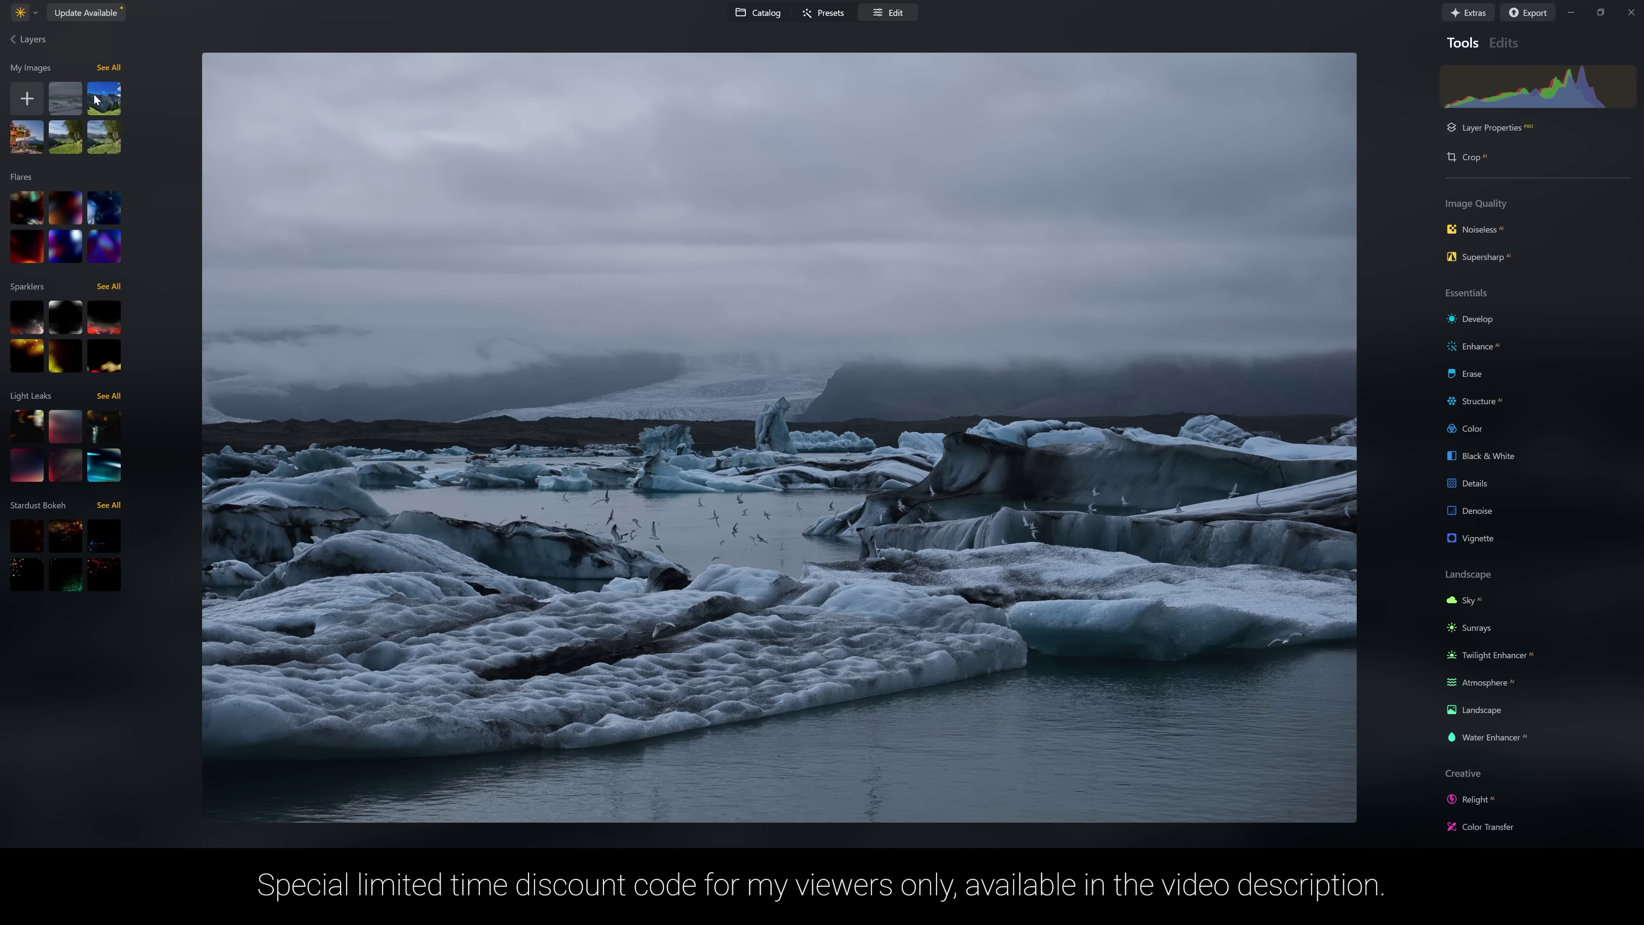
pyautogui.moveTo(1537, 202); pyautogui.dragTo(1613, 202)
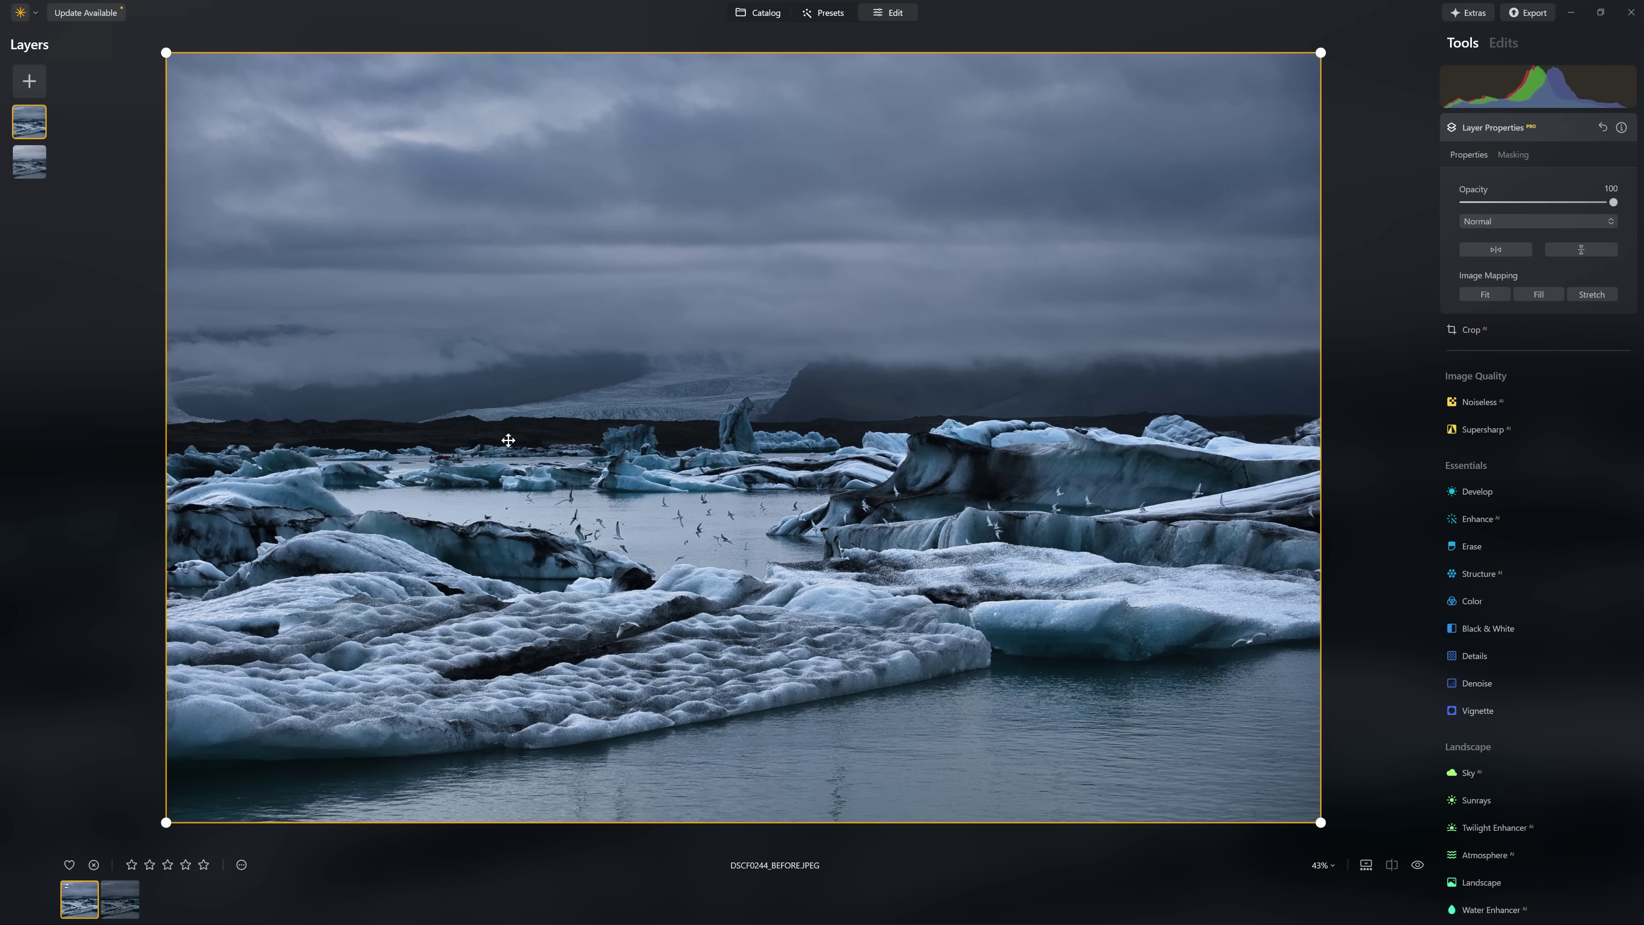
# Inspect the icebergs, birds and cloudy sky up close with the after layer applied at full opacity.
pyautogui.scroll(2, 673, 528)
pyautogui.scroll(1, 643, 508)
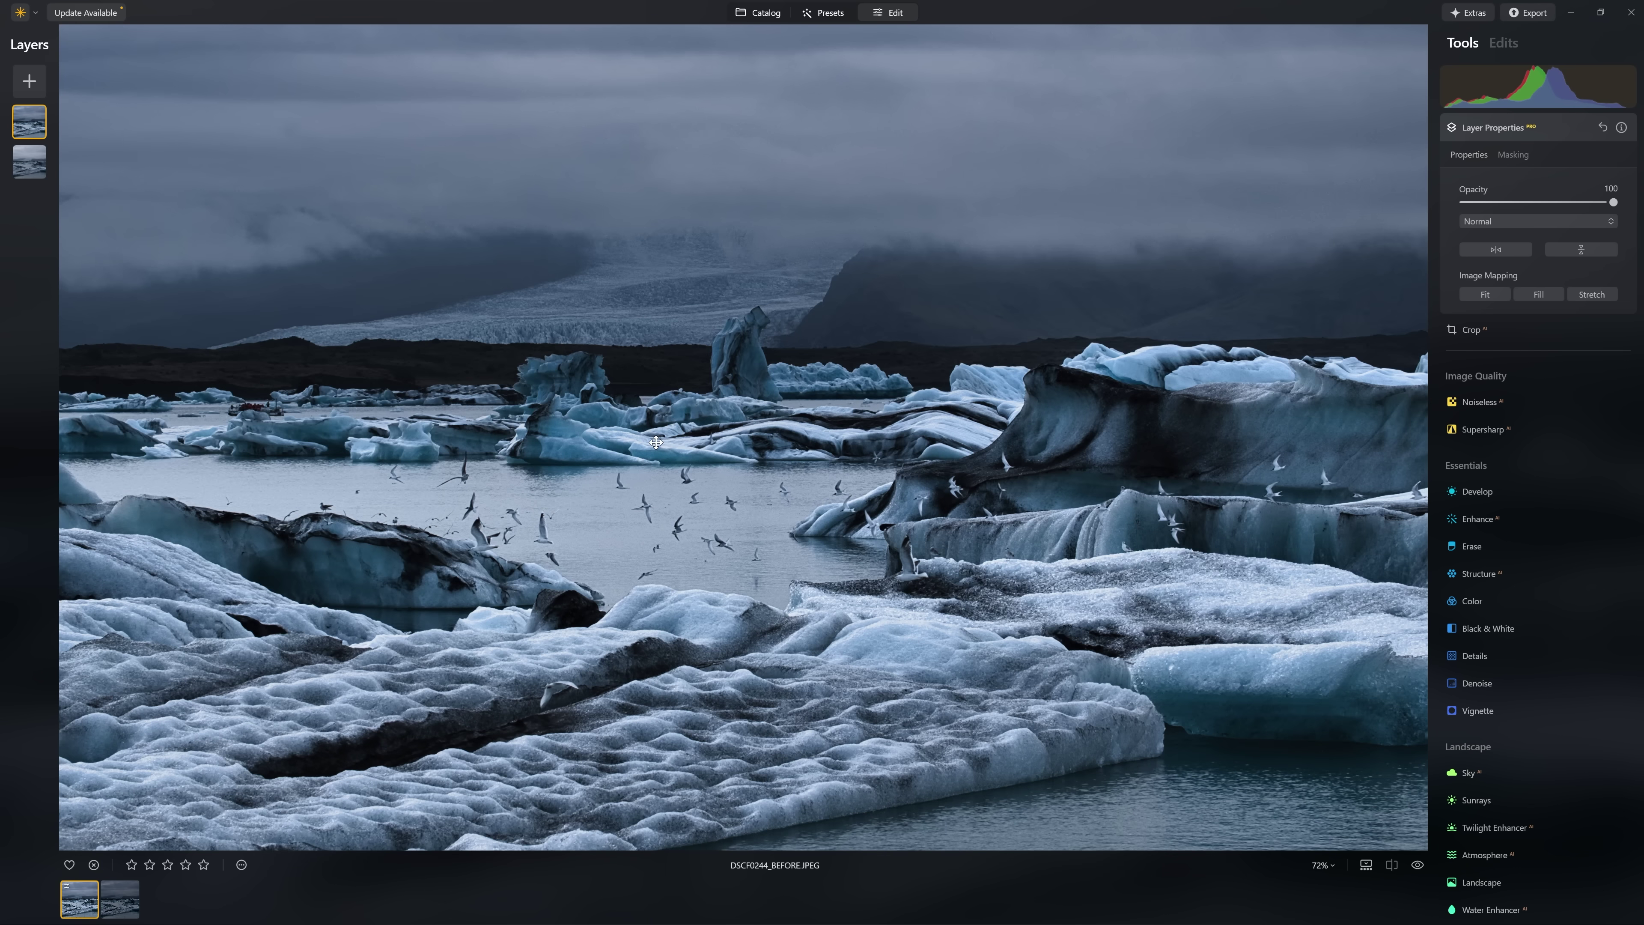
pyautogui.scroll(1, 748, 539)
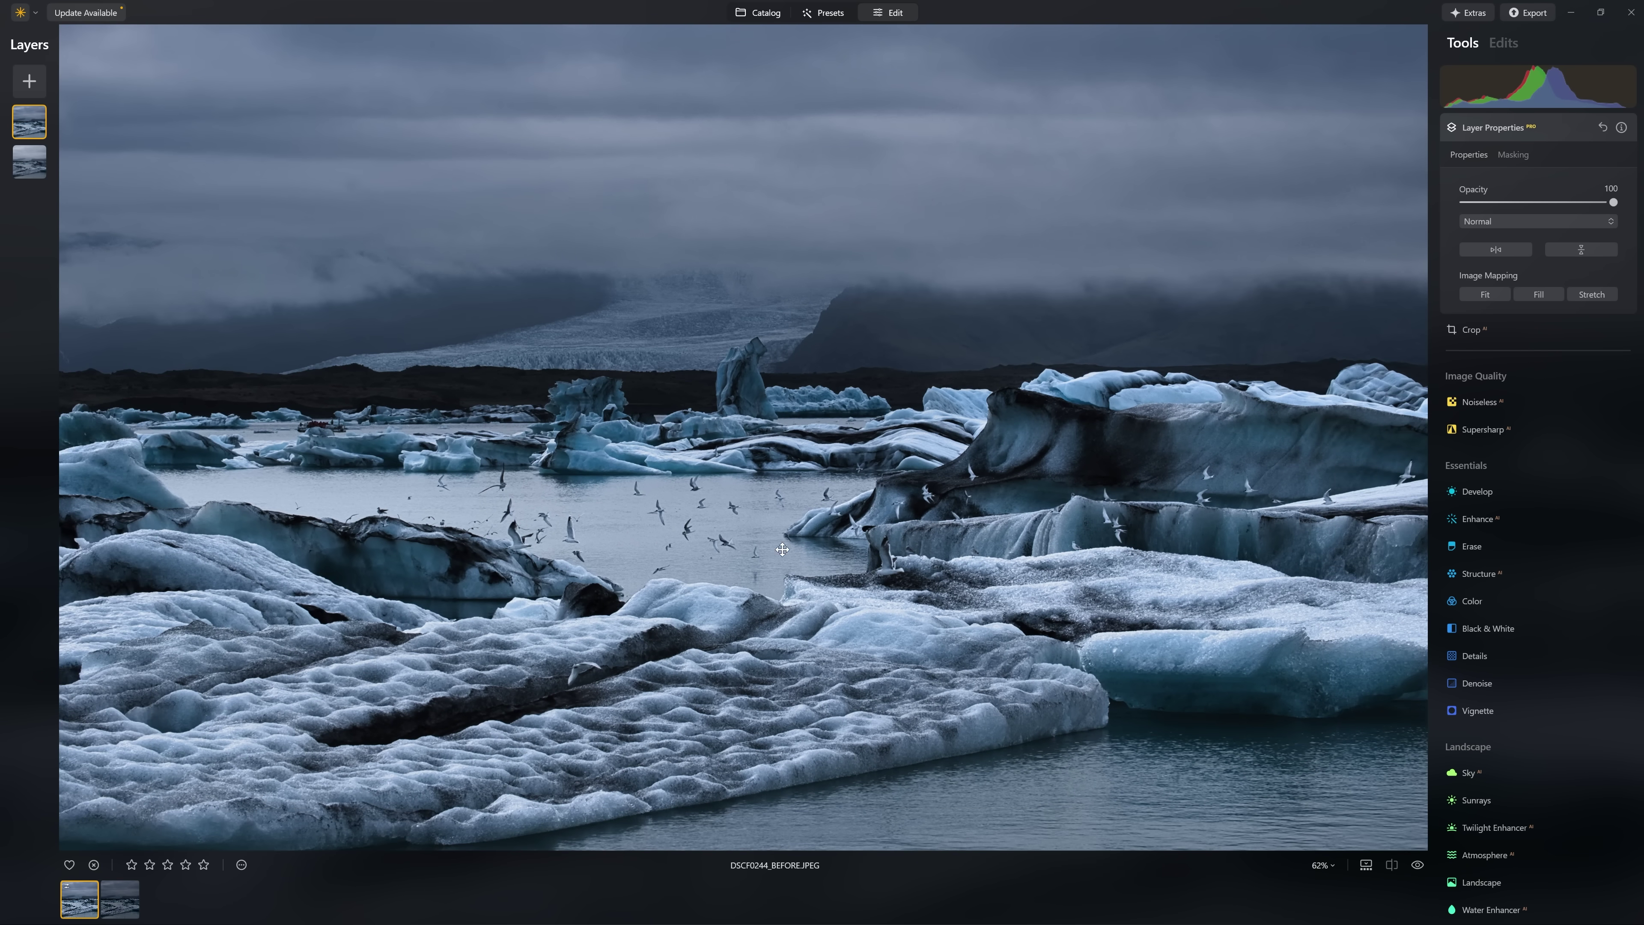
pyautogui.scroll(-2, 747, 538)
pyautogui.scroll(3, 793, 435)
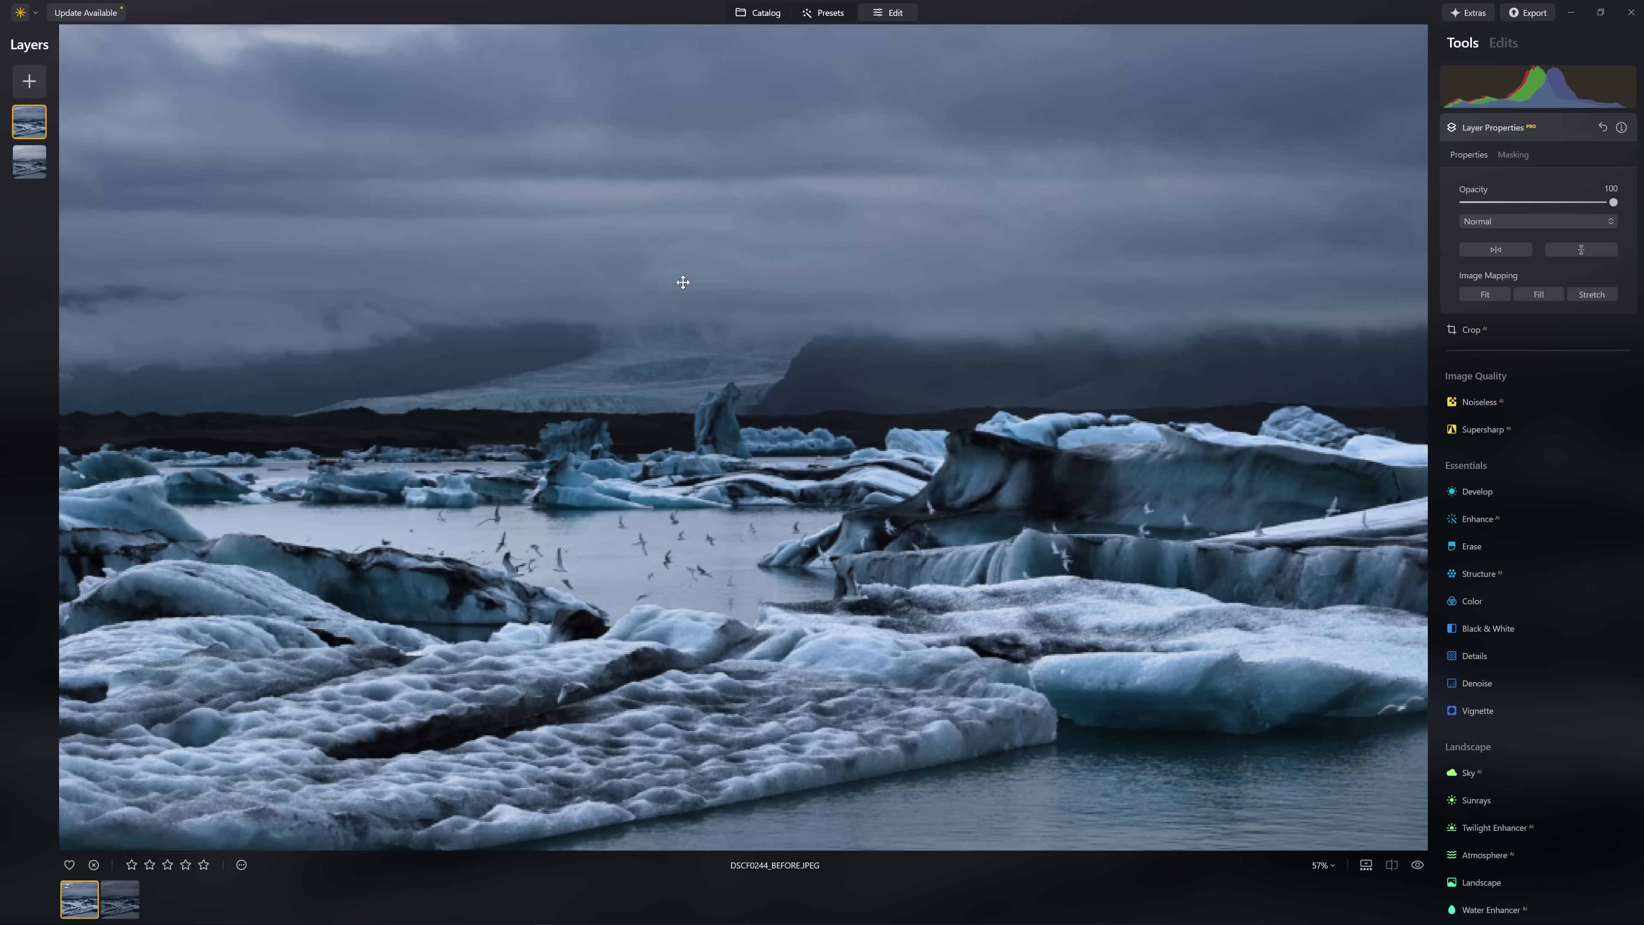
# Preview the after layer at reduced opacity and reset its opacity to 100.
pyautogui.click(1545, 202)
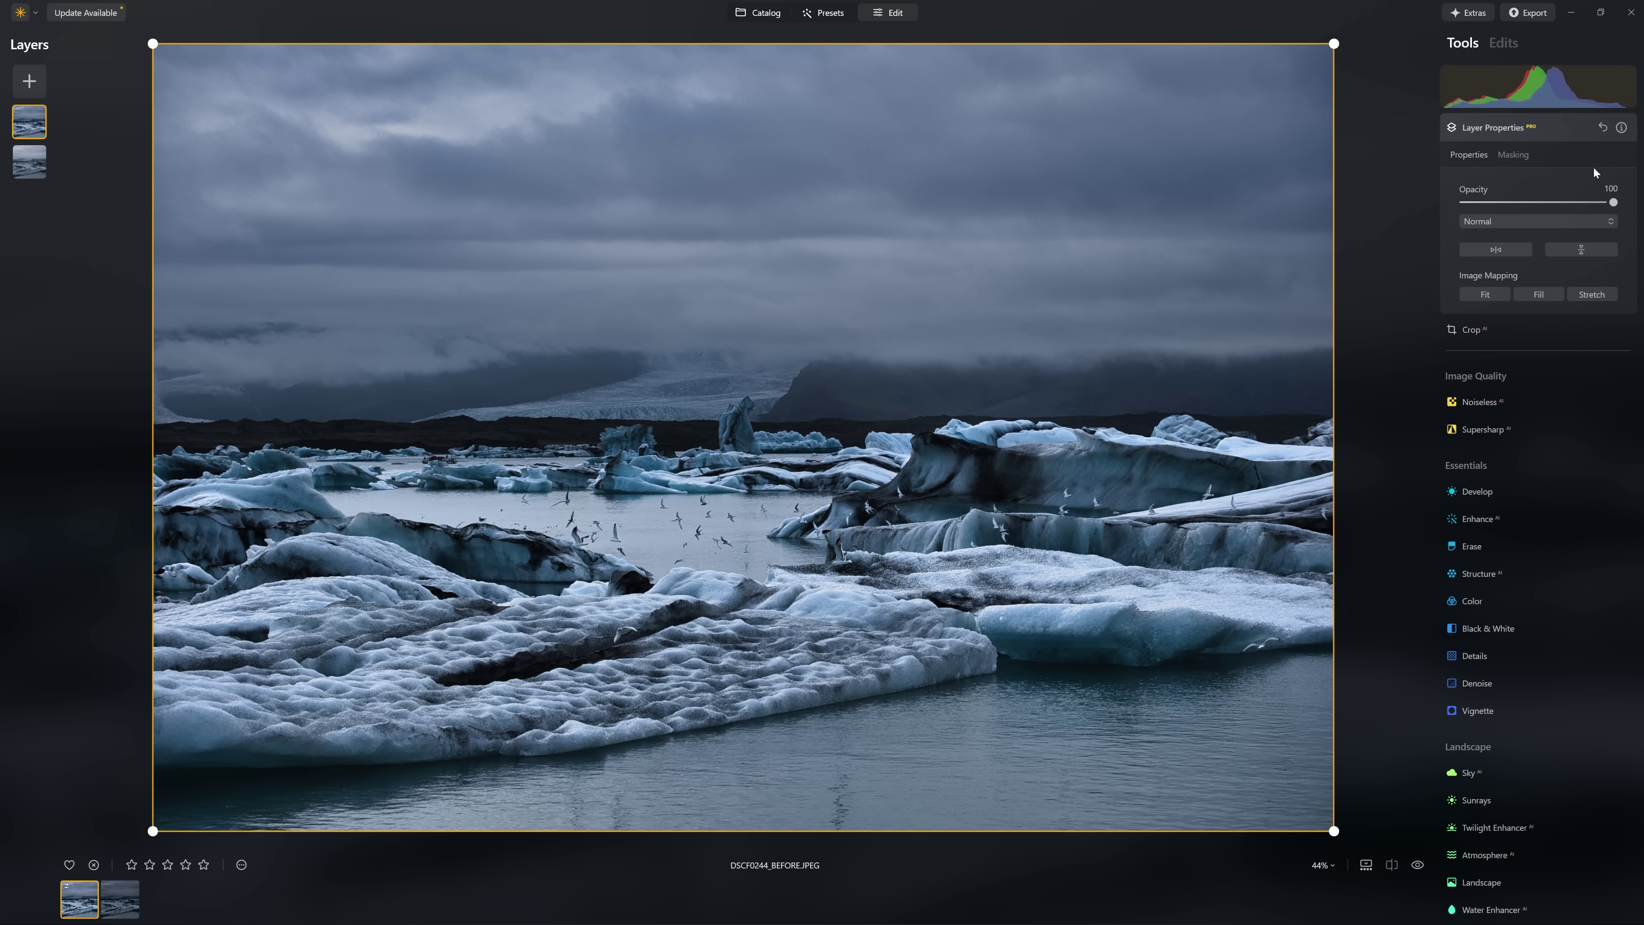
pyautogui.moveTo(1611, 202); pyautogui.dragTo(1553, 206)
pyautogui.doubleClick(1554, 206)
# Brush a layer mask with softness 100 and strength 51 over the calm water and birds between the icebergs.
pyautogui.click(1523, 158)
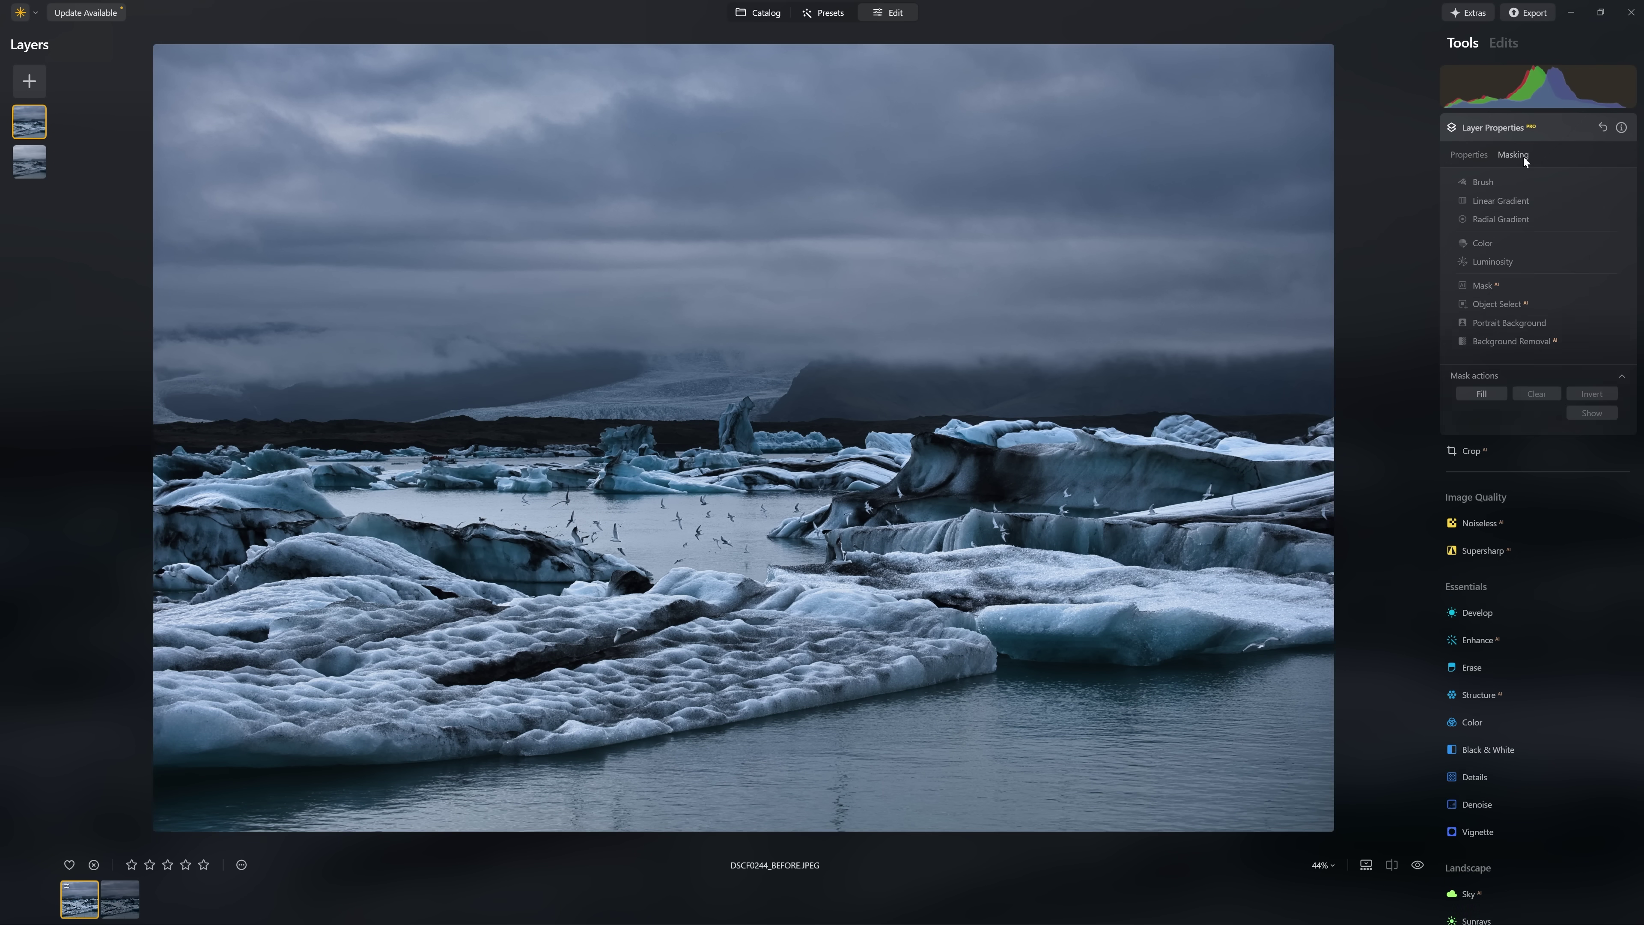
pyautogui.click(1488, 174)
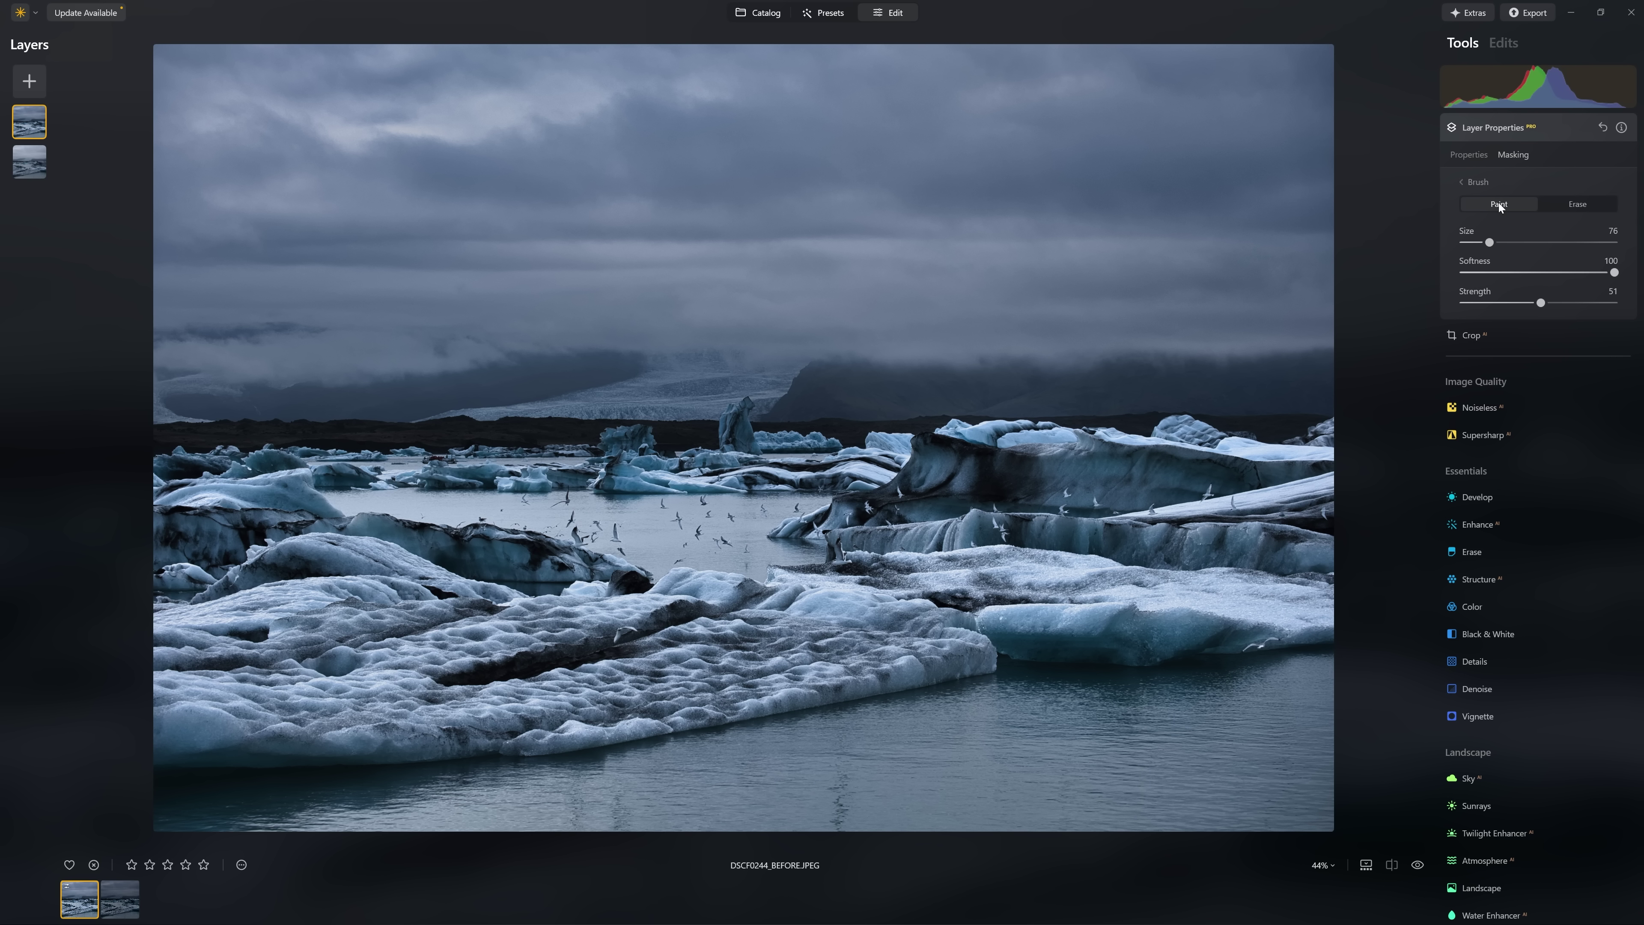
pyautogui.moveTo(957, 537)
pyautogui.mouseDown()
pyautogui.moveTo(745, 485)
pyautogui.moveTo(407, 512)
pyautogui.moveTo(569, 512)
pyautogui.moveTo(378, 558)
pyautogui.moveTo(690, 536)
pyautogui.moveTo(841, 561)
pyautogui.mouseUp()
# Enlarge the mask brush to 400, paint the after layer in across the cloudy sky, and reduce the brush size to 208.
pyautogui.press(']')
pyautogui.press(']')
pyautogui.press(']')
pyautogui.press(']')
pyautogui.moveTo(220, 97)
pyautogui.mouseDown()
pyautogui.moveTo(822, 73)
pyautogui.moveTo(1343, 103)
pyautogui.moveTo(209, 209)
pyautogui.mouseUp()
pyautogui.moveTo(1320, 152)
pyautogui.mouseDown()
pyautogui.moveTo(1038, 128)
pyautogui.moveTo(1302, 66)
pyautogui.moveTo(238, 73)
pyautogui.moveTo(1288, 140)
pyautogui.mouseUp()
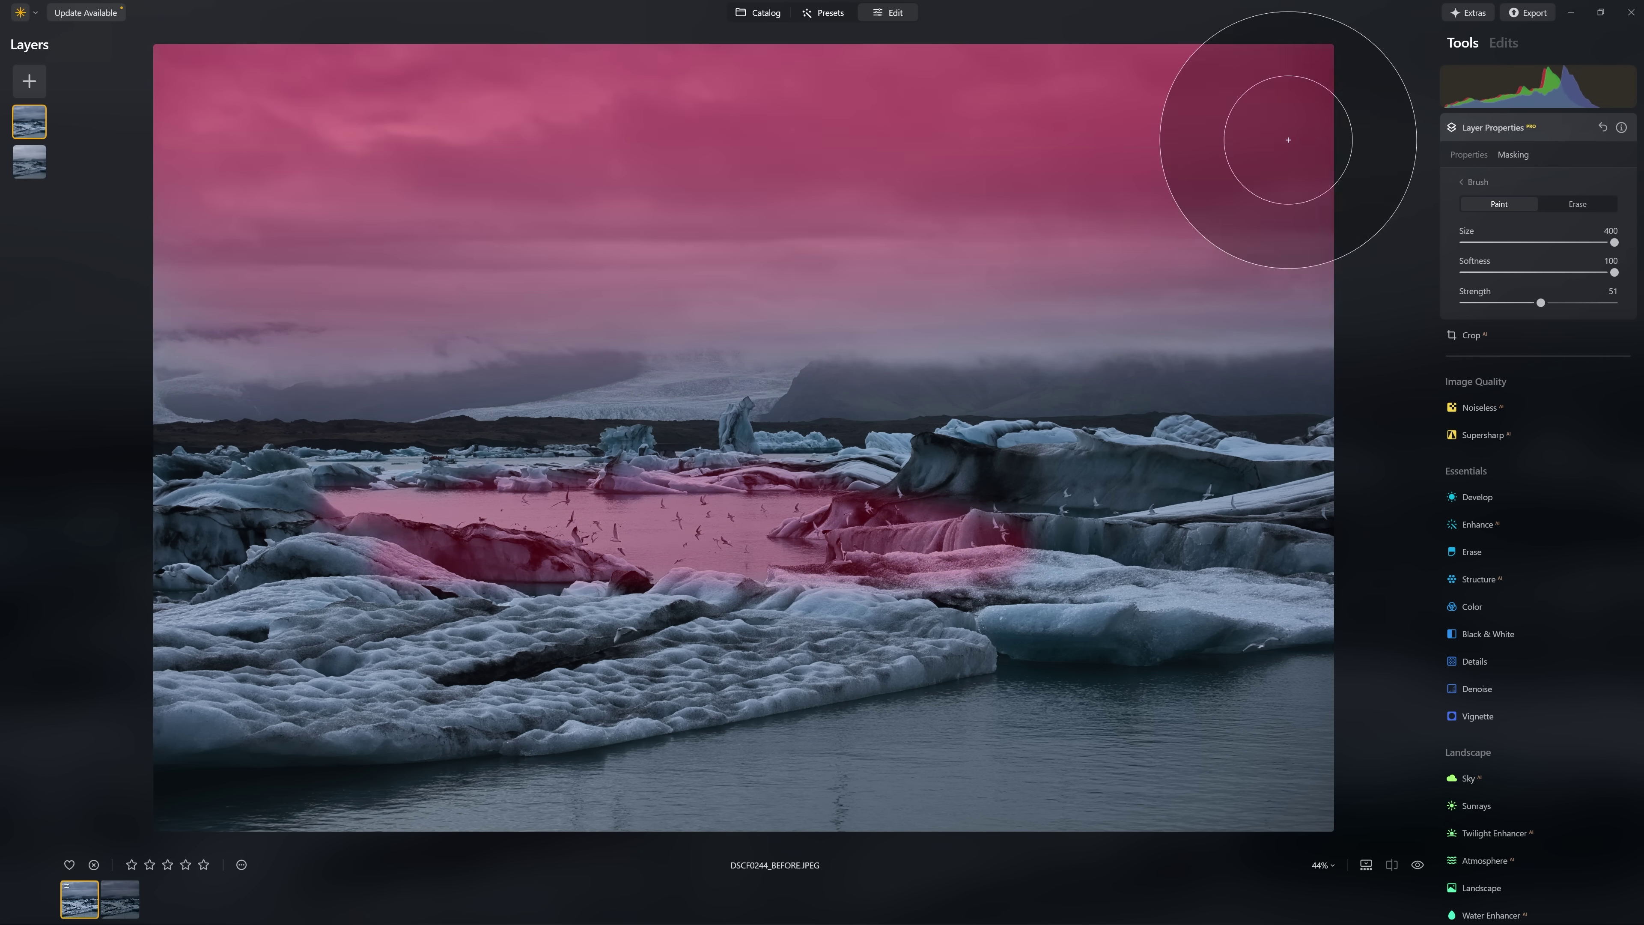
pyautogui.moveTo(139, 139)
pyautogui.mouseDown()
pyautogui.moveTo(232, 65)
pyautogui.moveTo(587, 514)
pyautogui.moveTo(1007, 520)
pyautogui.moveTo(899, 441)
pyautogui.moveTo(754, 519)
pyautogui.mouseUp()
pyautogui.press('[')
pyautogui.press('[')
pyautogui.press('[')
pyautogui.press('[')
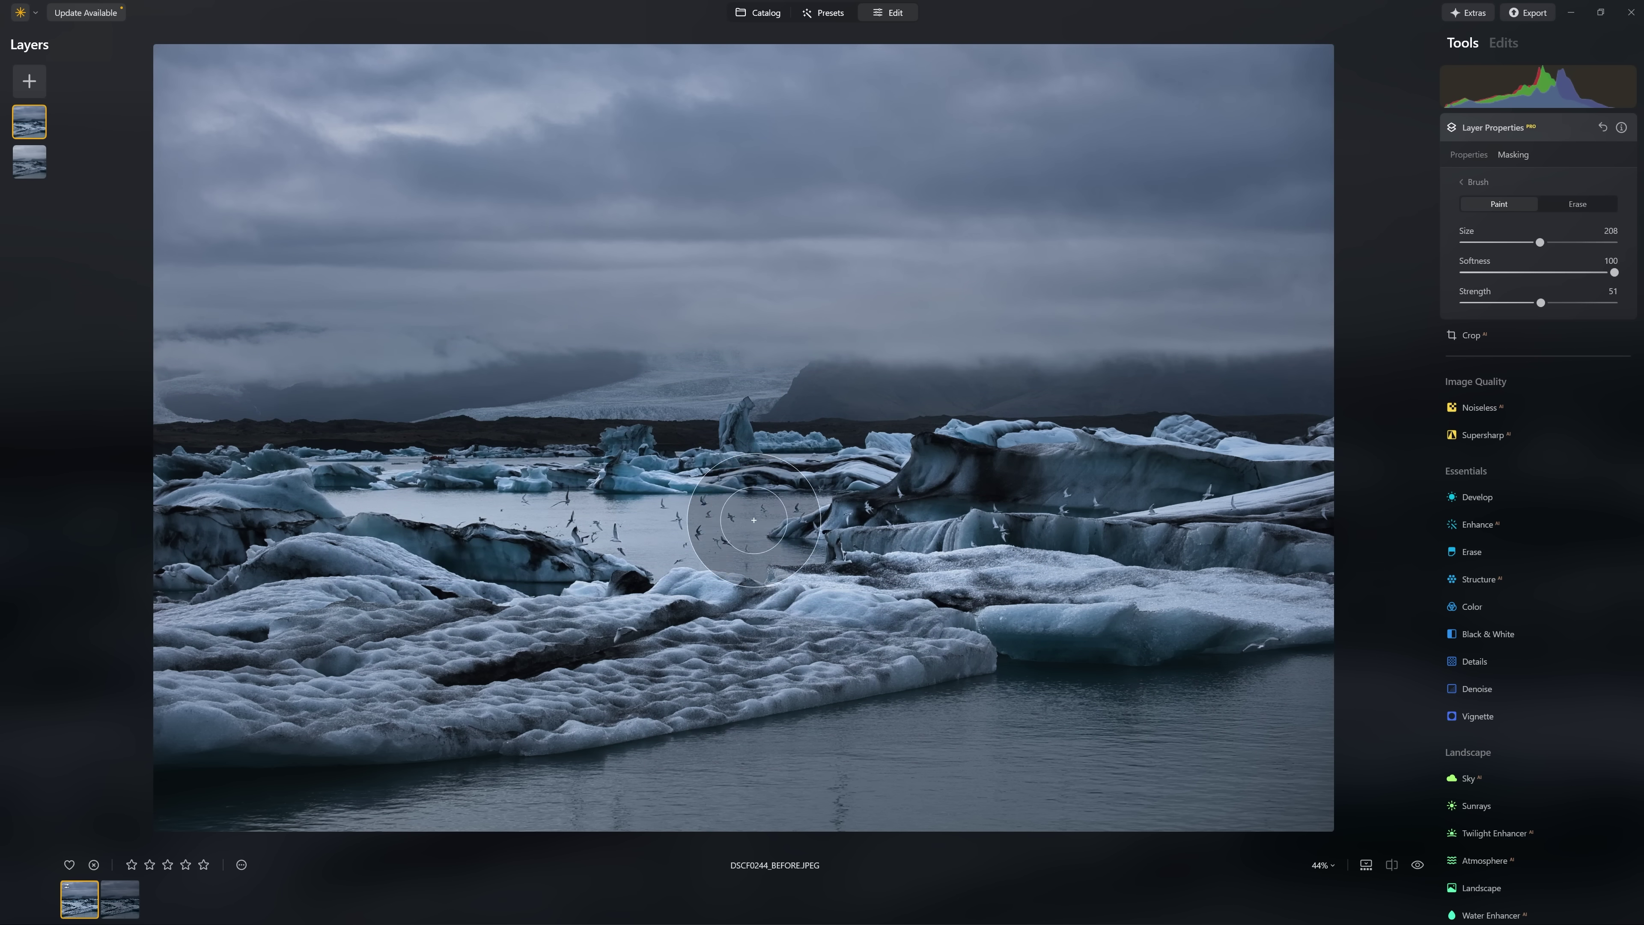
# Hide and restore the masked after layer to compare the blend with the original photo.
pyautogui.rightClick(35, 121)
pyautogui.click(47, 132)
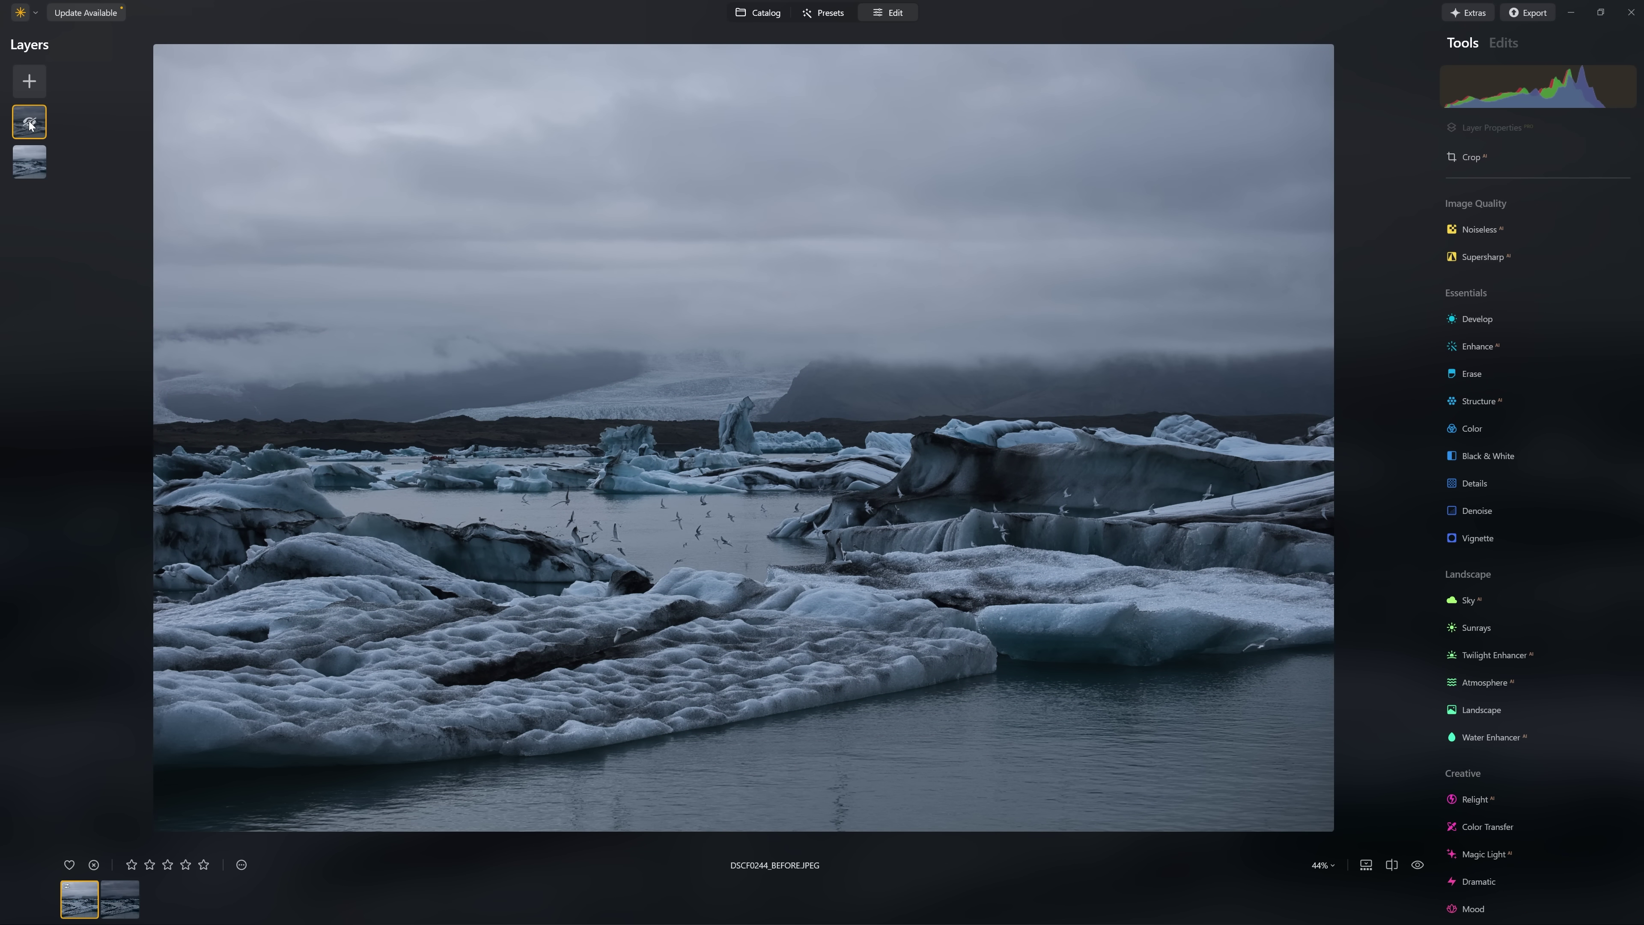
pyautogui.rightClick(29, 125)
pyautogui.click(48, 134)
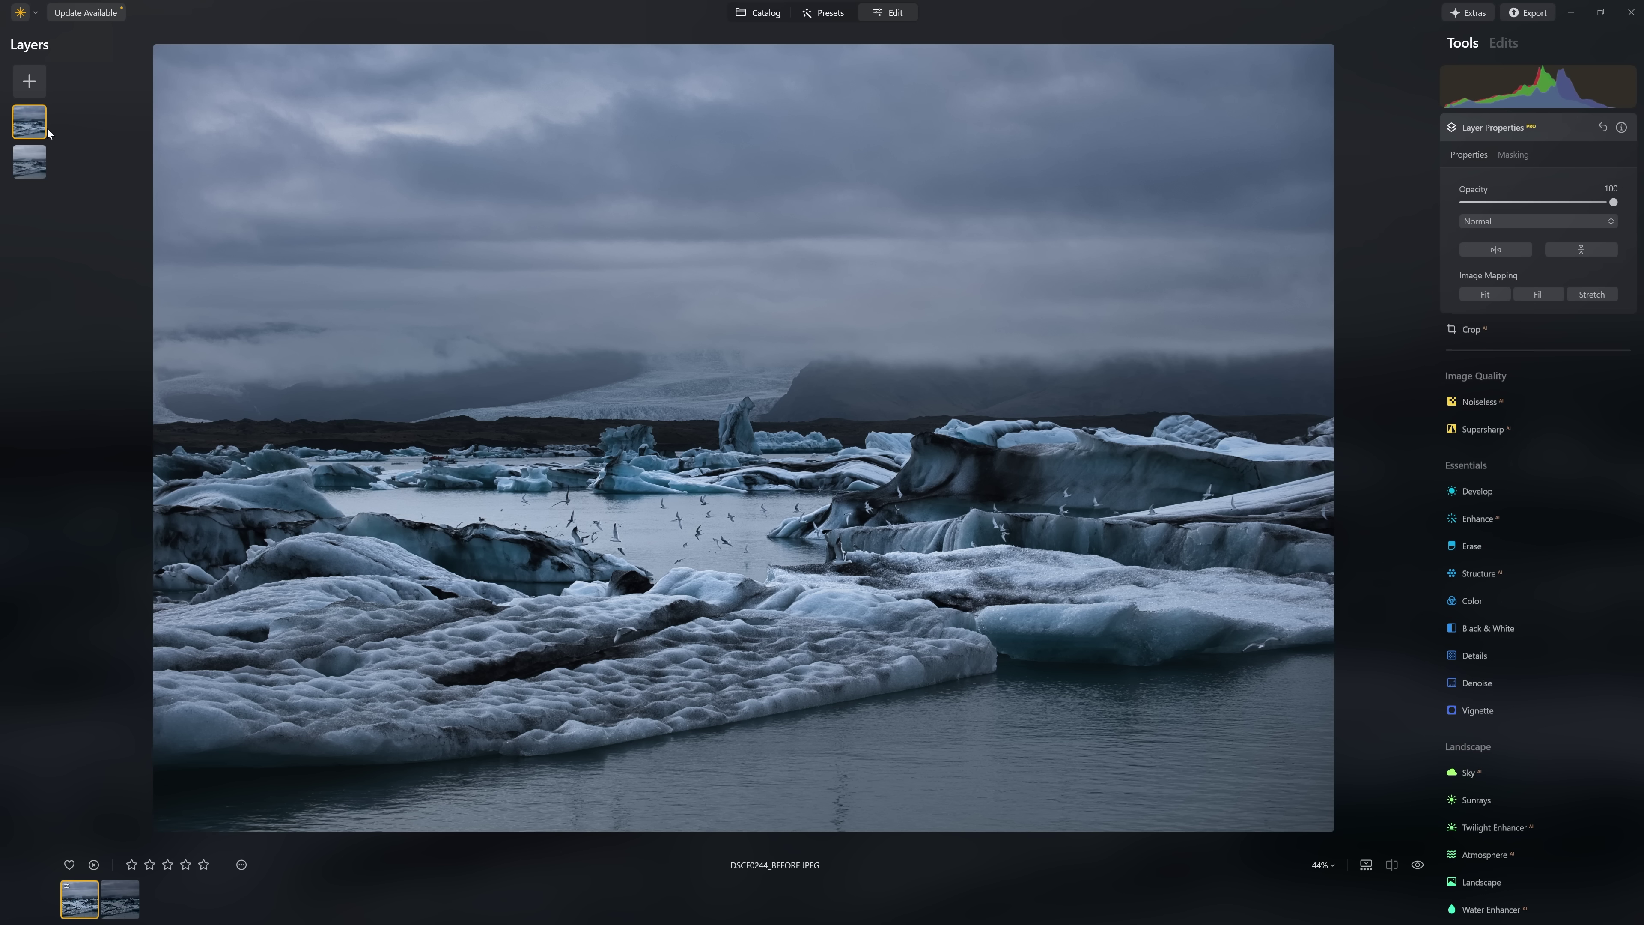
# Collapse the layer's properties and compare the whole edit with the unedited lagoon photo several times.
pyautogui.click(1553, 127)
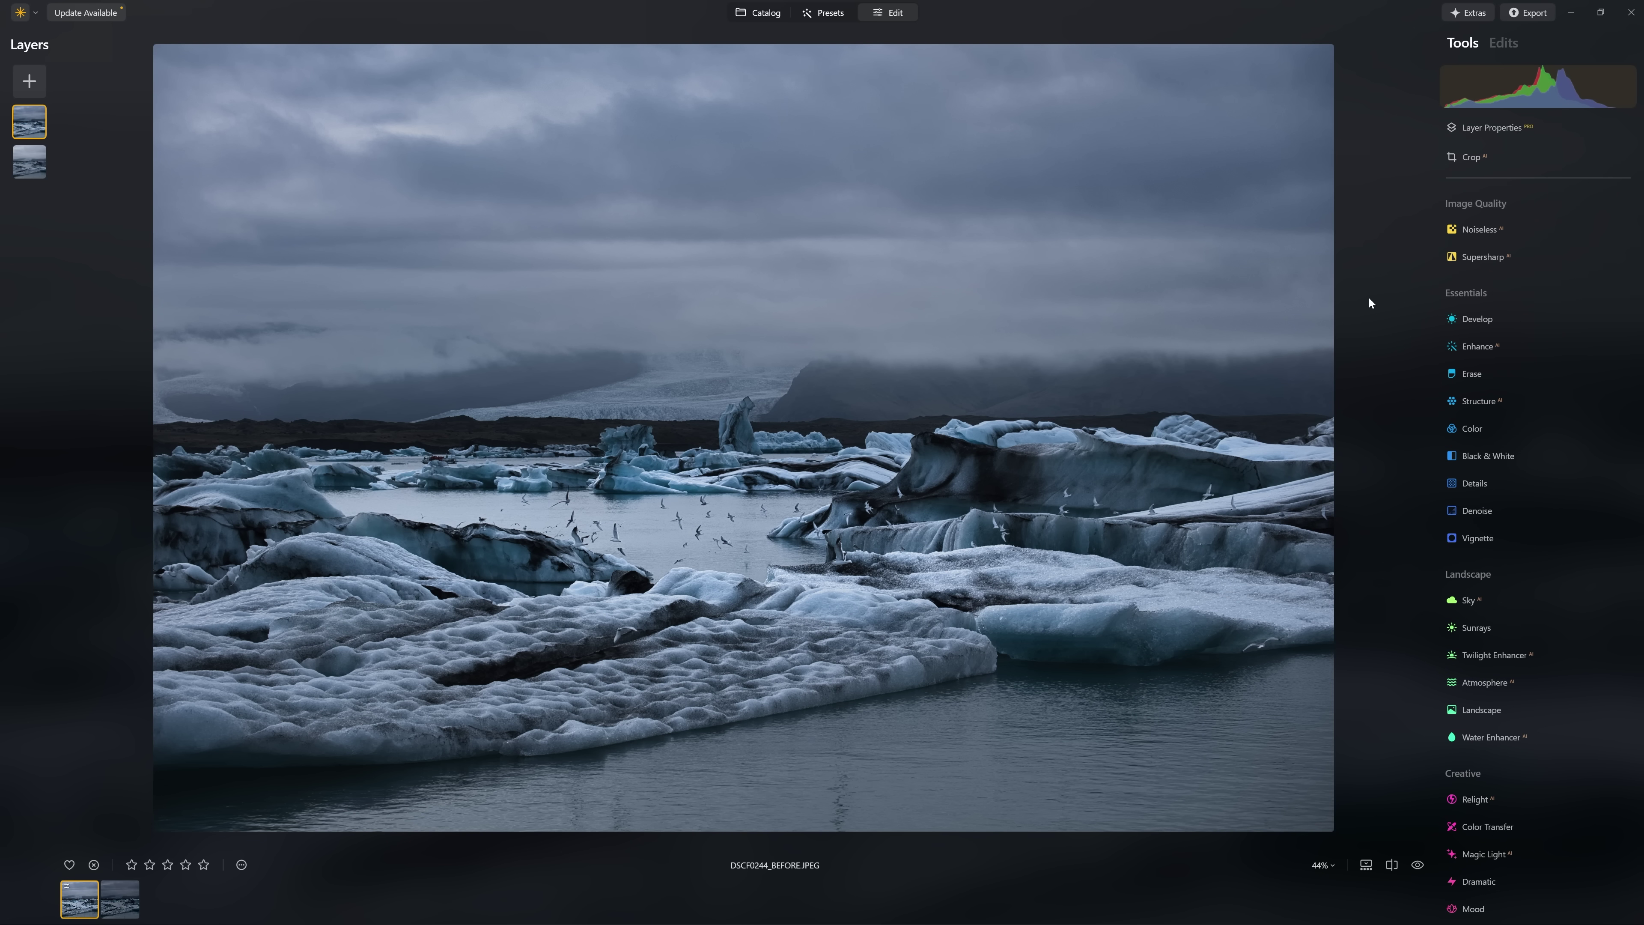
pyautogui.press('\\')
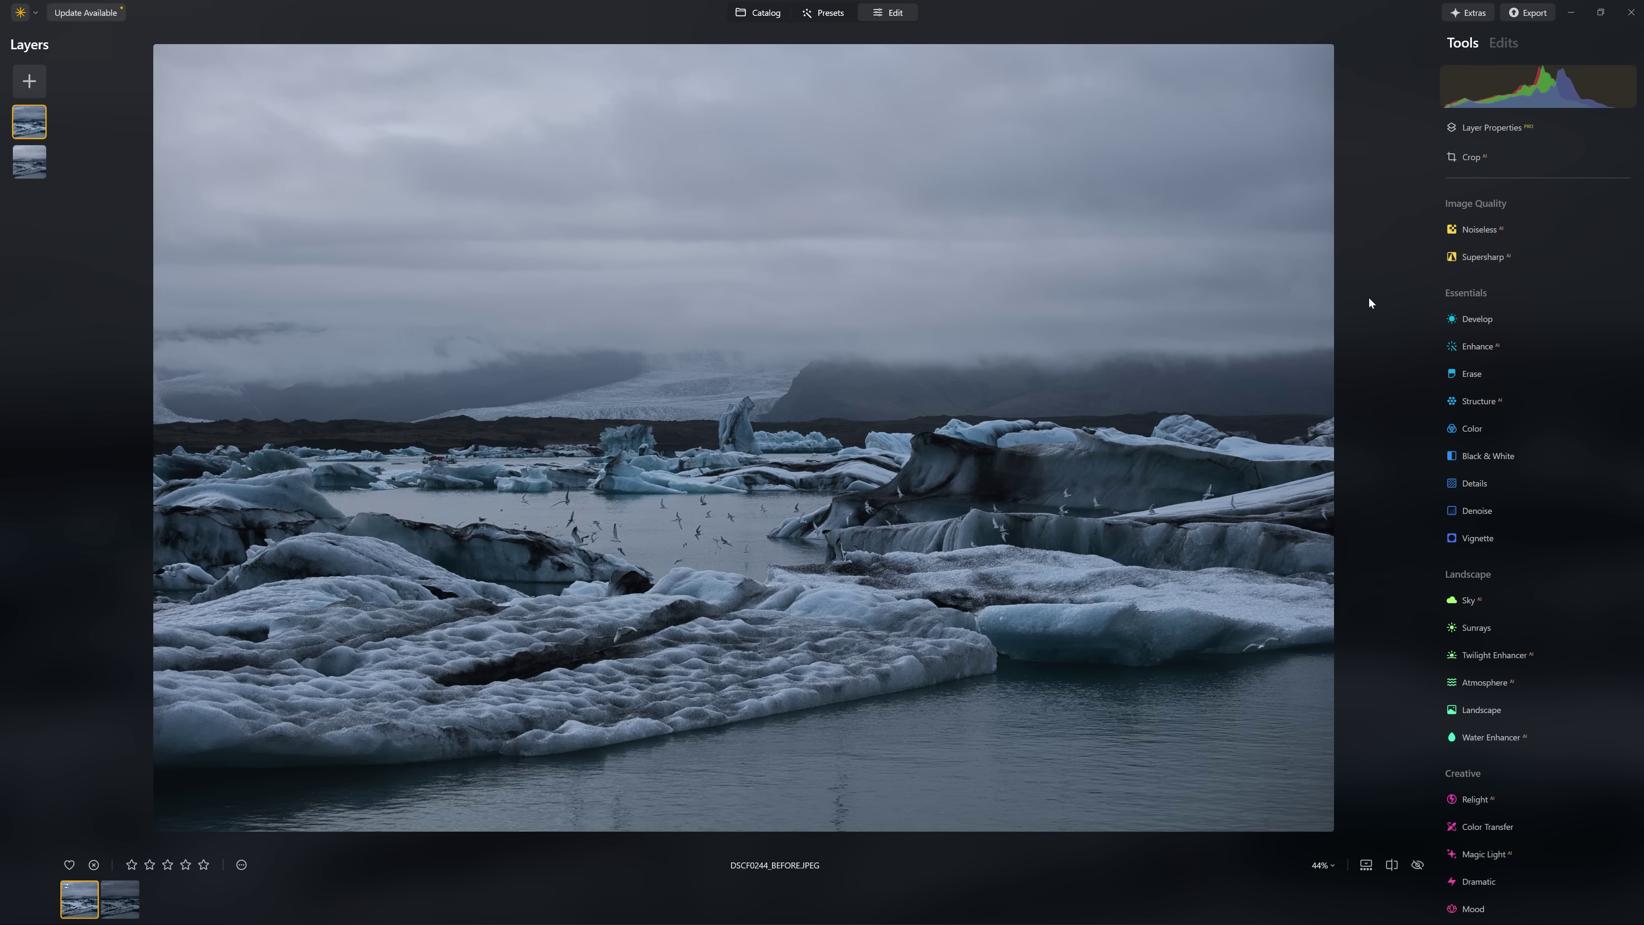
pyautogui.press('\\')
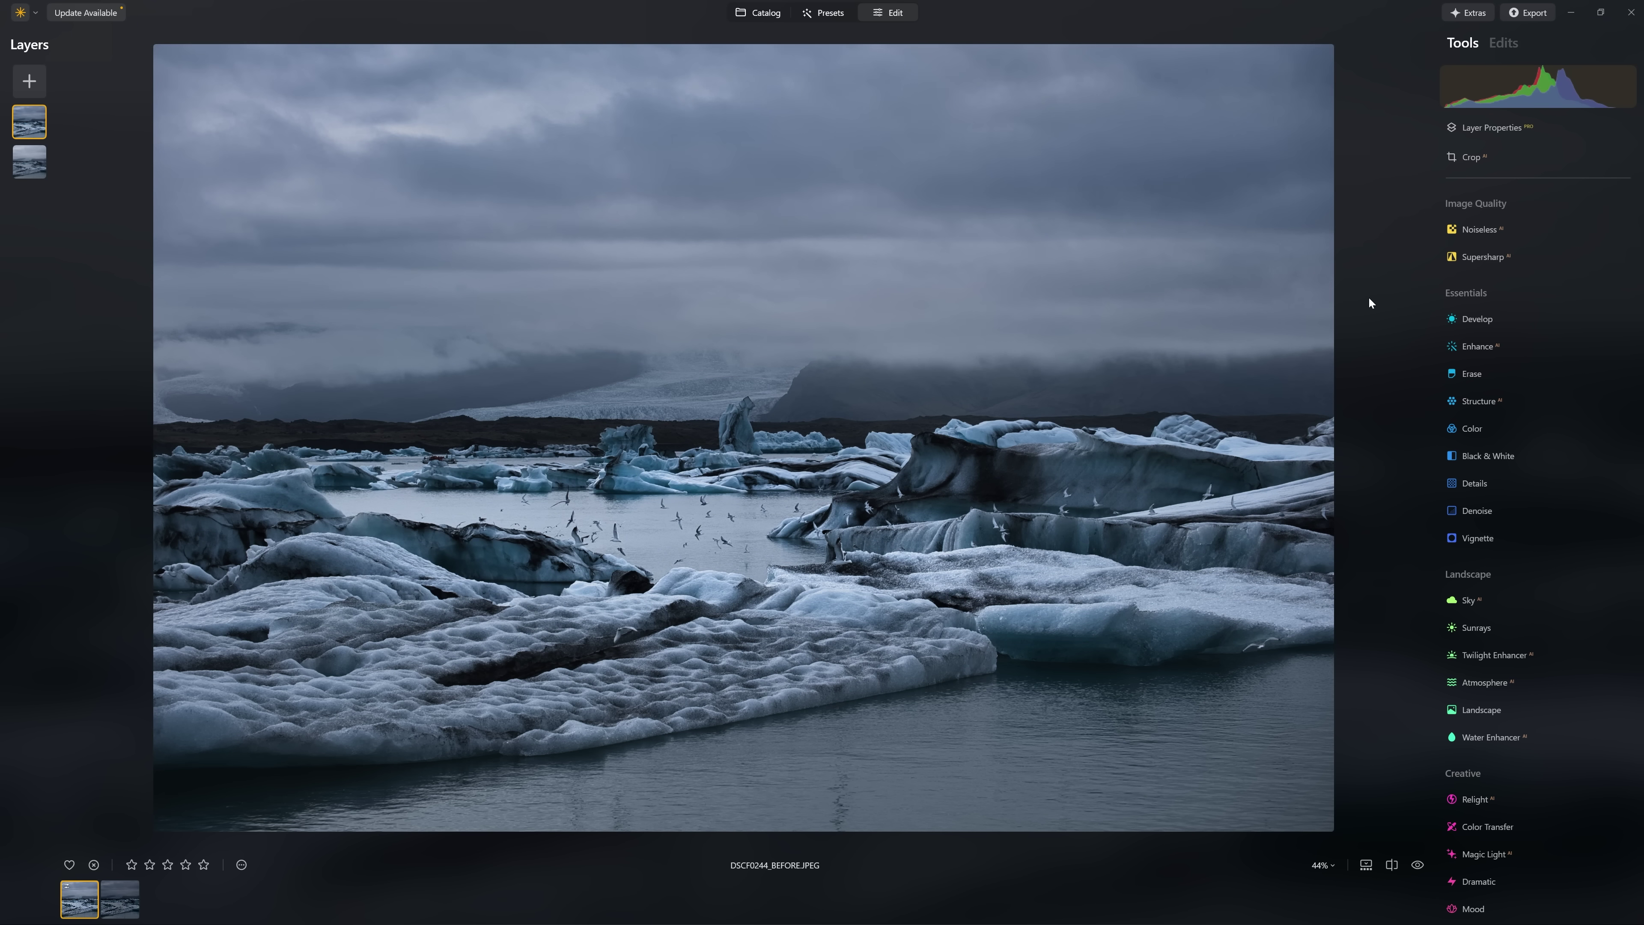
pyautogui.press('\\')
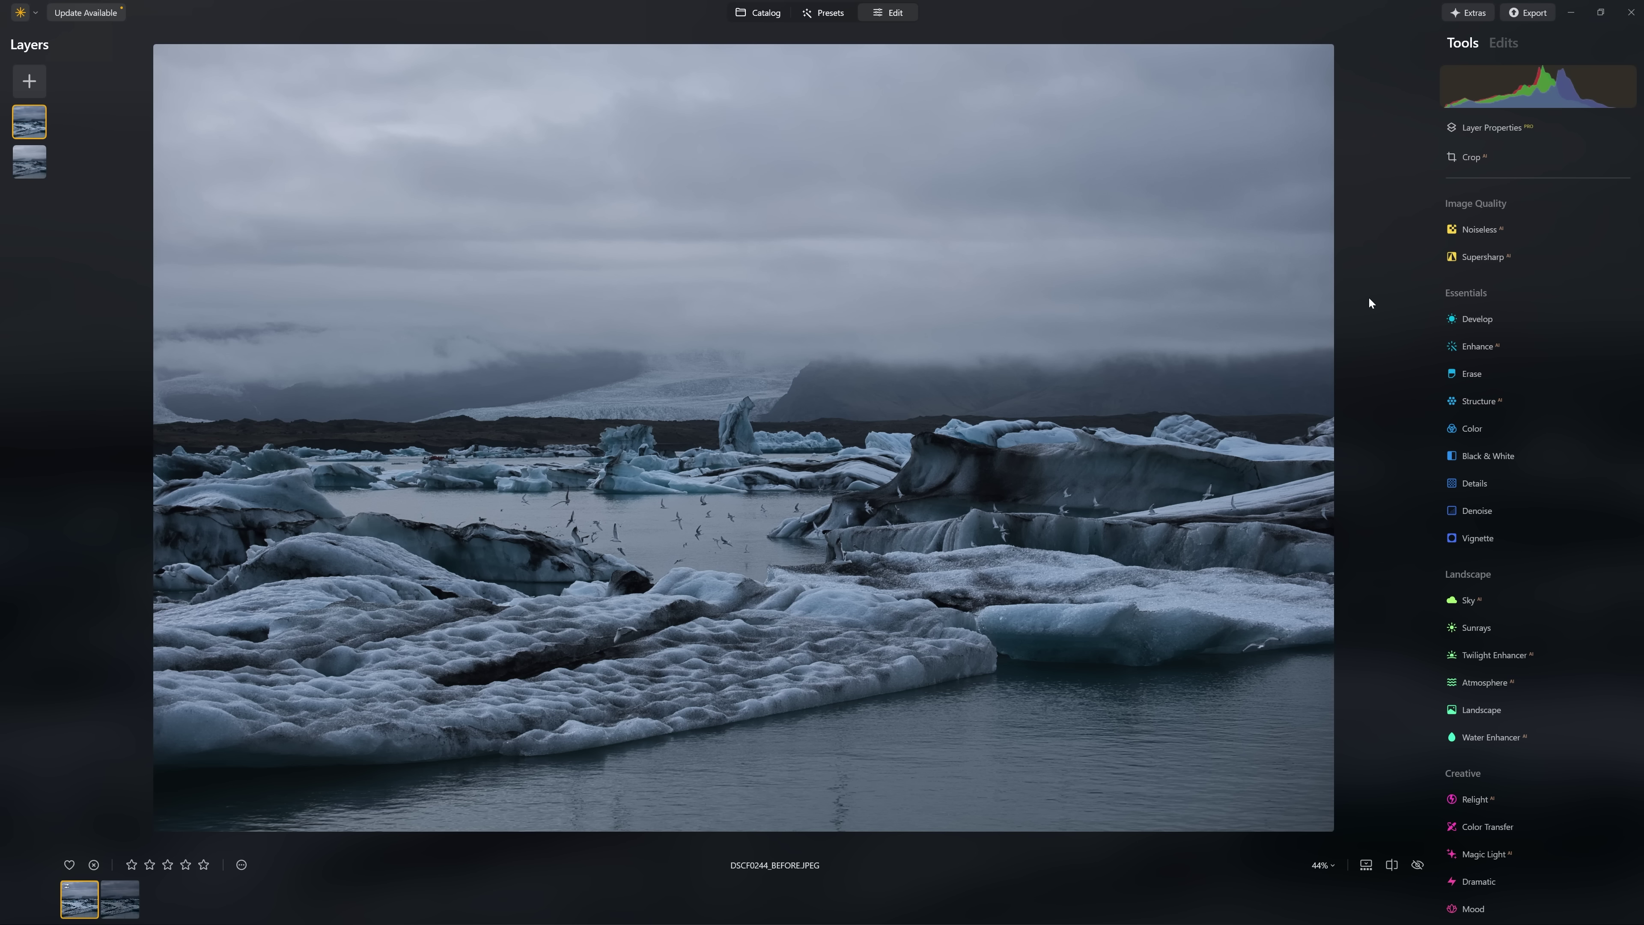
pyautogui.press('\\')
pyautogui.press('\\')
pyautogui.press('\\')
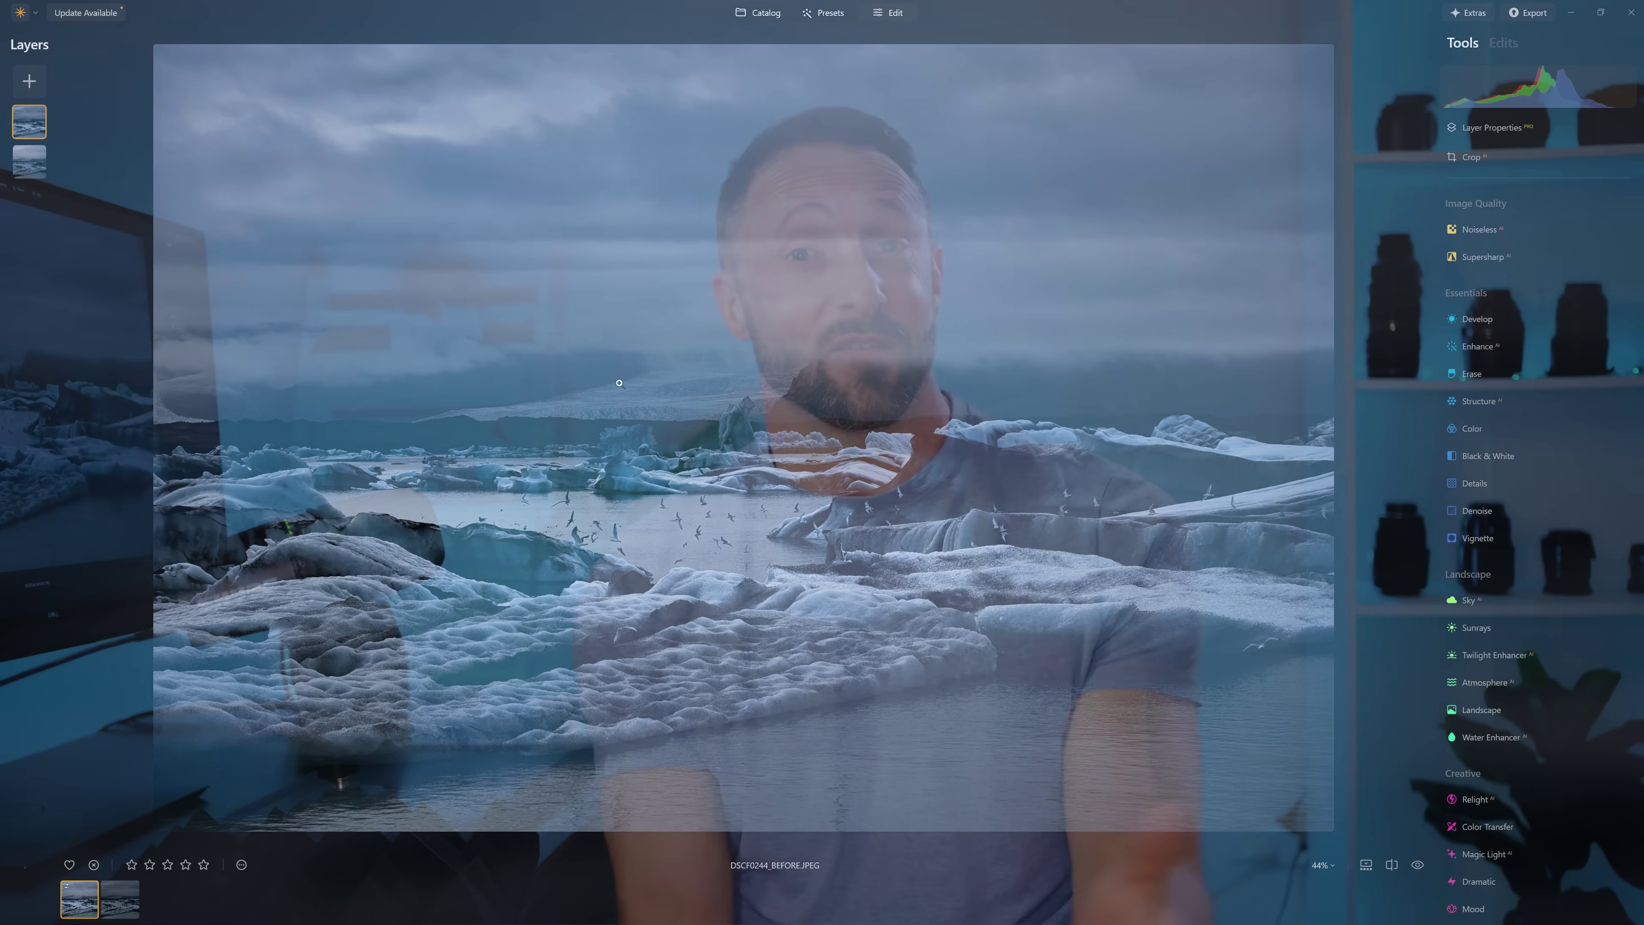